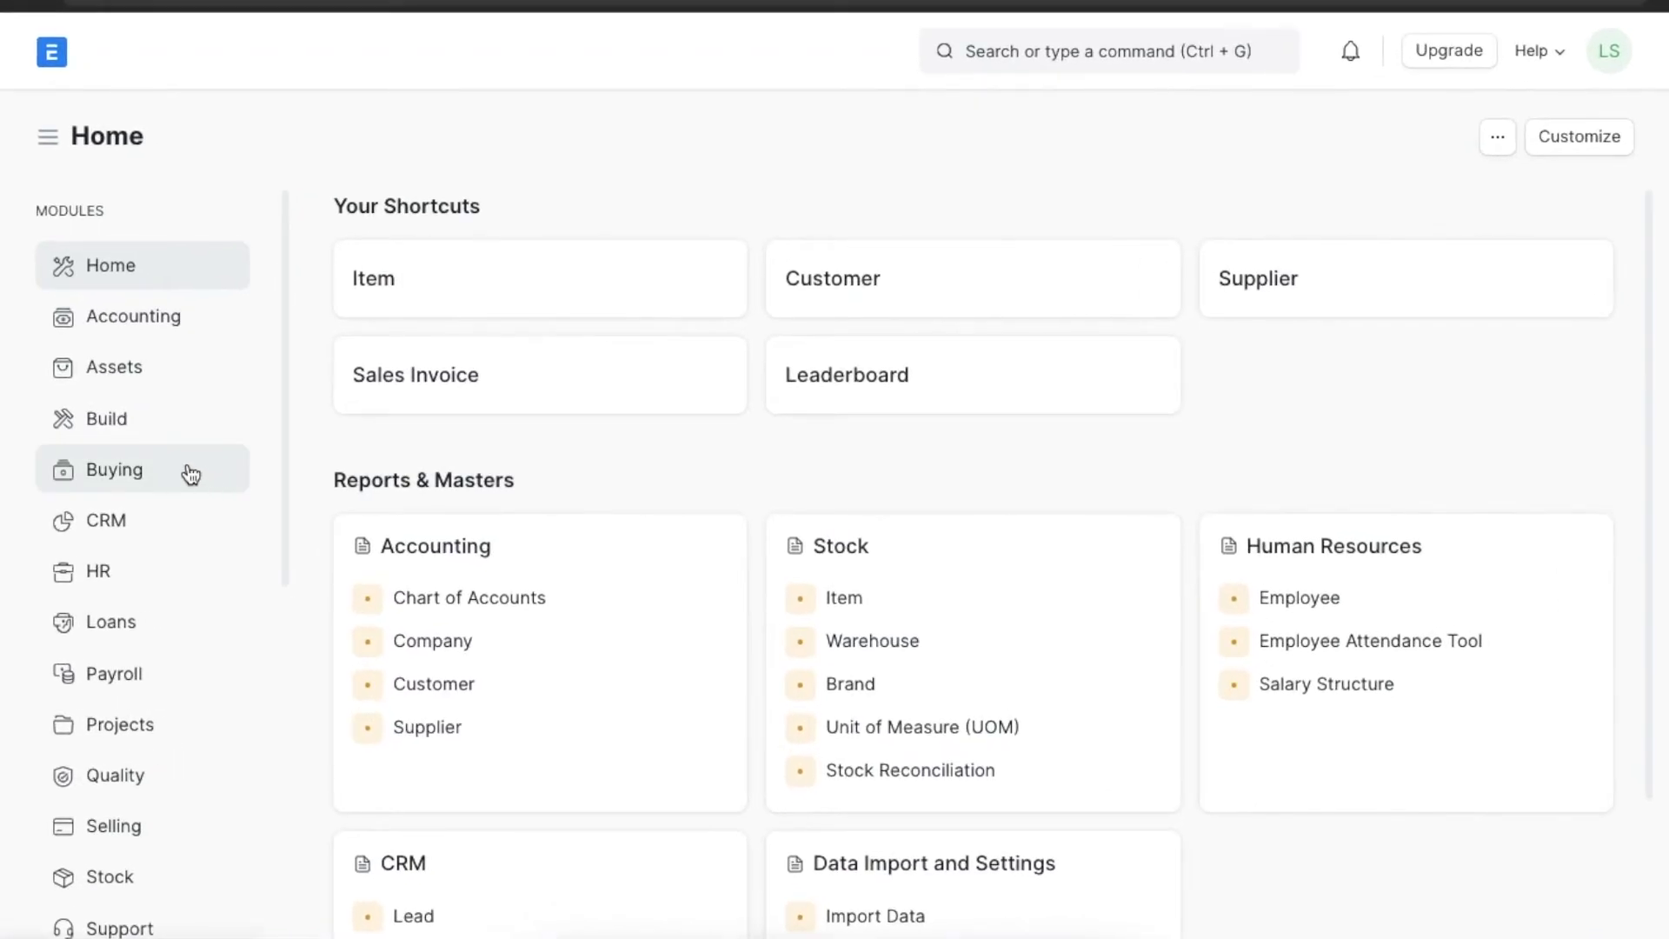
Bring up the Home workspace showing the Item, Customer, Supplier, Sales Invoice and Leaderboard shortcuts.
click(190, 474)
Go to the Purchase Order list under Buying.
scroll(758, 702, down, 1)
scroll(758, 695, down, 4)
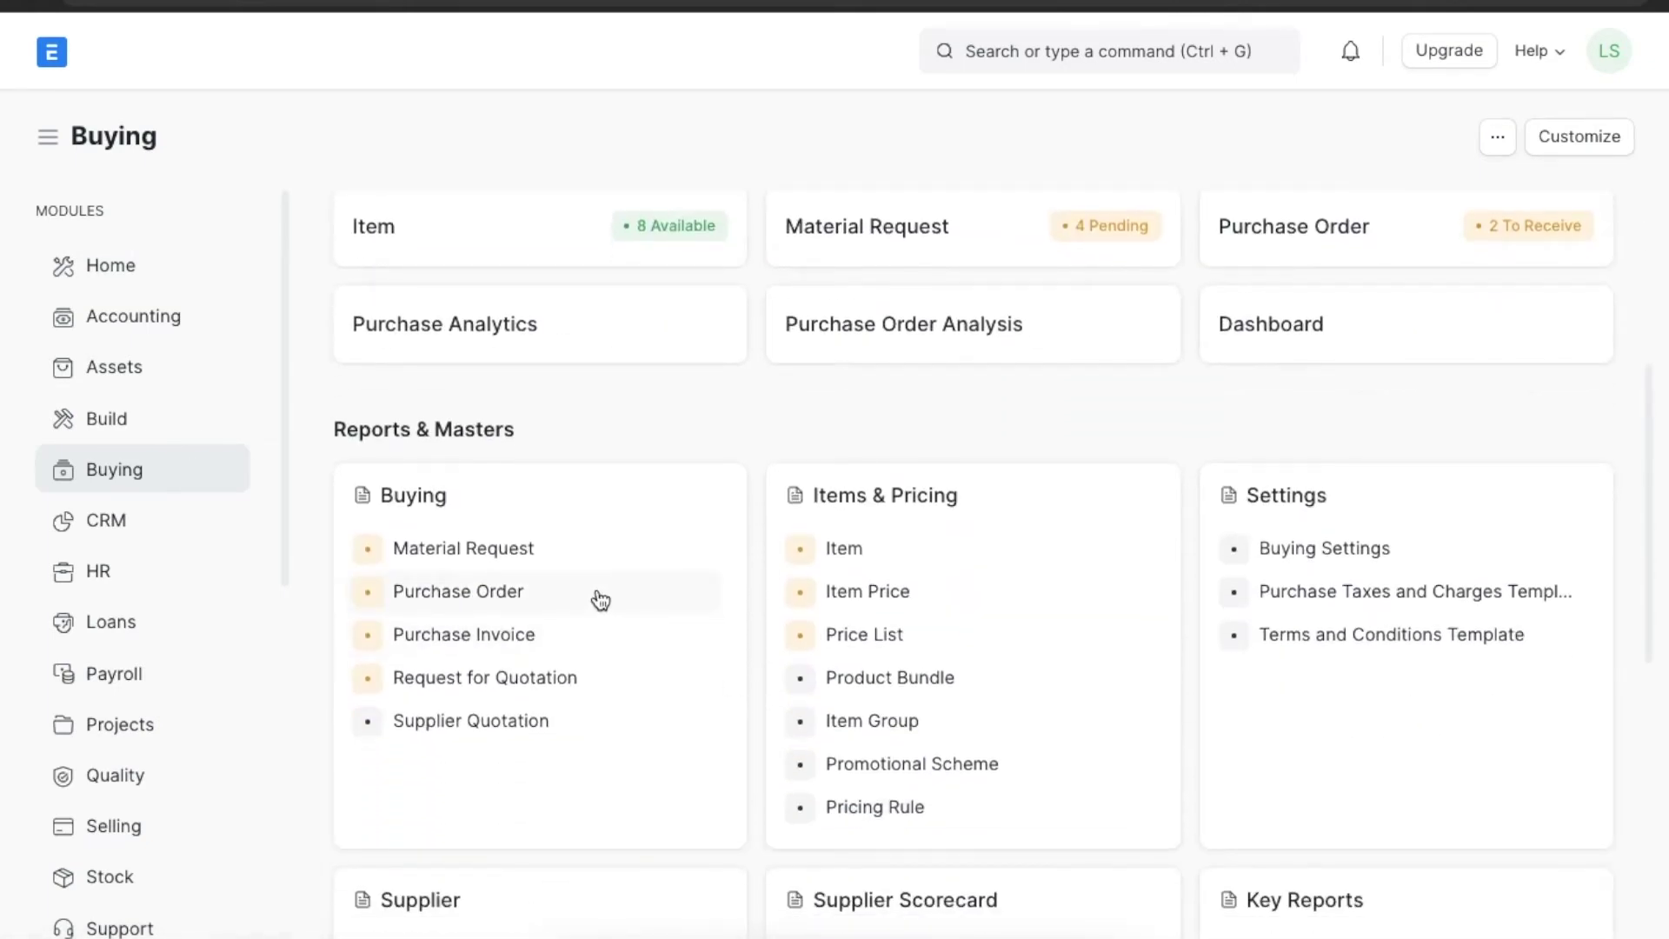
click(599, 599)
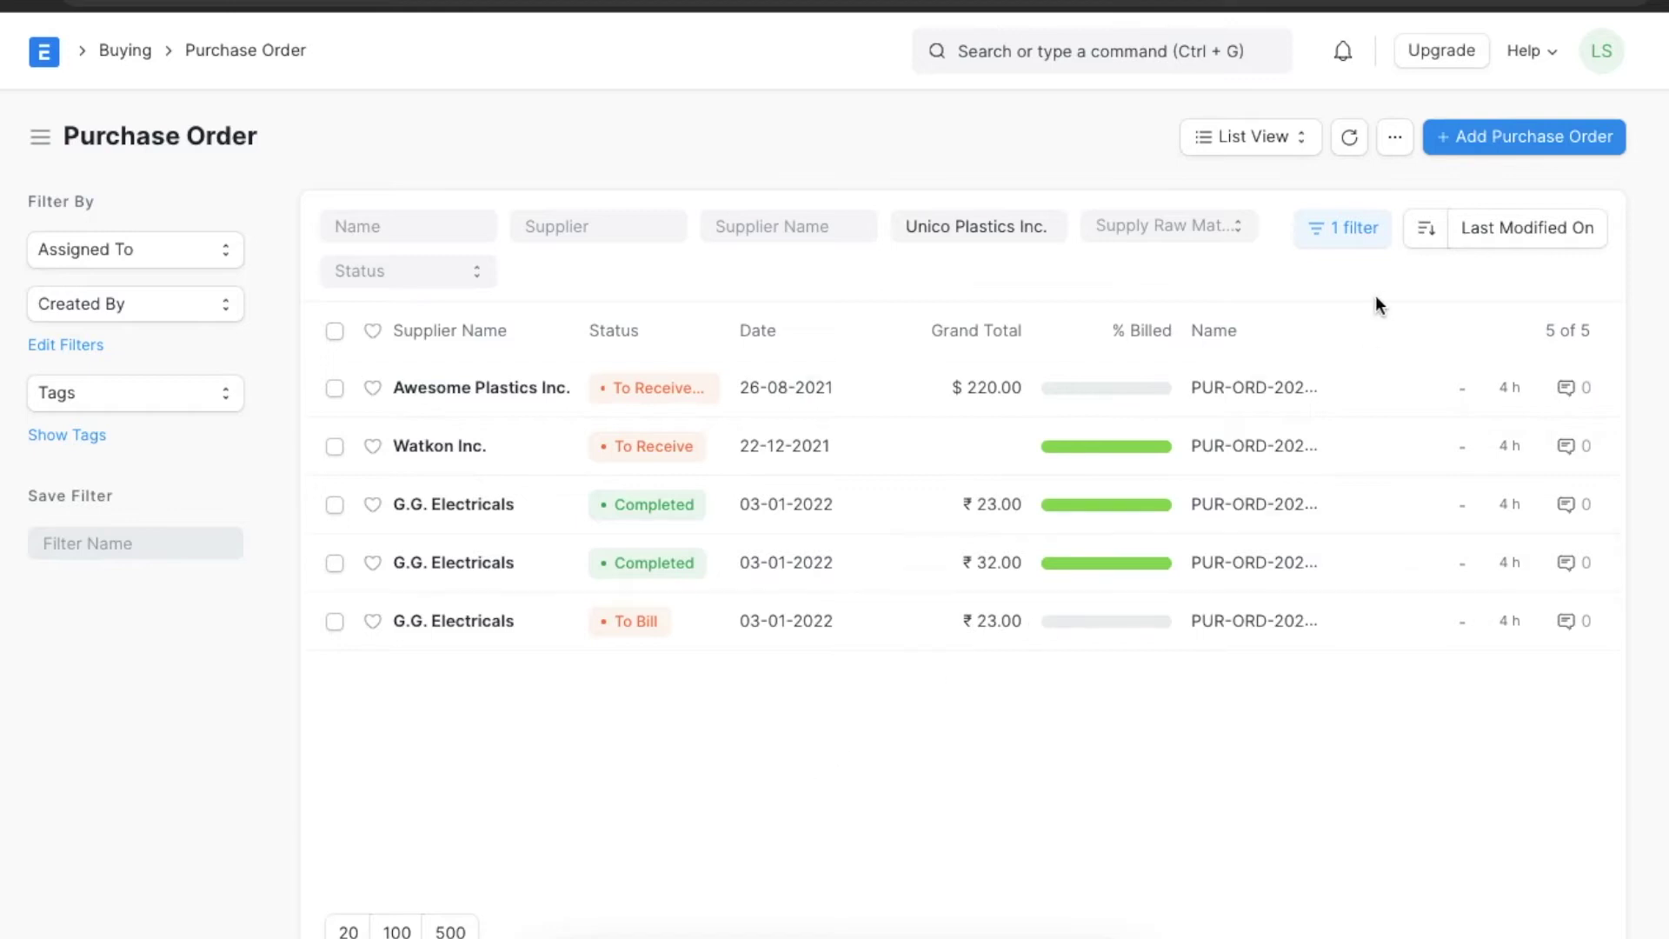
Look at the supplier and status filter options without applying them, then start a new purchase order.
click(585, 227)
click(806, 235)
click(461, 271)
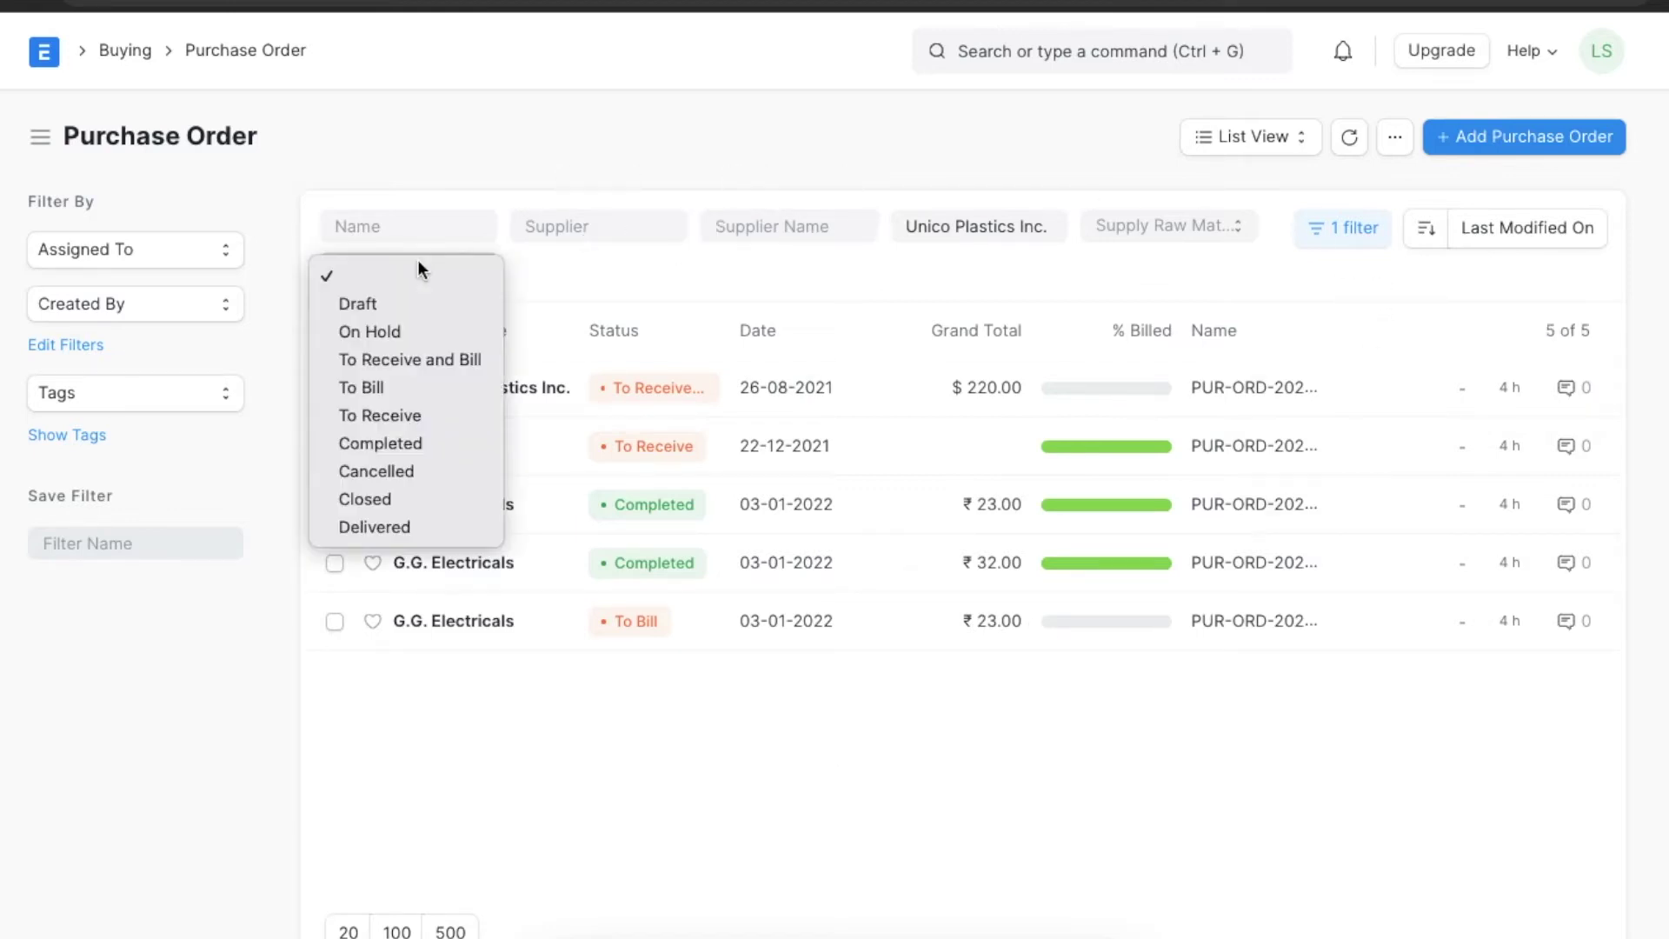
click(433, 269)
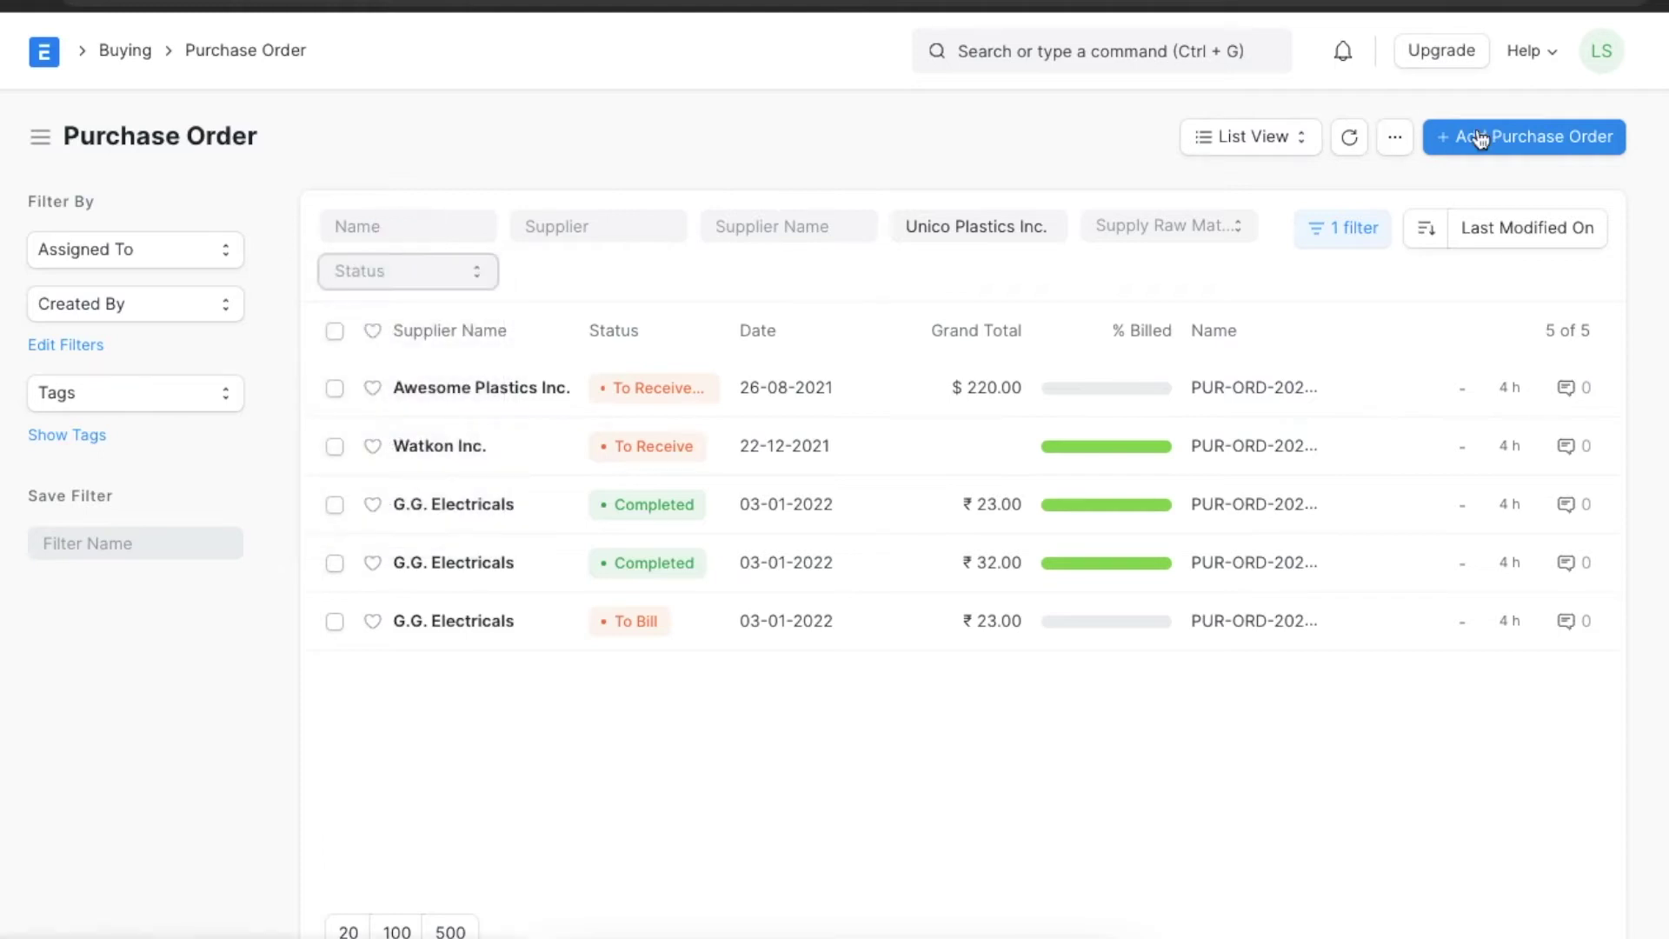
click(1478, 137)
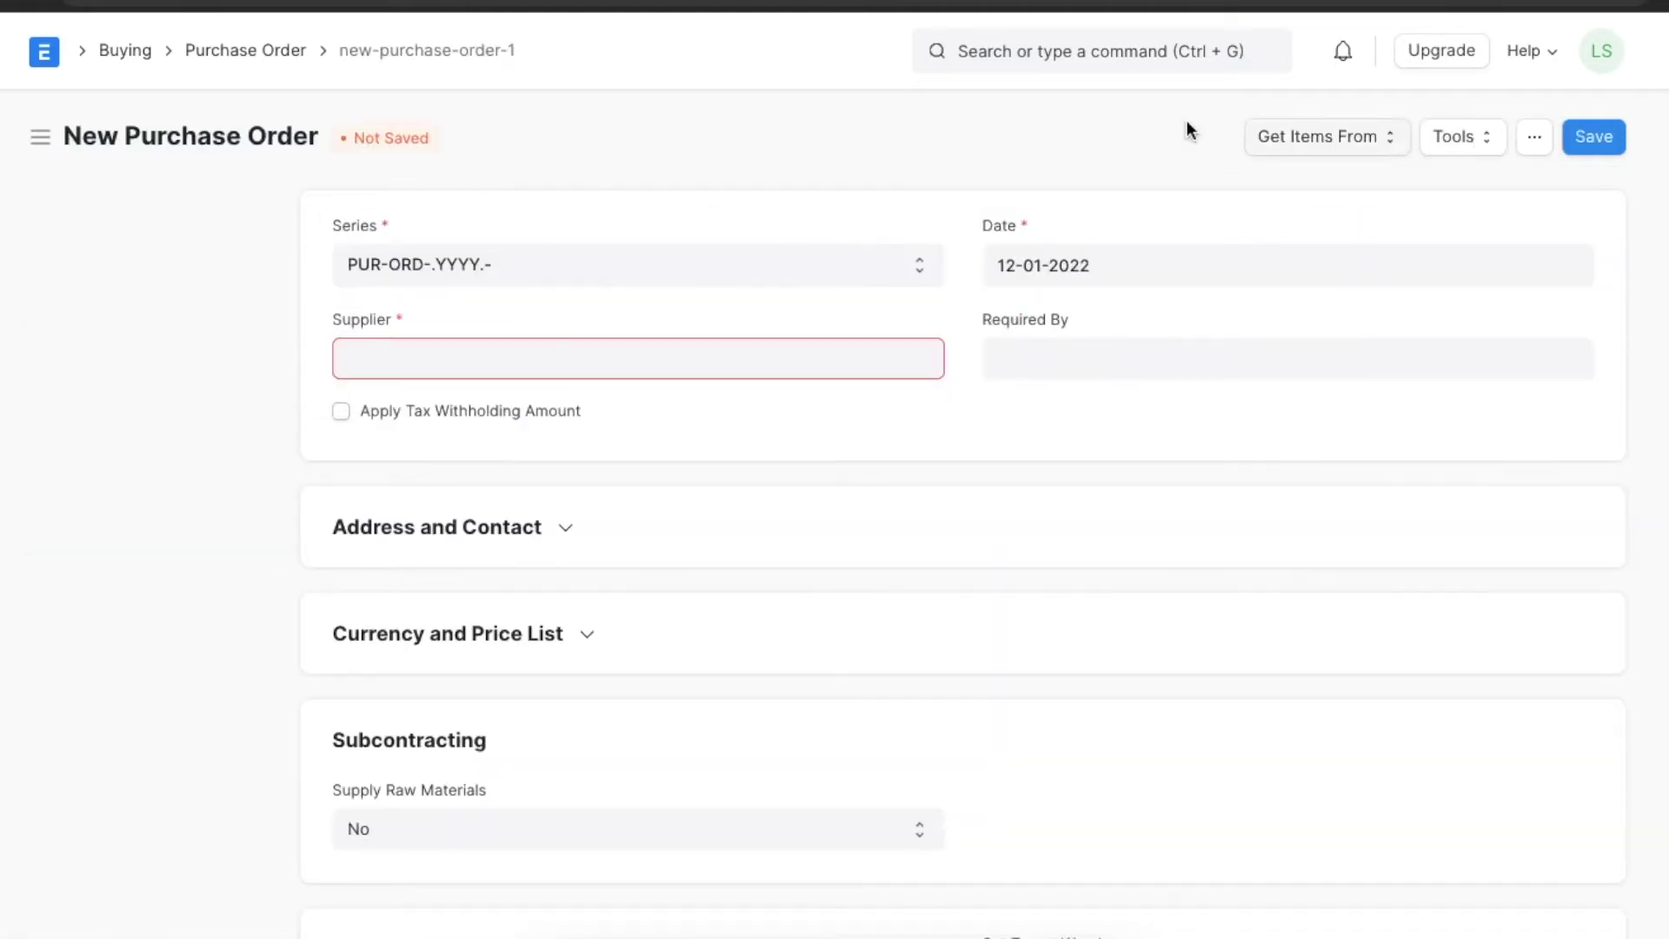
Set the supplier to Girham Traders and the required-by date to 31-01-2022.
click(671, 369)
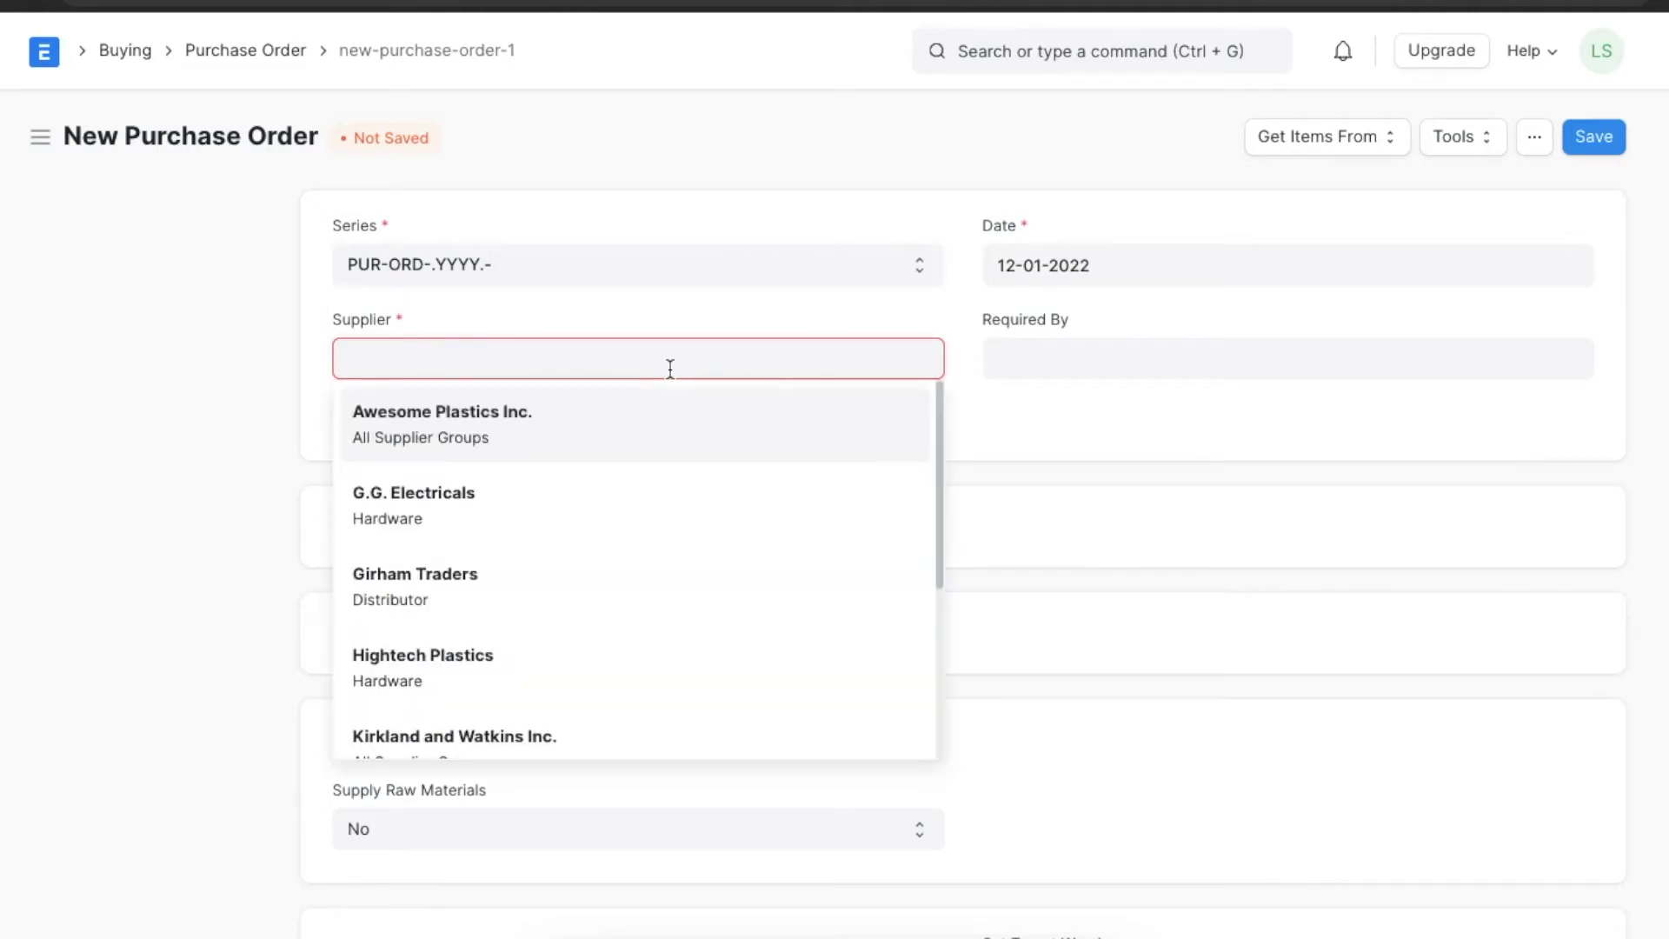
click(600, 602)
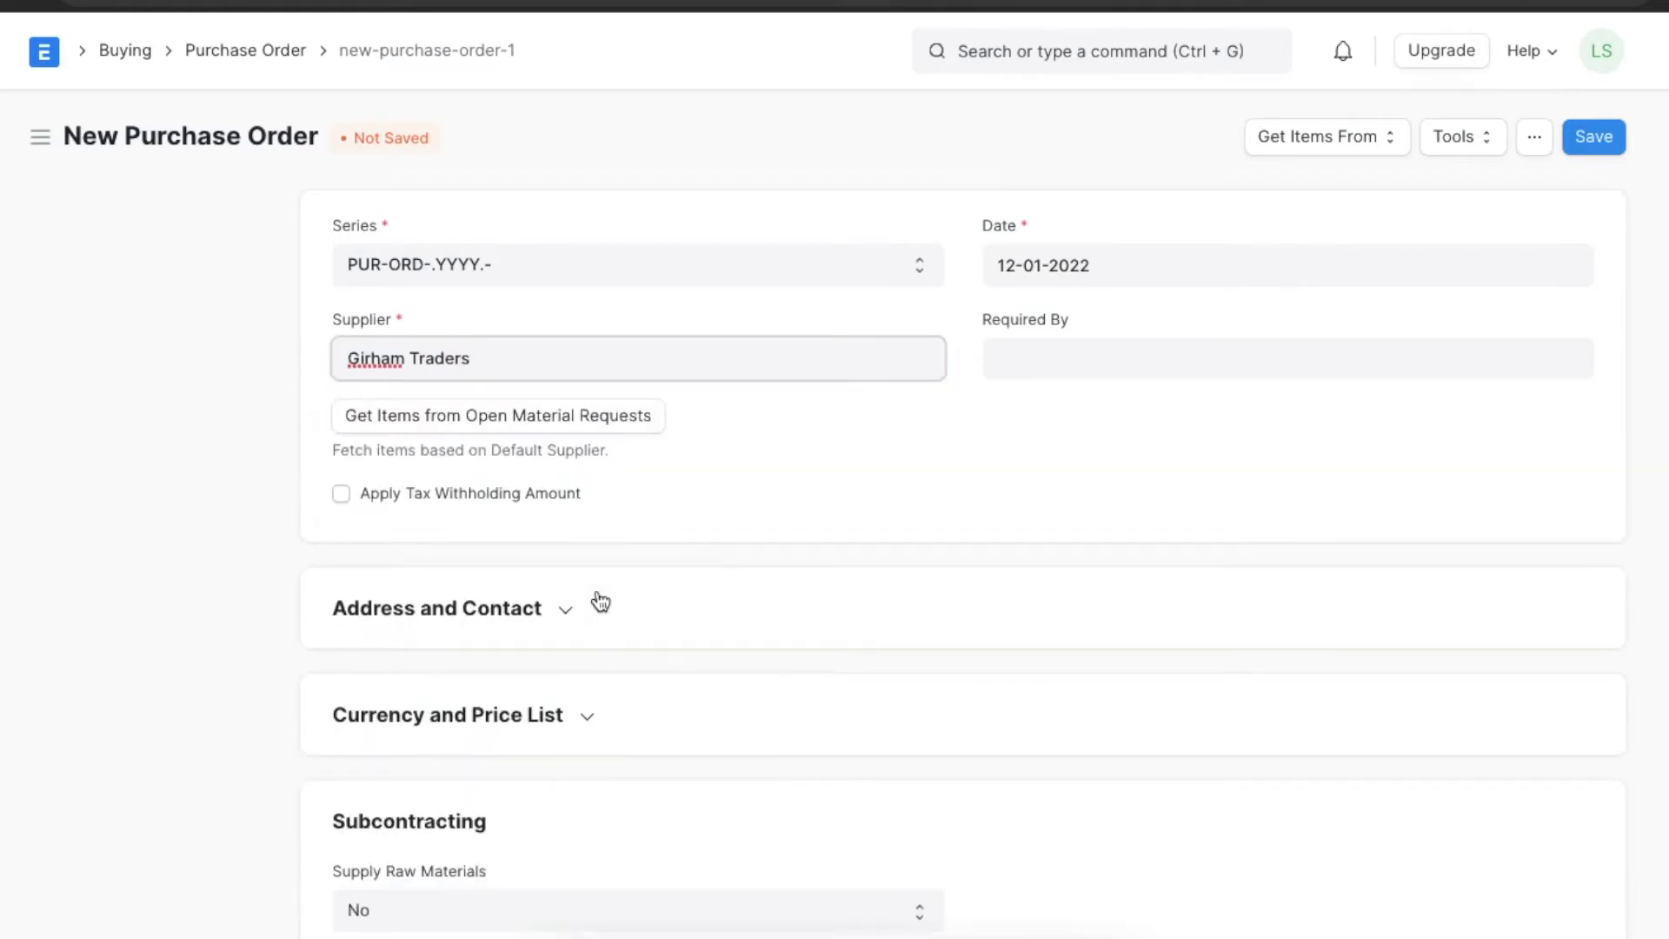
click(1028, 350)
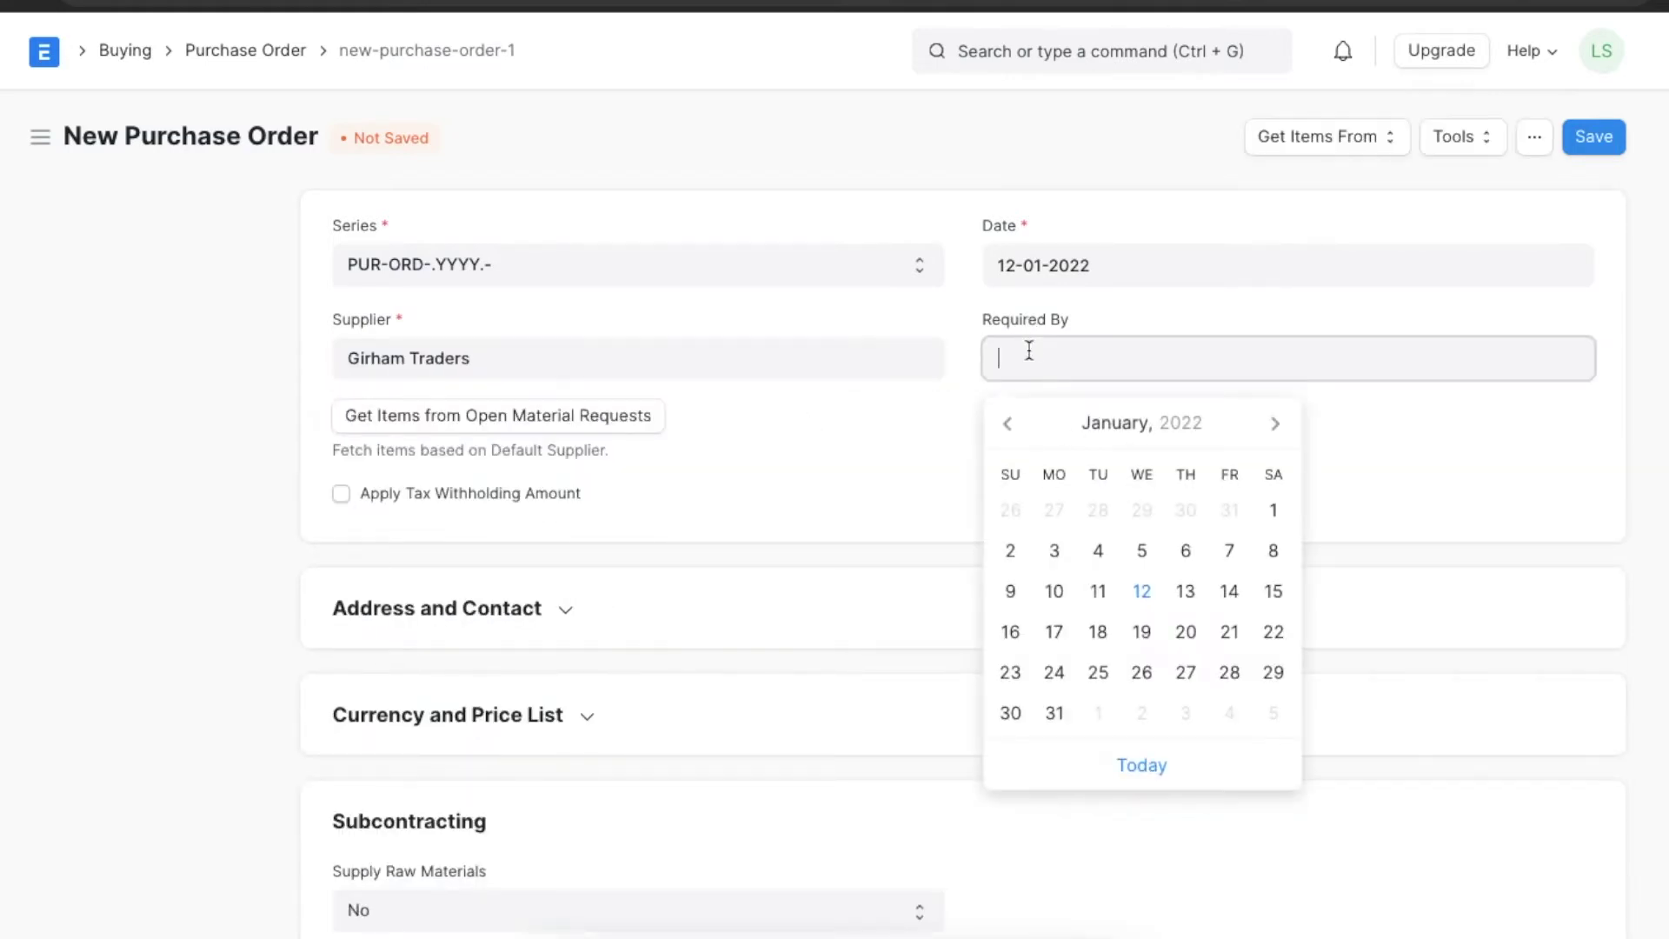
click(1055, 714)
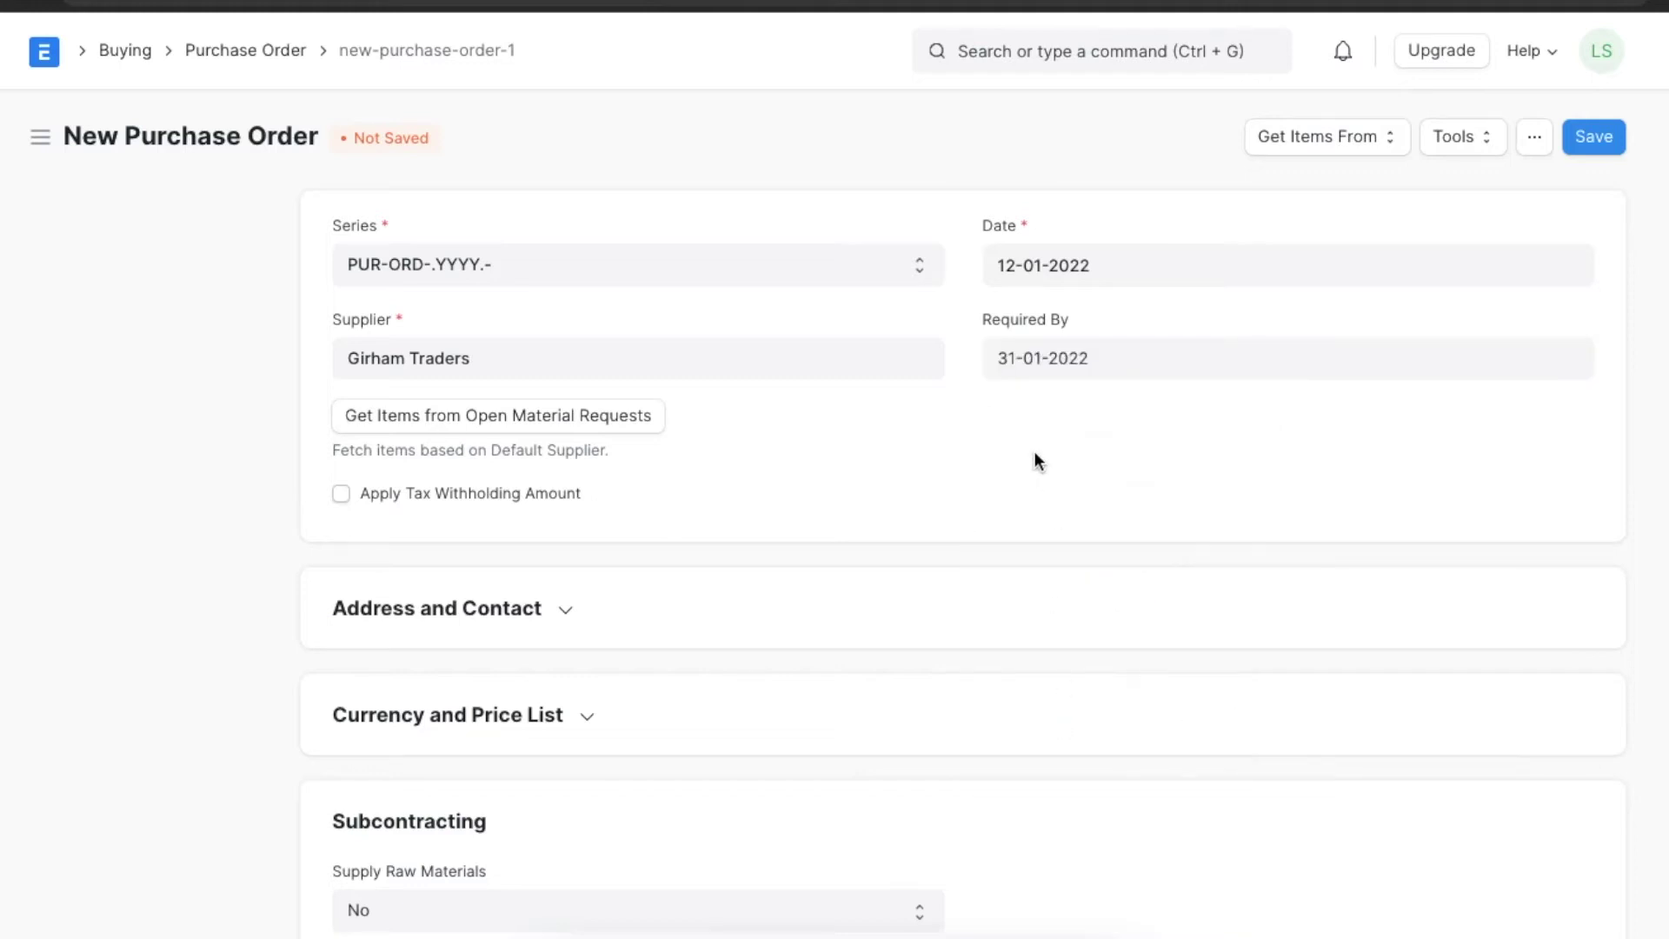
Review the auto-filled supplier address and contact details, then collapse that section.
click(570, 606)
scroll(893, 487, down, 3)
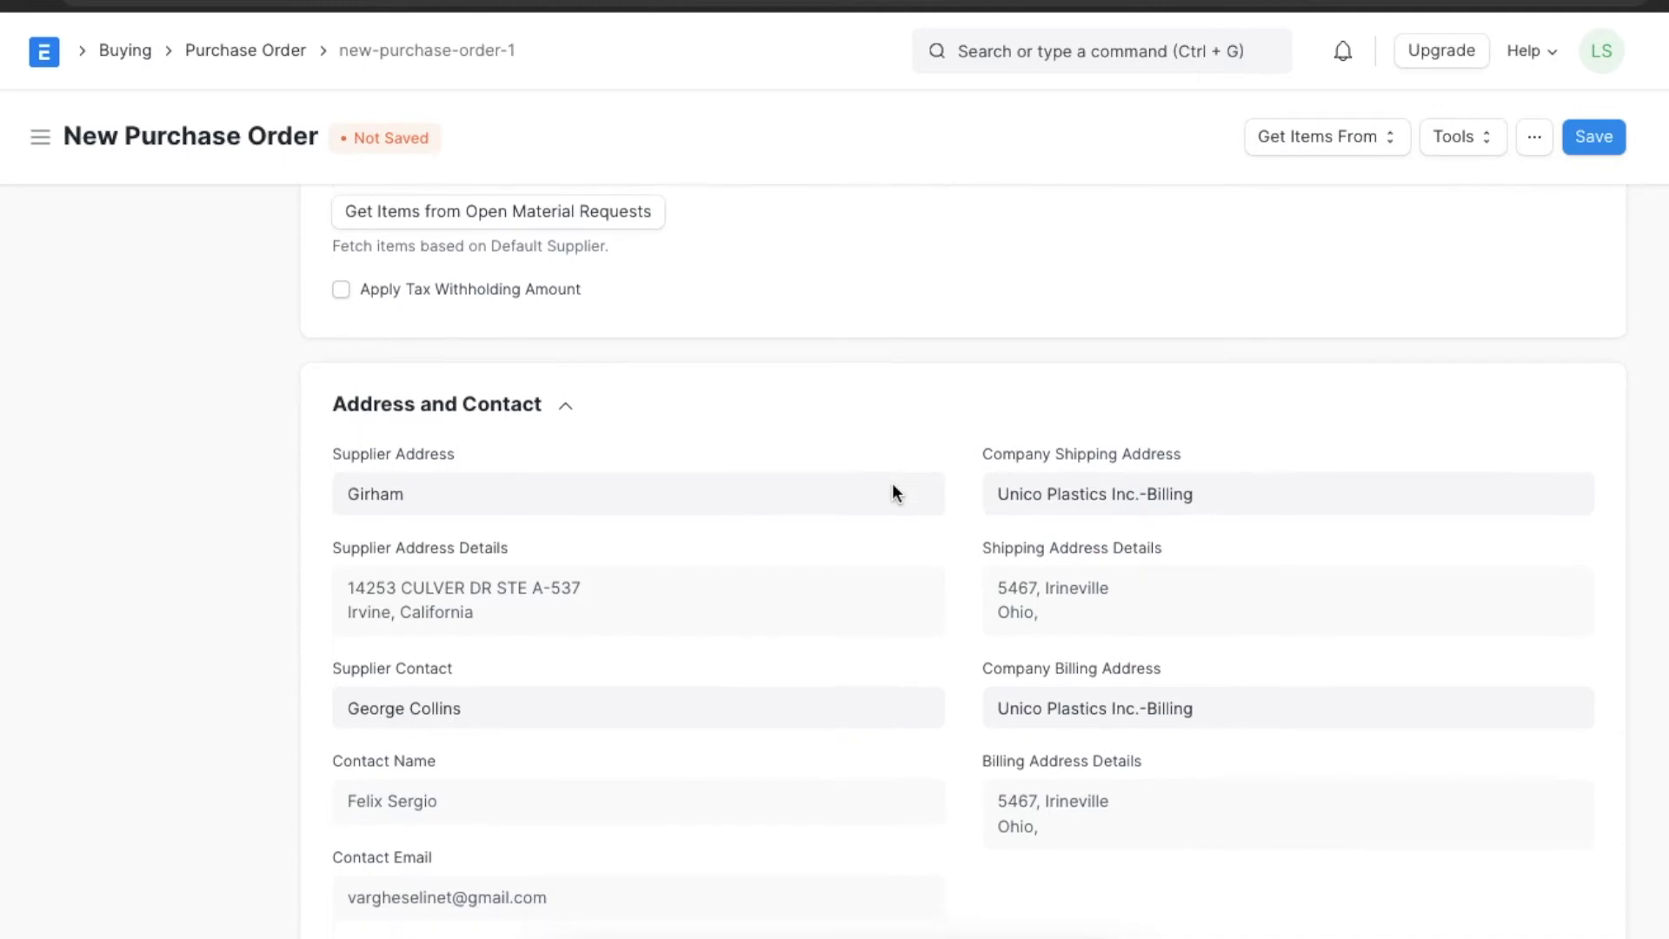
scroll(892, 487, down, 2)
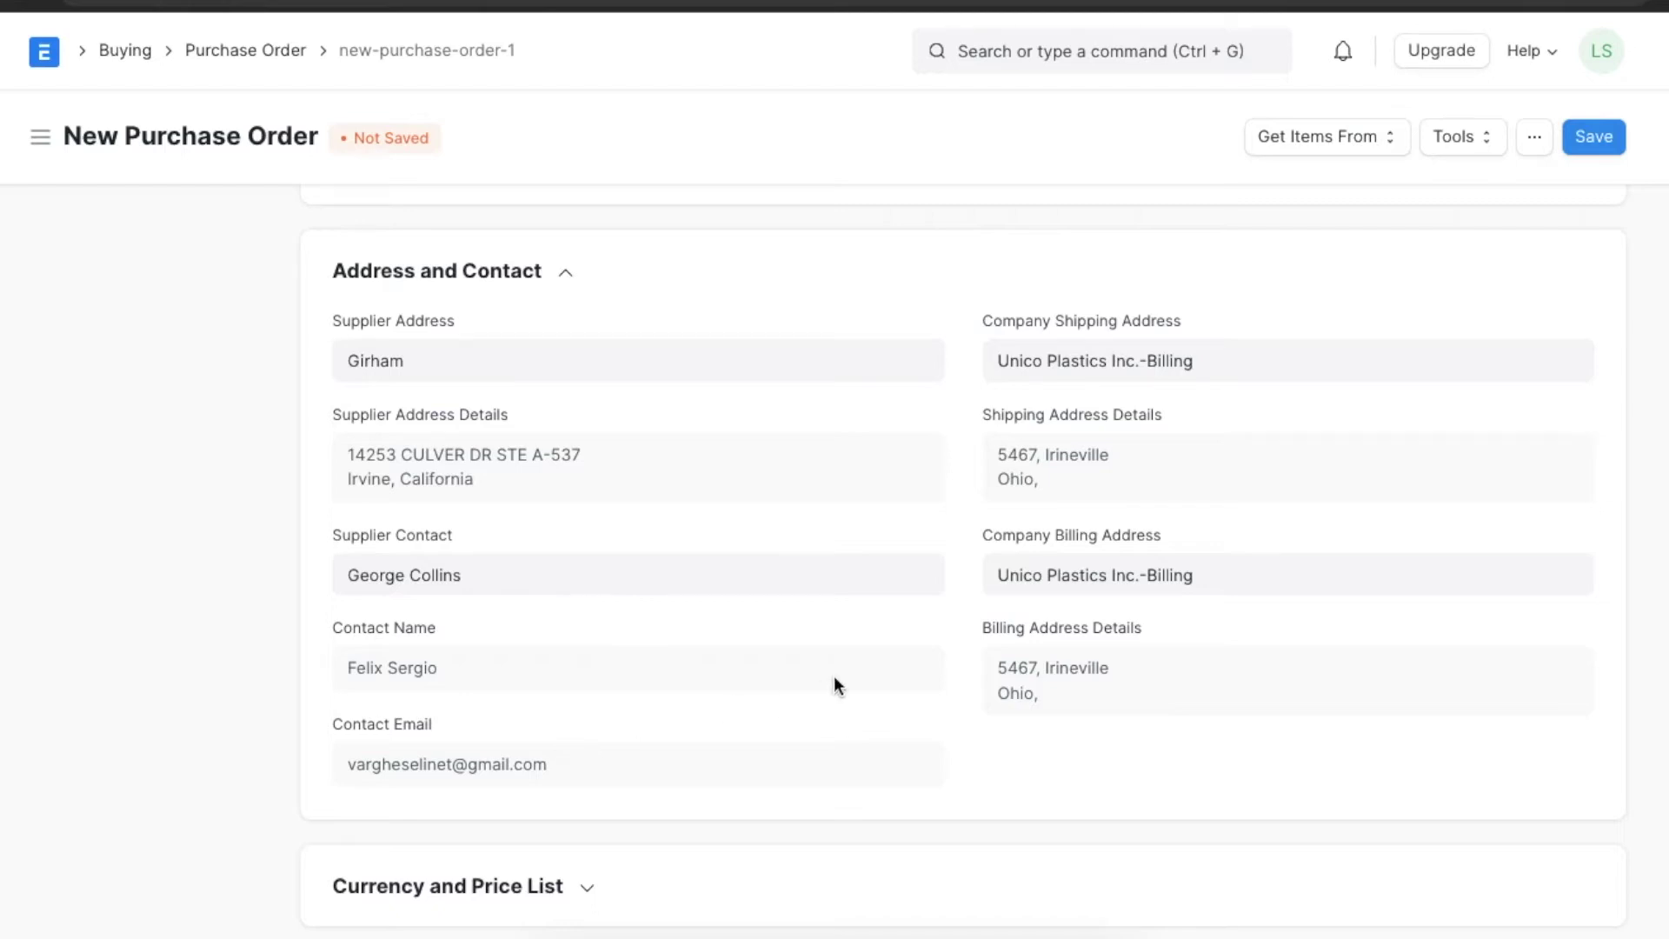
scroll(834, 676, up, 4)
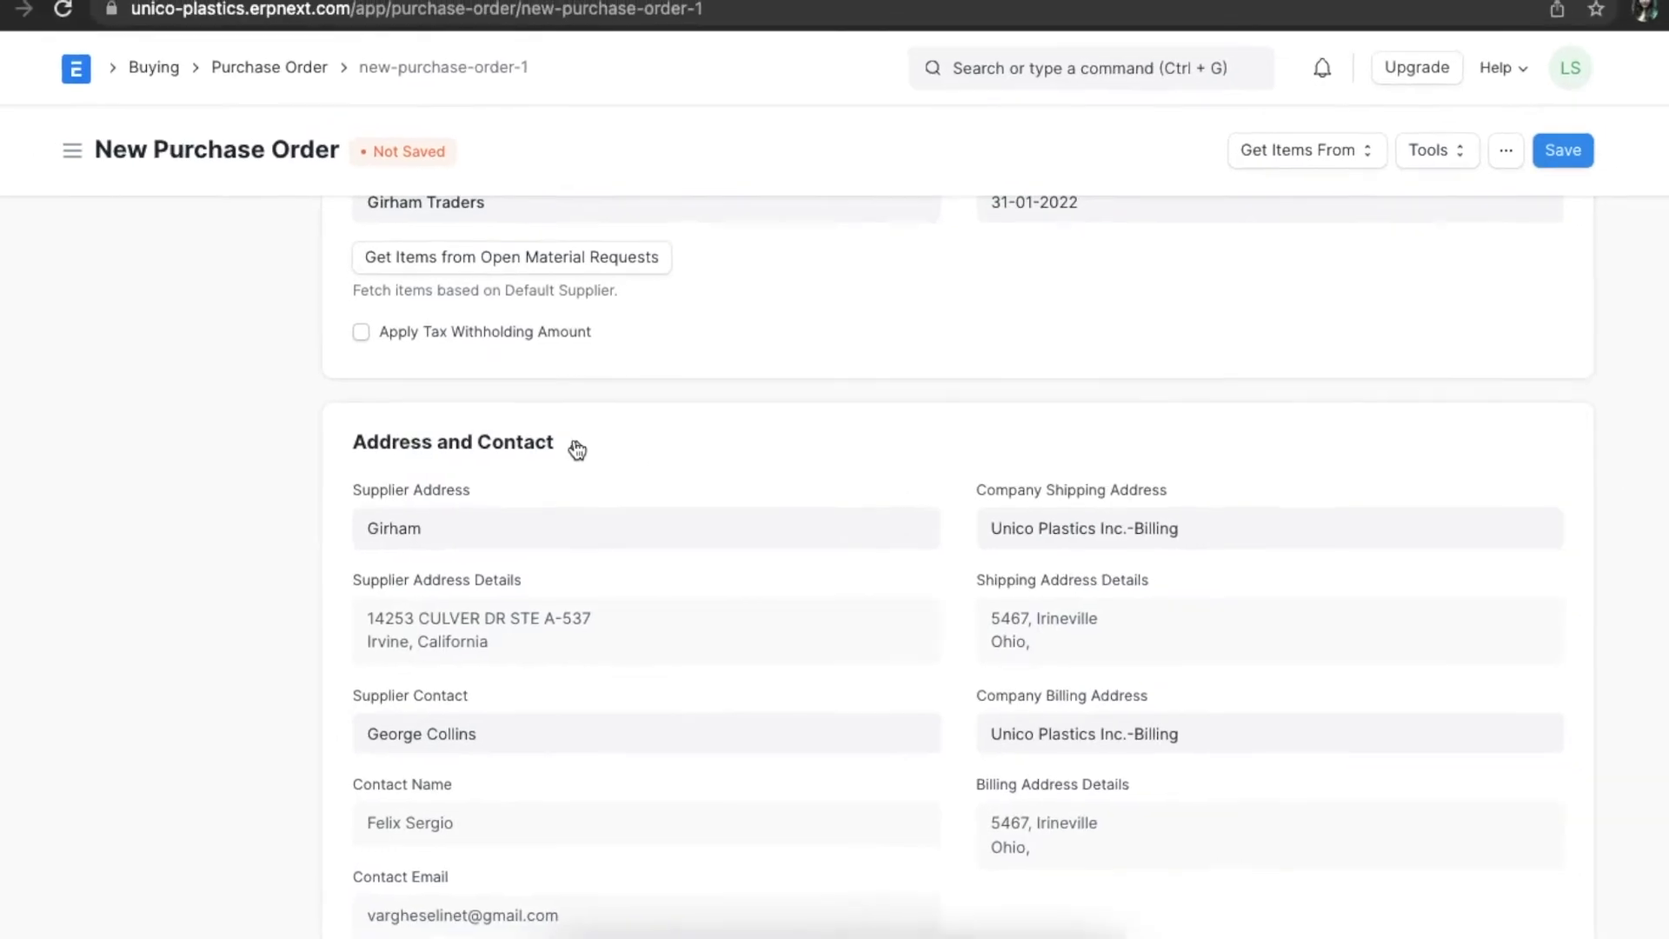
click(583, 449)
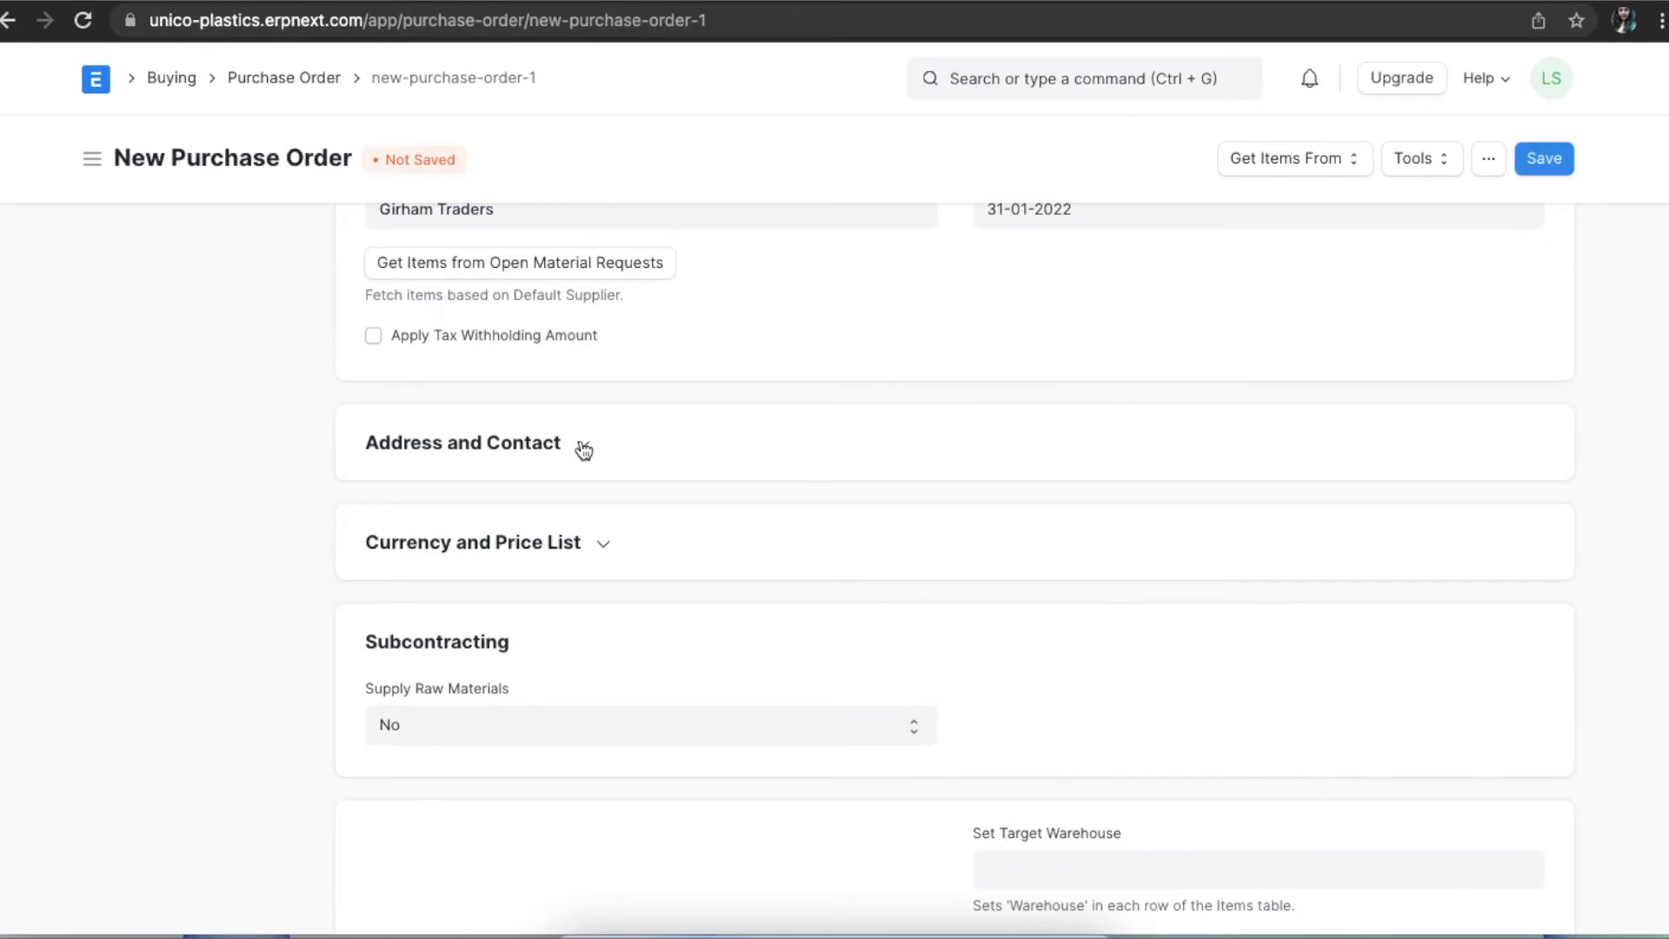
scroll(264, 507, down, 3)
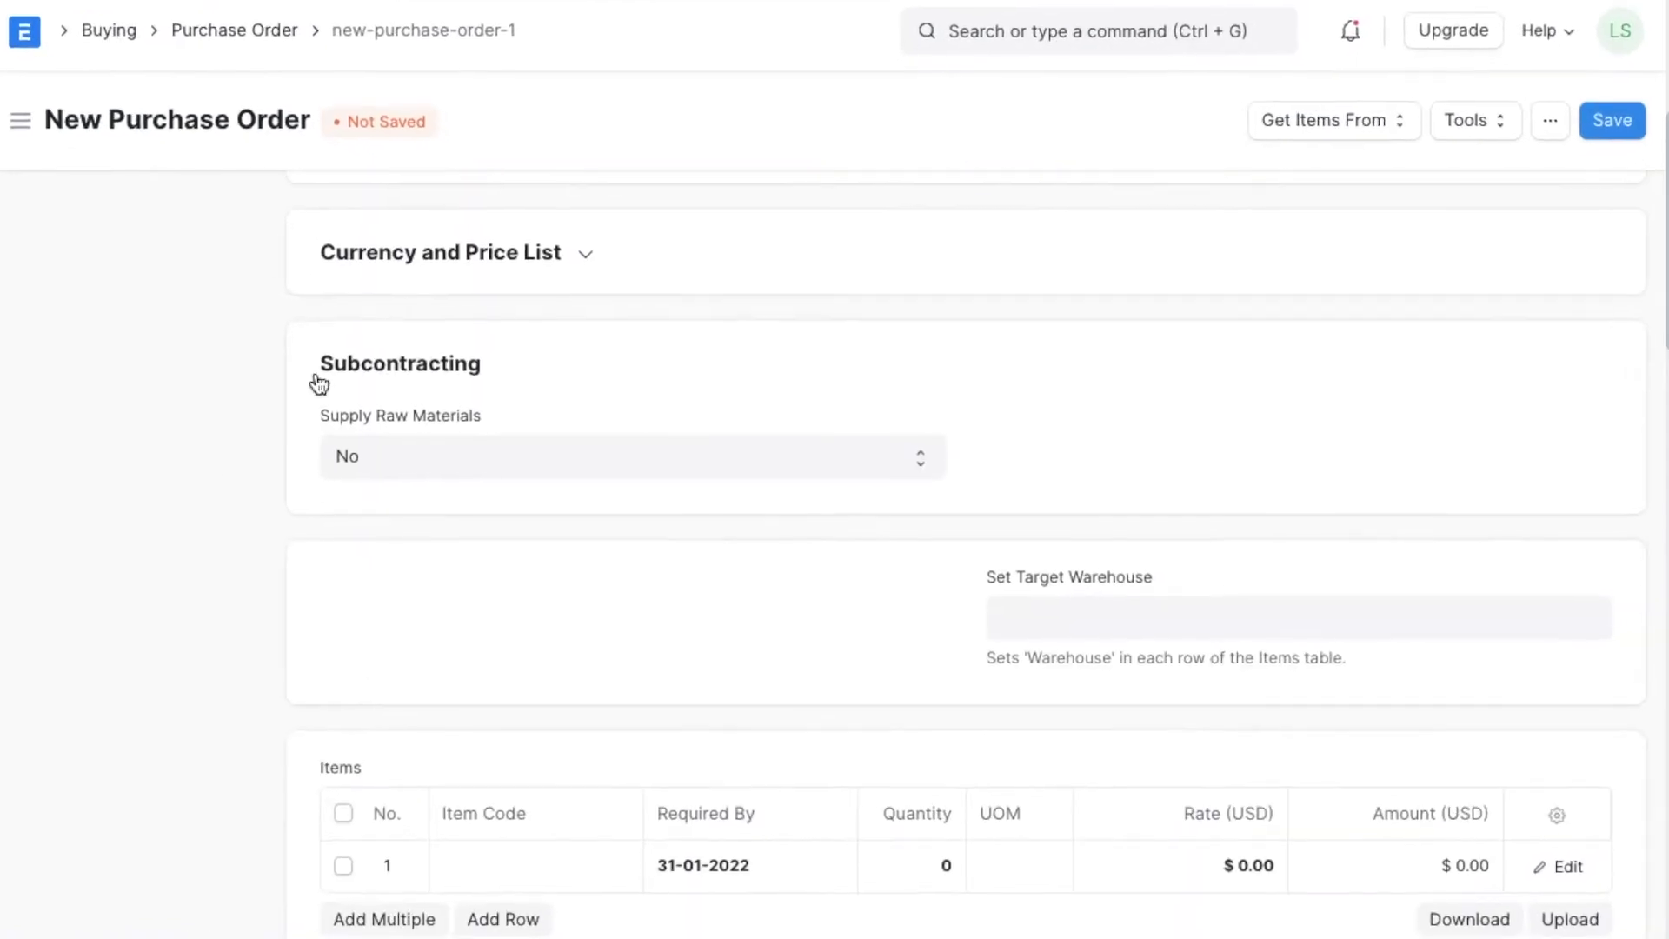
click(463, 254)
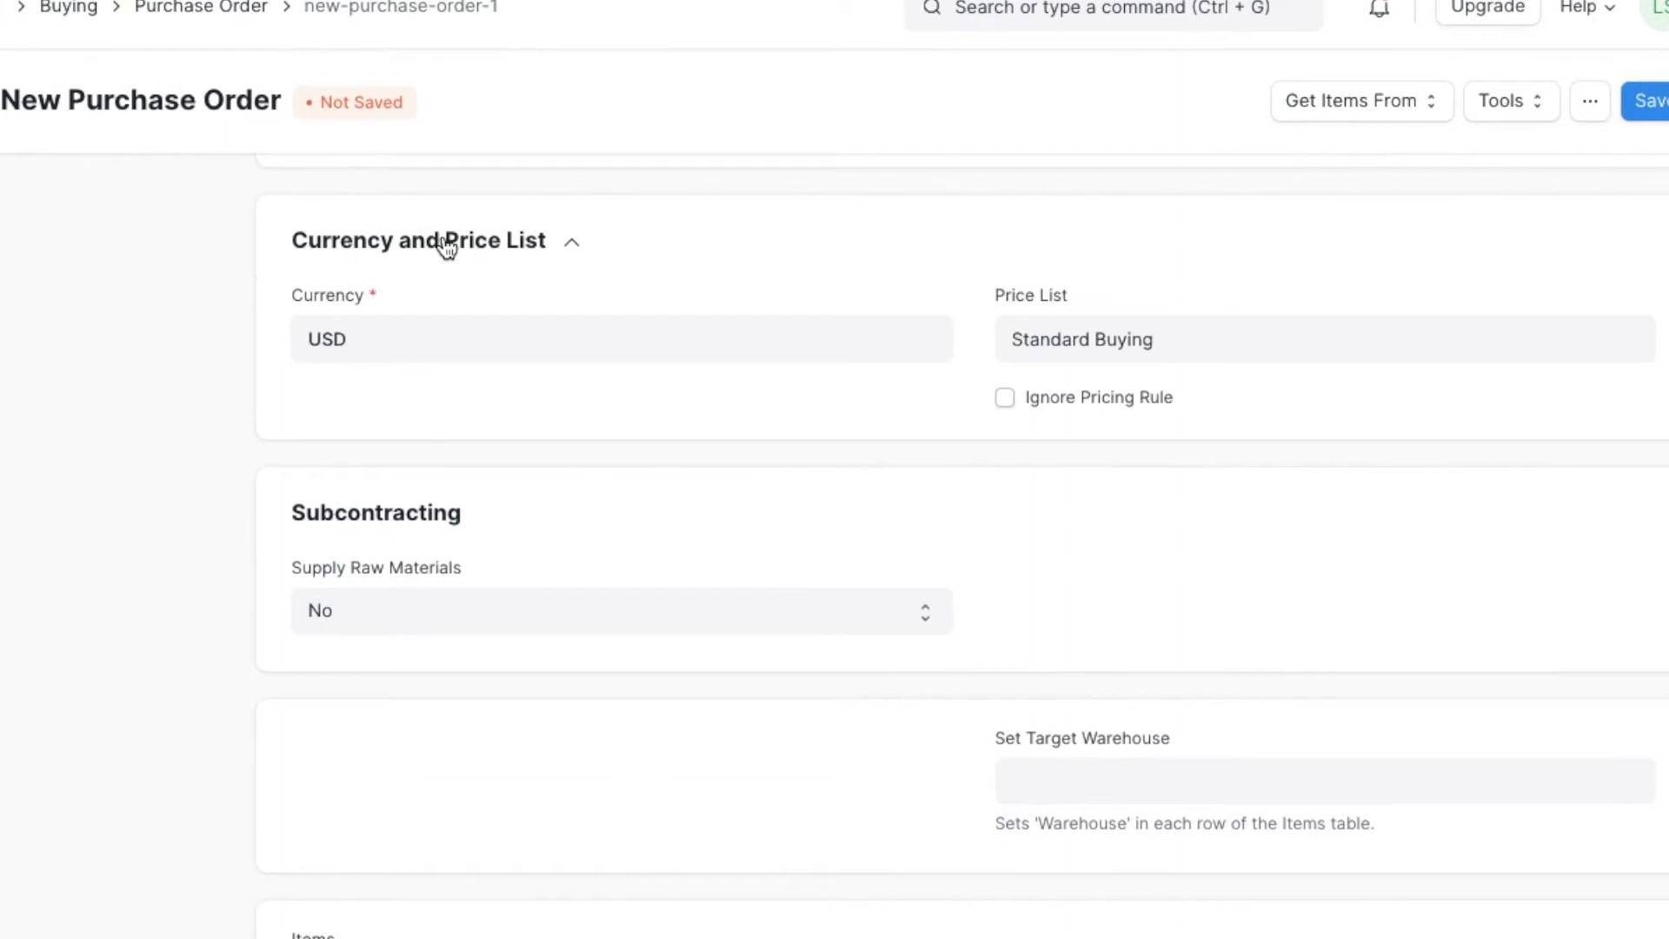
click(437, 332)
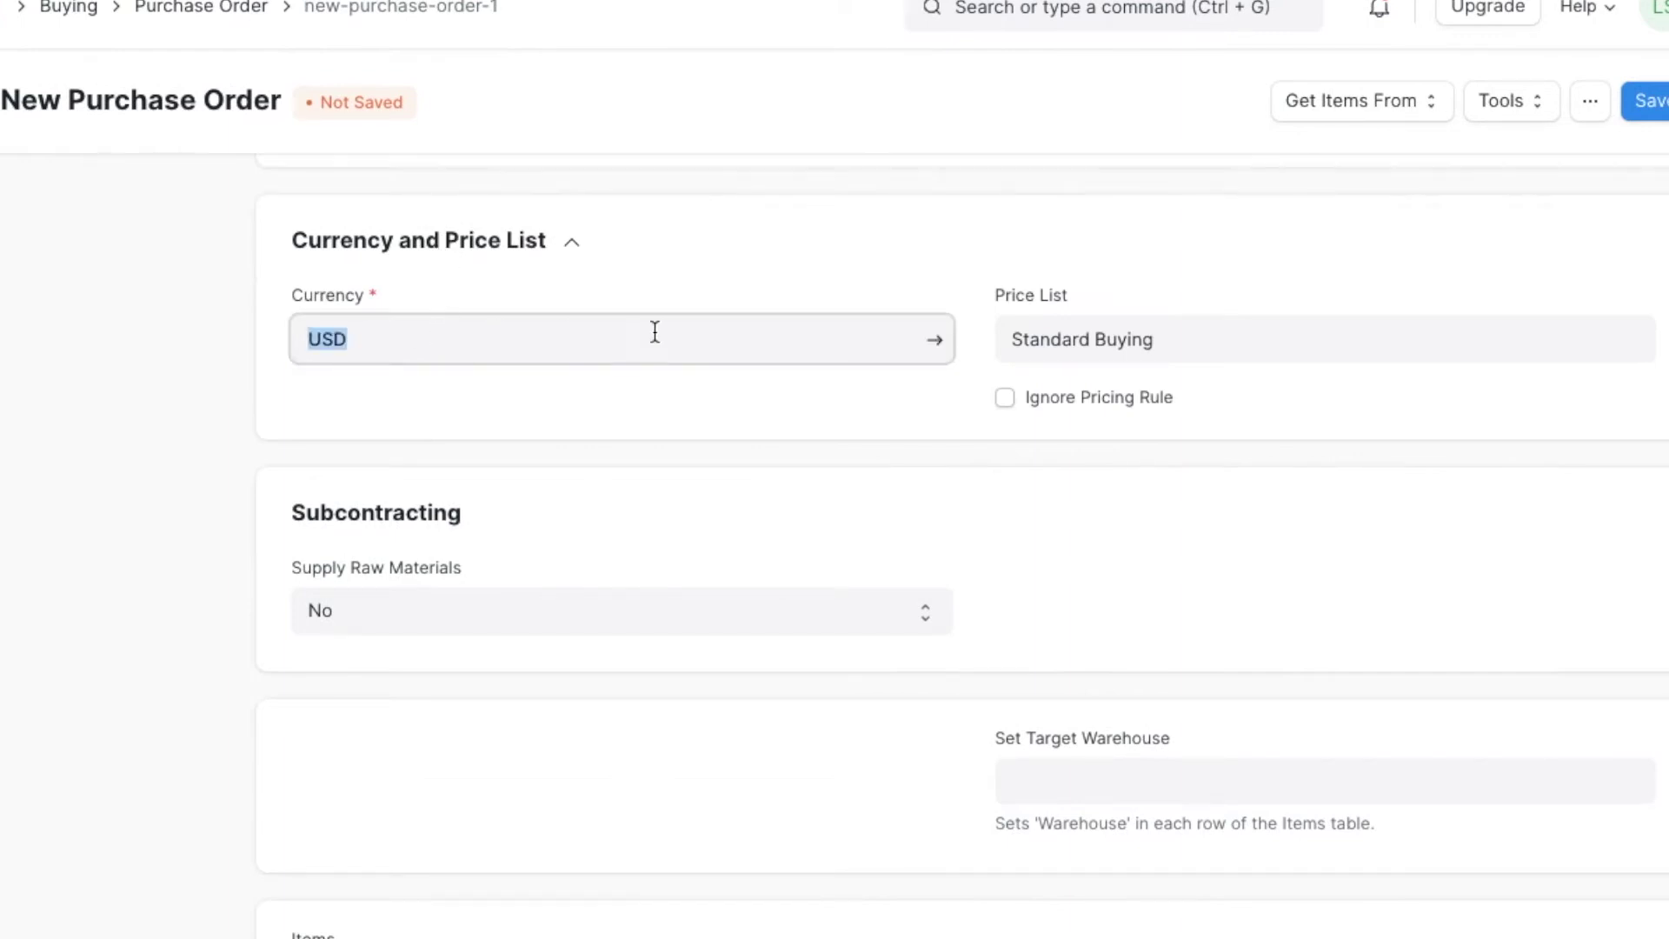
click(1050, 332)
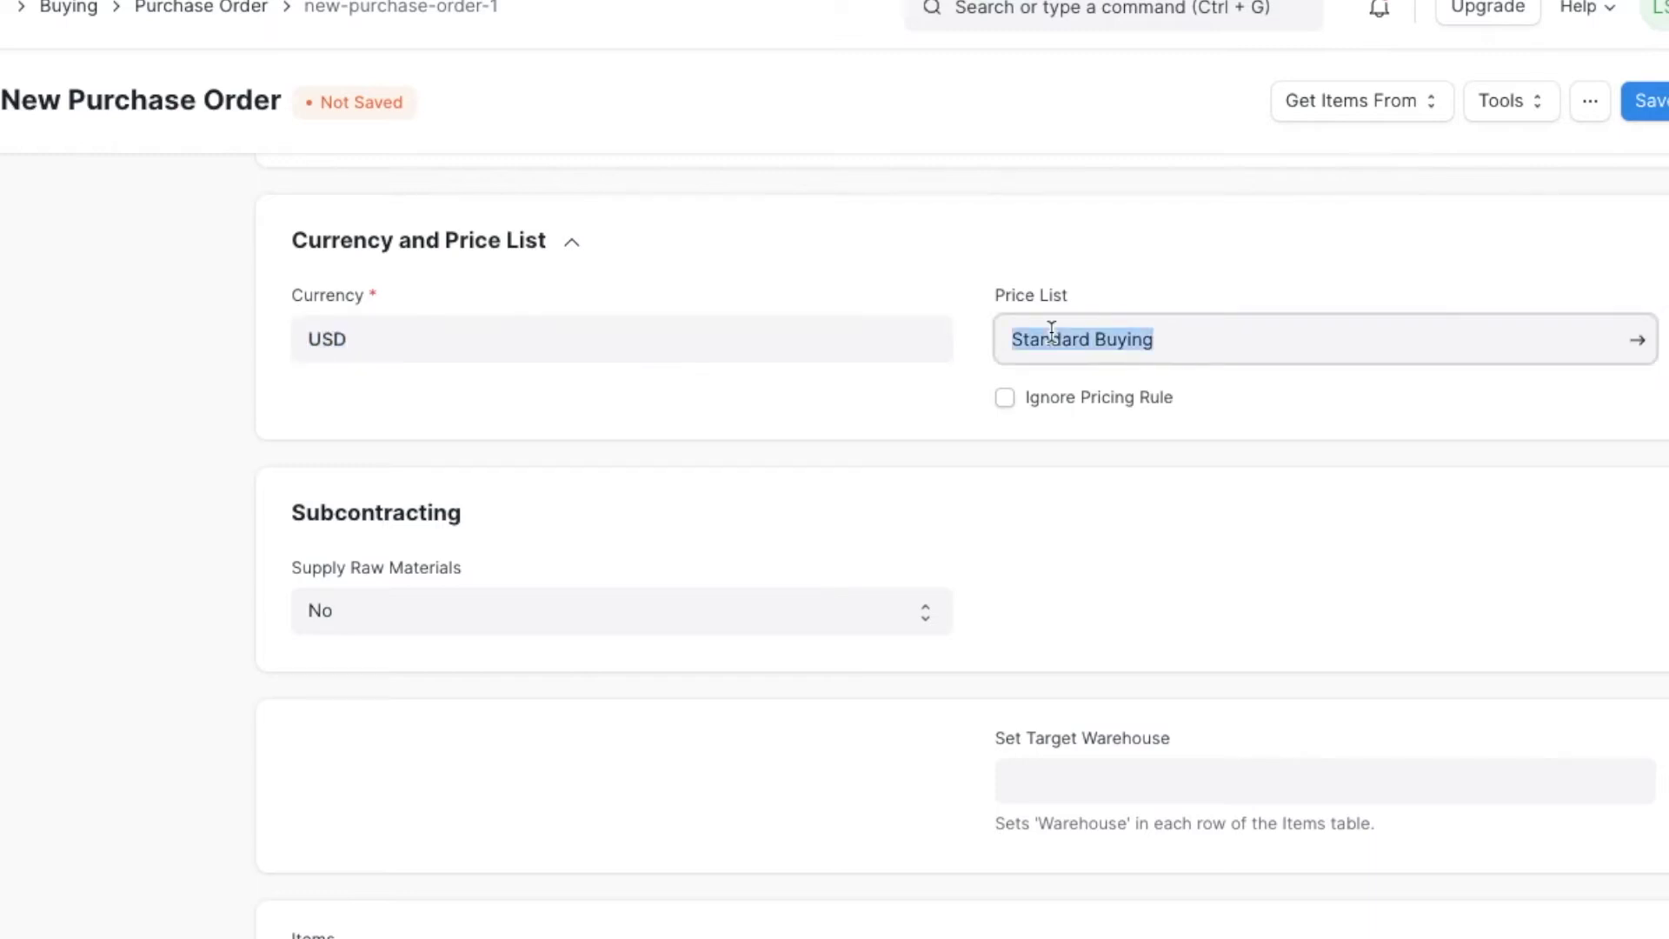
click(690, 399)
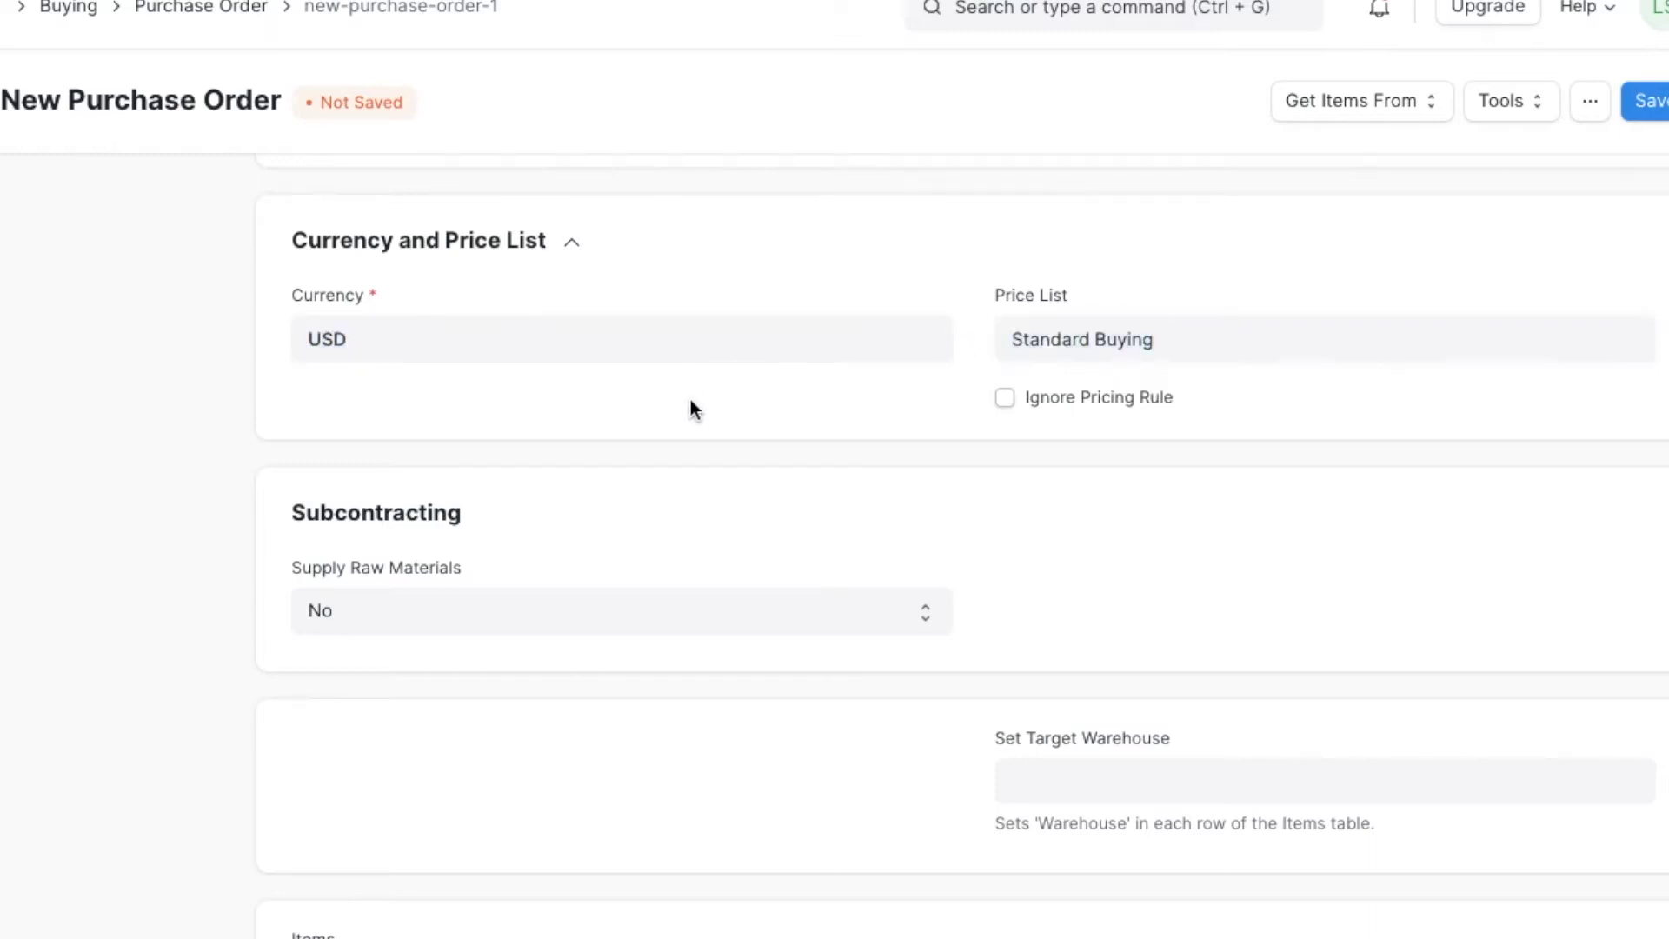
click(574, 252)
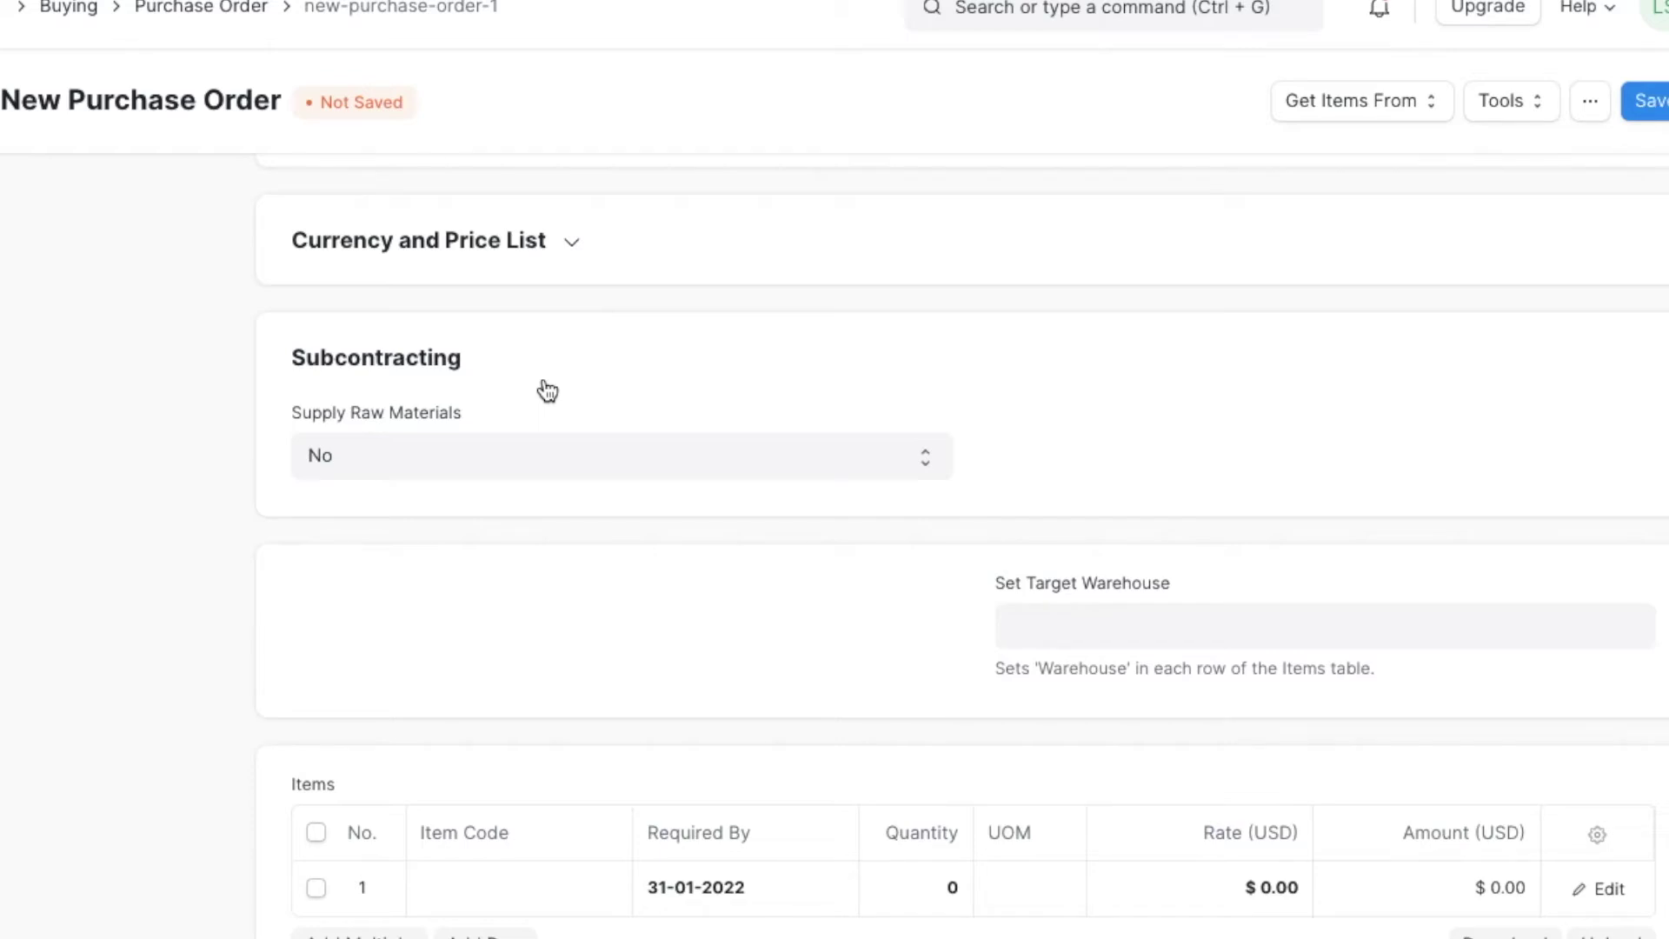
click(535, 457)
Set Supply Raw Materials to Yes and choose the Girham Traders supplier warehouse.
click(530, 483)
click(1023, 467)
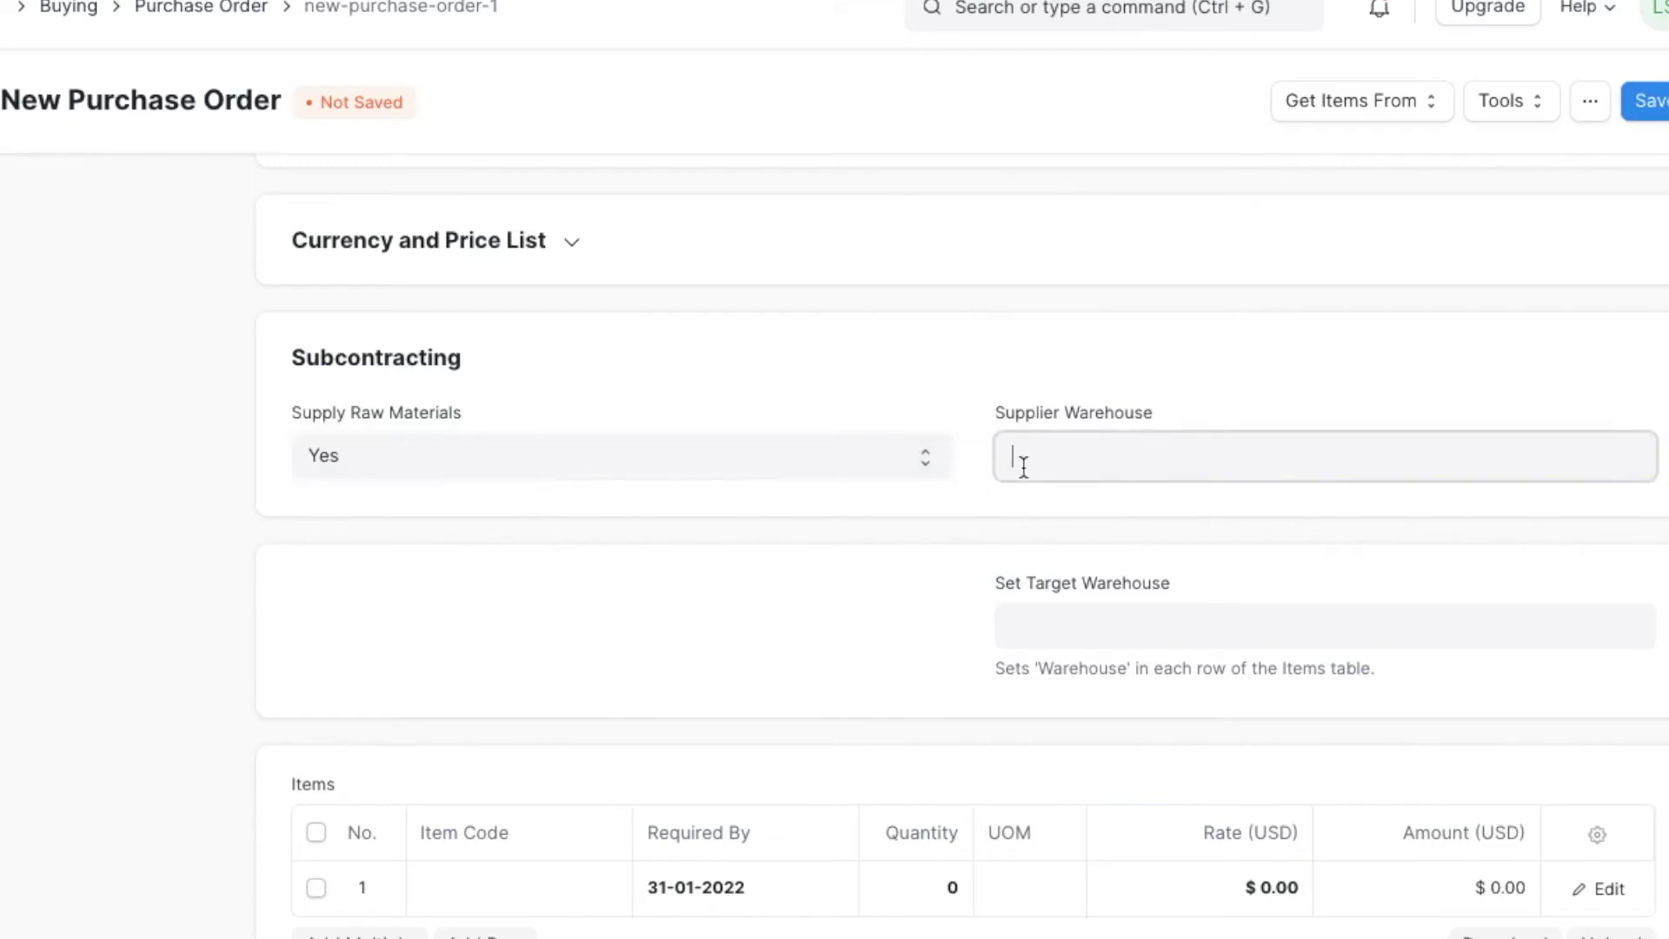
text(gir)
click(1064, 523)
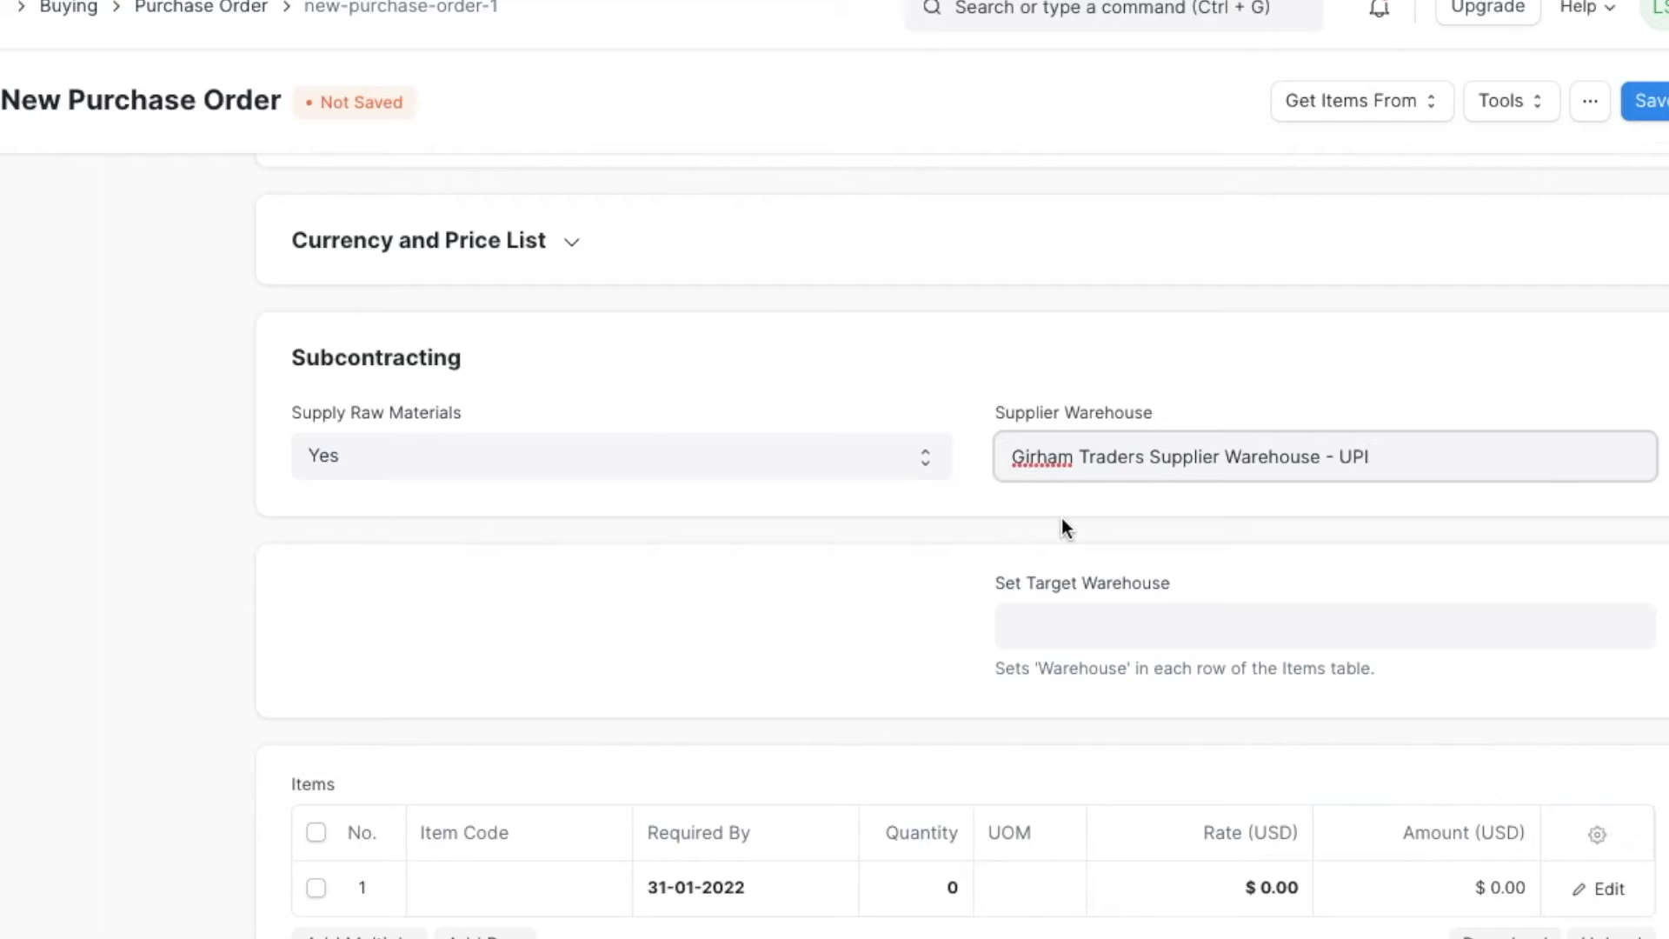
click(1061, 518)
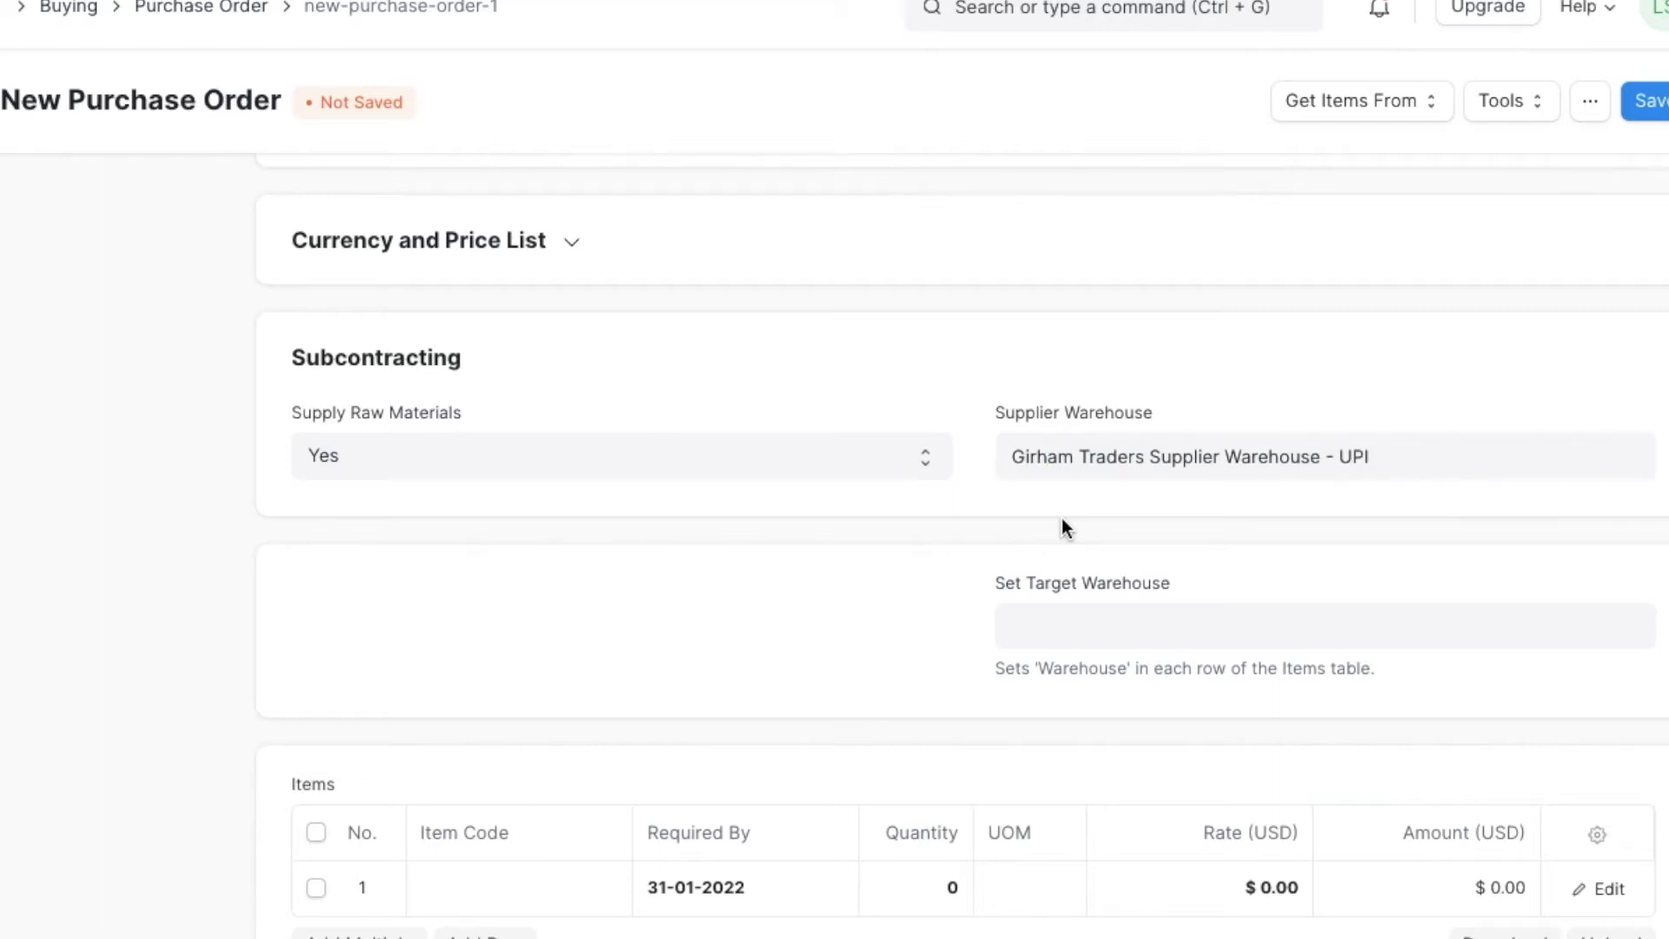
Set the target warehouse to Finished Goods - UPI and choose to fetch items from a supplier quotation.
click(1051, 622)
text(fini)
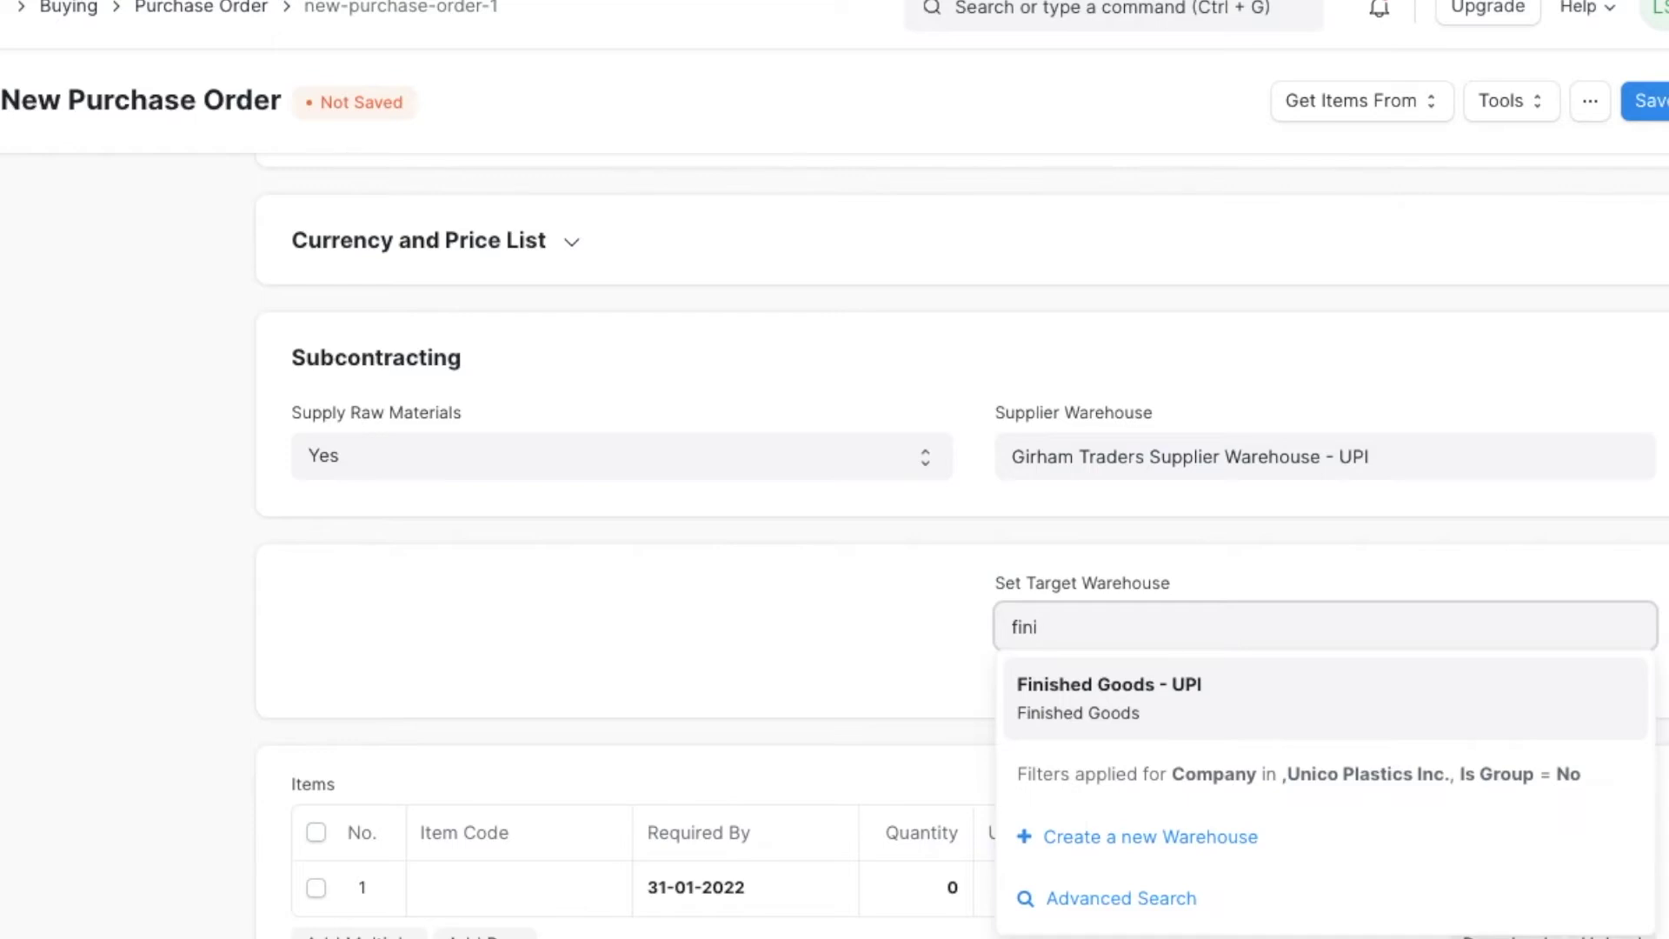
click(1066, 686)
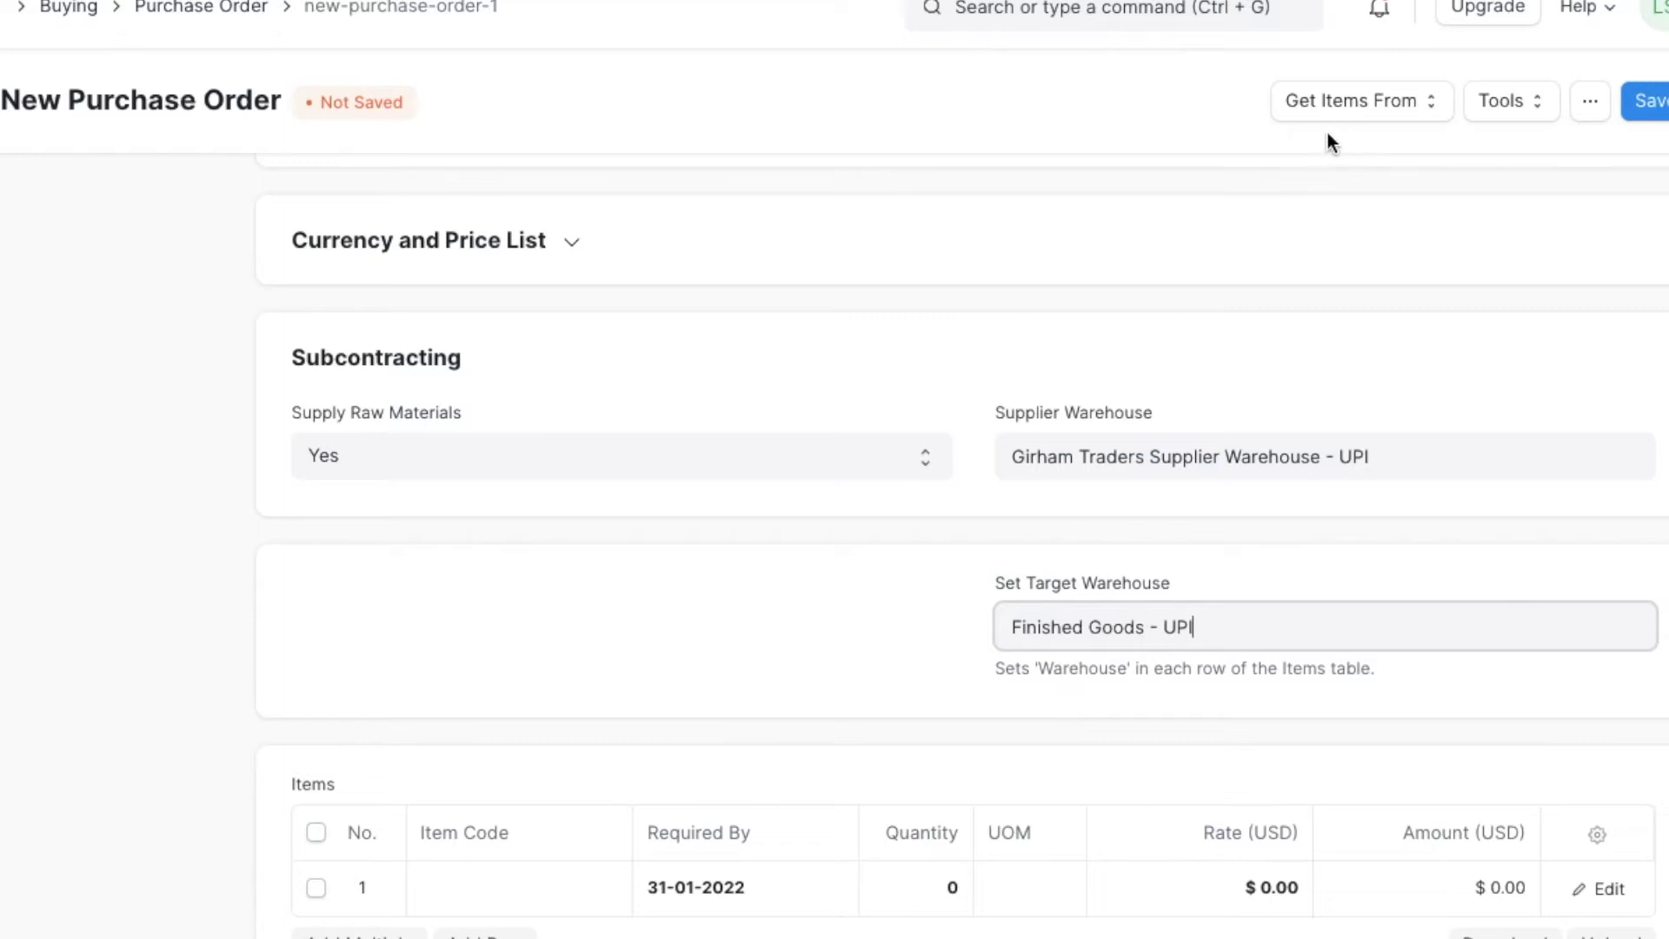
click(1434, 109)
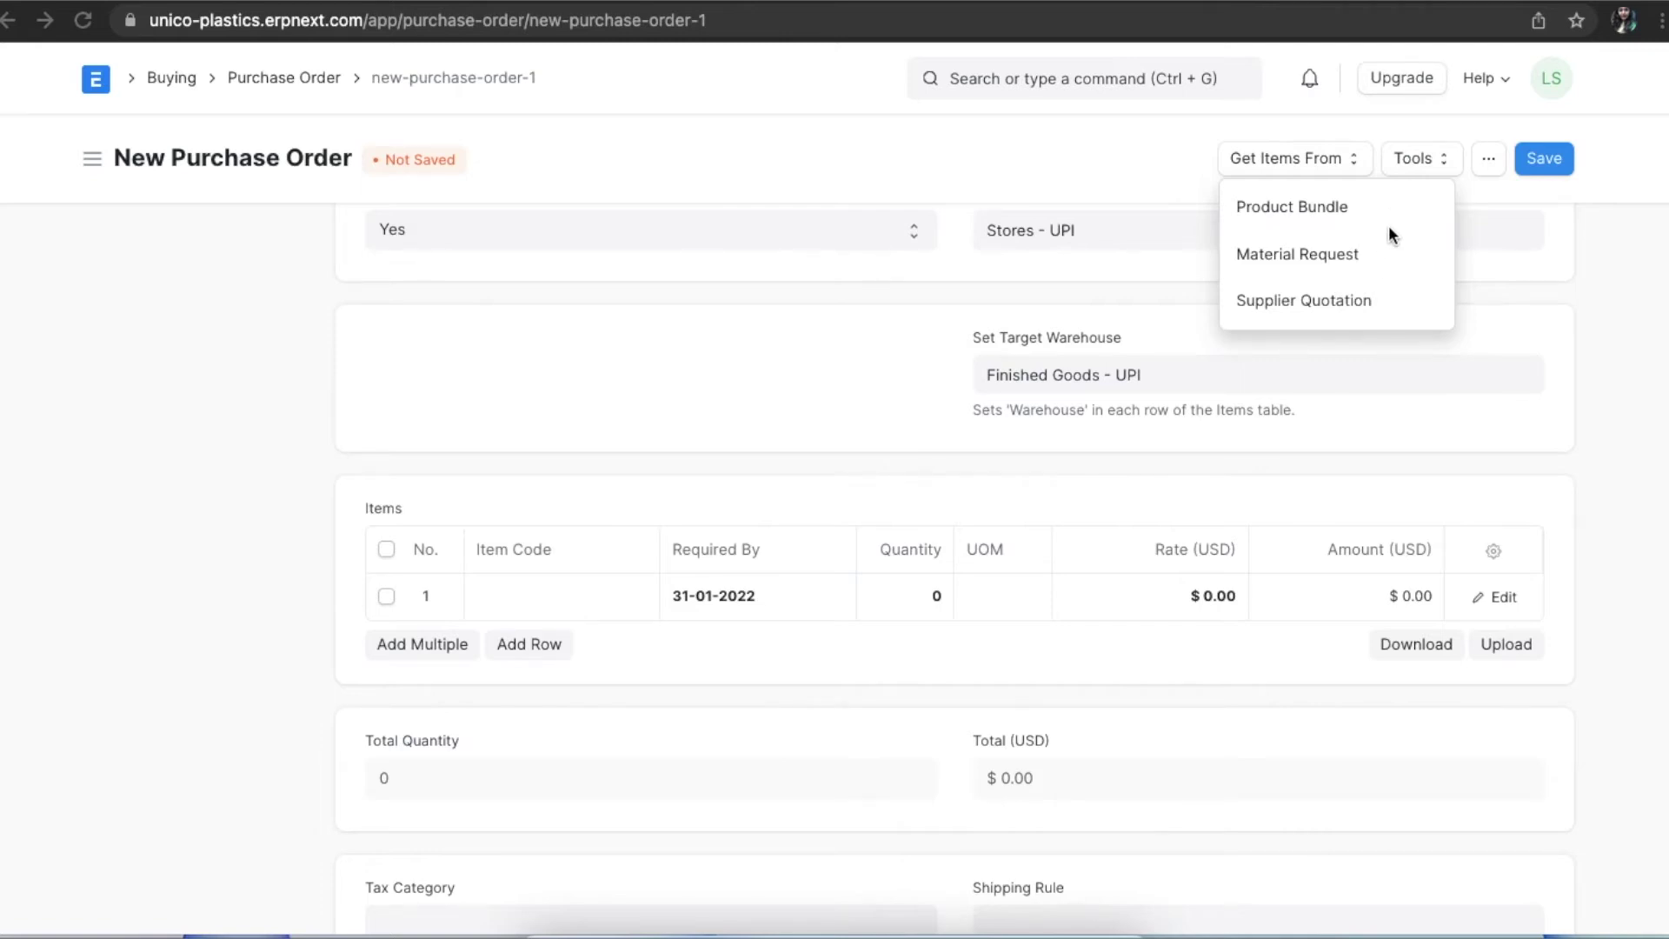
click(1389, 298)
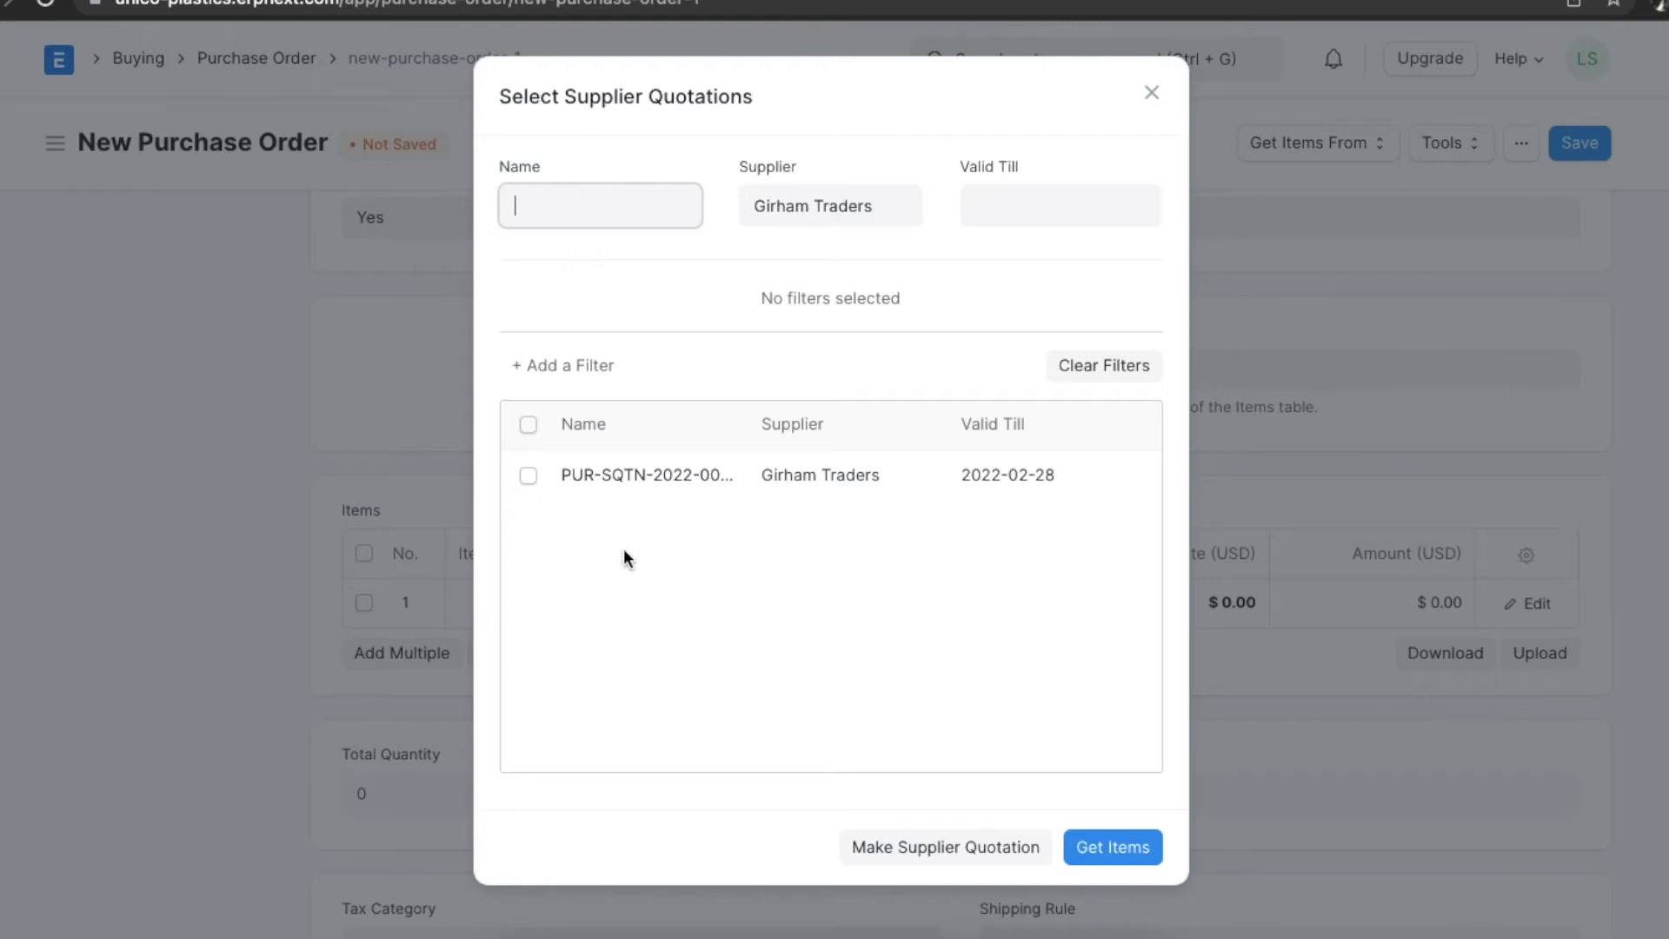
Import the Girham Traders quotation items: UPI002 ×10 at $500 and UPI003 ×15 at $350.
click(528, 475)
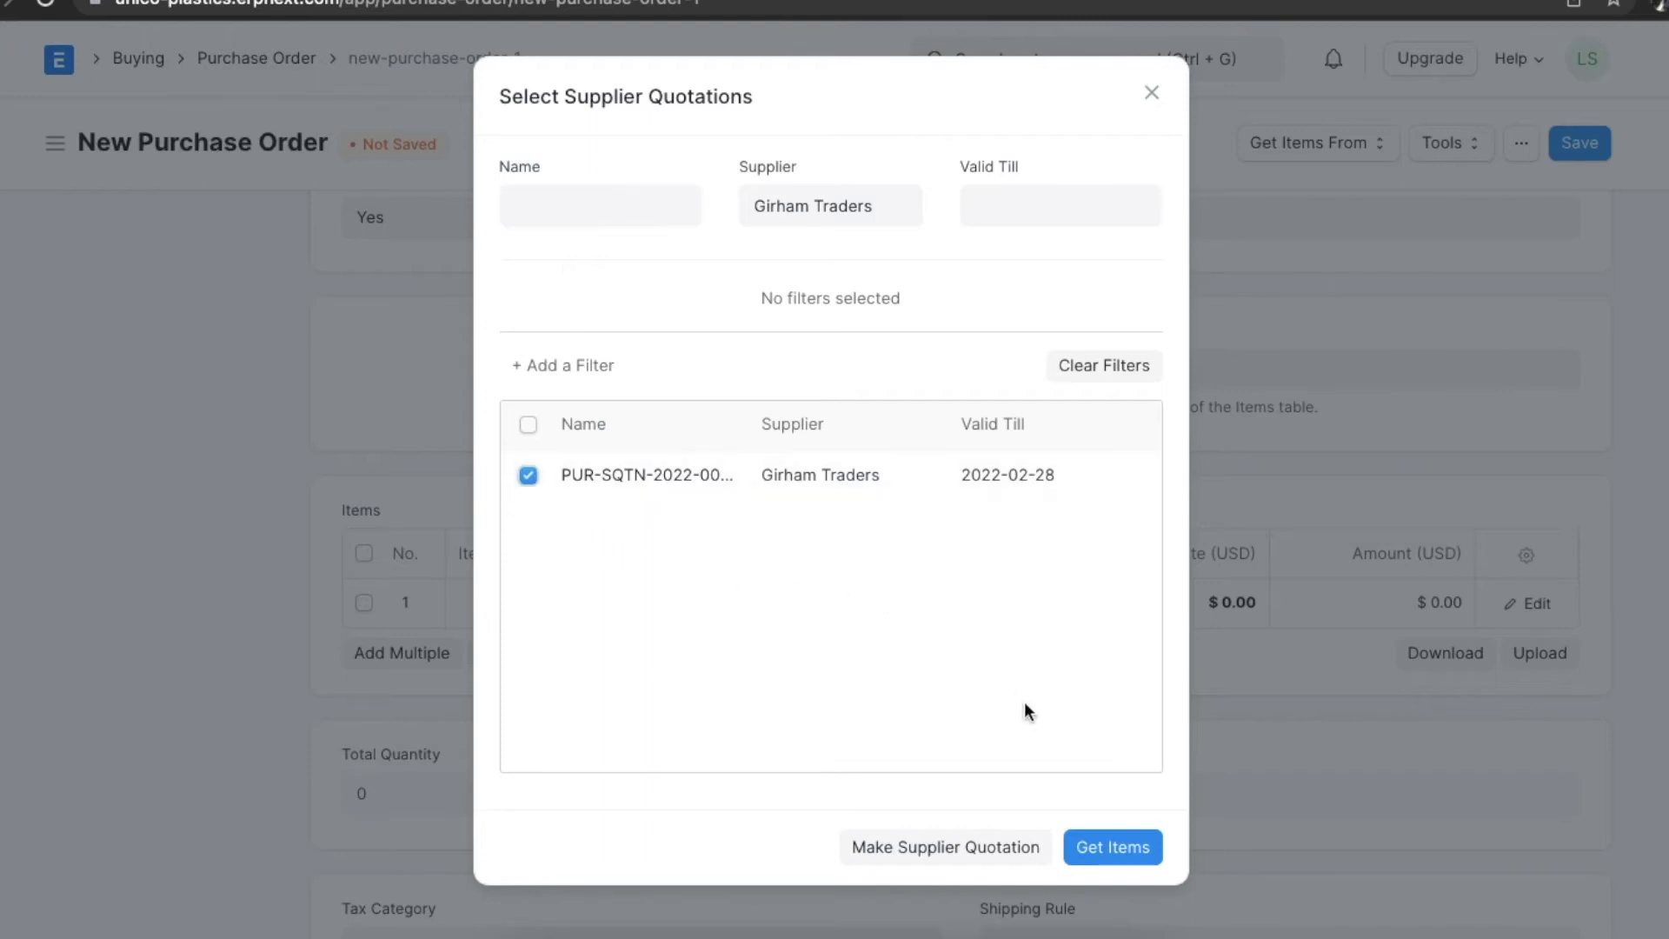
click(1112, 849)
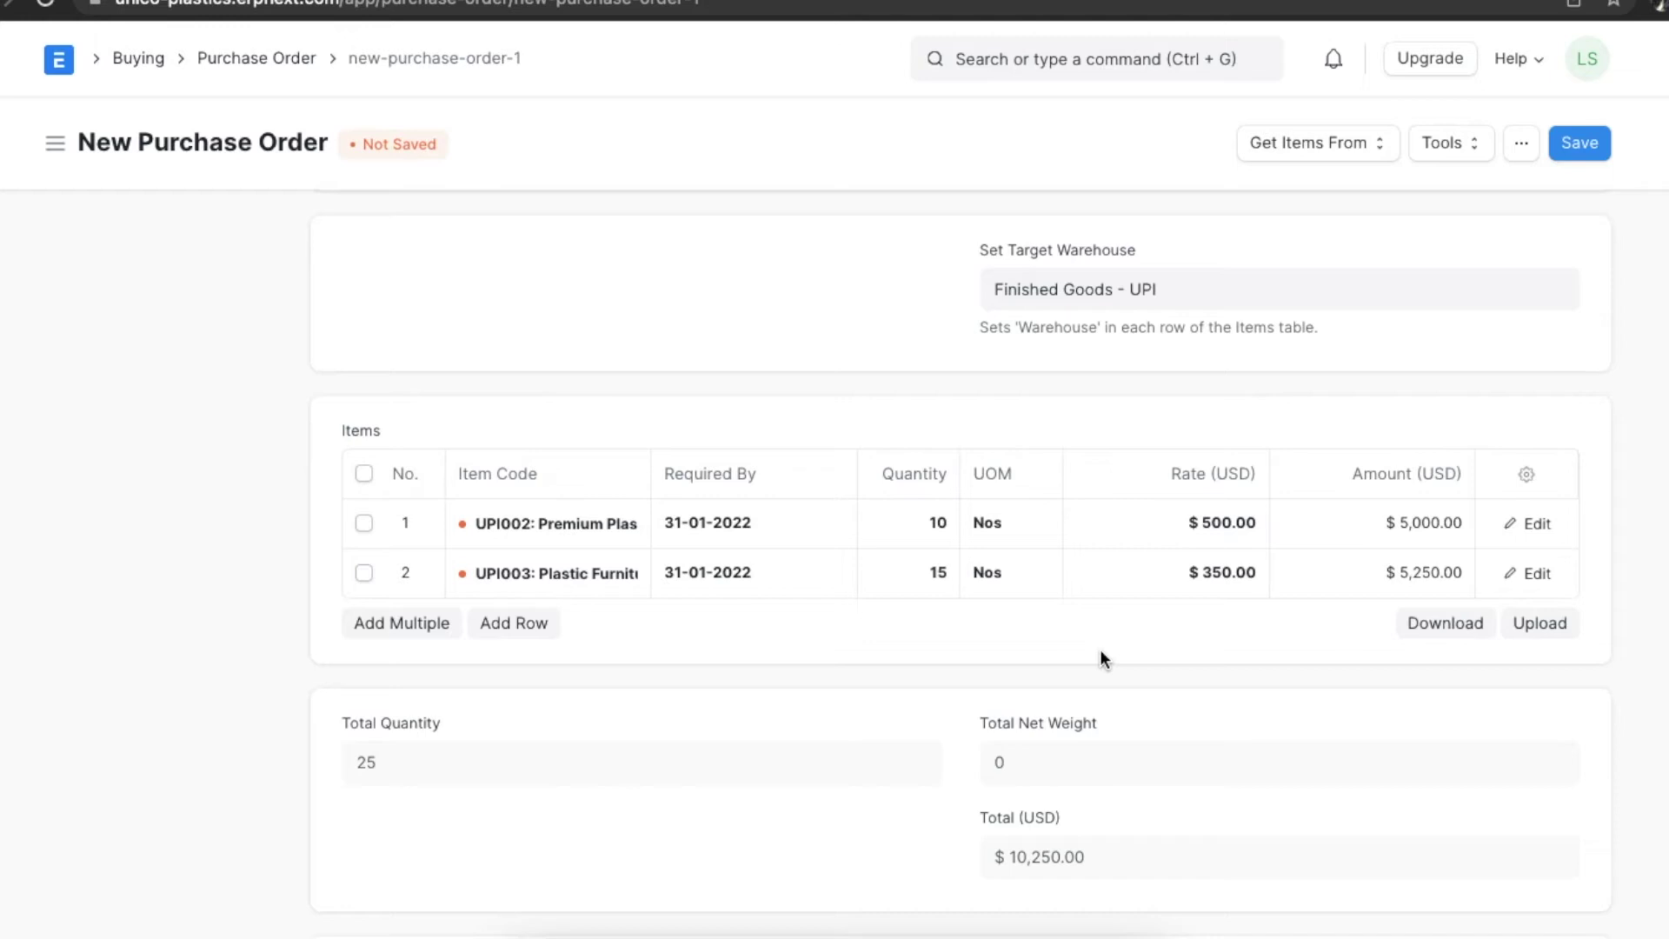
Add a third item row for UPI004 with quantity 5.
scroll(1101, 659, down, 2)
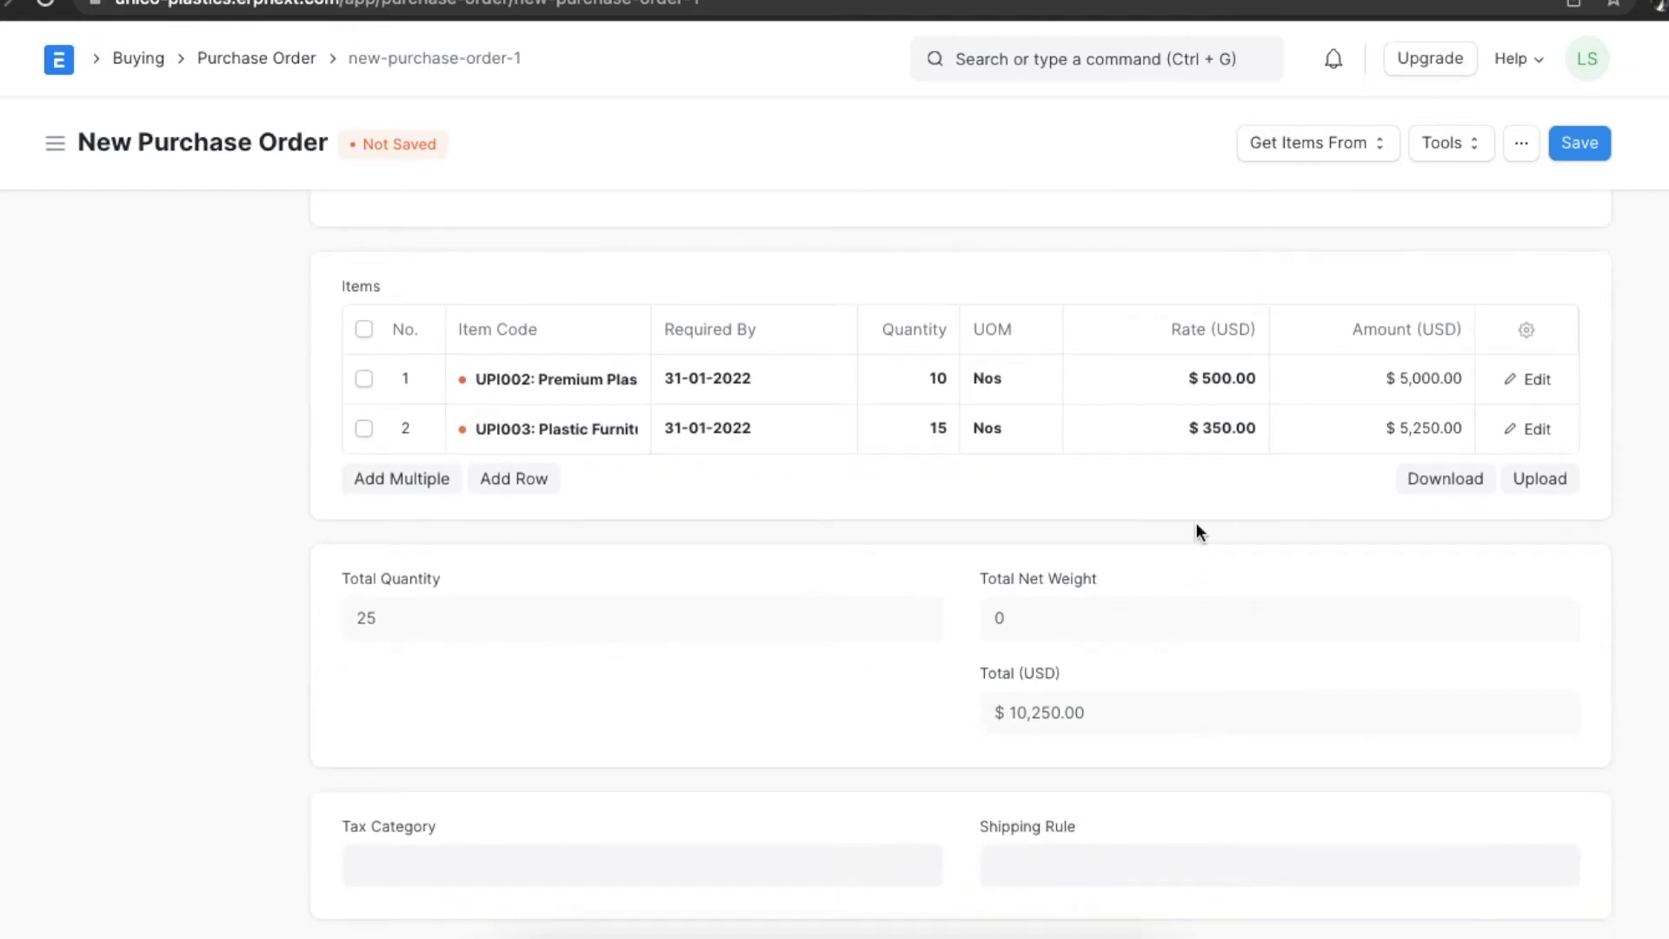
click(520, 479)
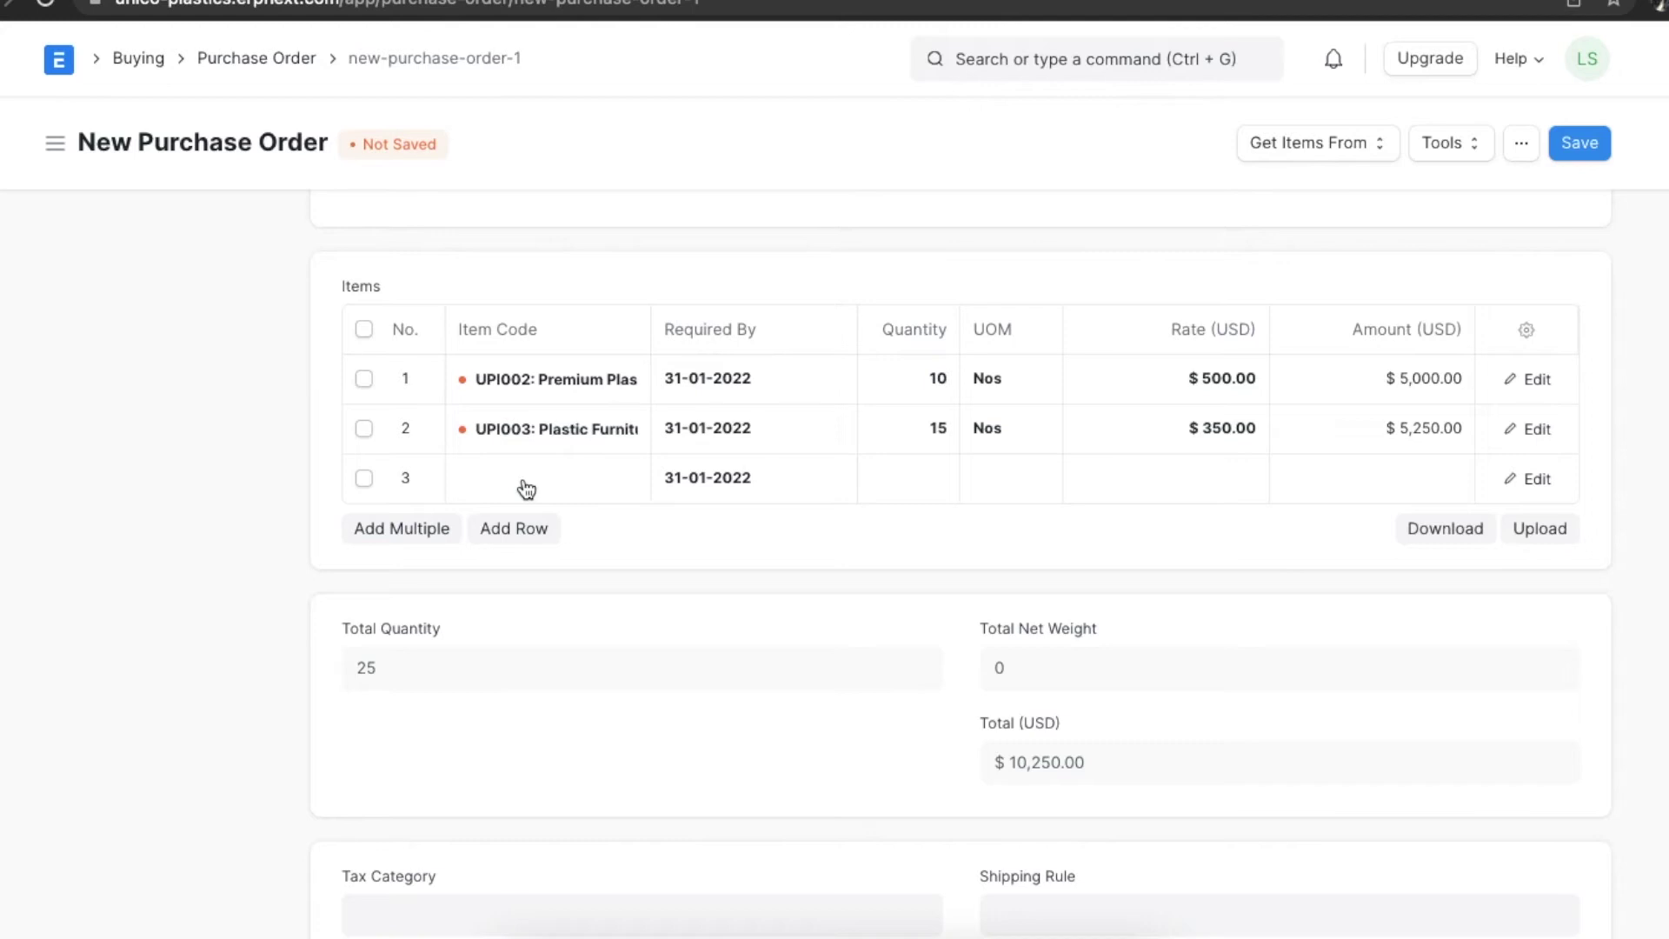
click(548, 479)
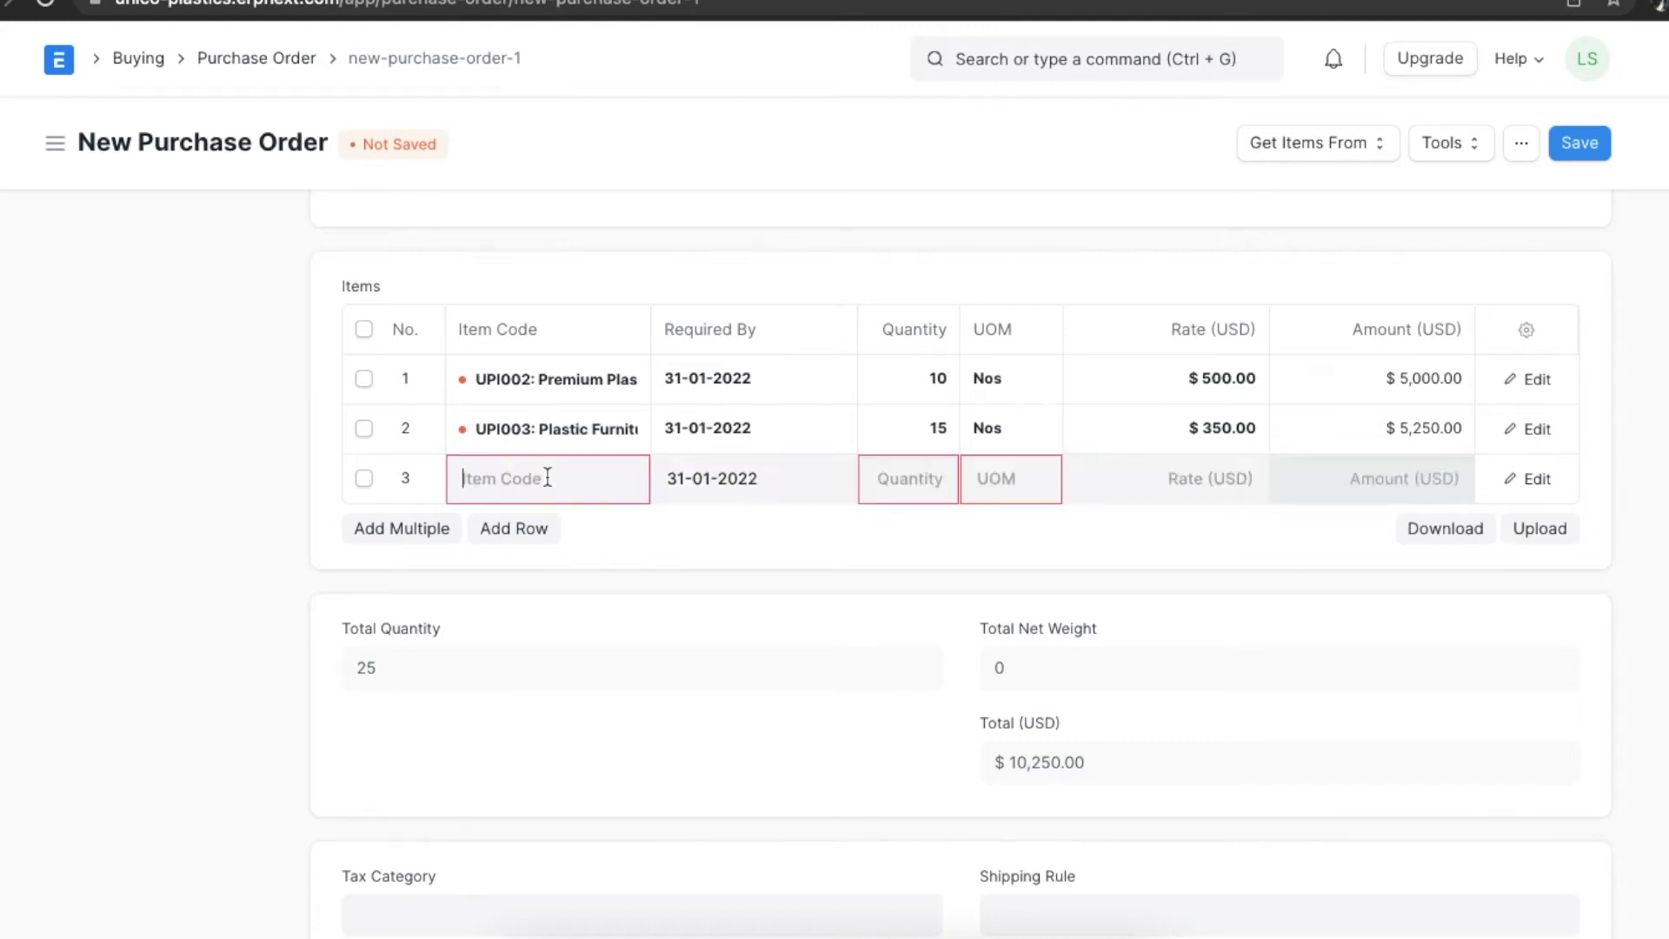
scroll(559, 756, down, 3)
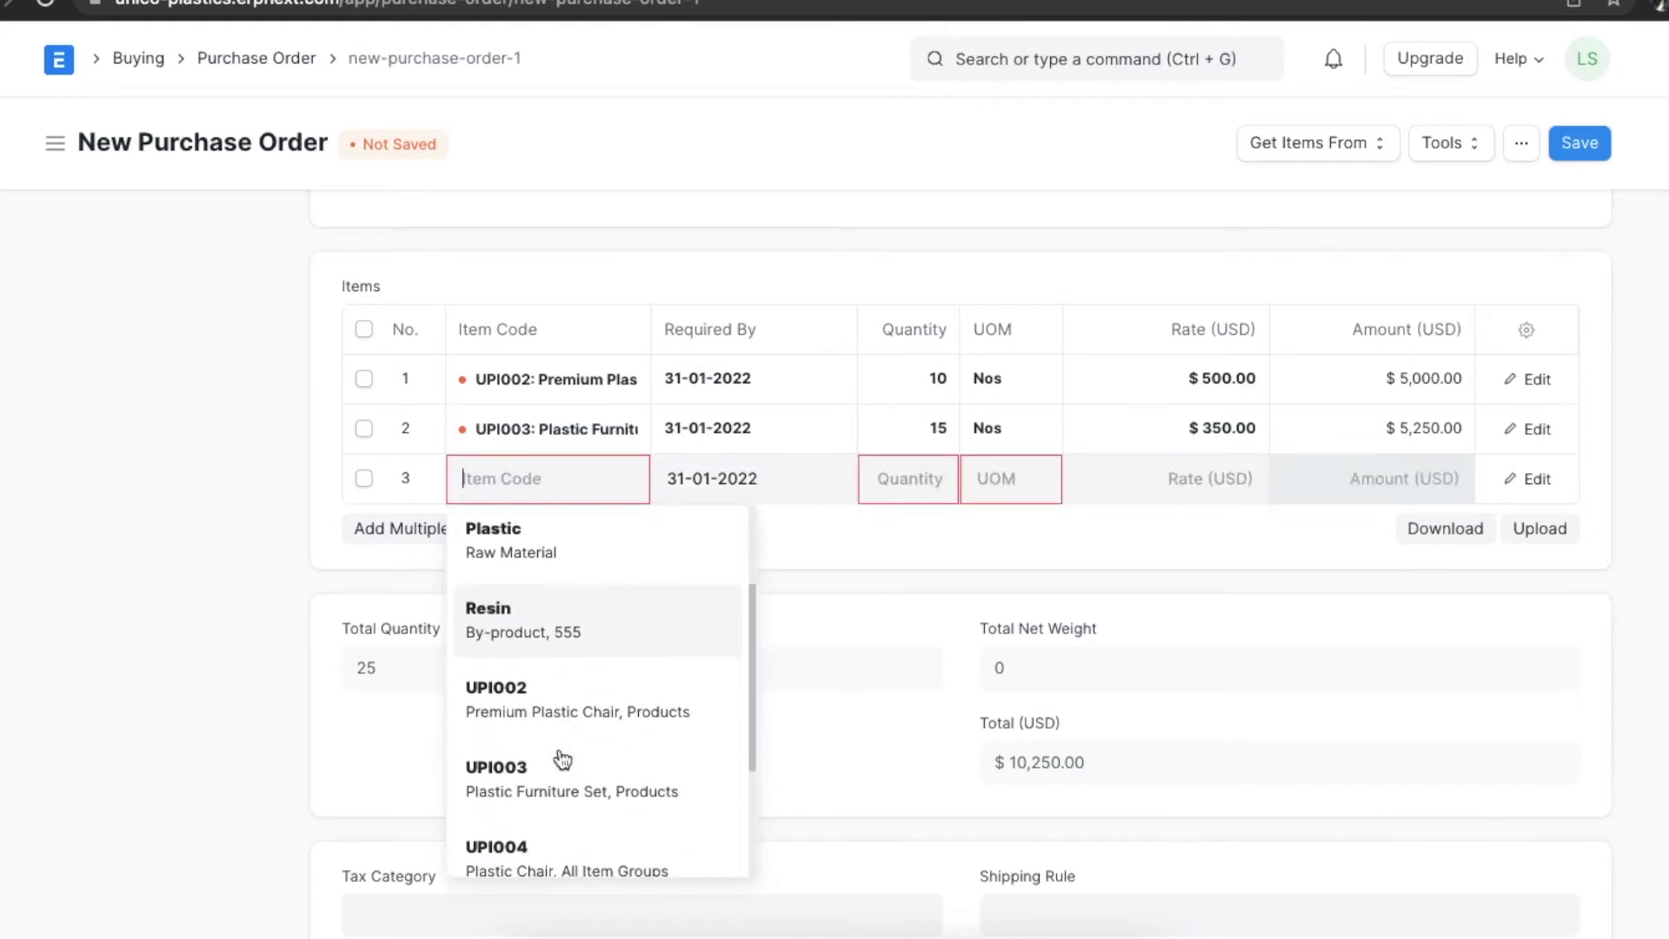
click(560, 753)
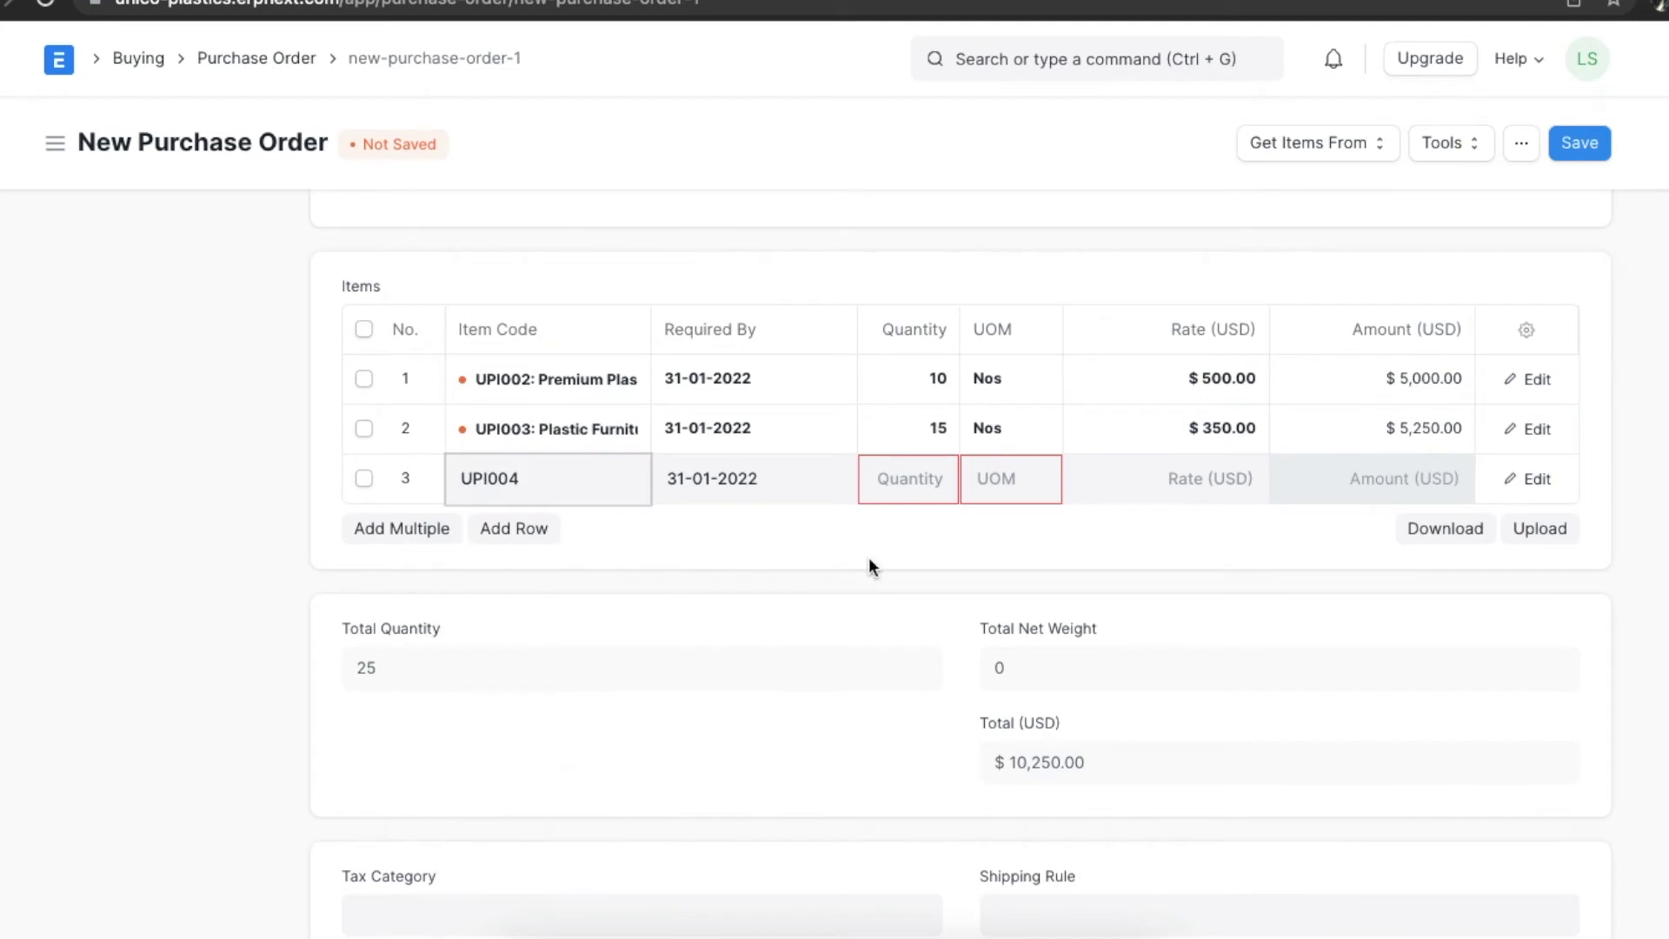
click(911, 477)
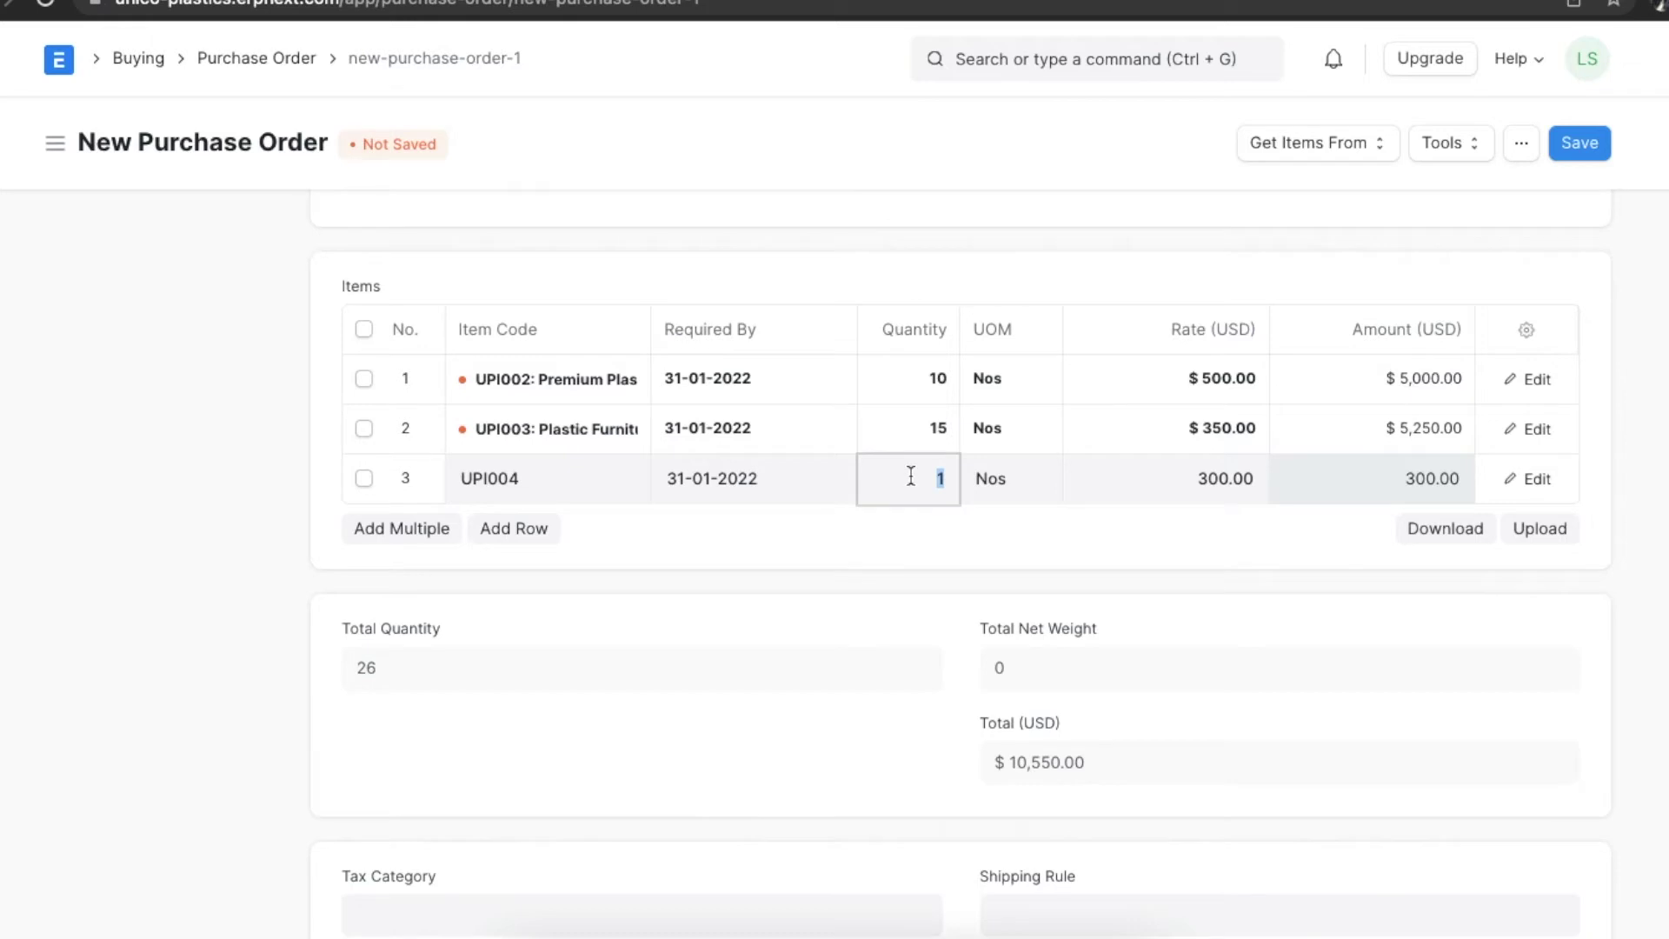
text(5)
click(927, 534)
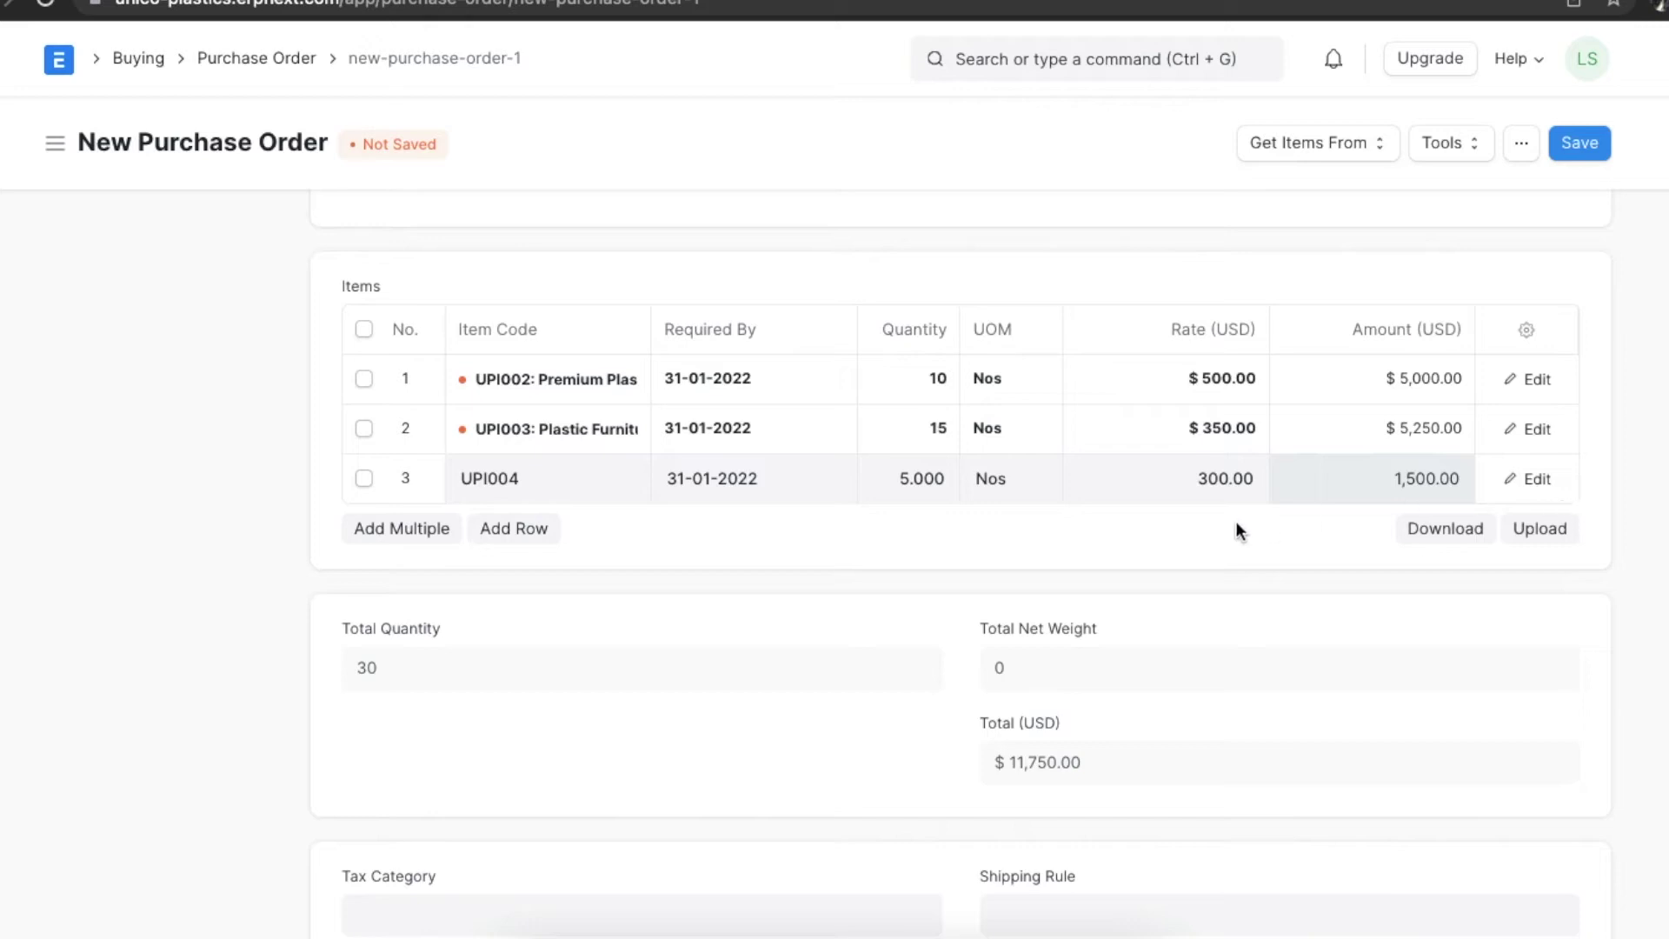
Keep row 3's required-by date at 31-01-2022 and open the row's full details.
click(815, 480)
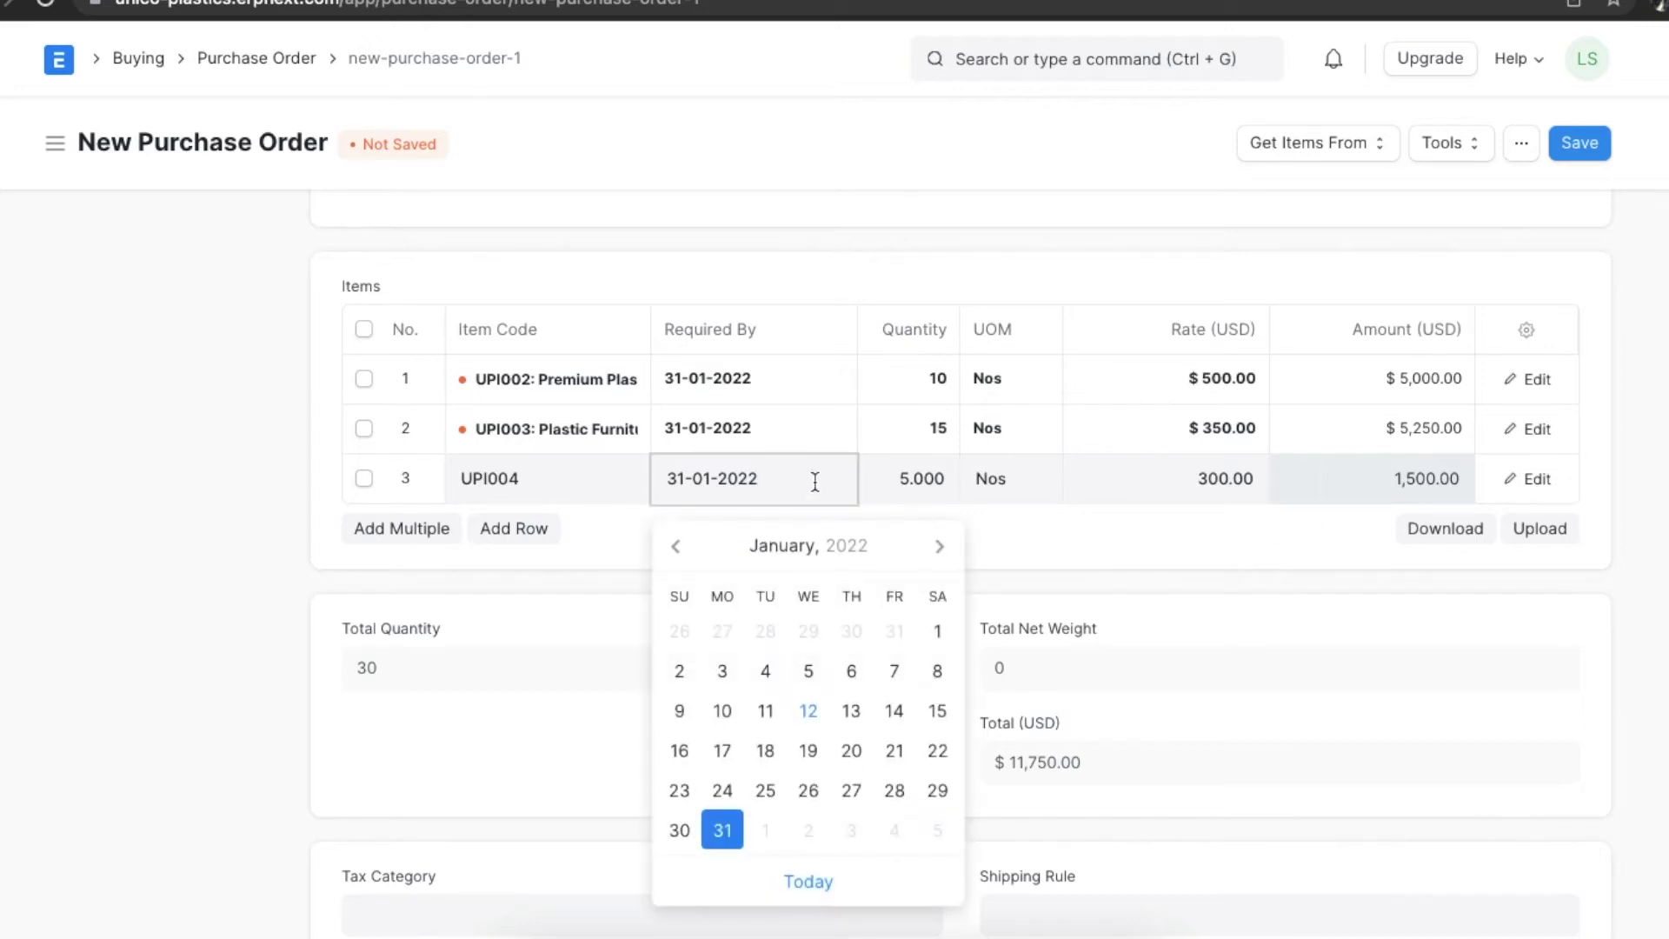
click(1029, 525)
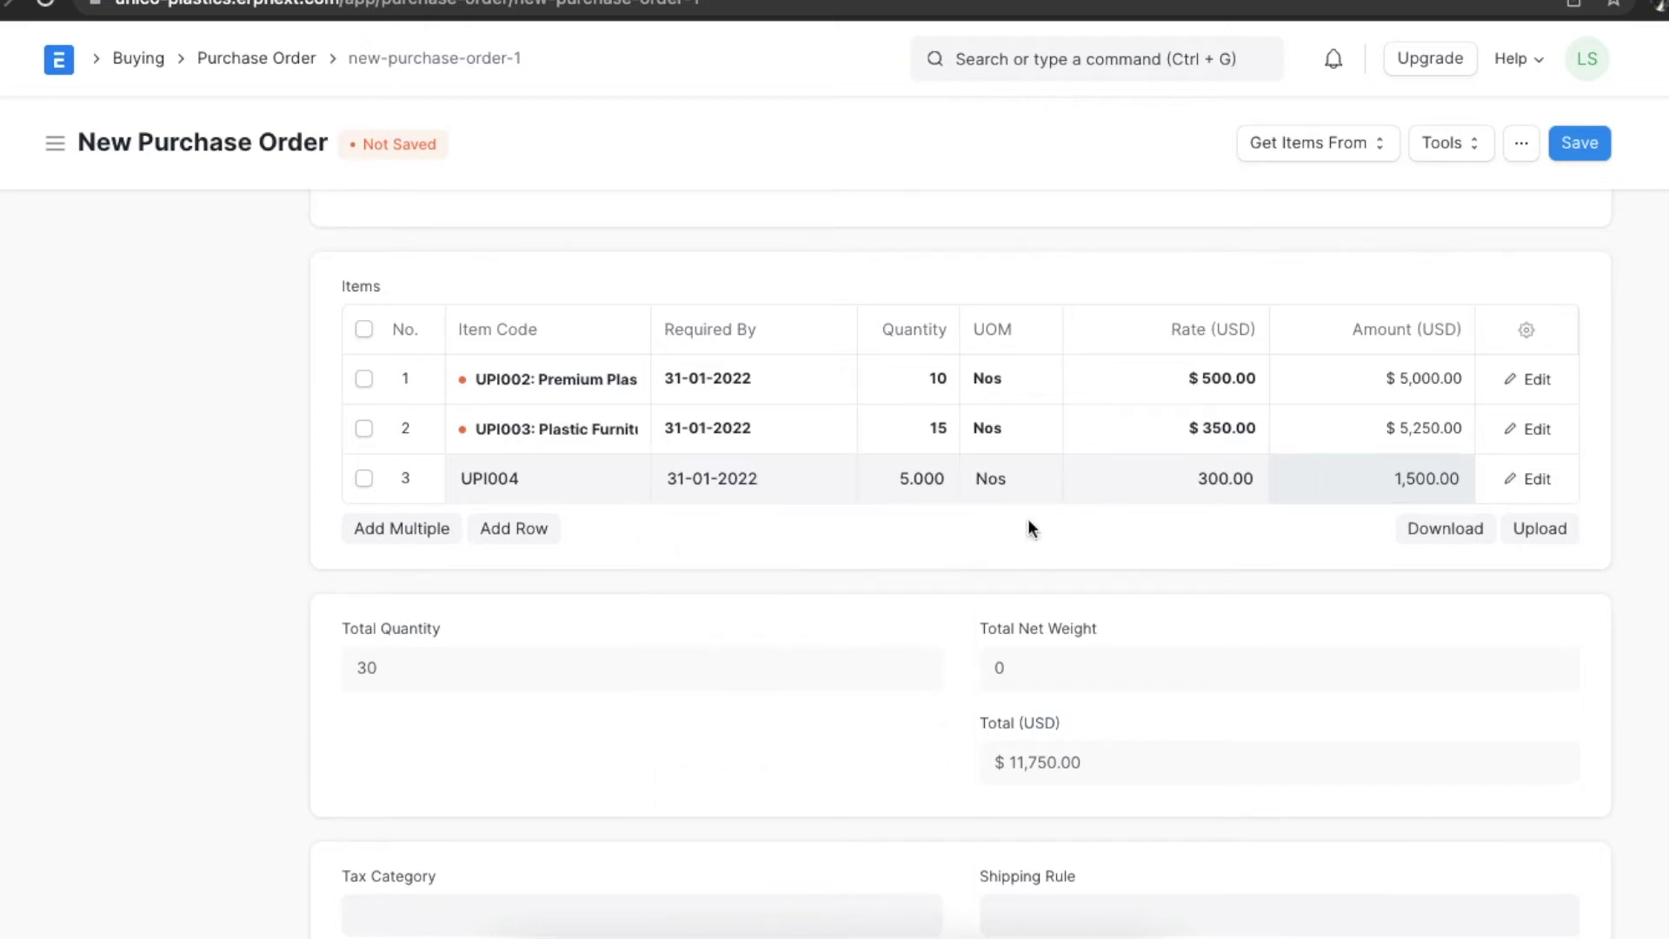
click(1535, 481)
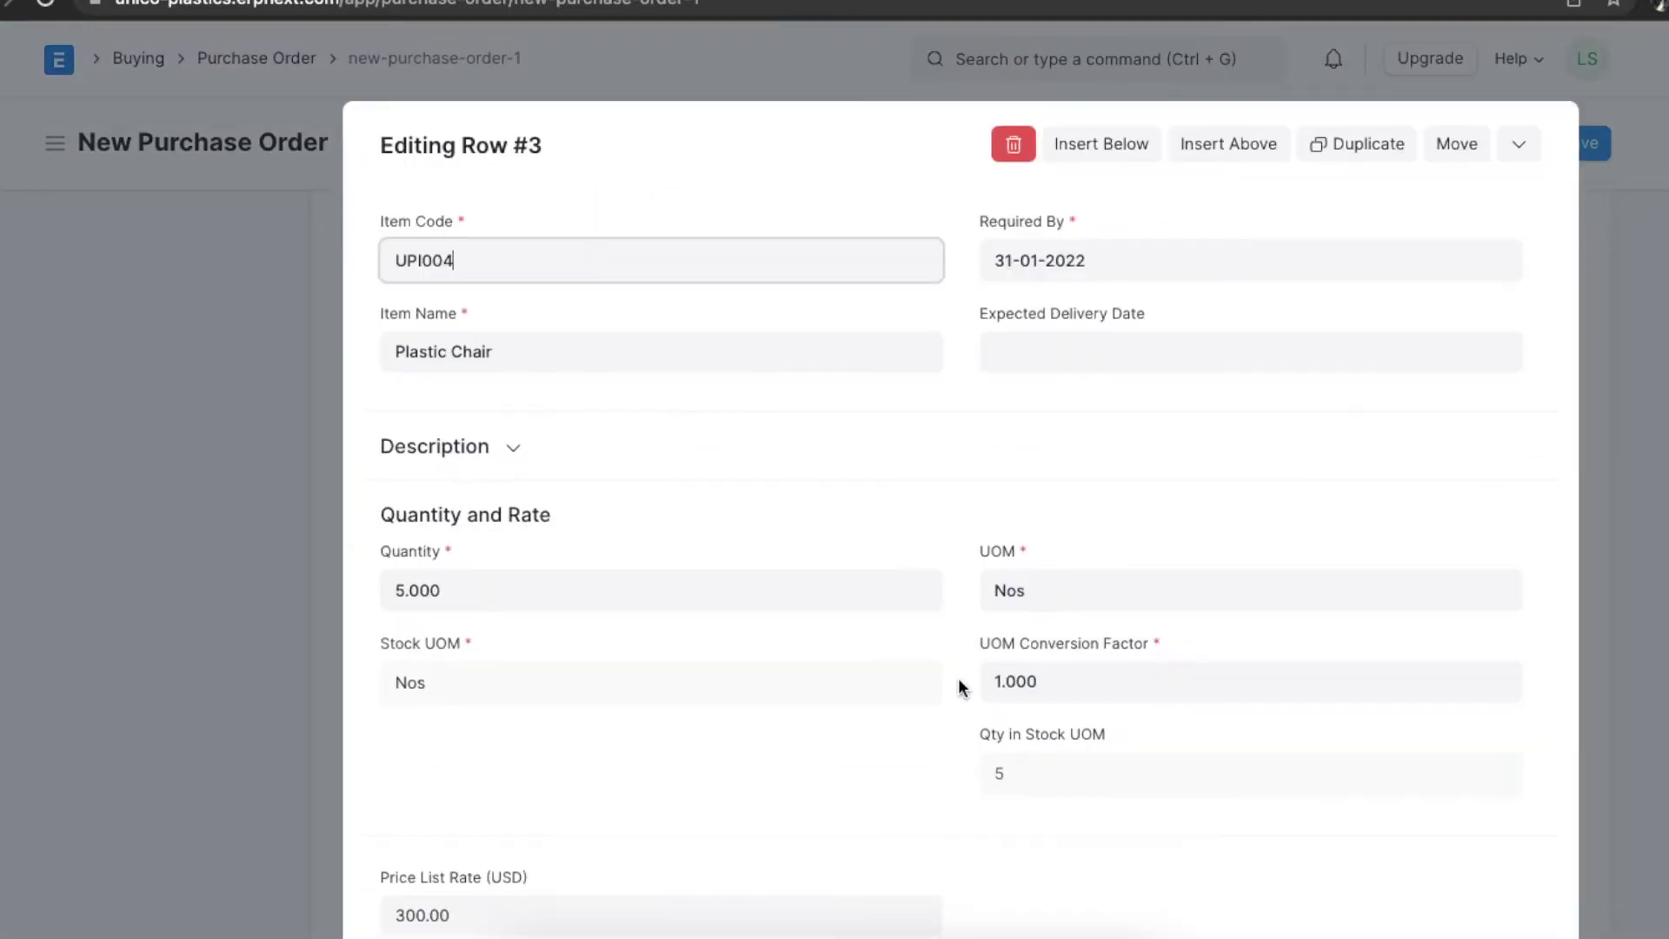
Give the UPI004 row manufacturer Rexson Manufacturers and part number RM11012022, then close the row editor.
scroll(957, 677, down, 6)
scroll(958, 681, down, 10)
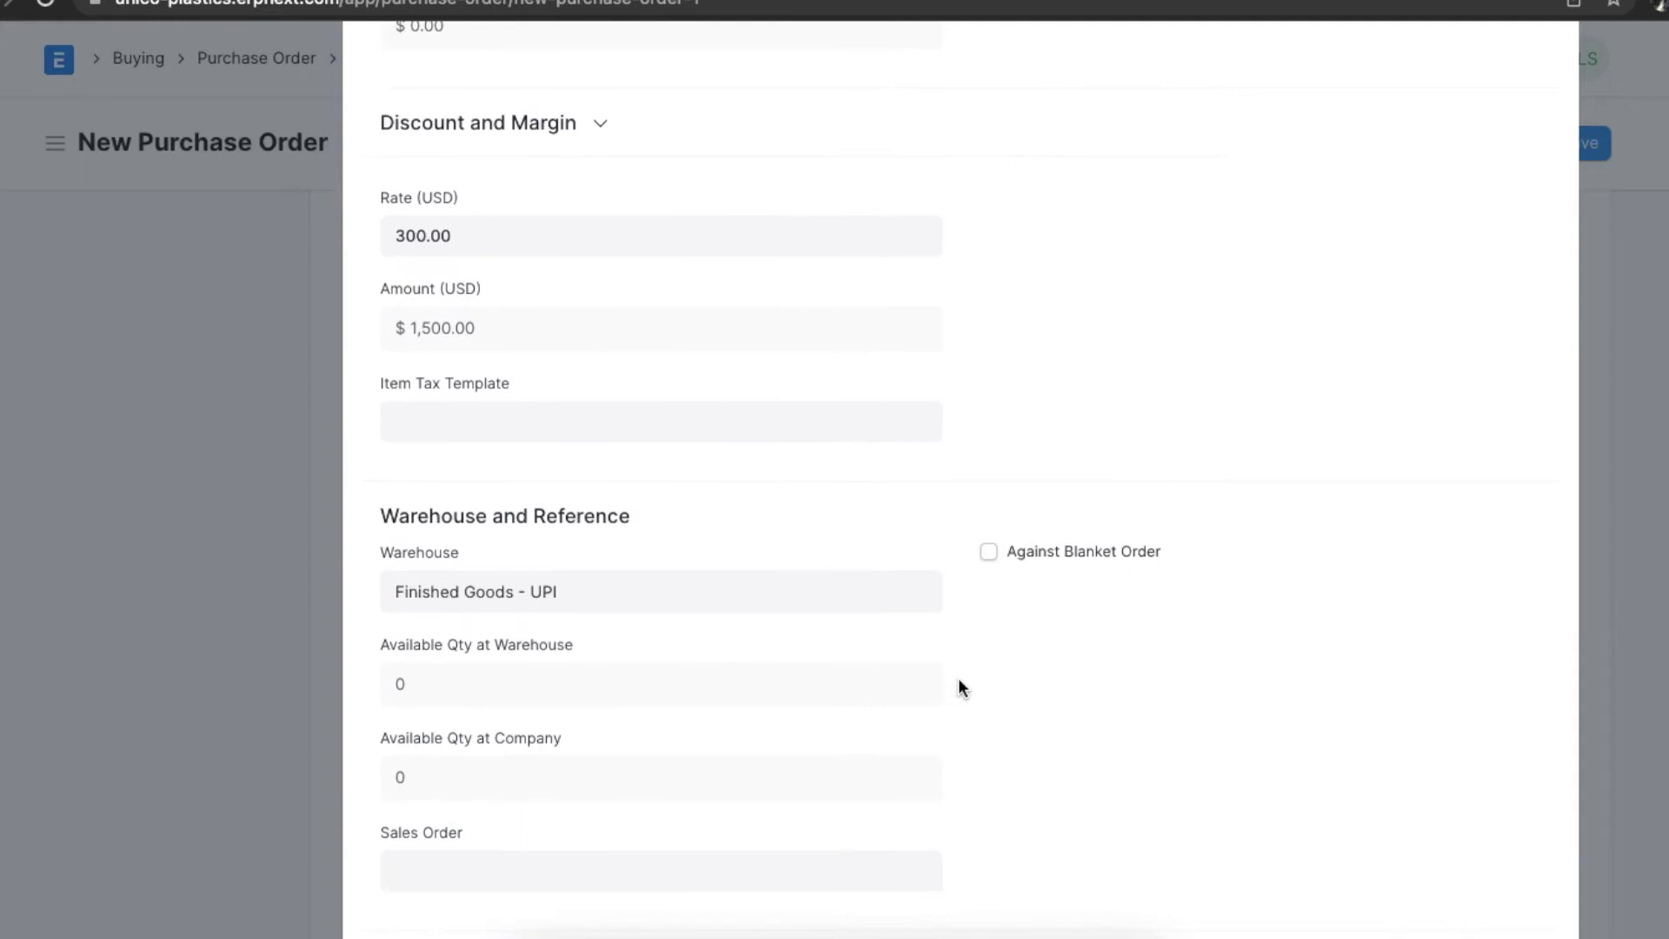
scroll(958, 687, down, 3)
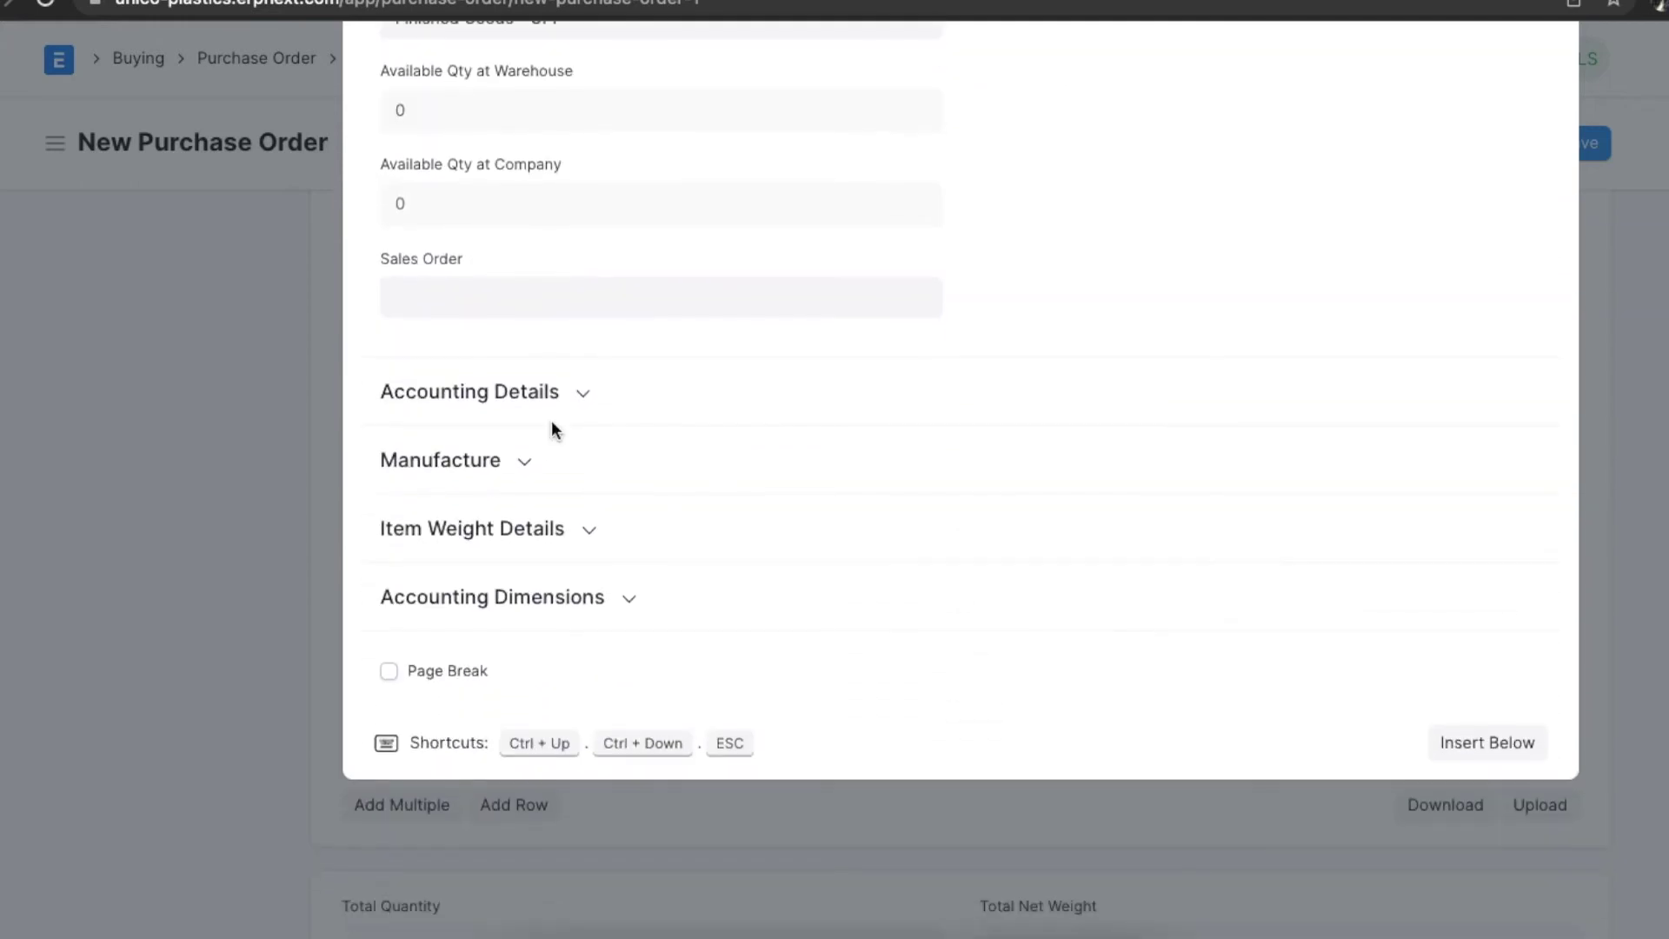
click(528, 466)
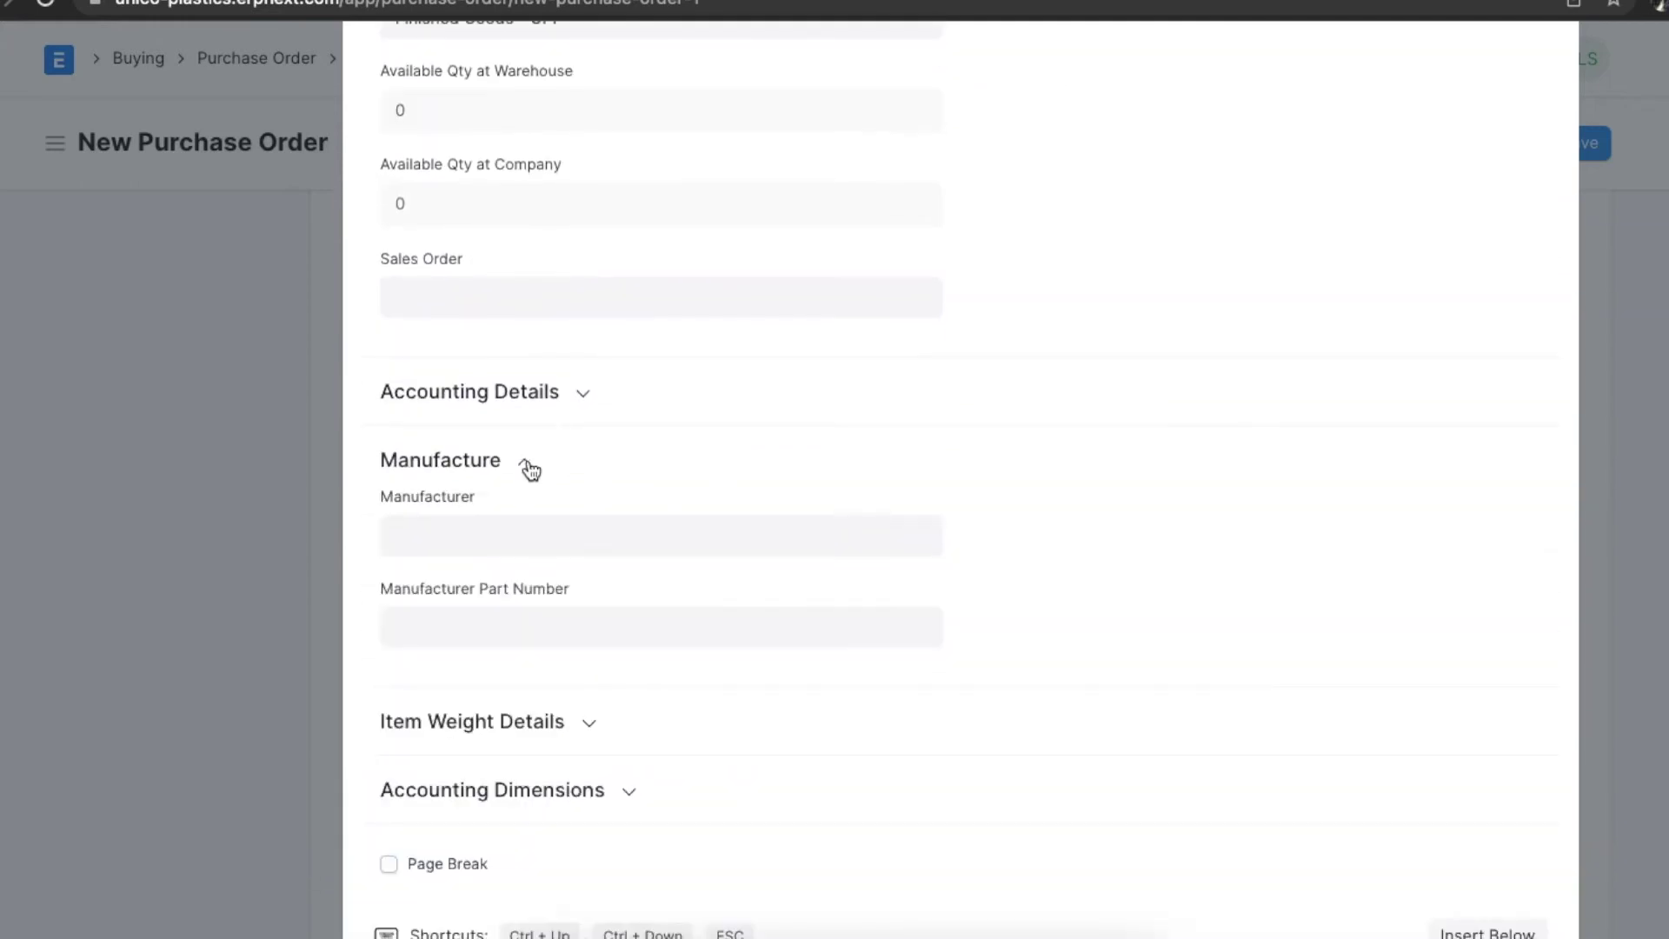
click(522, 535)
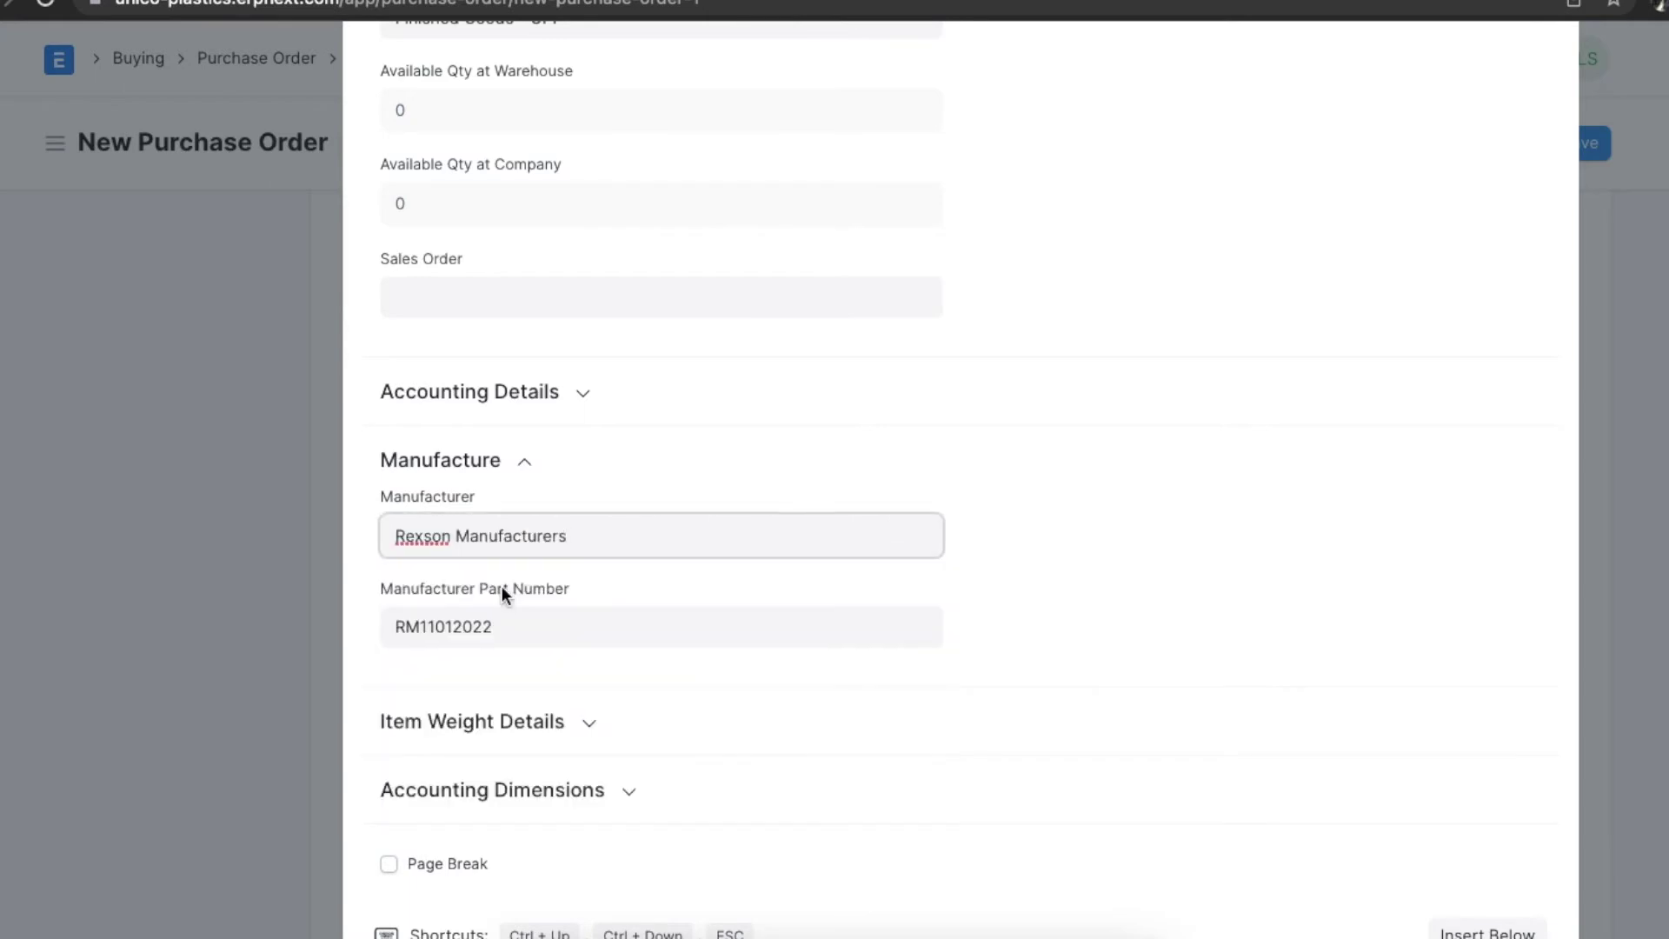
click(1067, 561)
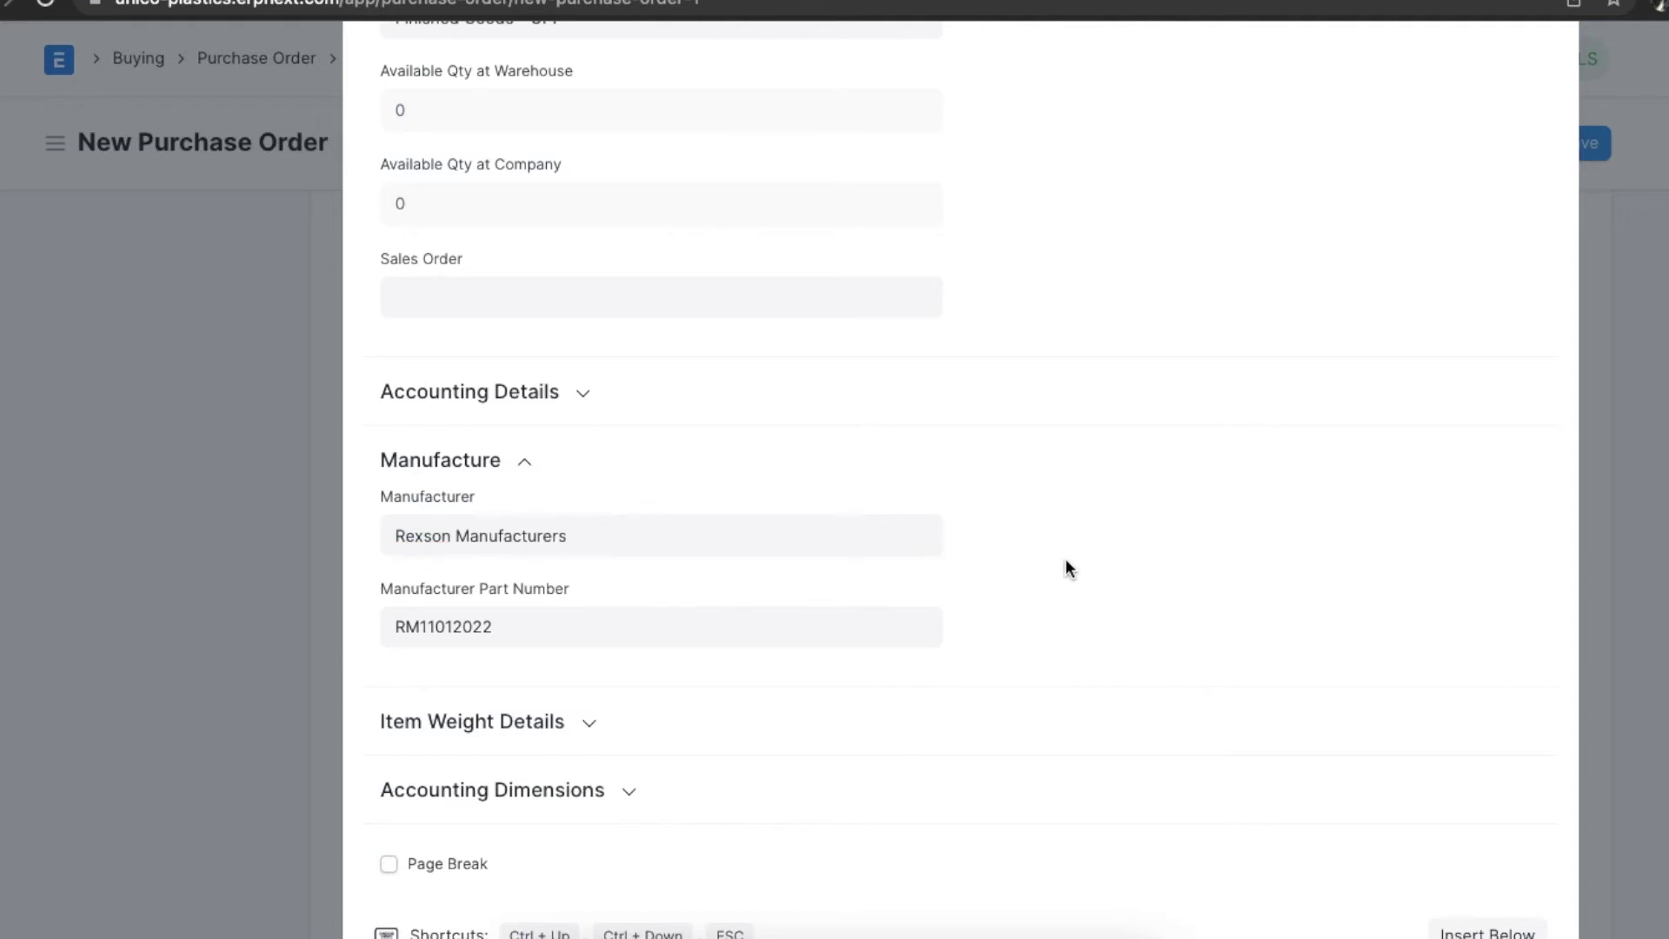
scroll(1065, 558, up, 7)
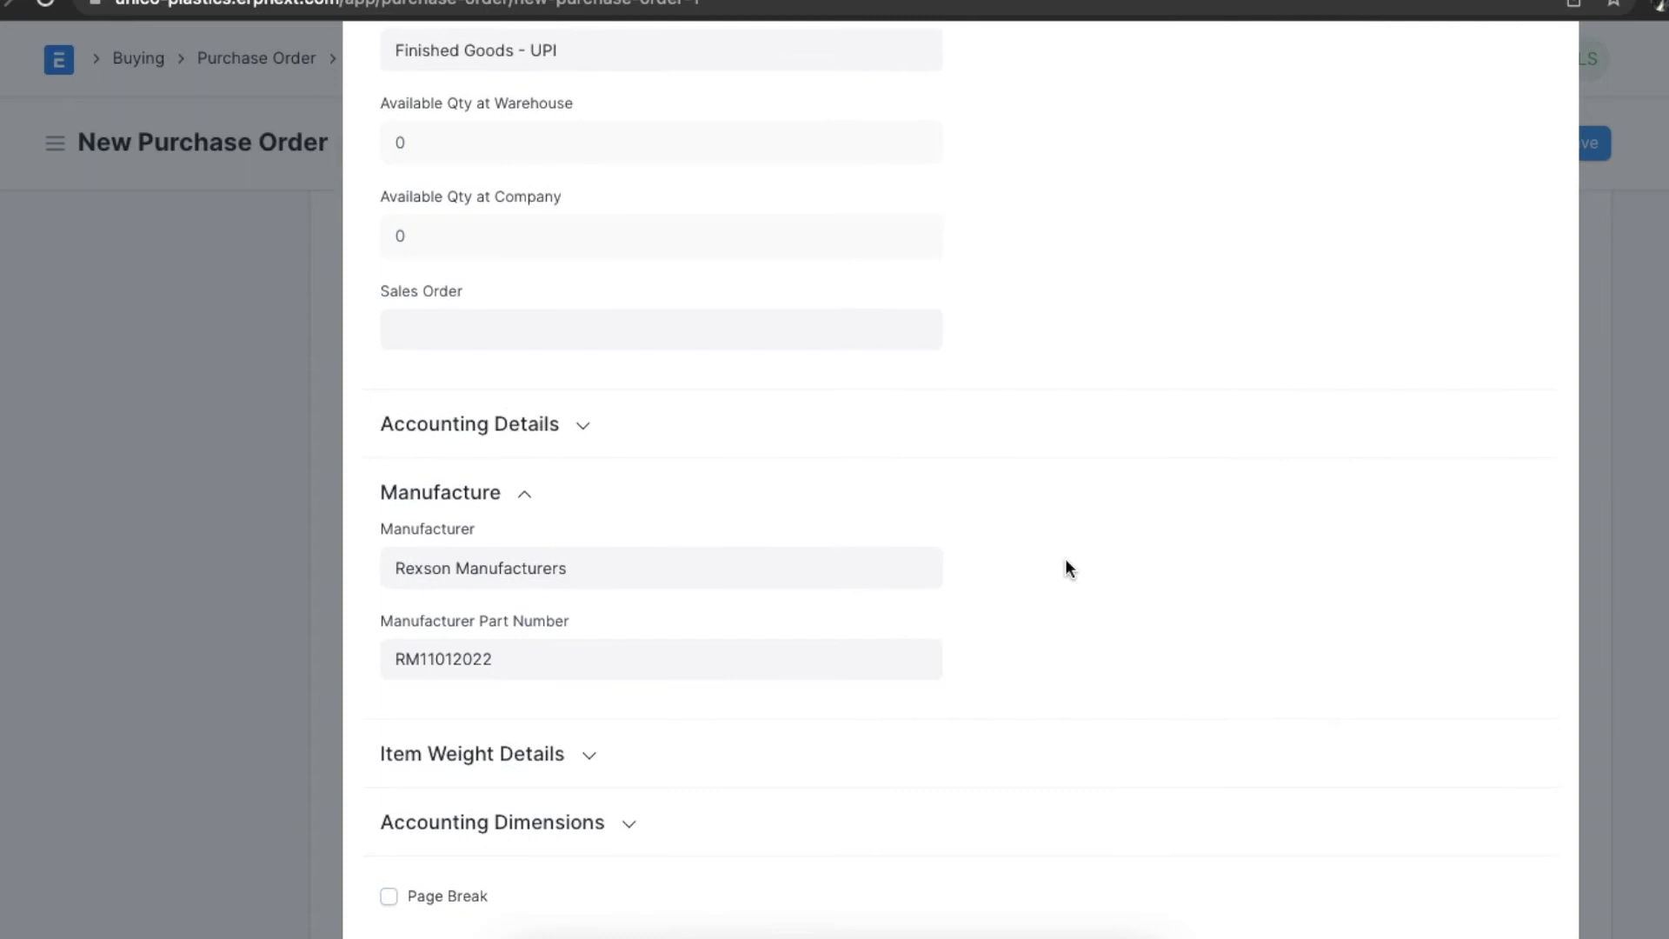
scroll(1061, 563, up, 5)
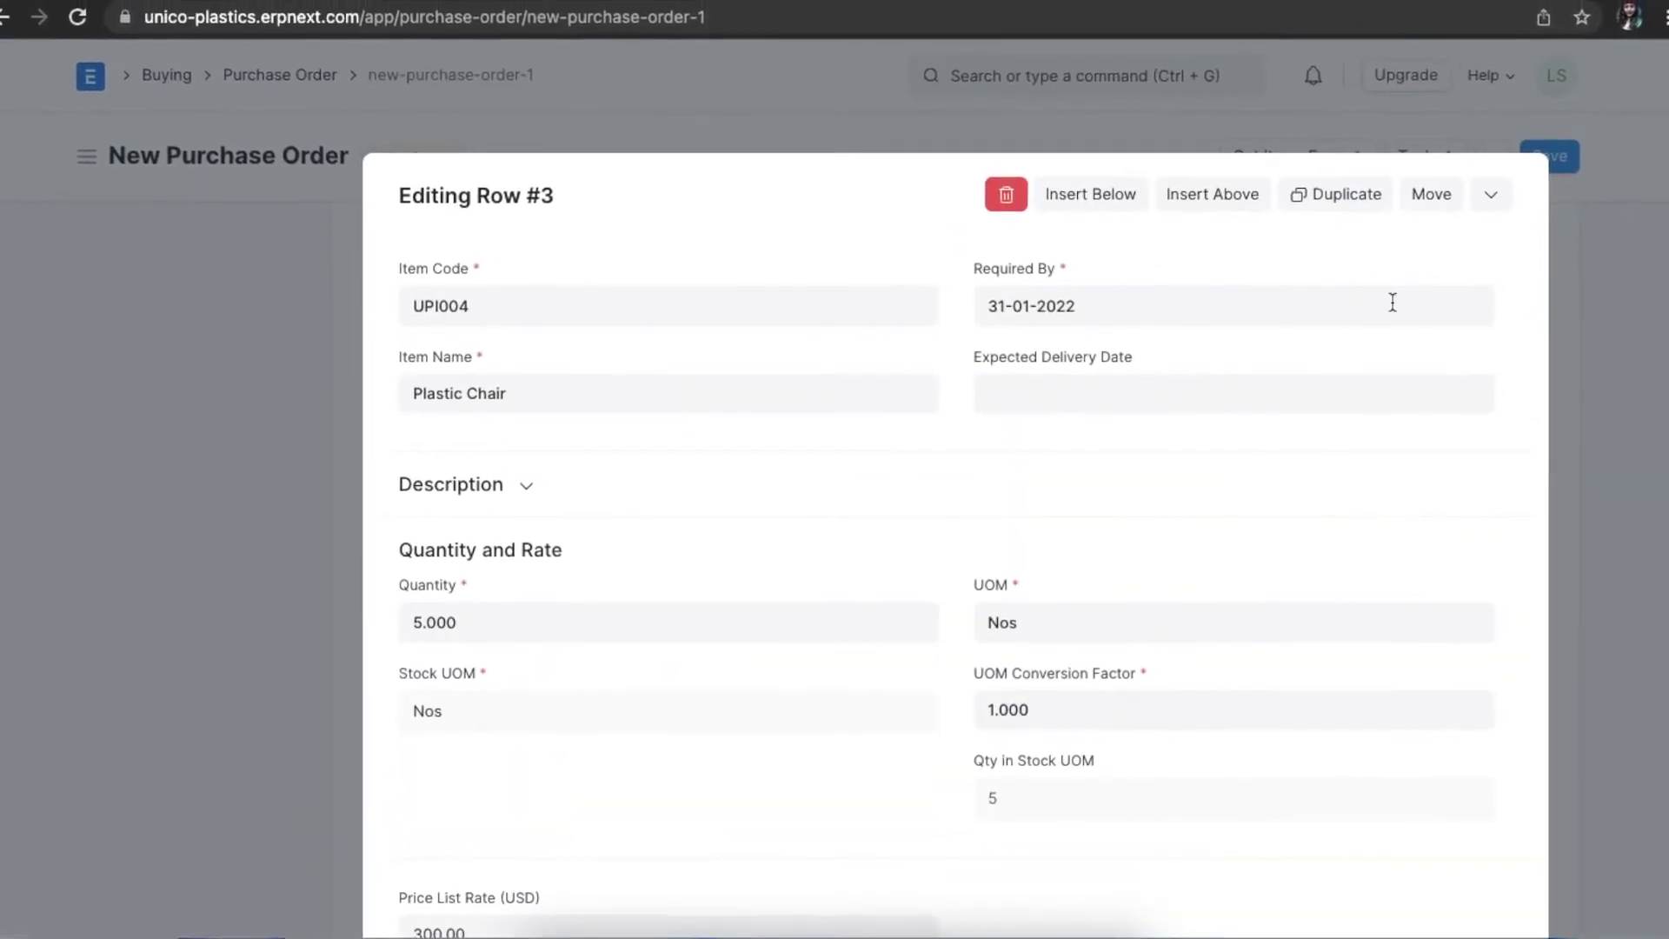
click(1503, 186)
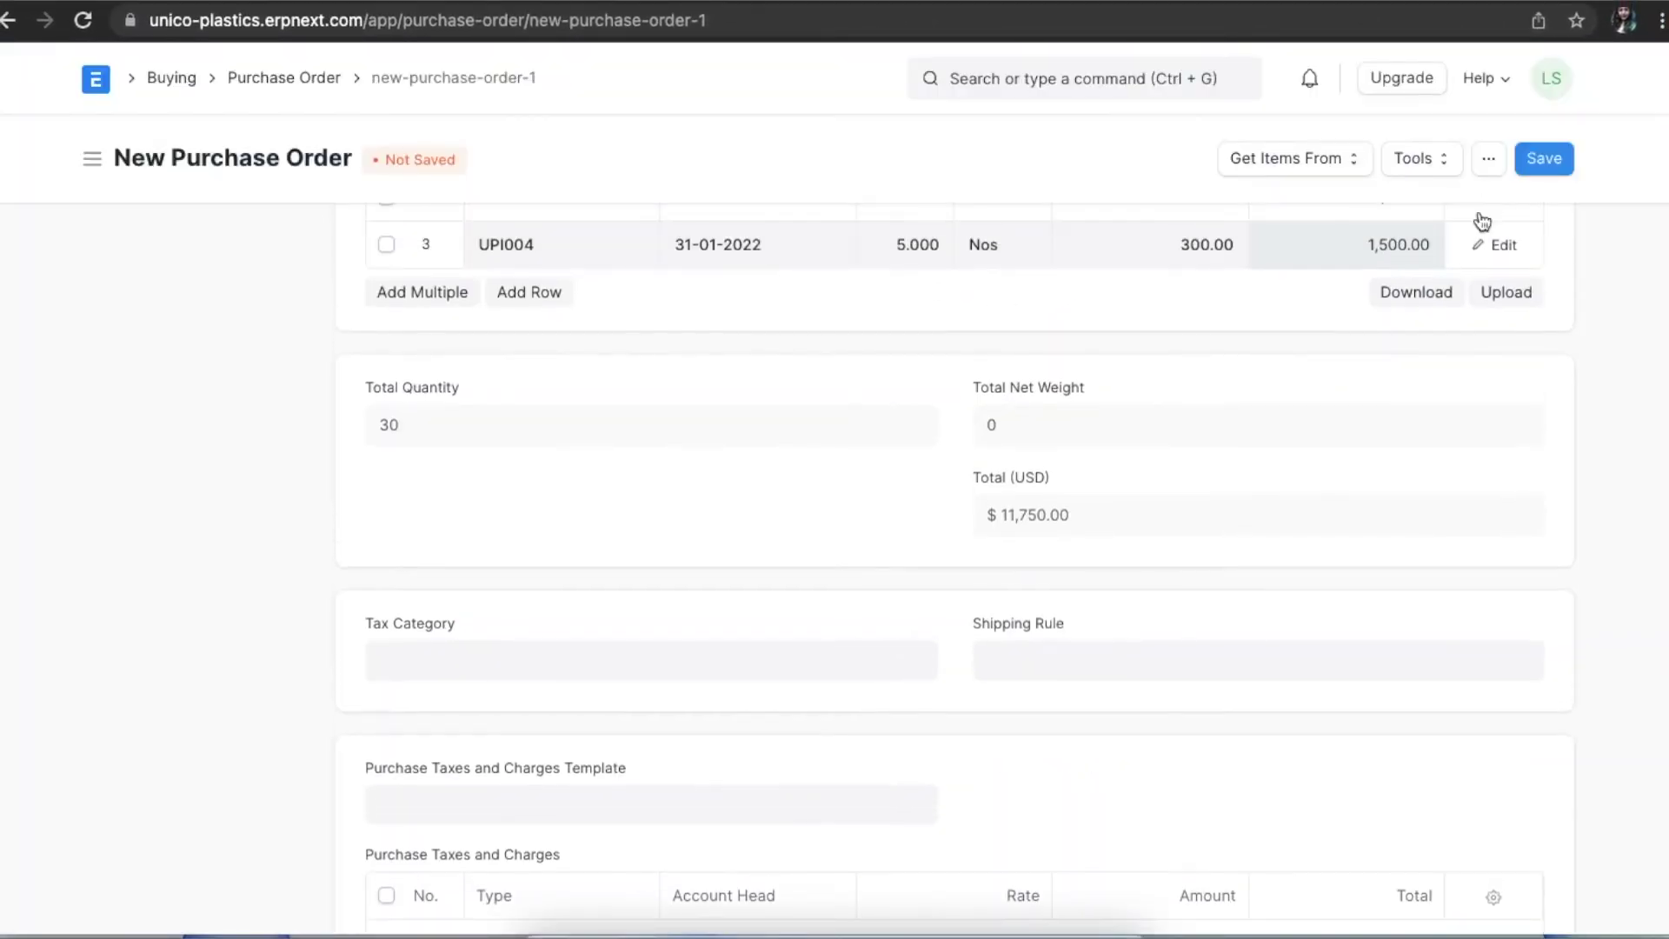
Set tax category Out-State and shipping rule Same Day Shipping, which adds a $70 charge.
scroll(1053, 869, down, 3)
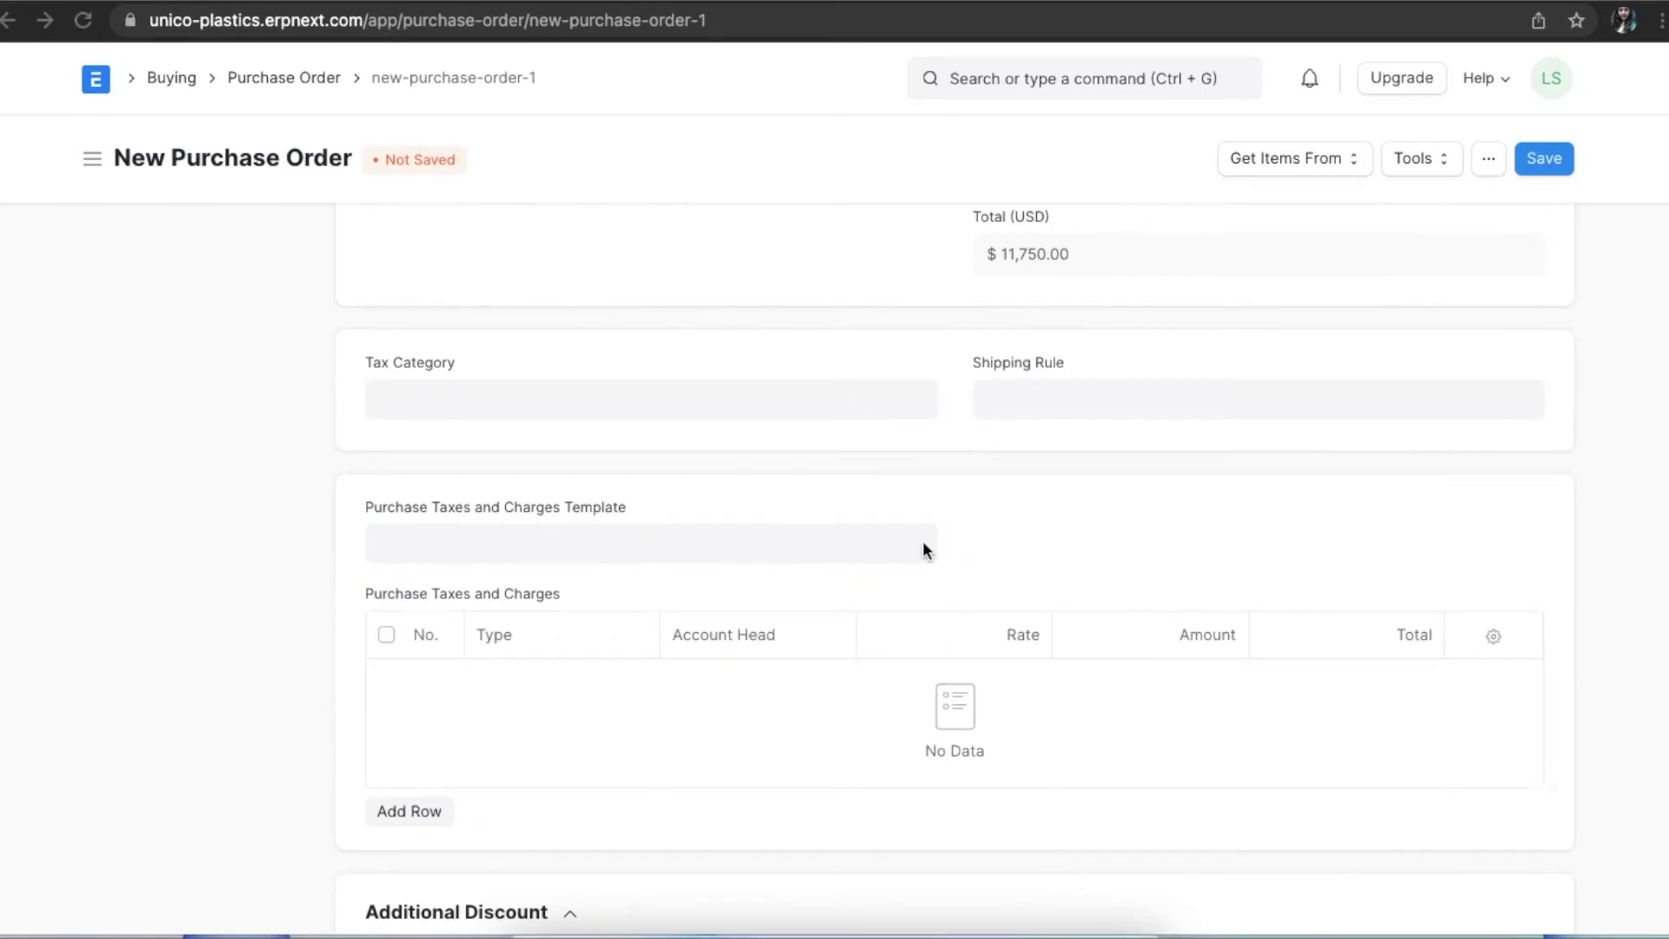
click(811, 394)
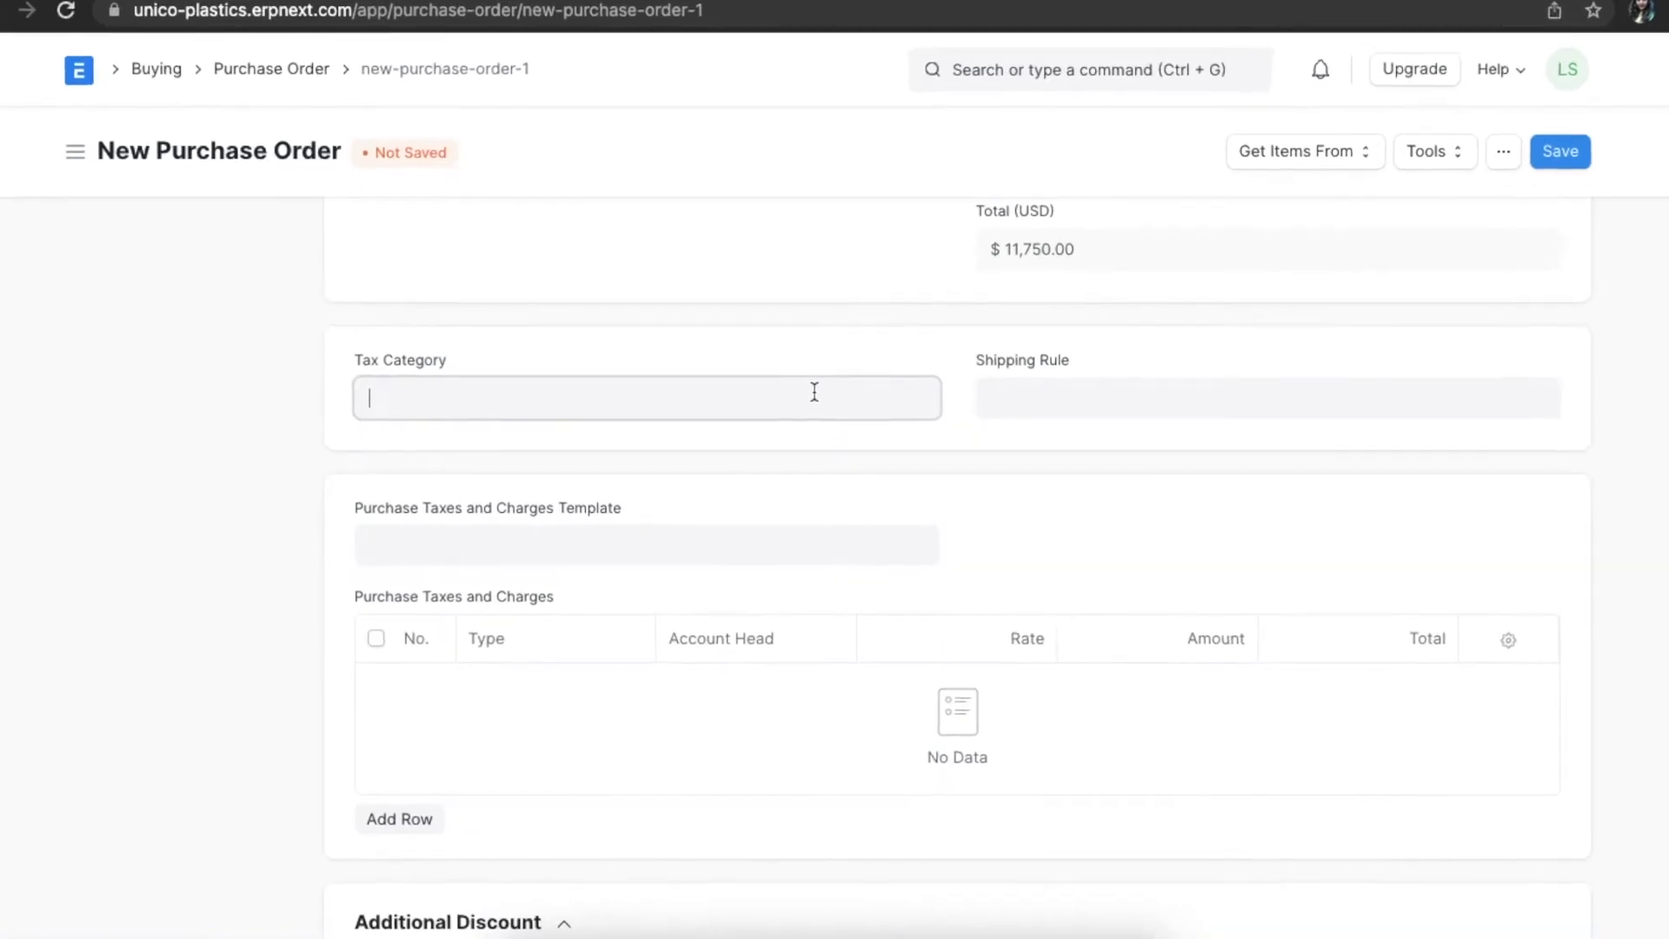
click(753, 492)
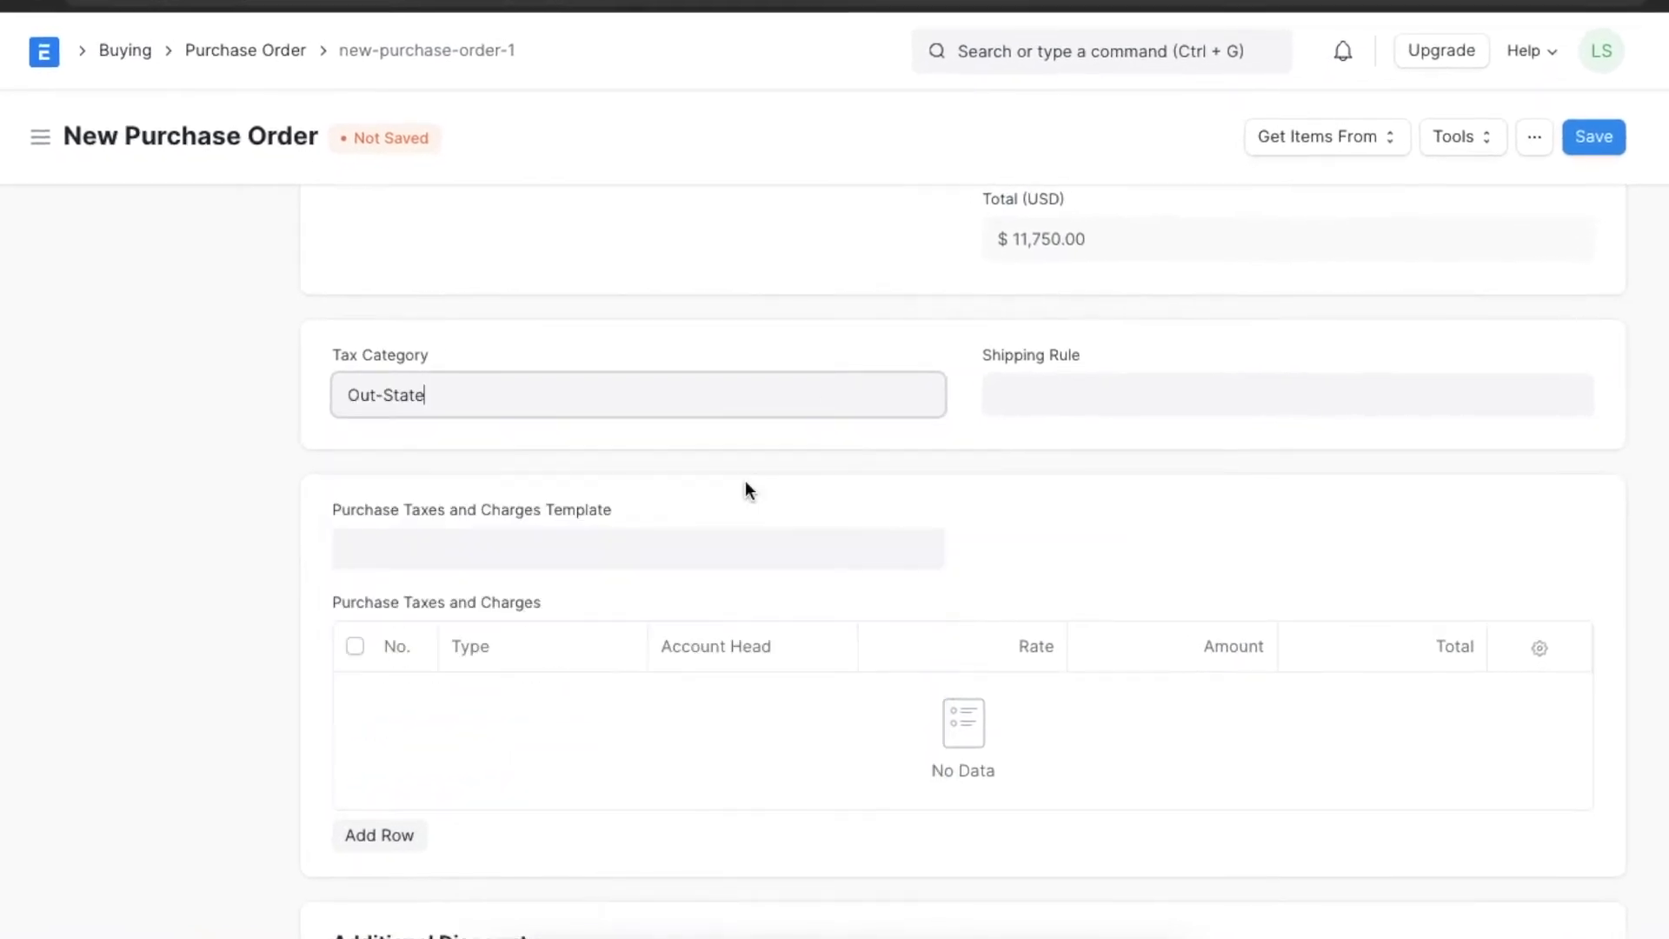
click(1075, 392)
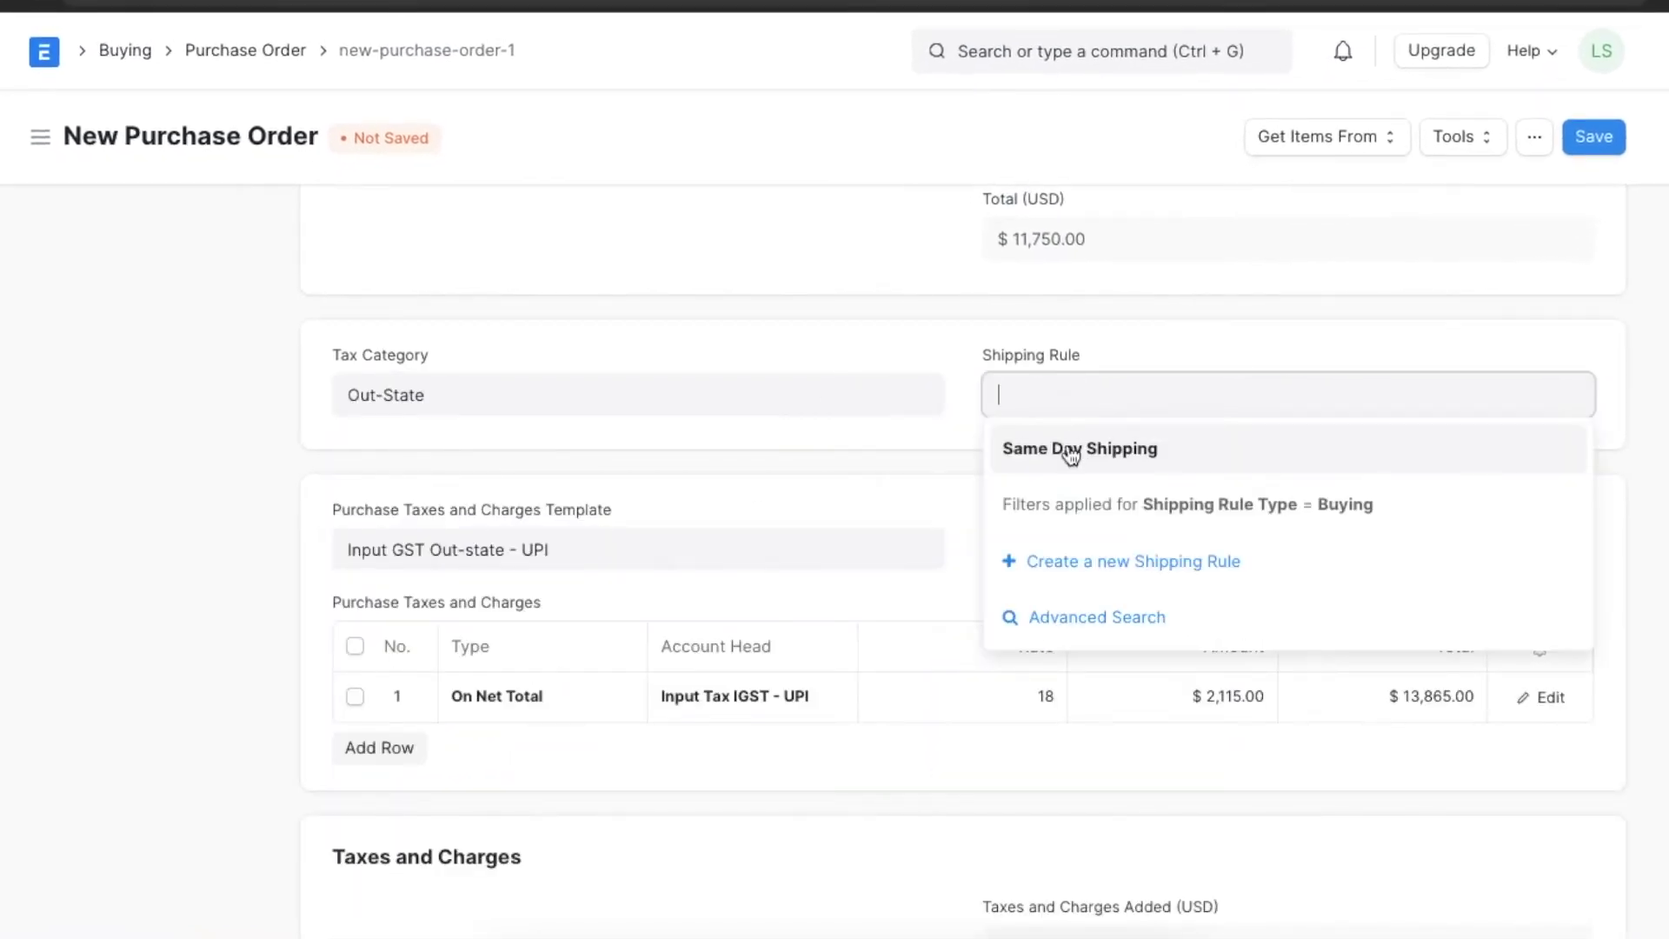
click(1069, 448)
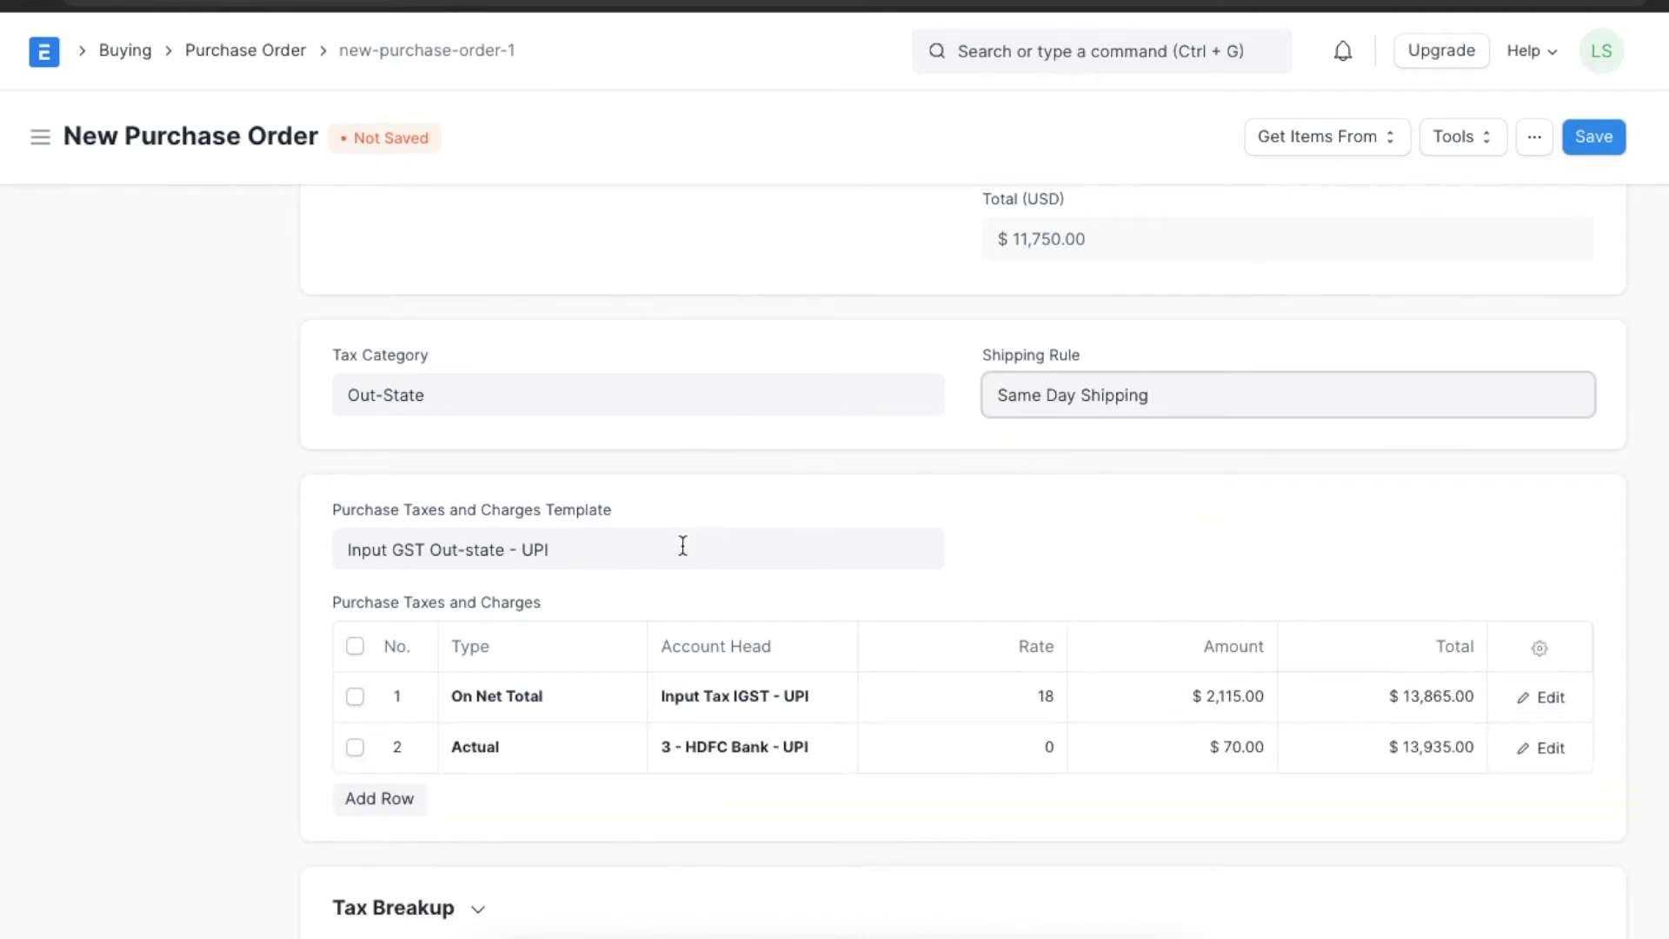
scroll(678, 596, down, 4)
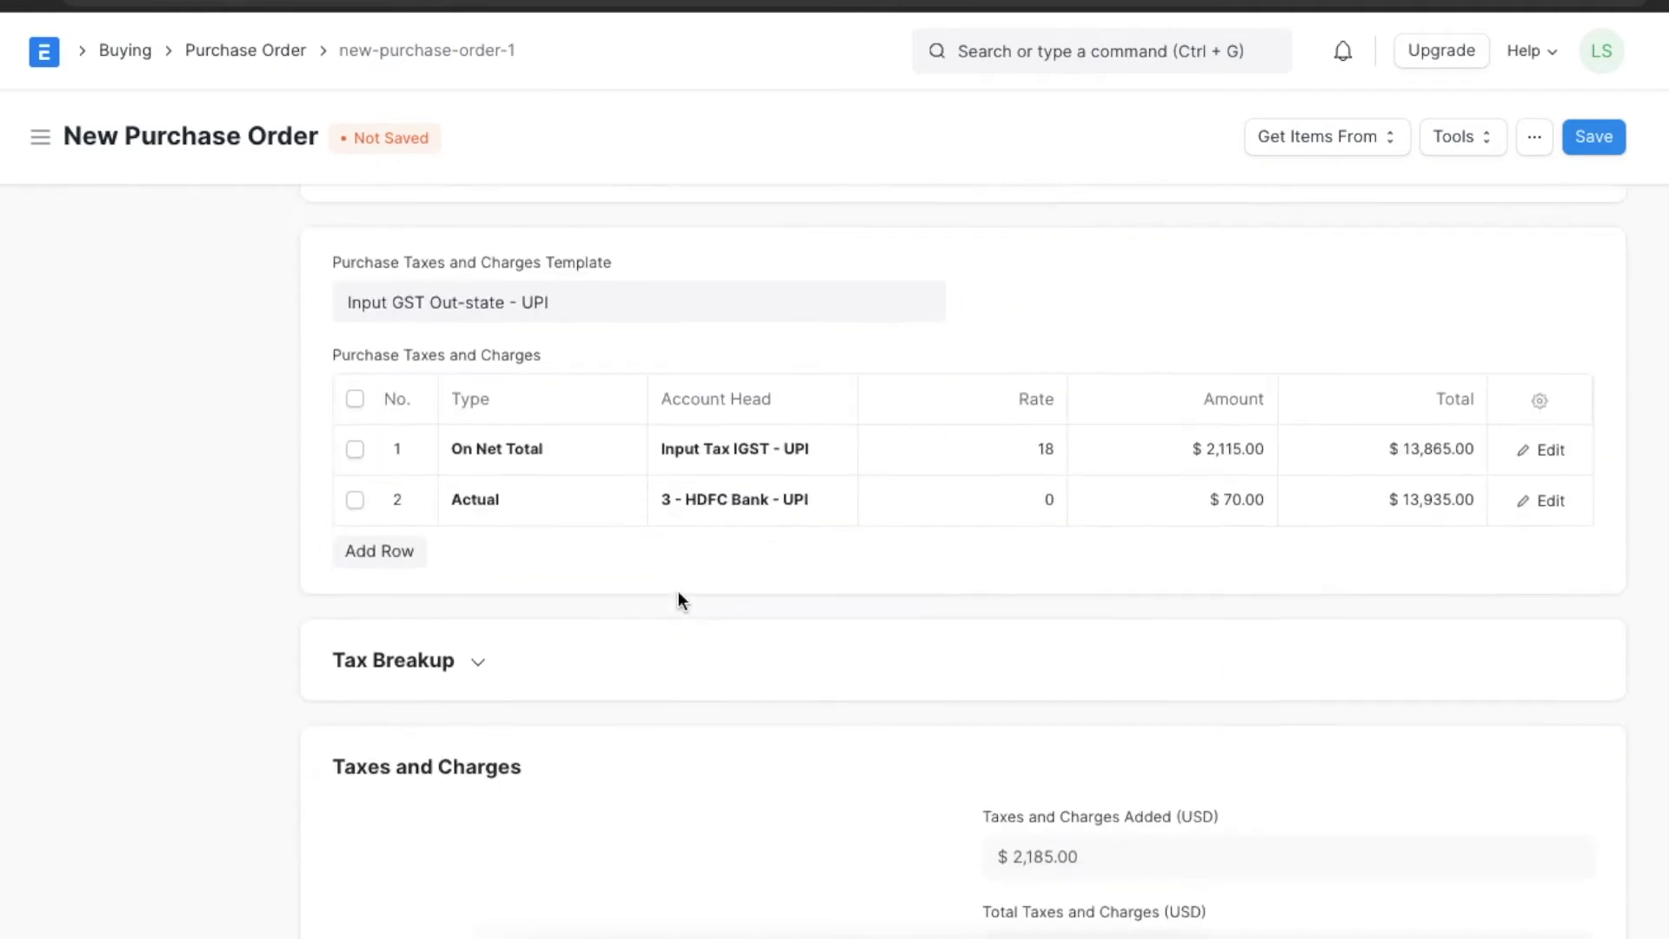
scroll(679, 595, down, 2)
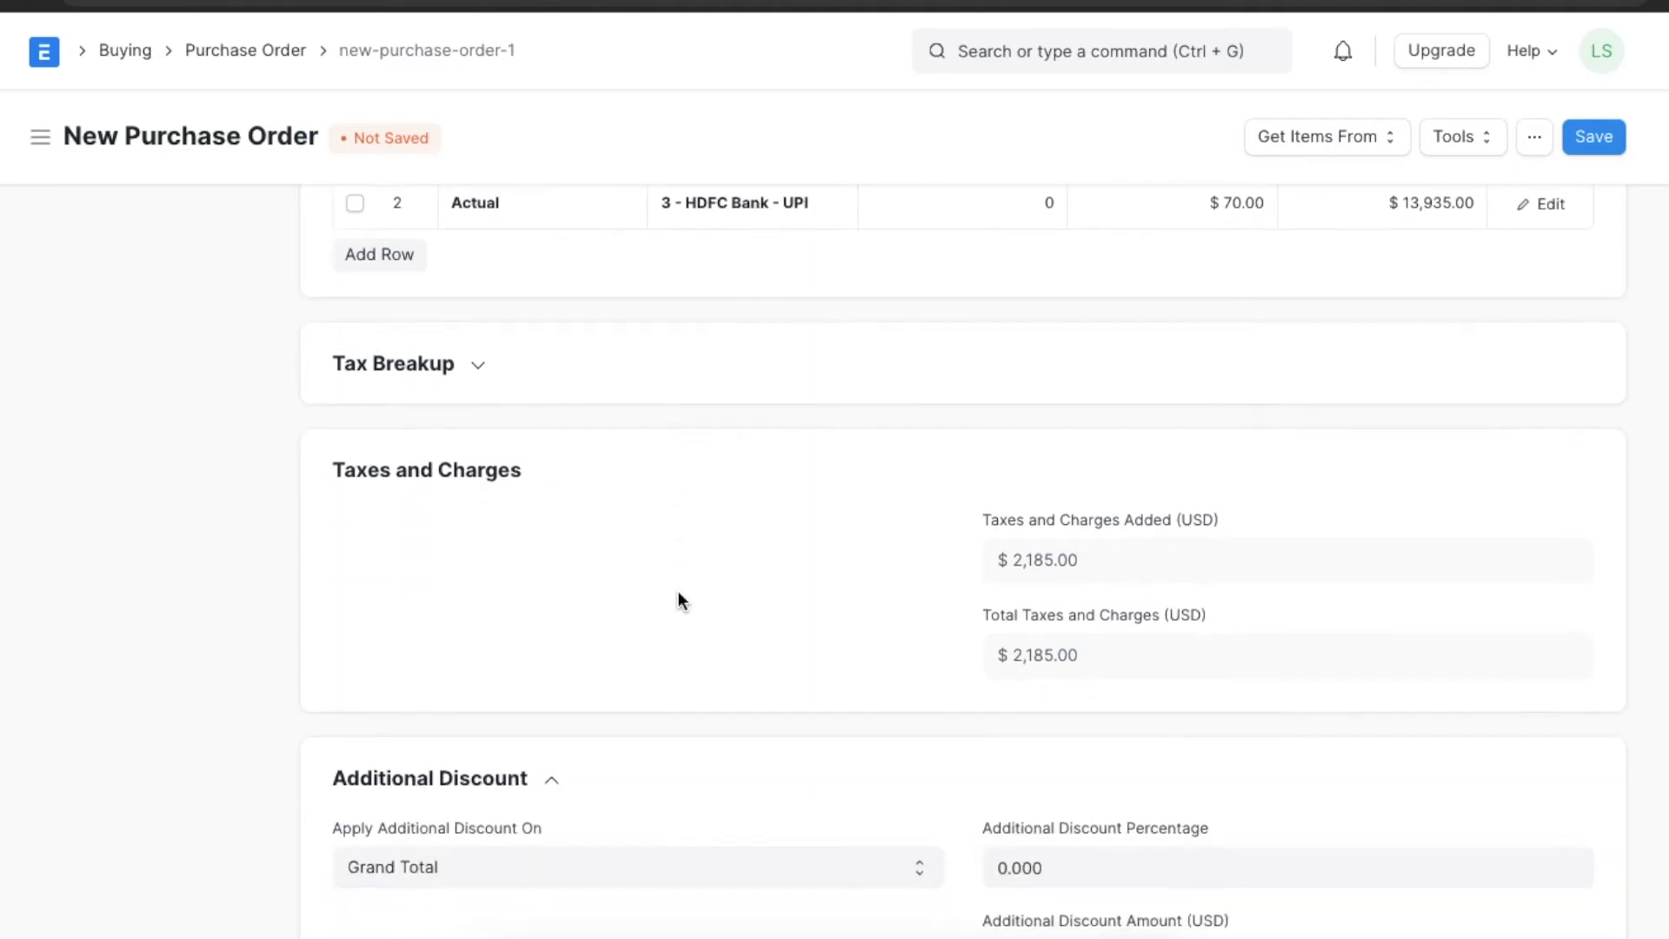
scroll(679, 598, down, 4)
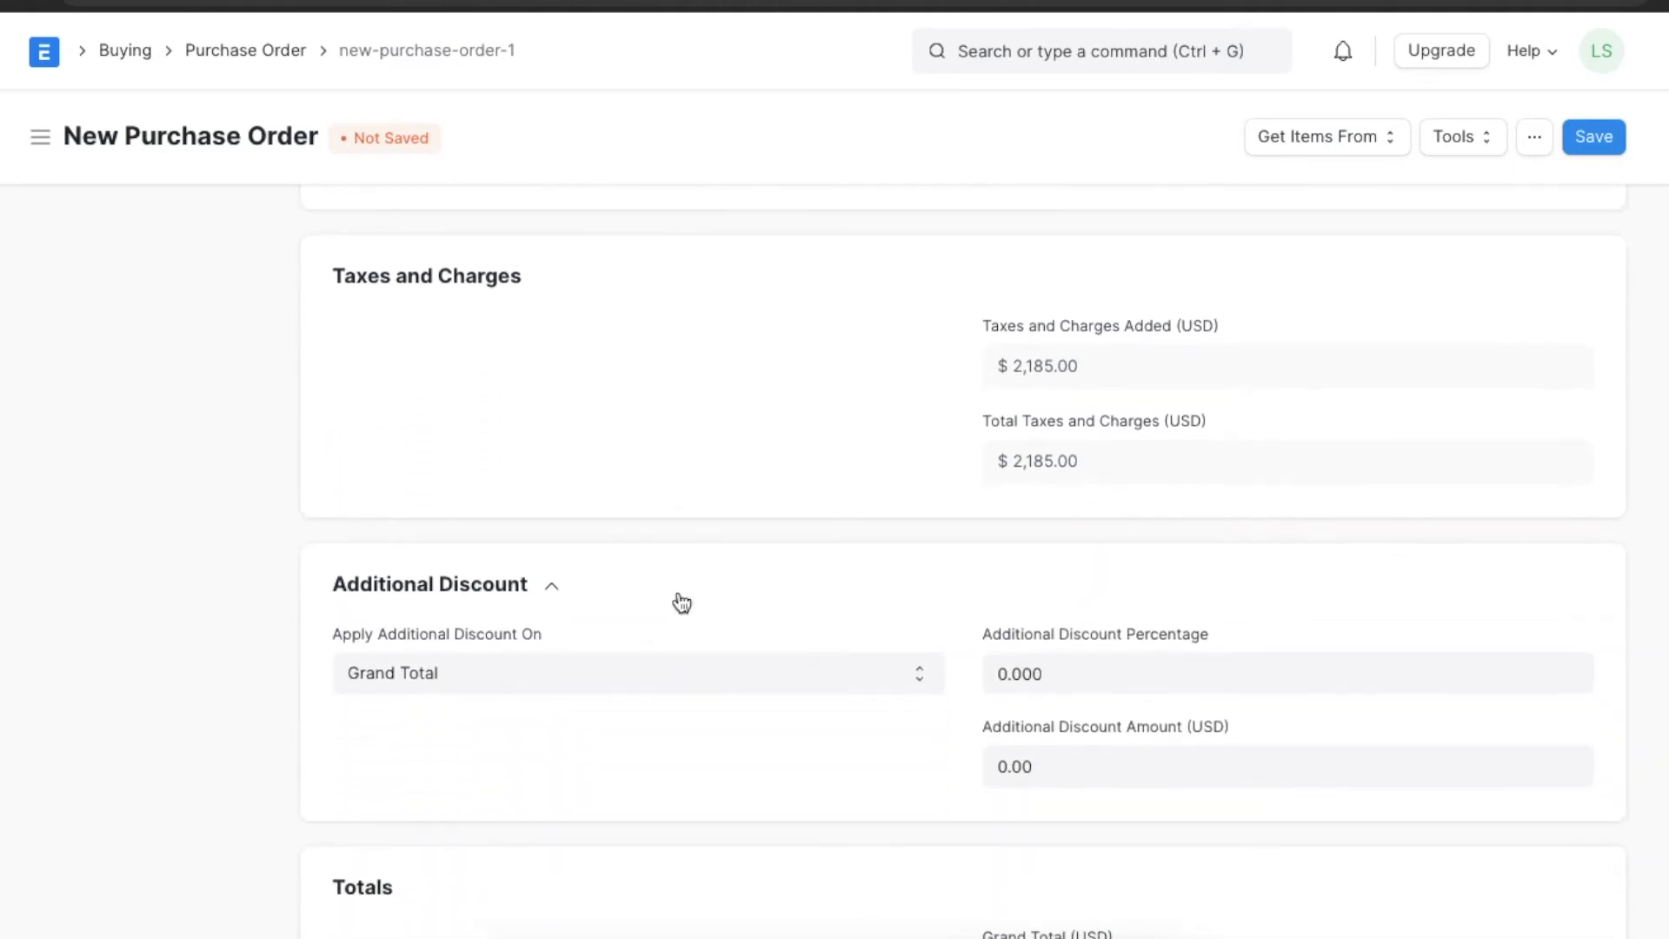
scroll(680, 599, down, 2)
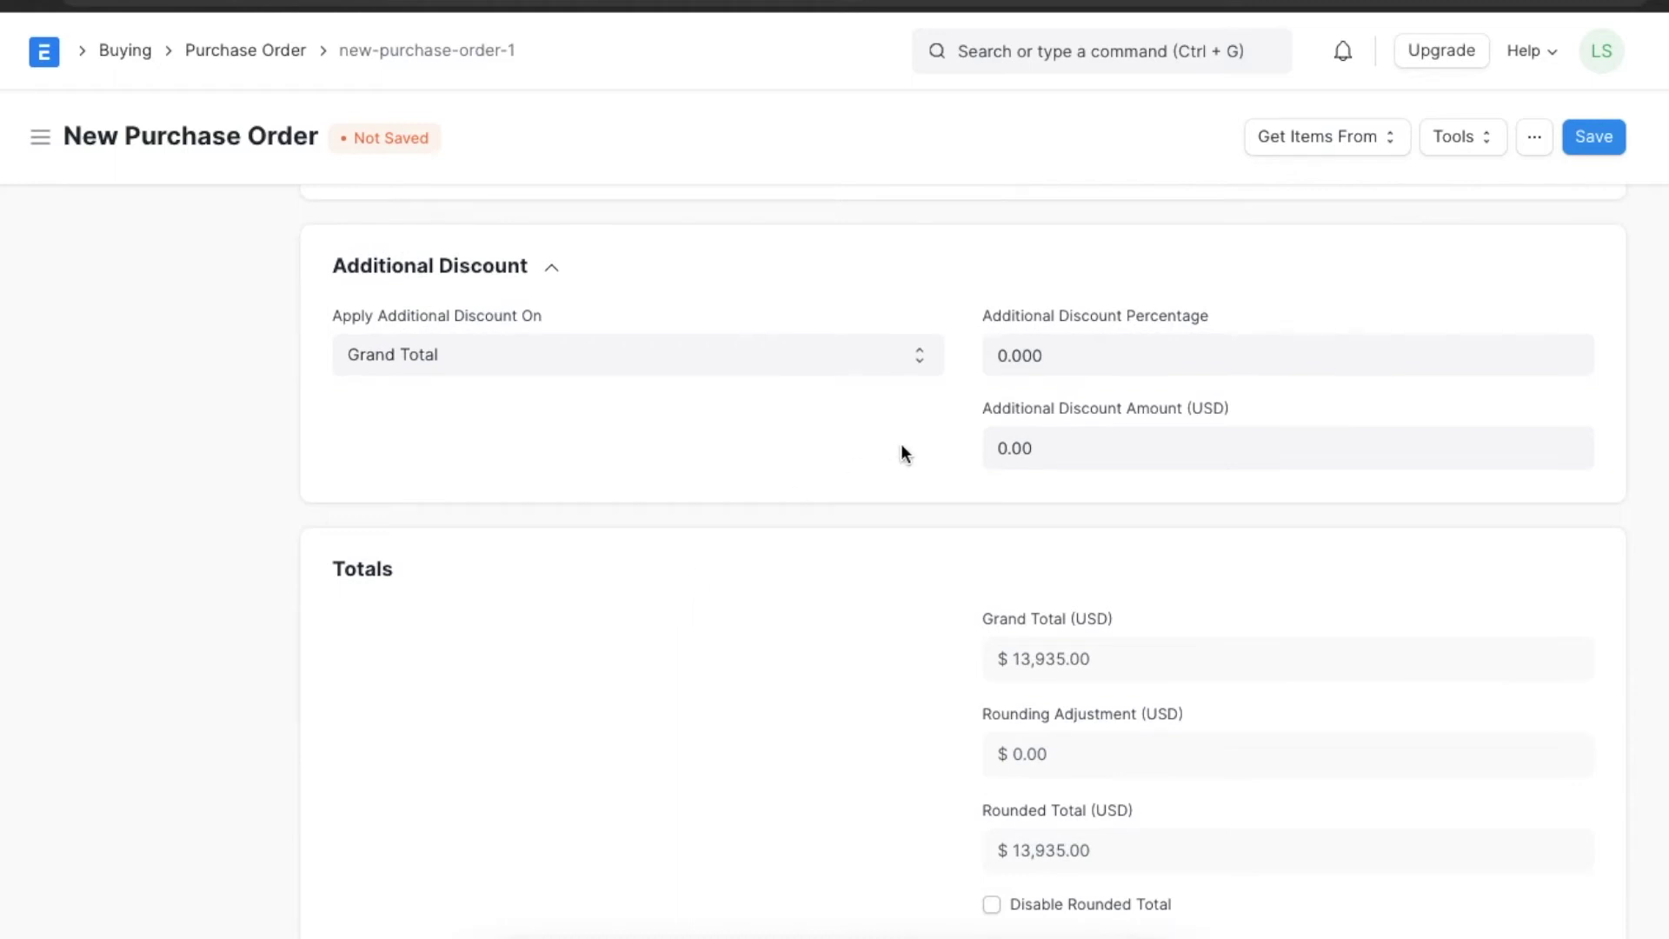
Apply a 10% discount on Grand Total, which deducts $1,393.50 and leaves $12,541.50.
click(919, 358)
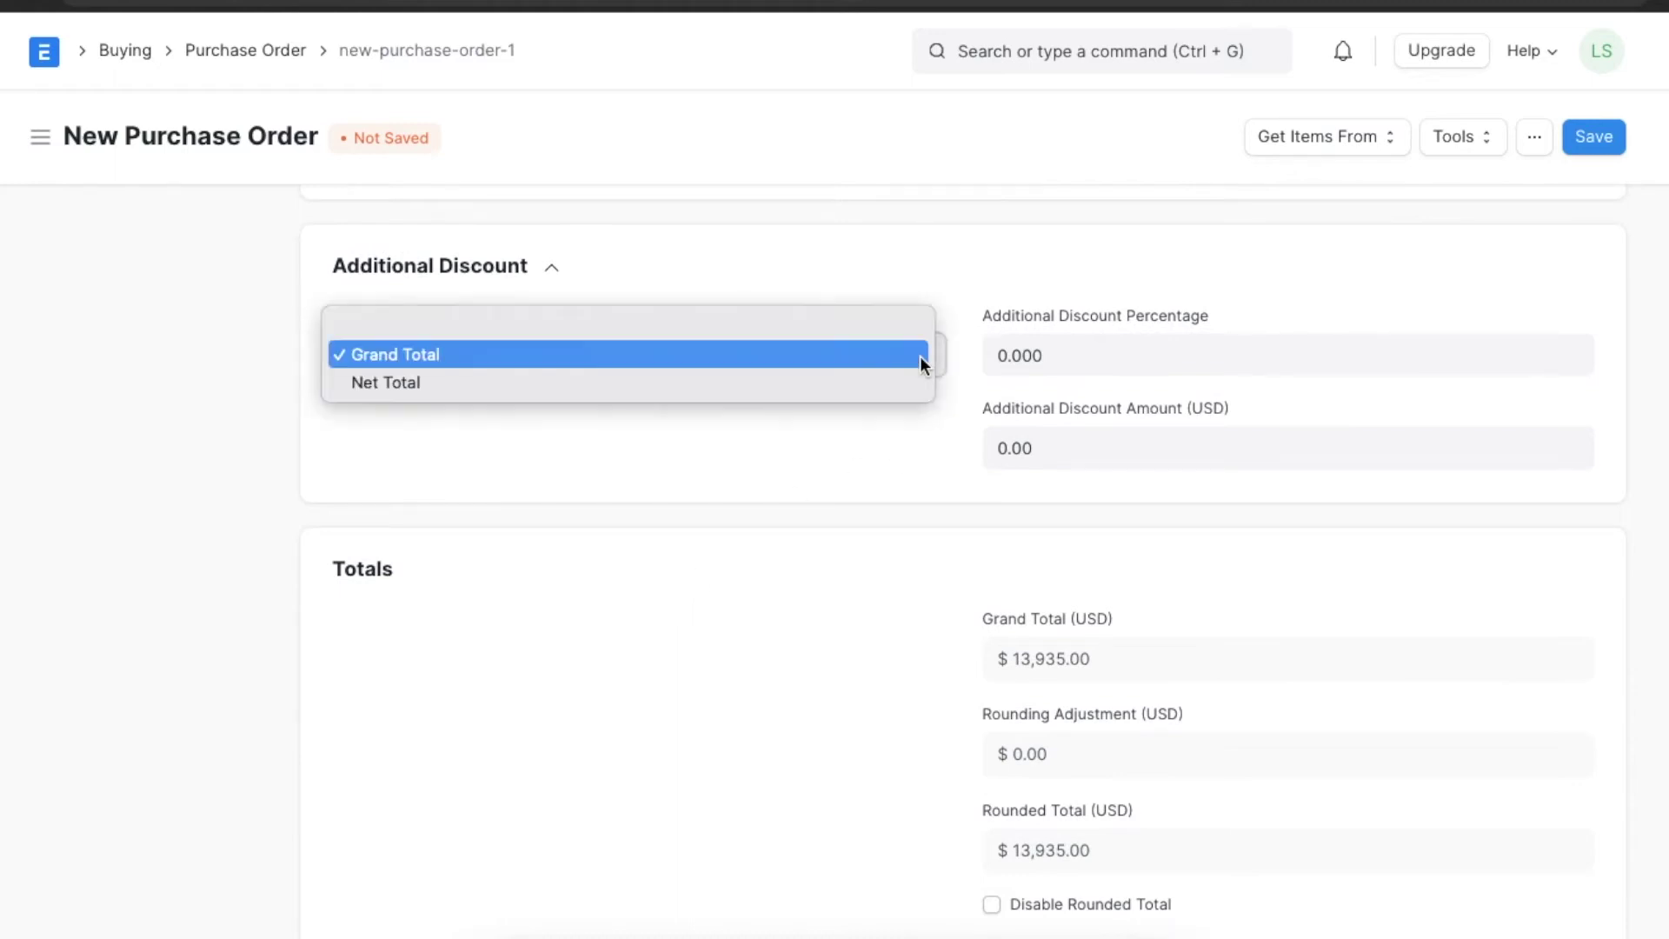
click(902, 352)
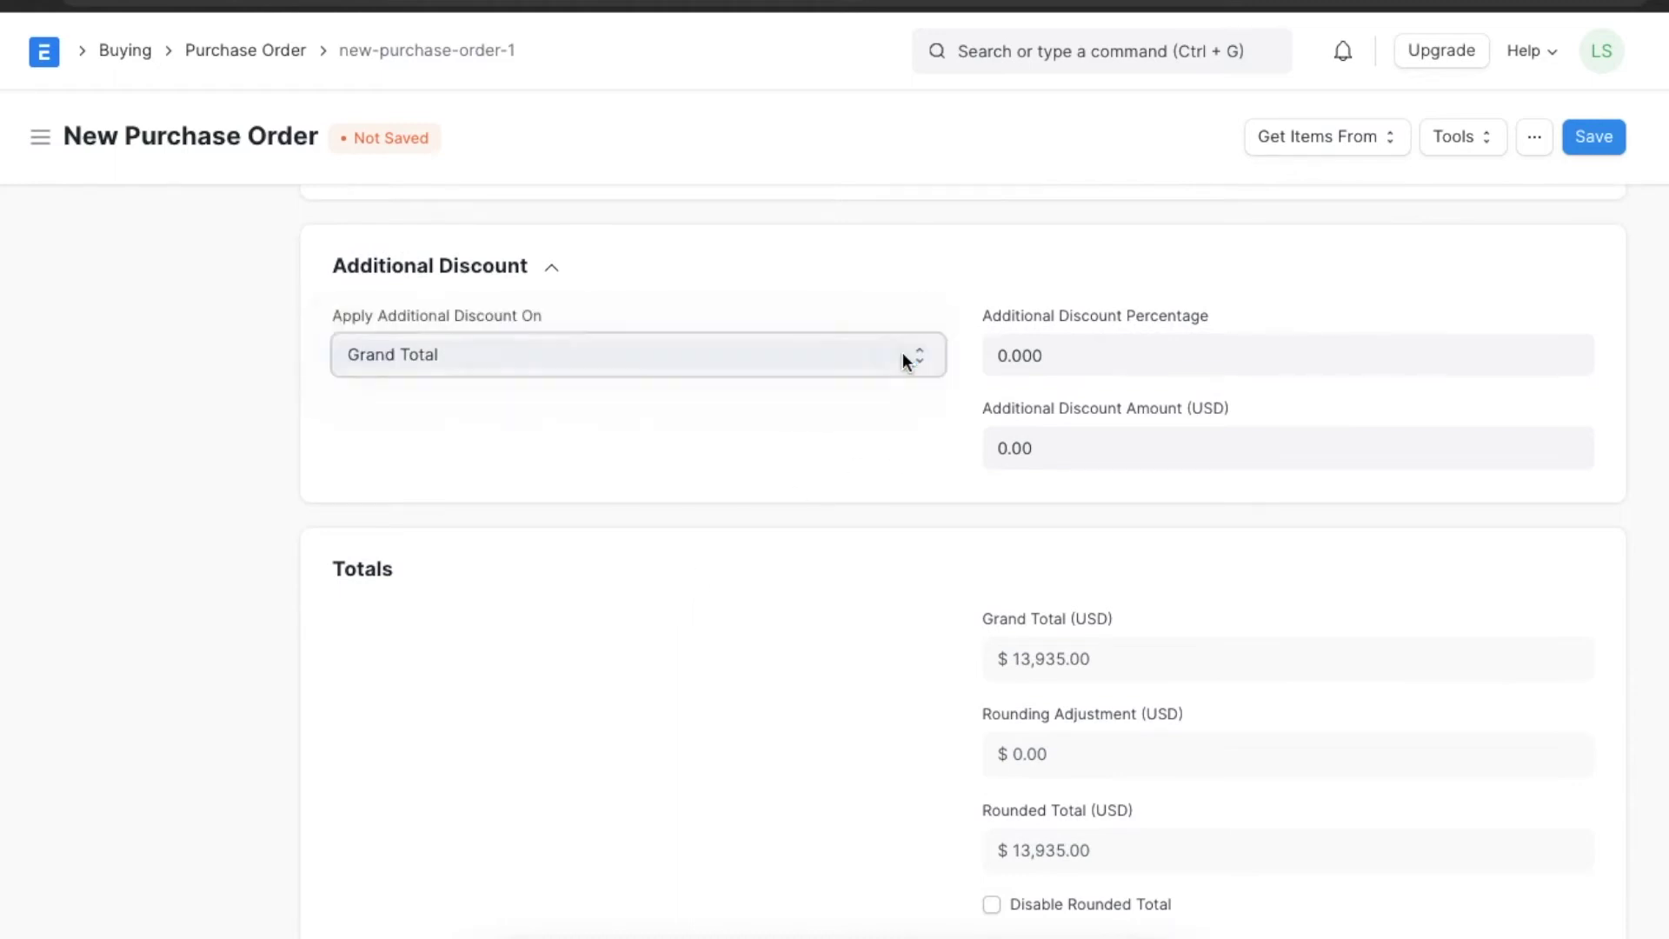
click(1080, 352)
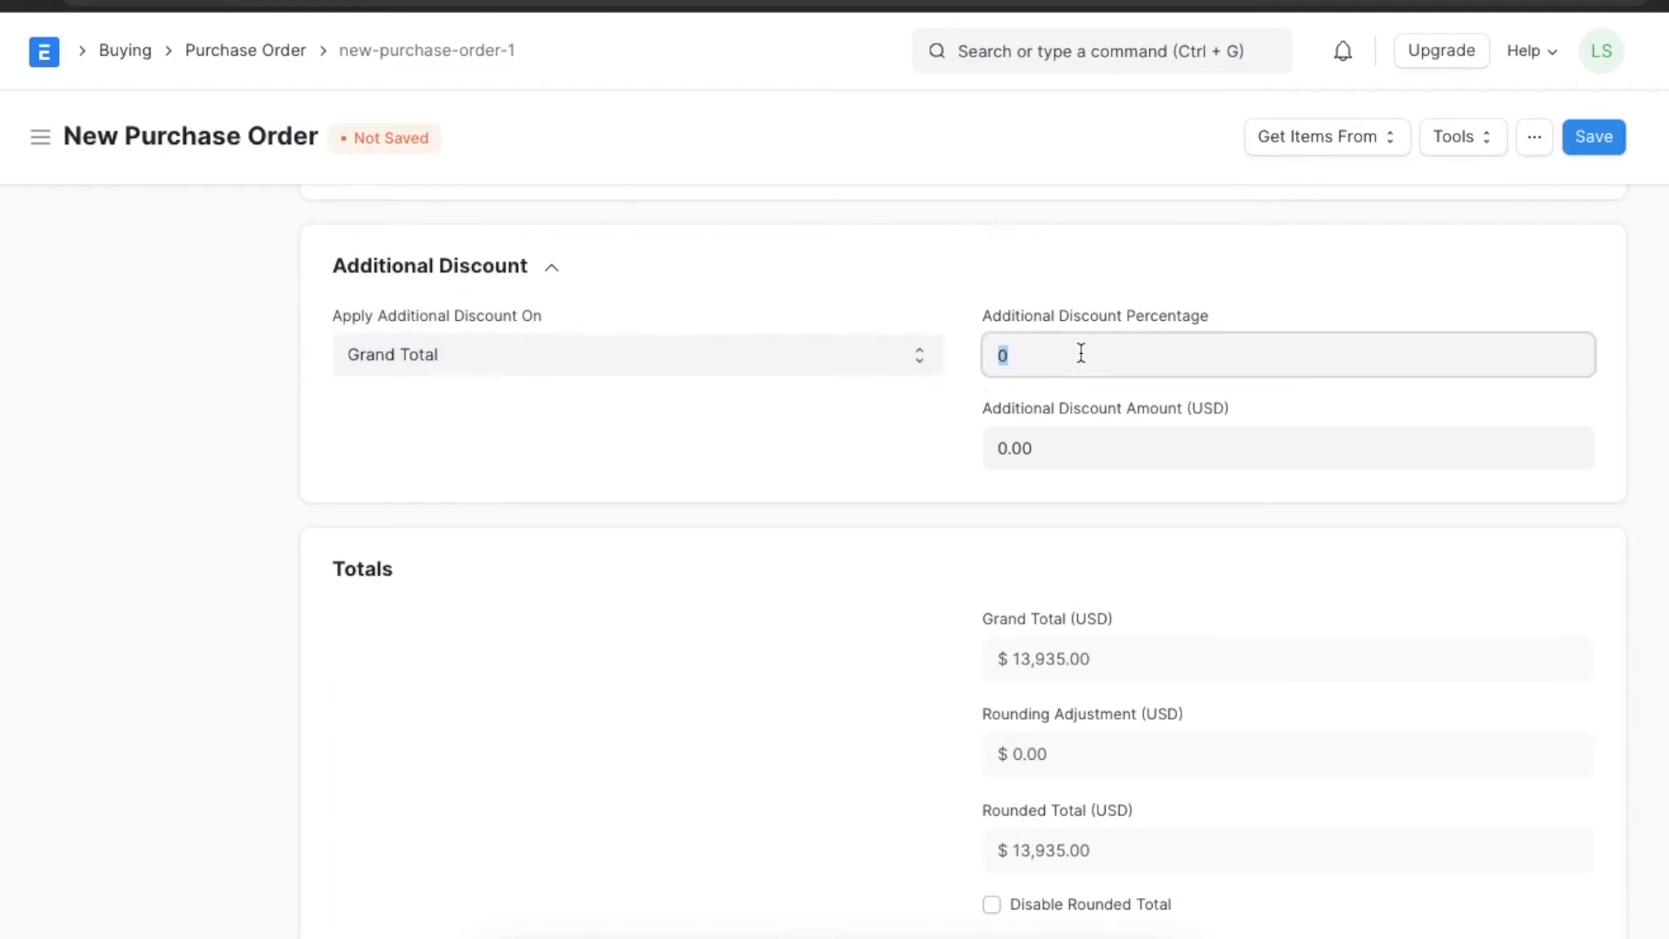
text(10)
click(1032, 388)
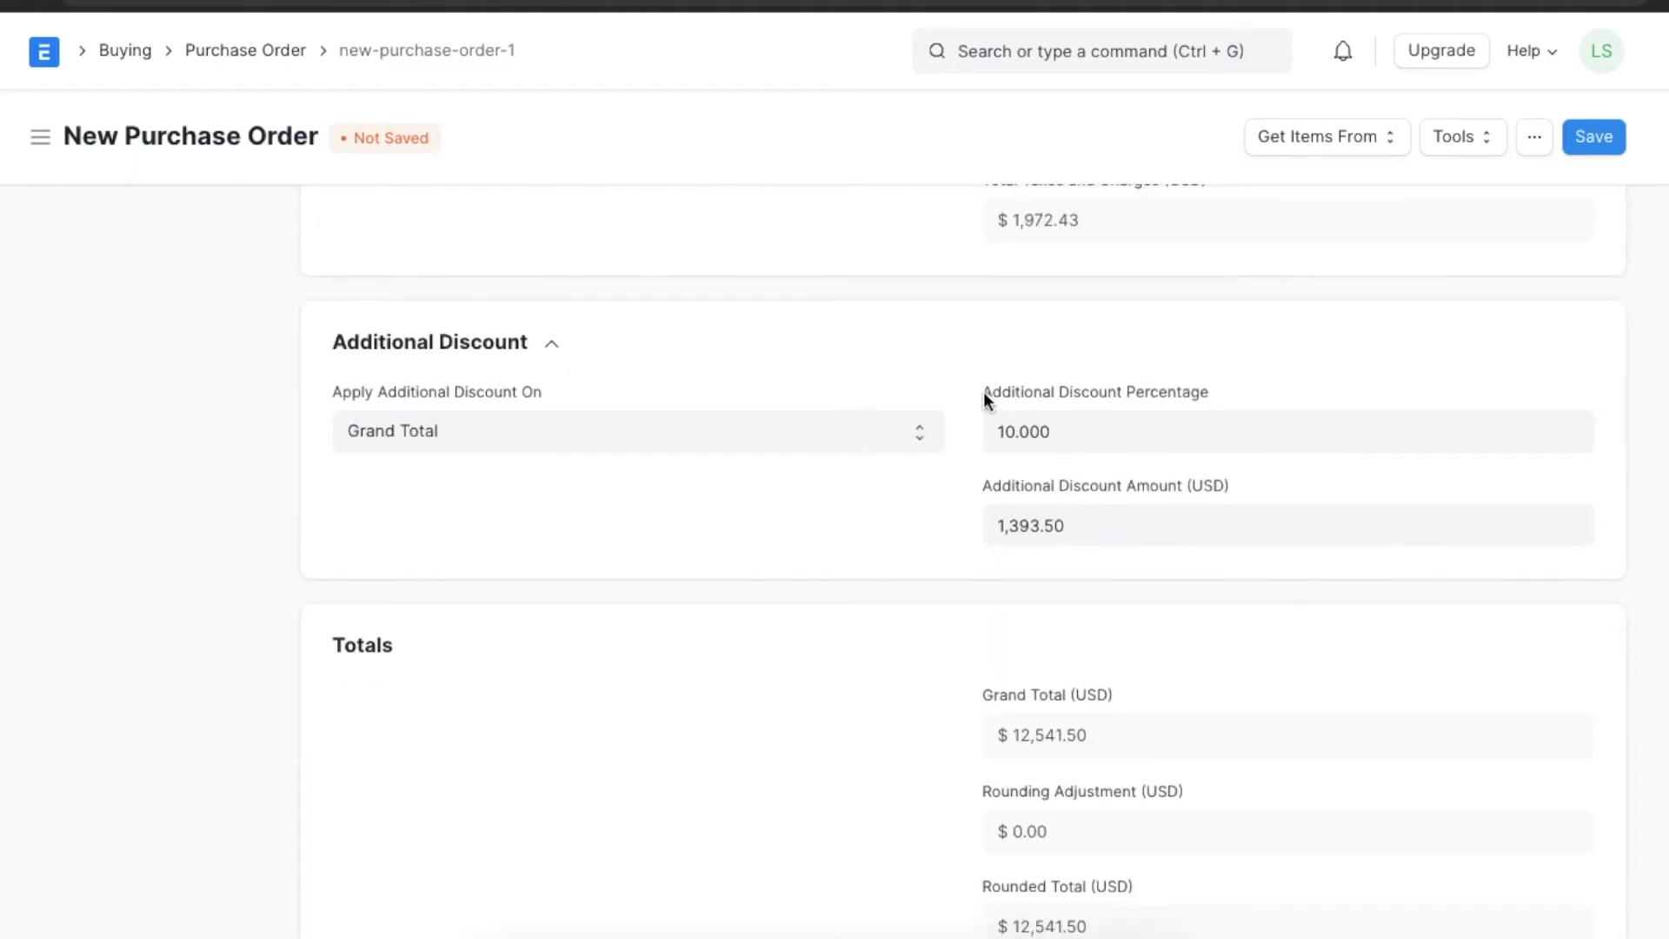
scroll(985, 395, down, 2)
scroll(983, 393, down, 3)
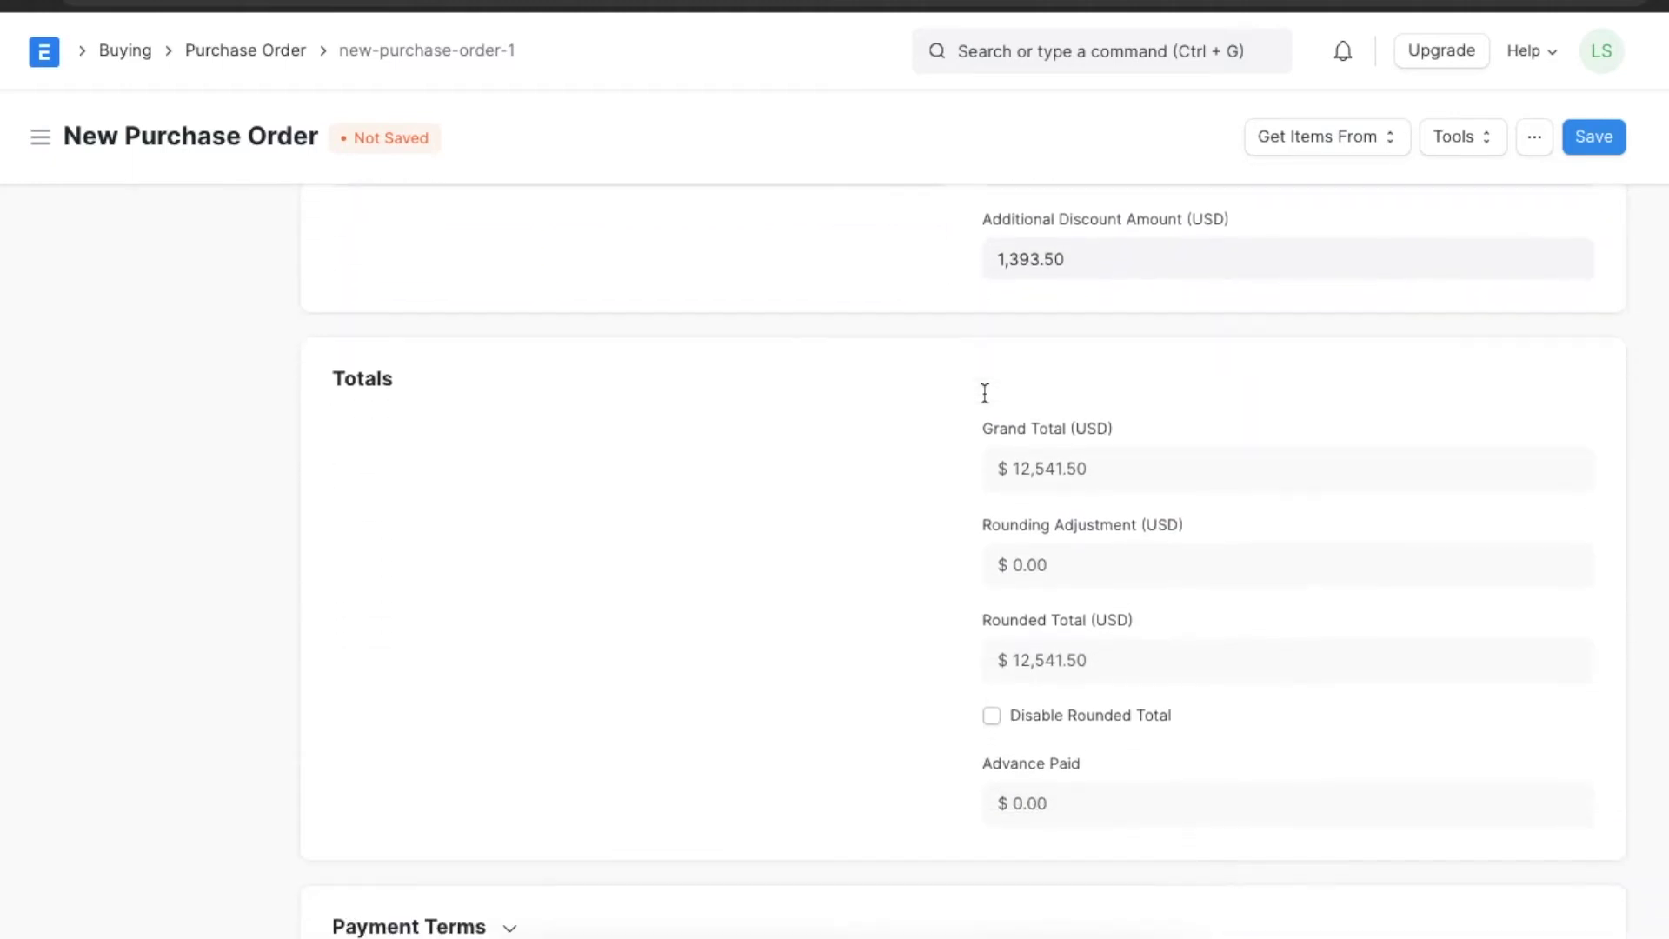
scroll(931, 398, down, 2)
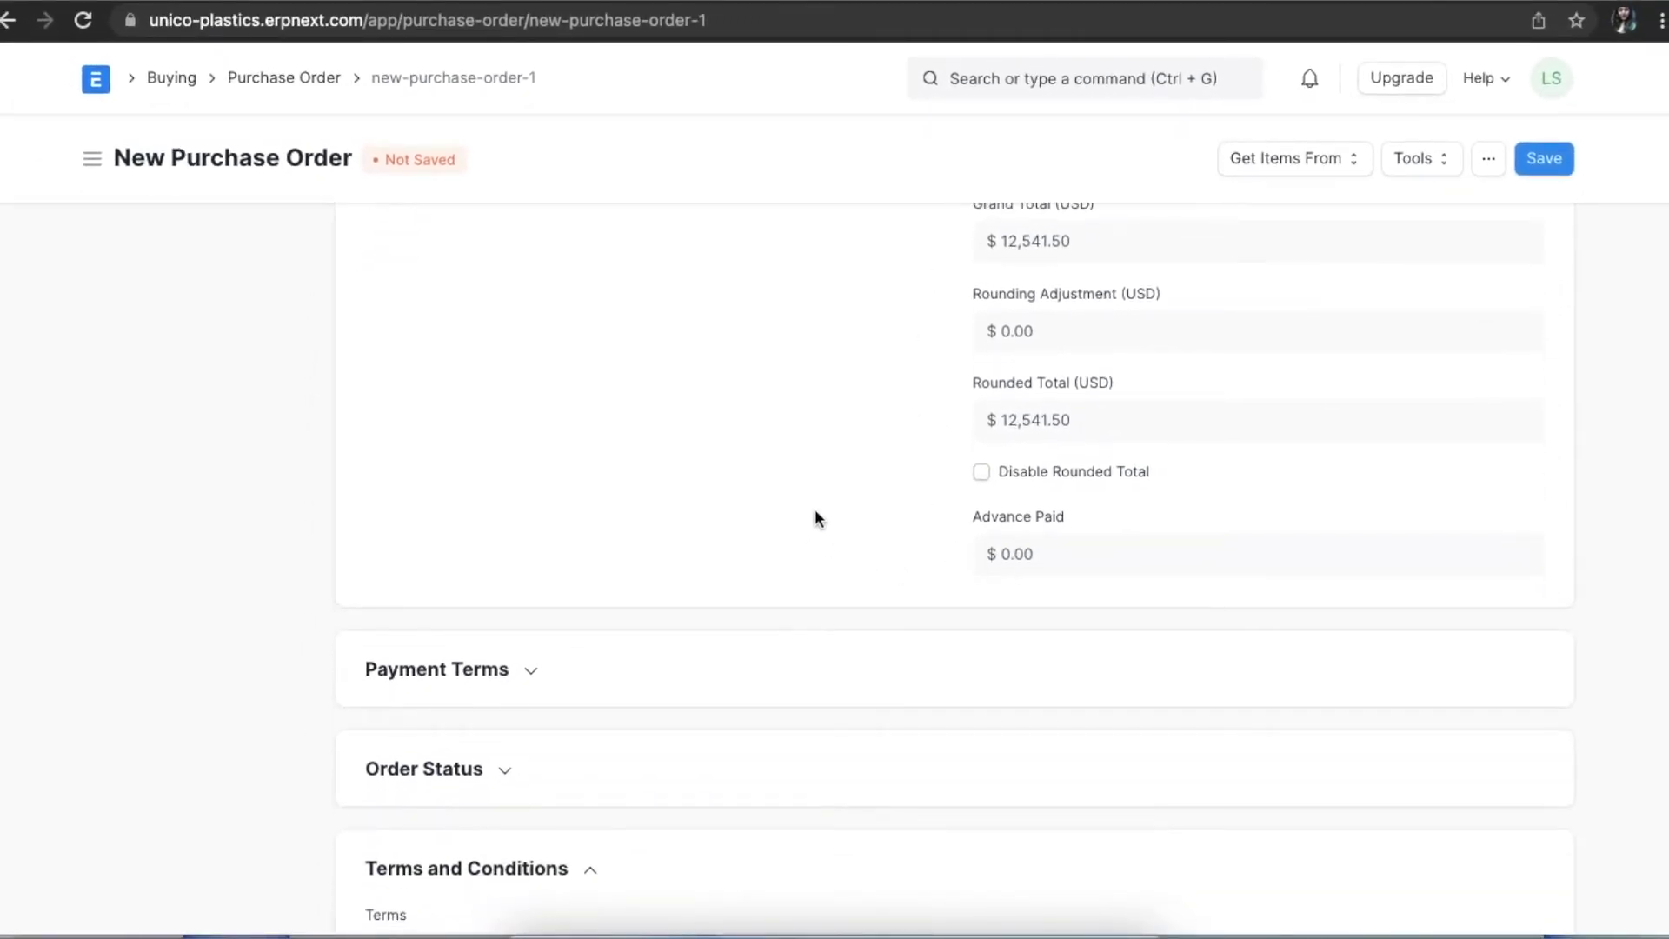
Apply the 50-50 payment terms template, giving two $6,270.75 installments due N-30 and N-60.
scroll(817, 518, down, 3)
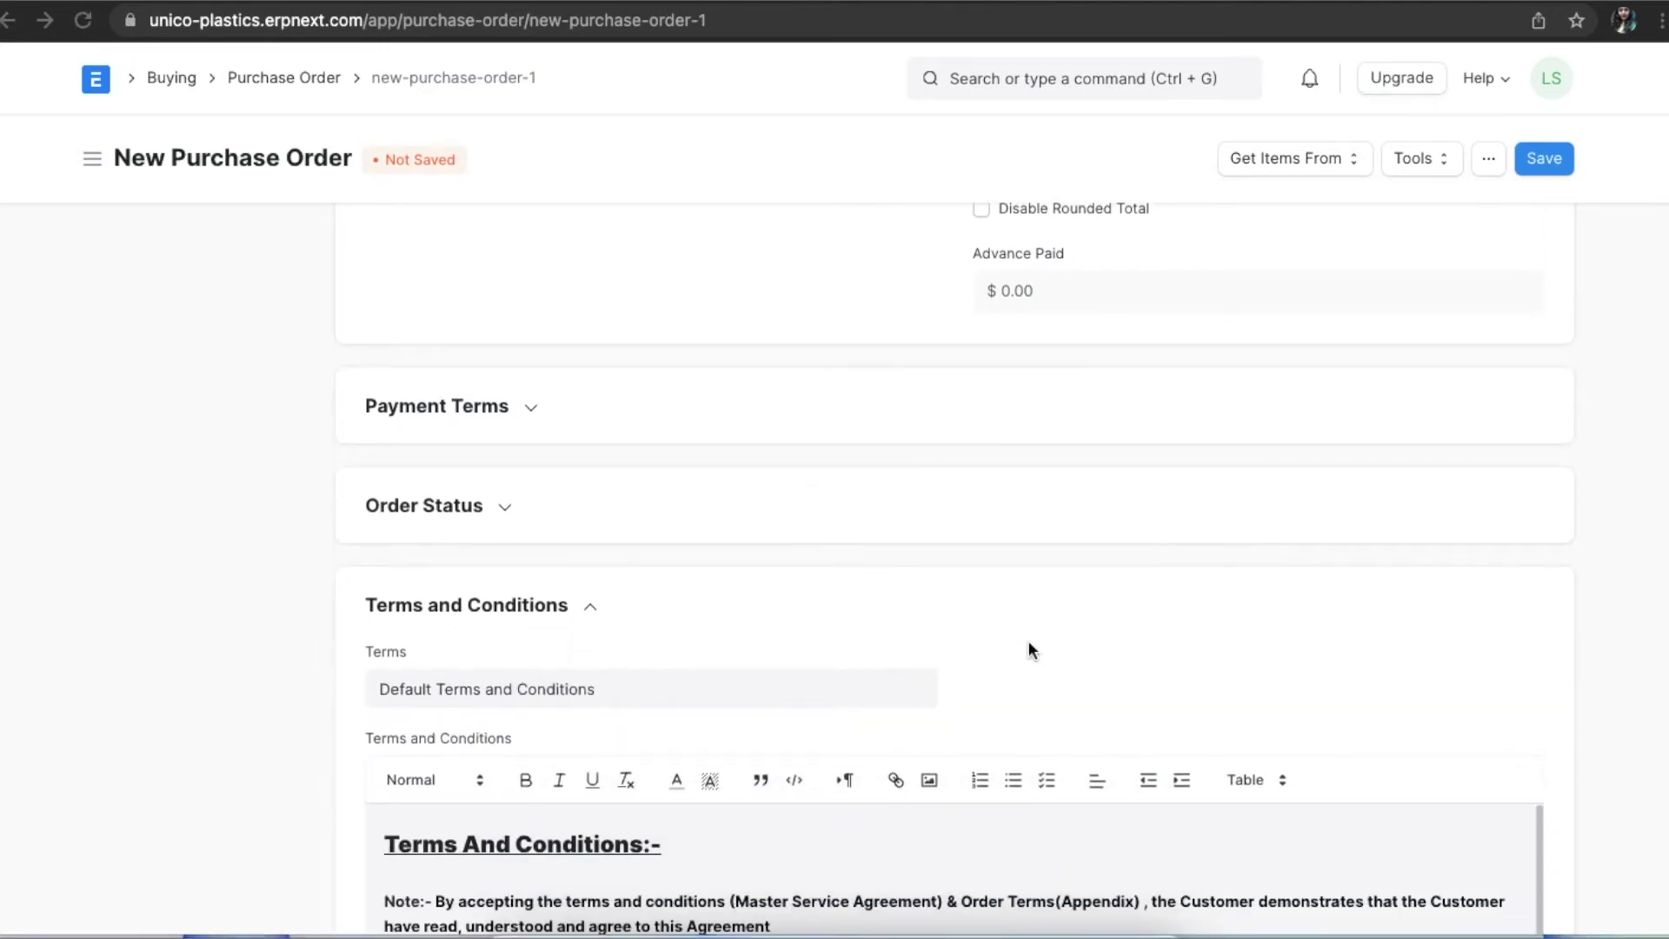
scroll(1026, 638, down, 1)
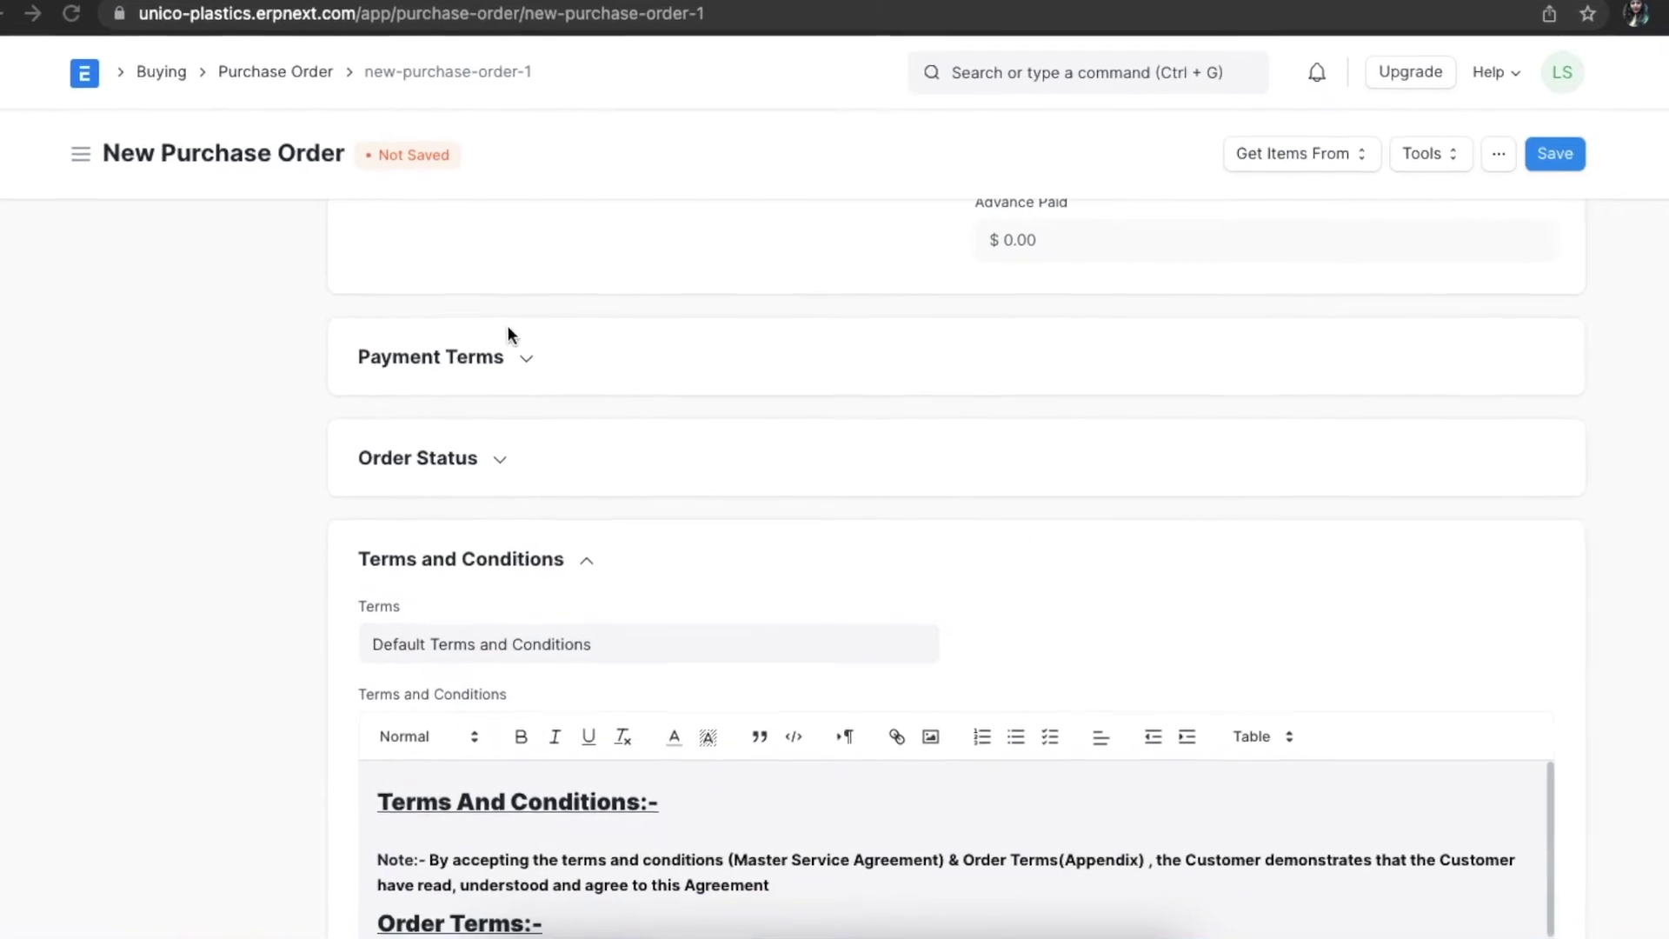
click(513, 354)
click(528, 431)
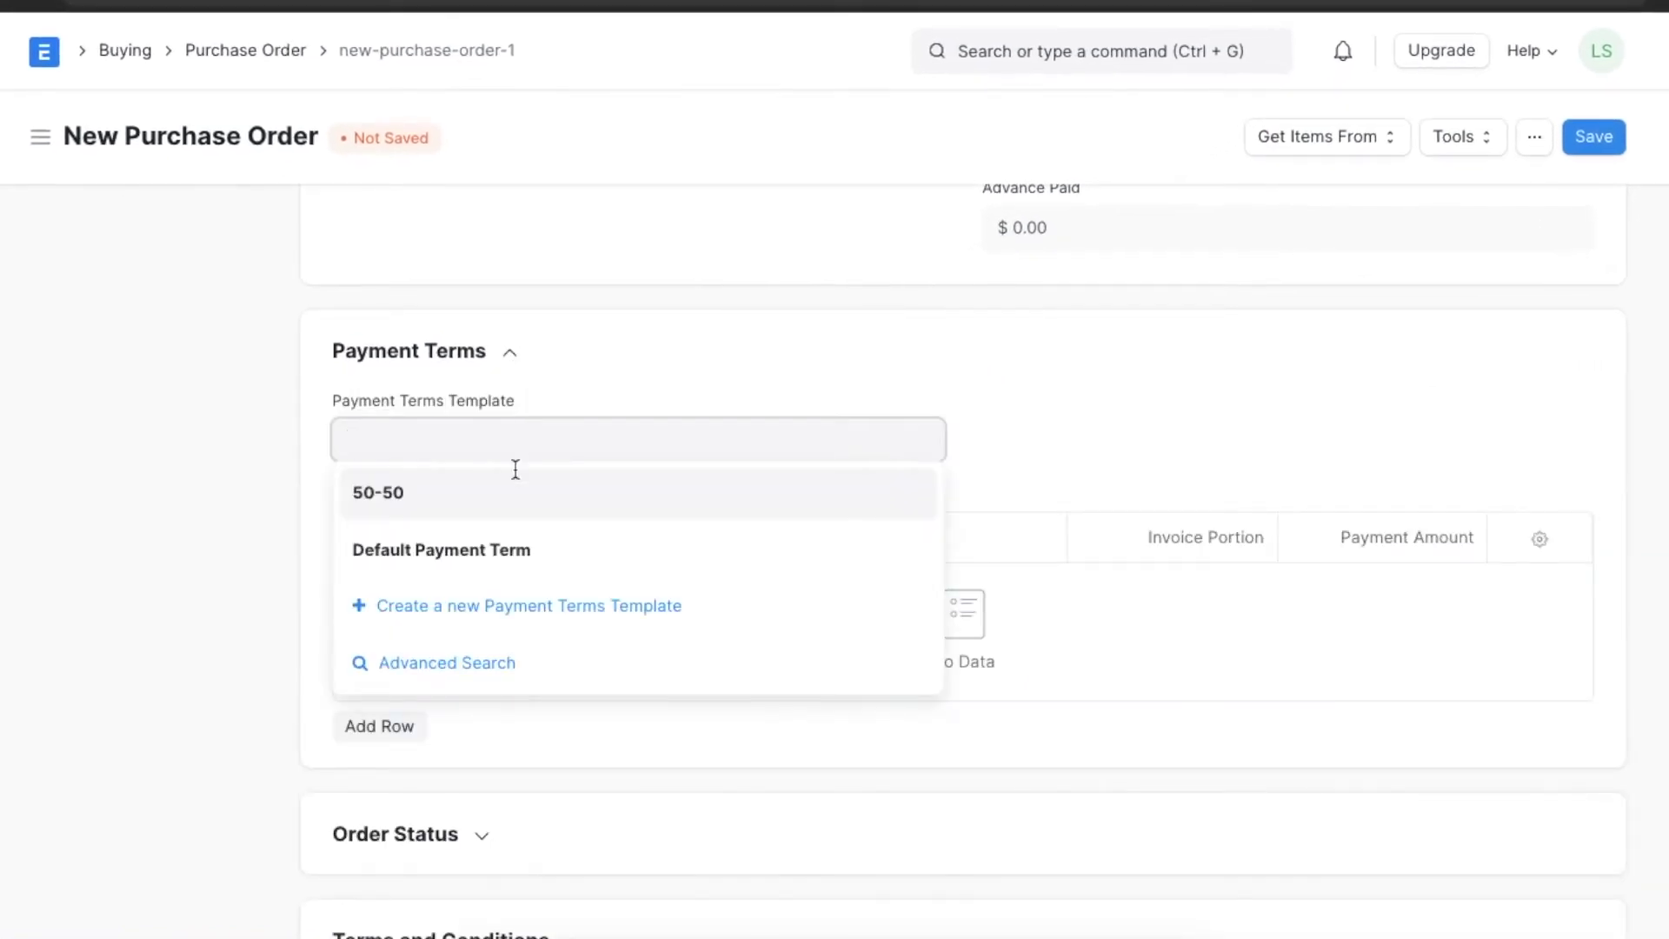
click(524, 493)
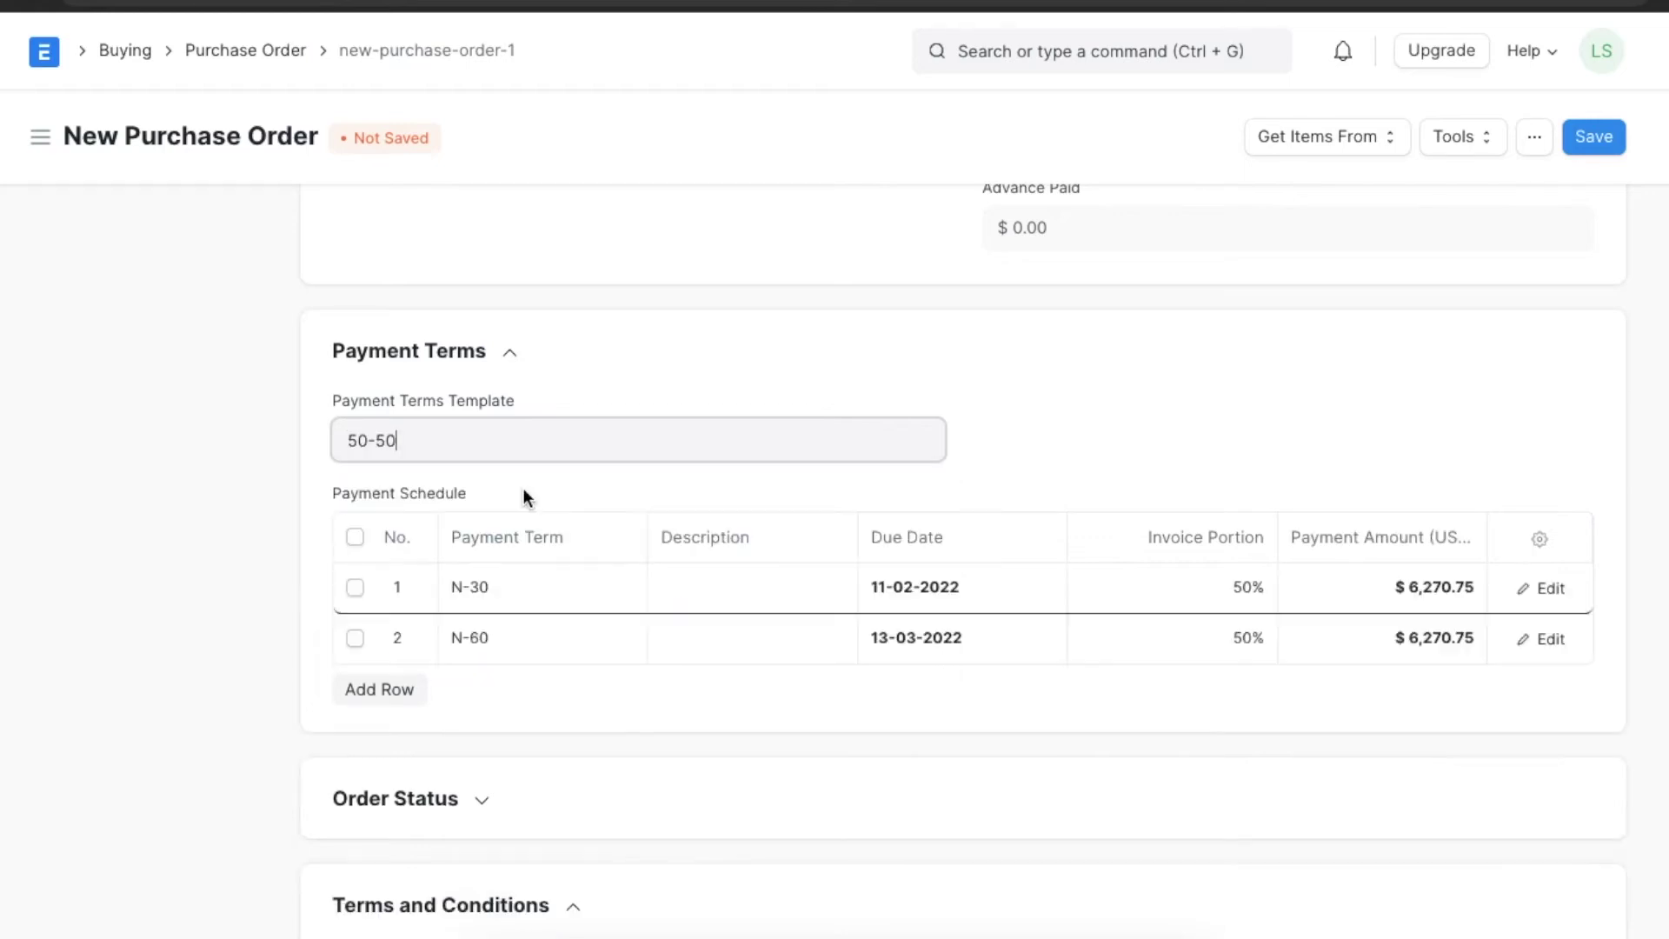
Scroll through the payment schedule and the default Terms and Conditions to review them.
scroll(849, 596, down, 6)
scroll(849, 596, down, 1)
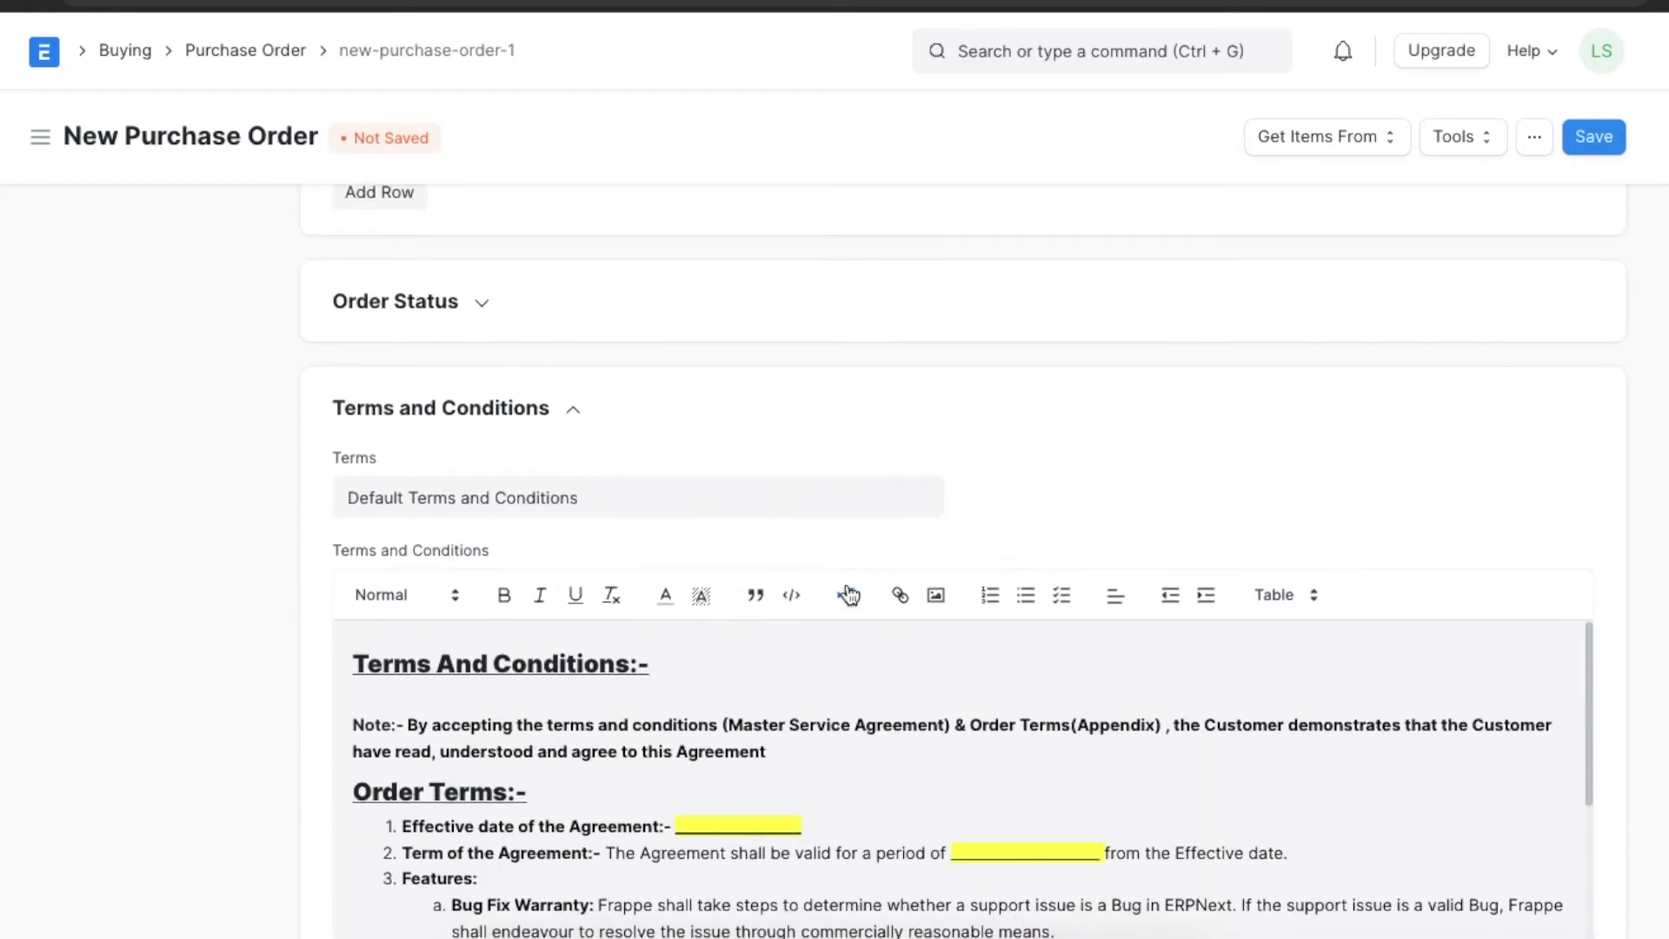
scroll(848, 587, up, 3)
scroll(847, 584, up, 1)
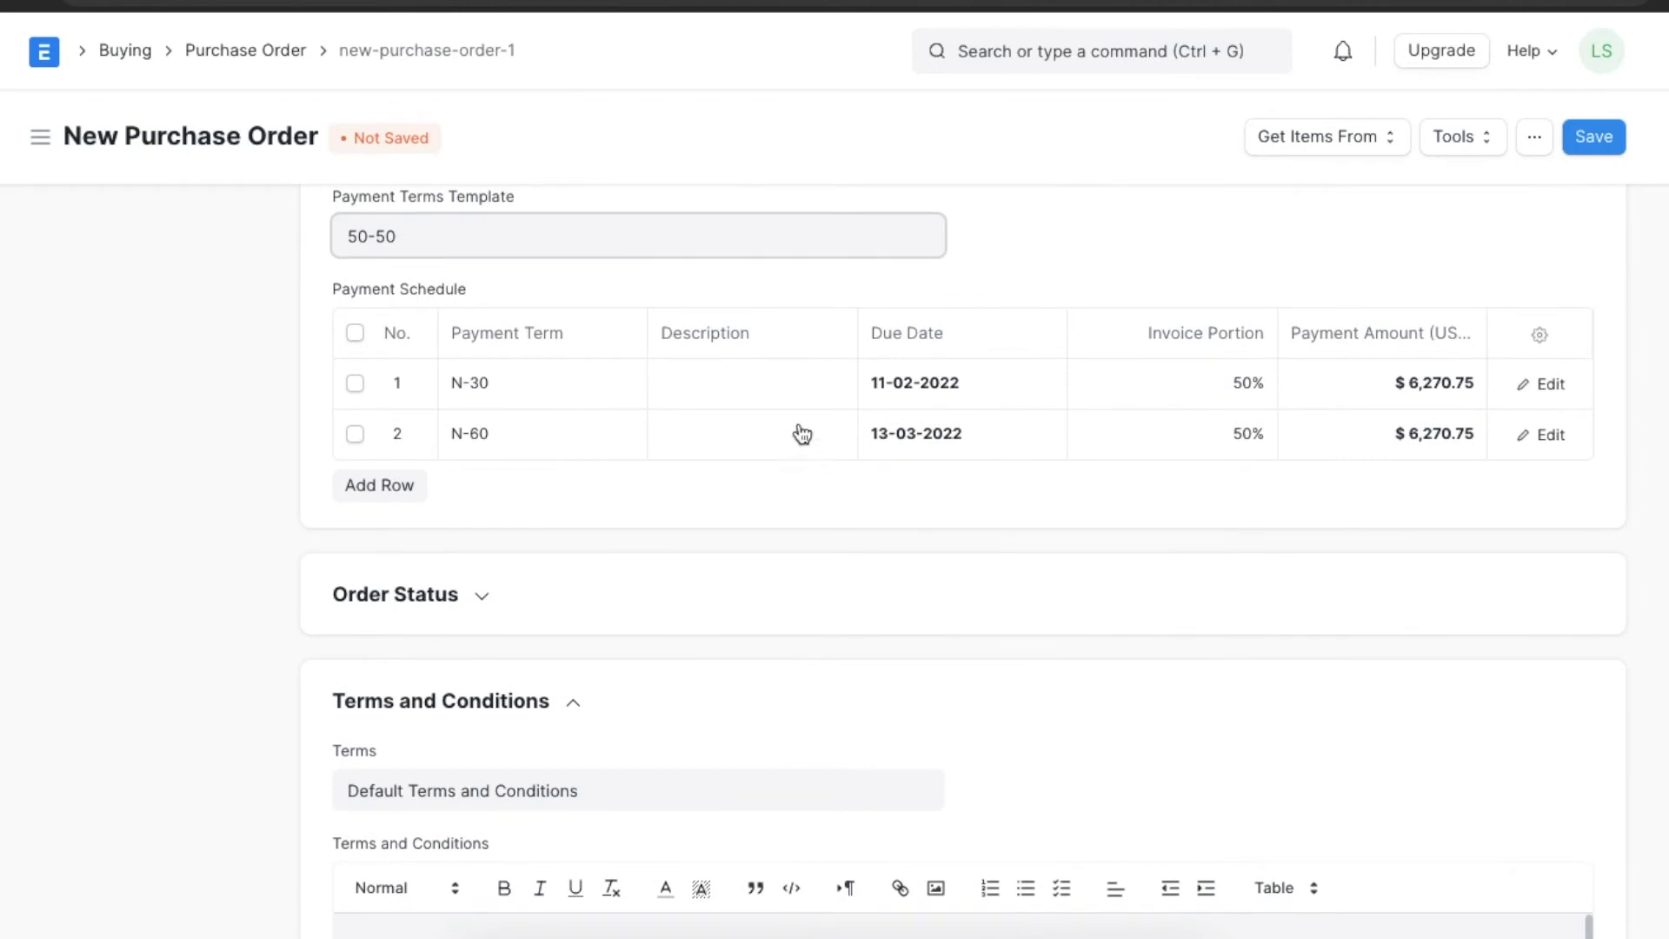
scroll(817, 507, down, 4)
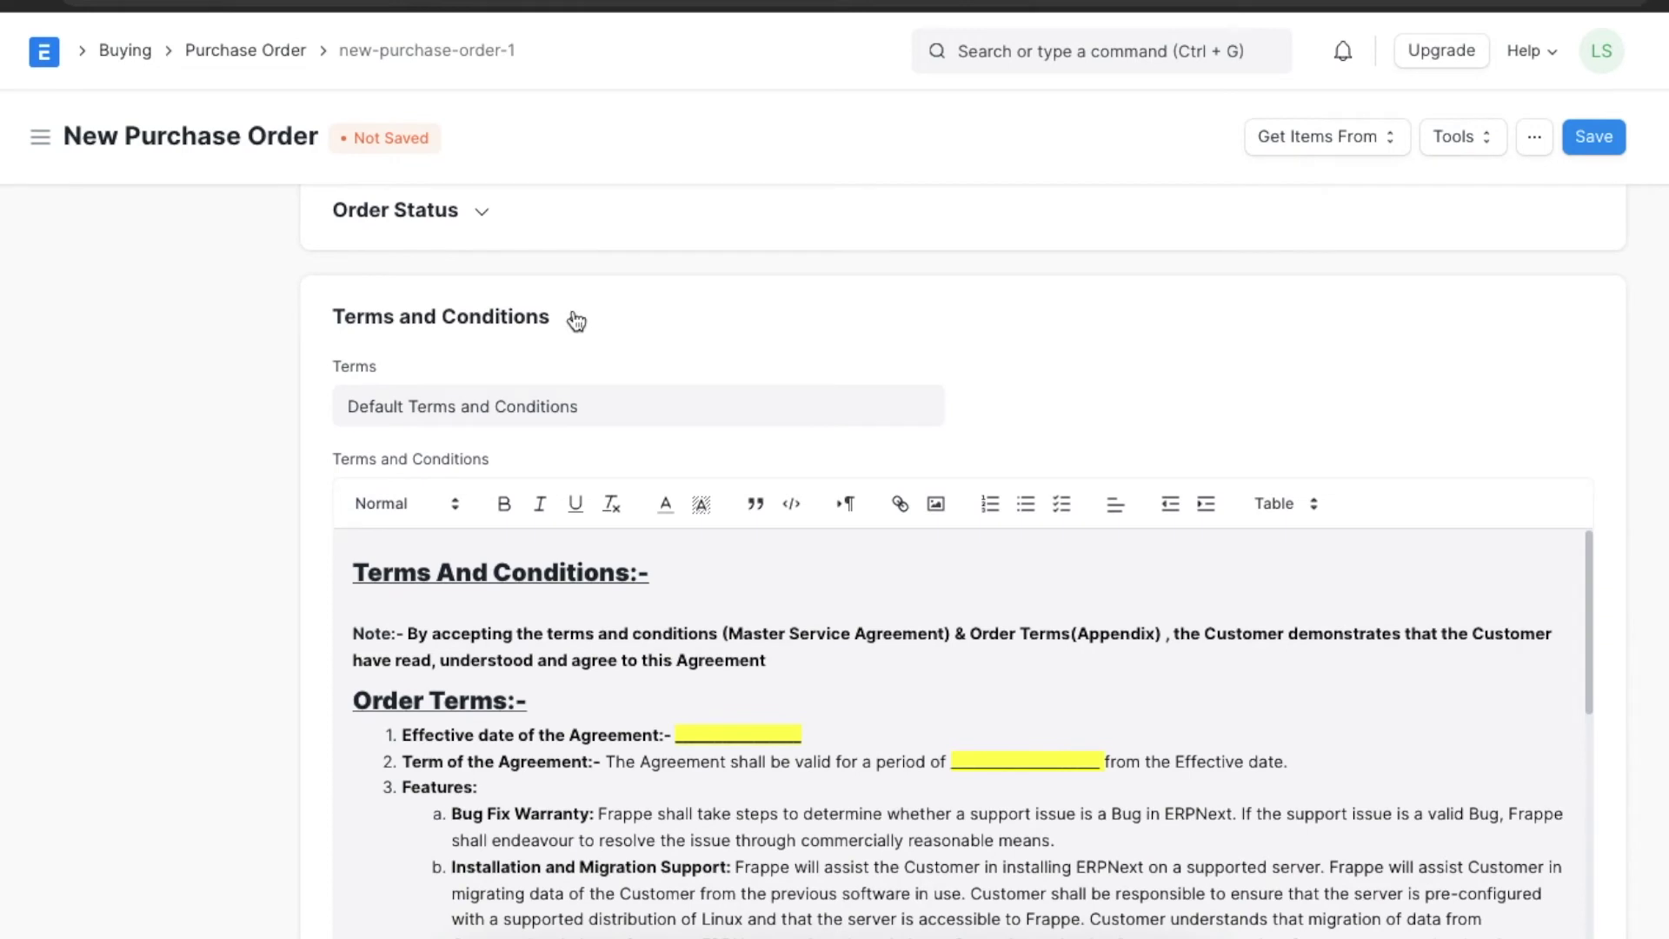
scroll(994, 519, down, 8)
scroll(996, 522, down, 6)
scroll(846, 823, down, 2)
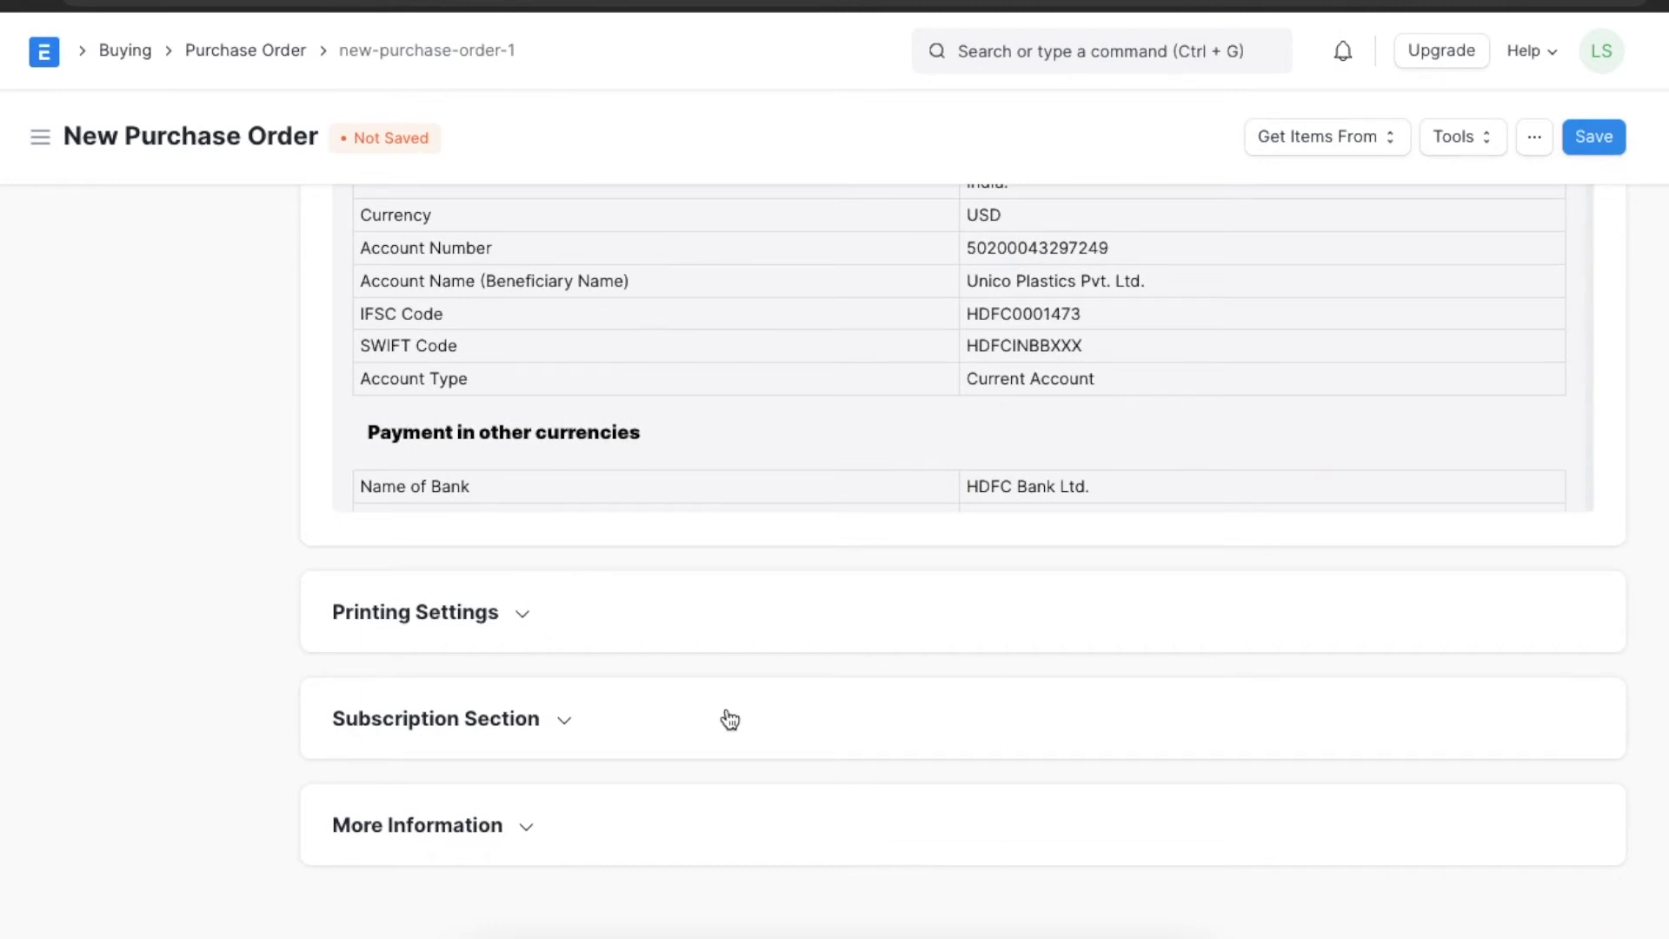
Save the Girham Traders order, then submit and confirm it as PUR-ORD-2022-00004.
click(1454, 148)
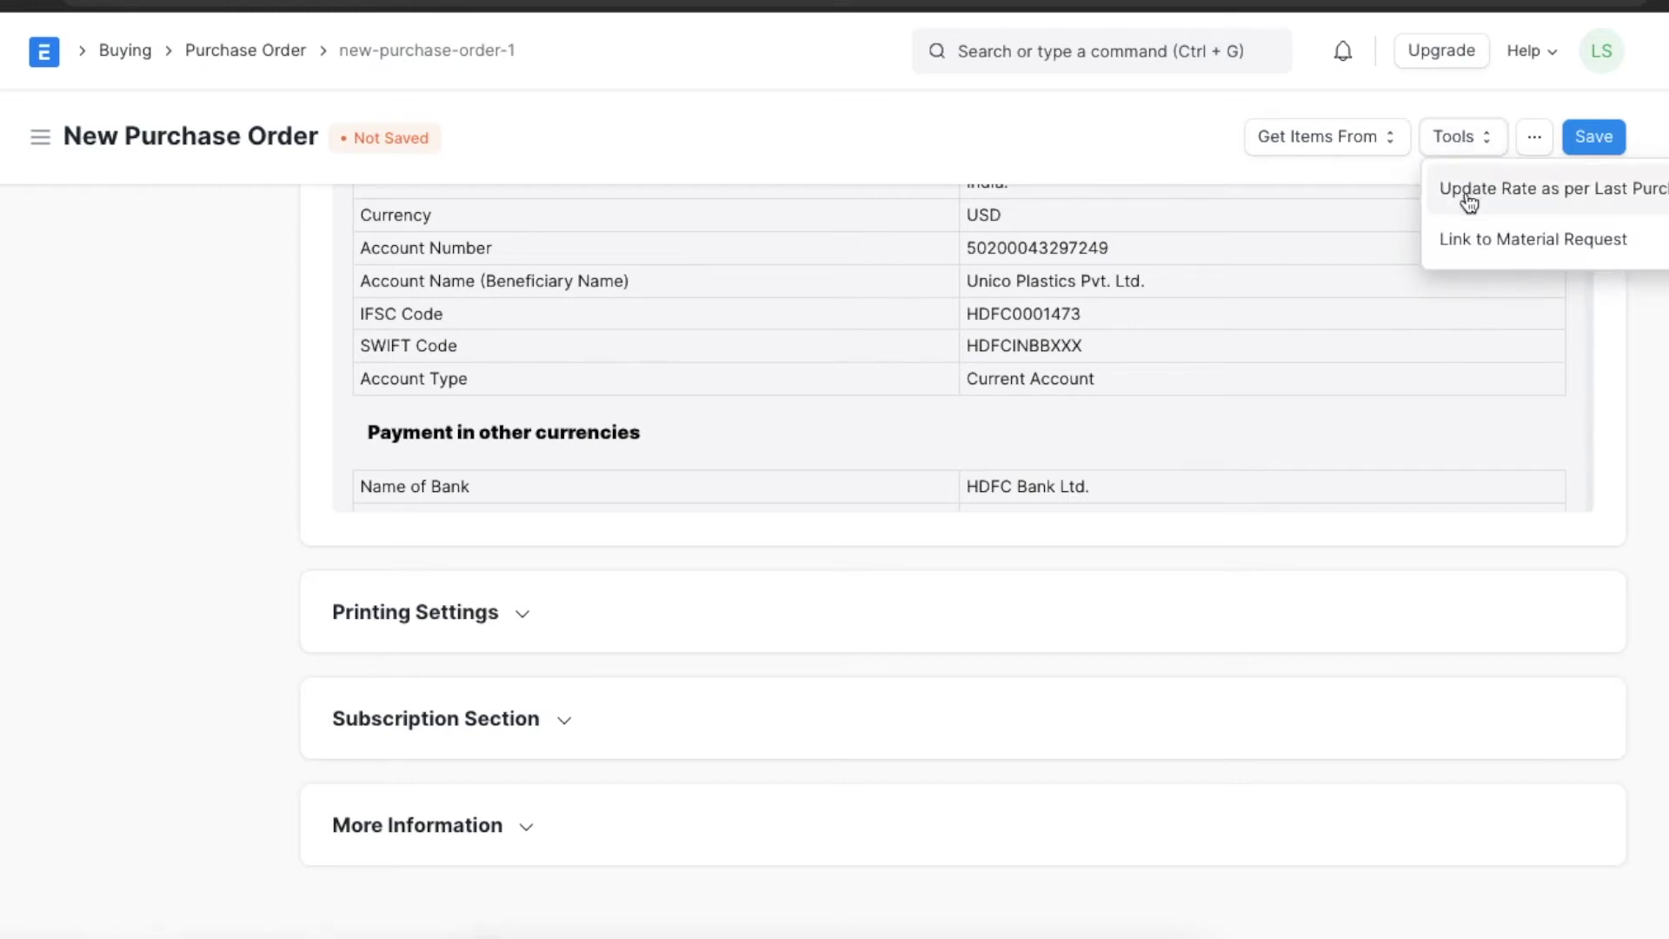
scroll(1397, 246, down, 6)
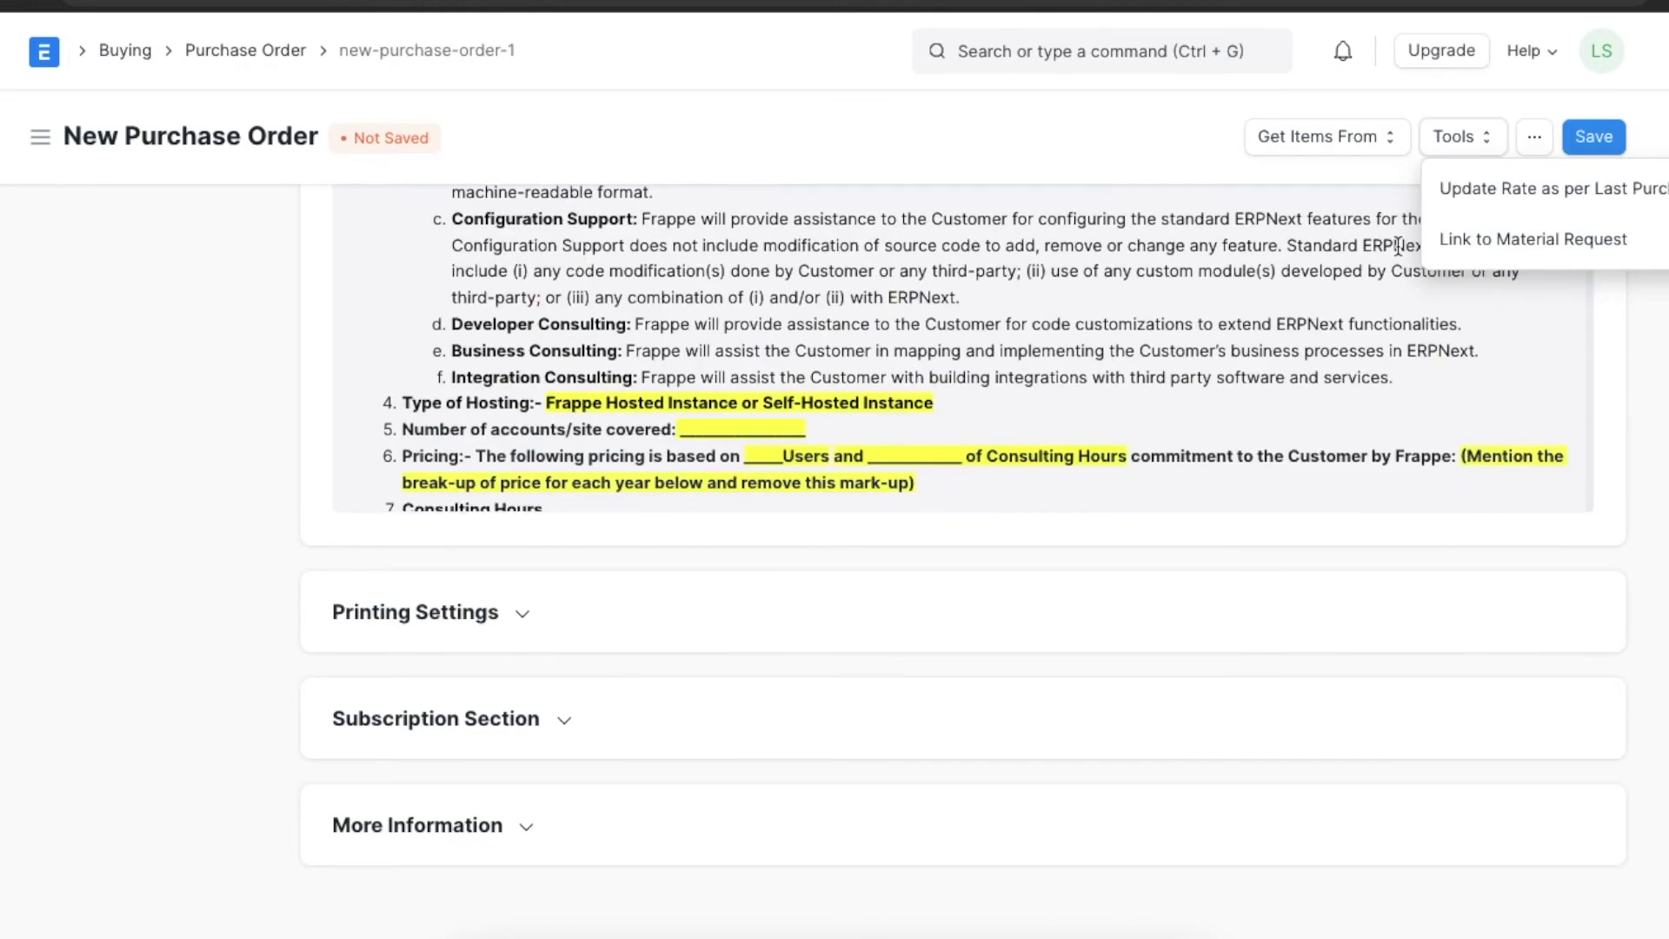
scroll(1396, 246, up, 20)
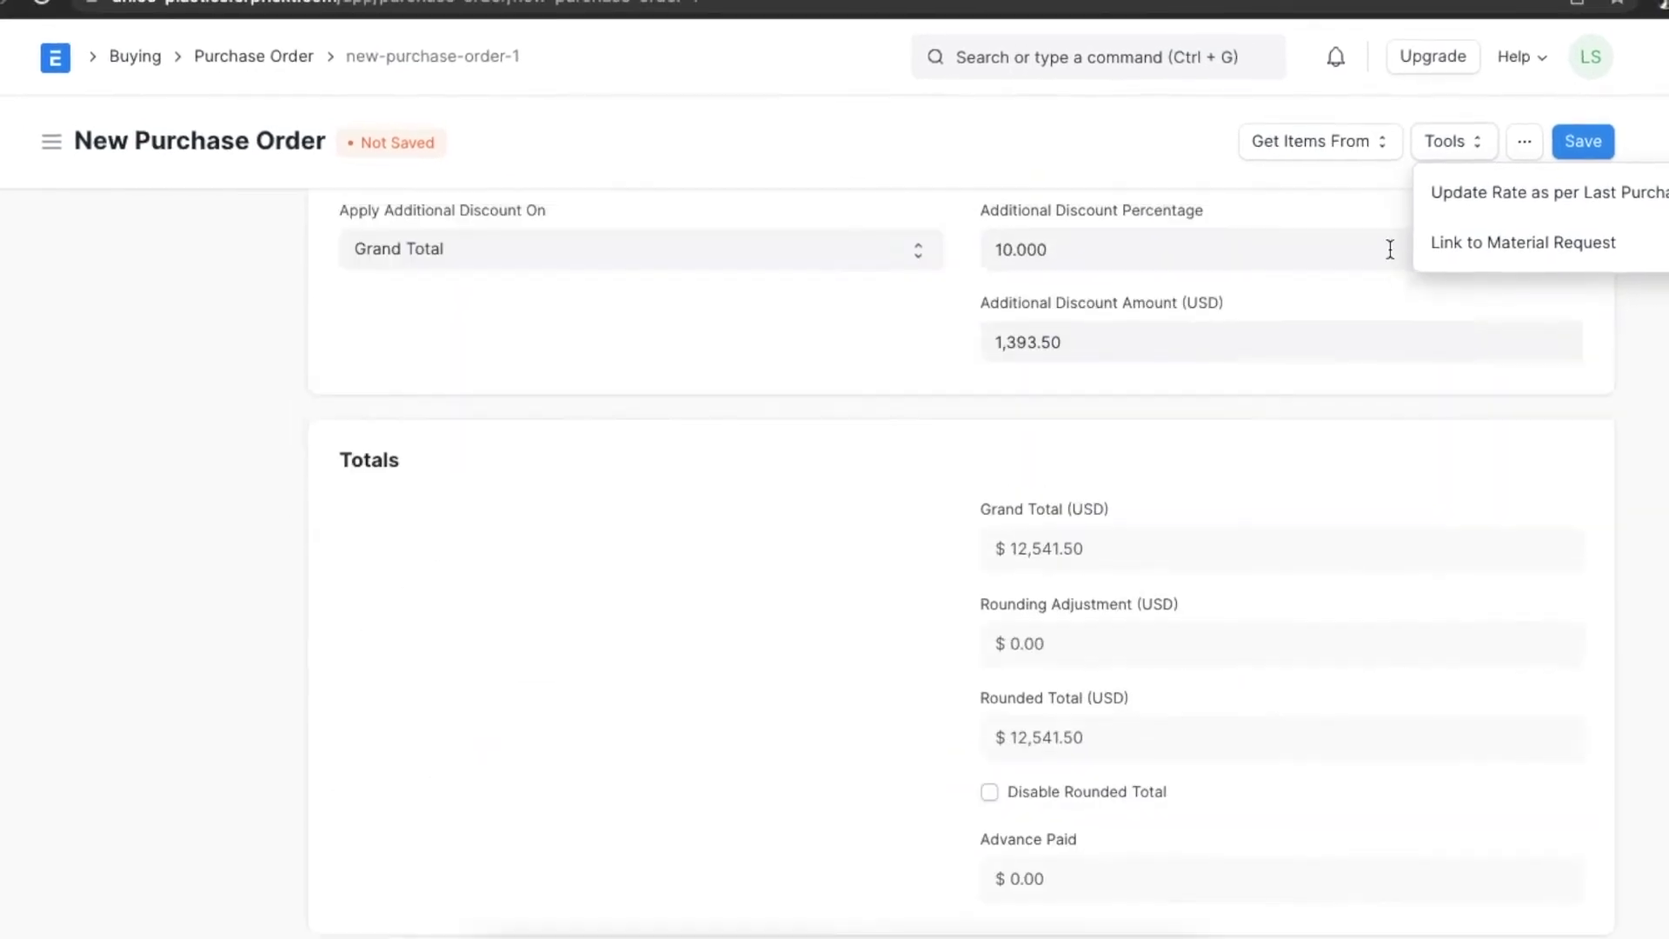
scroll(1390, 249, up, 12)
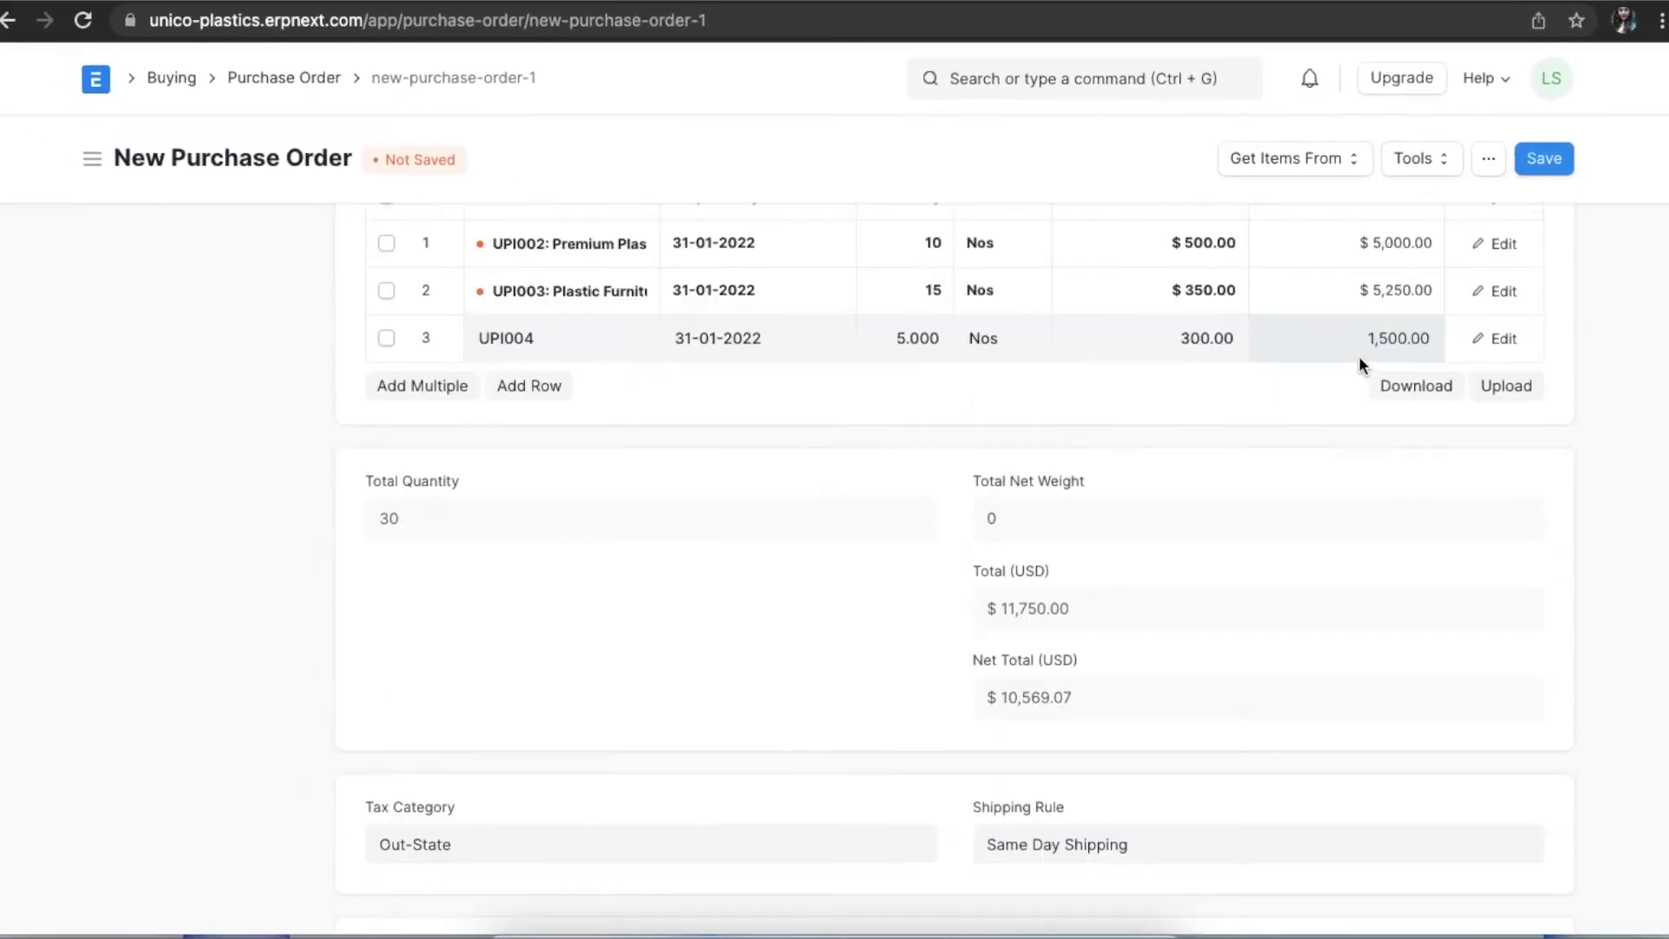
scroll(1359, 357, up, 3)
click(1555, 156)
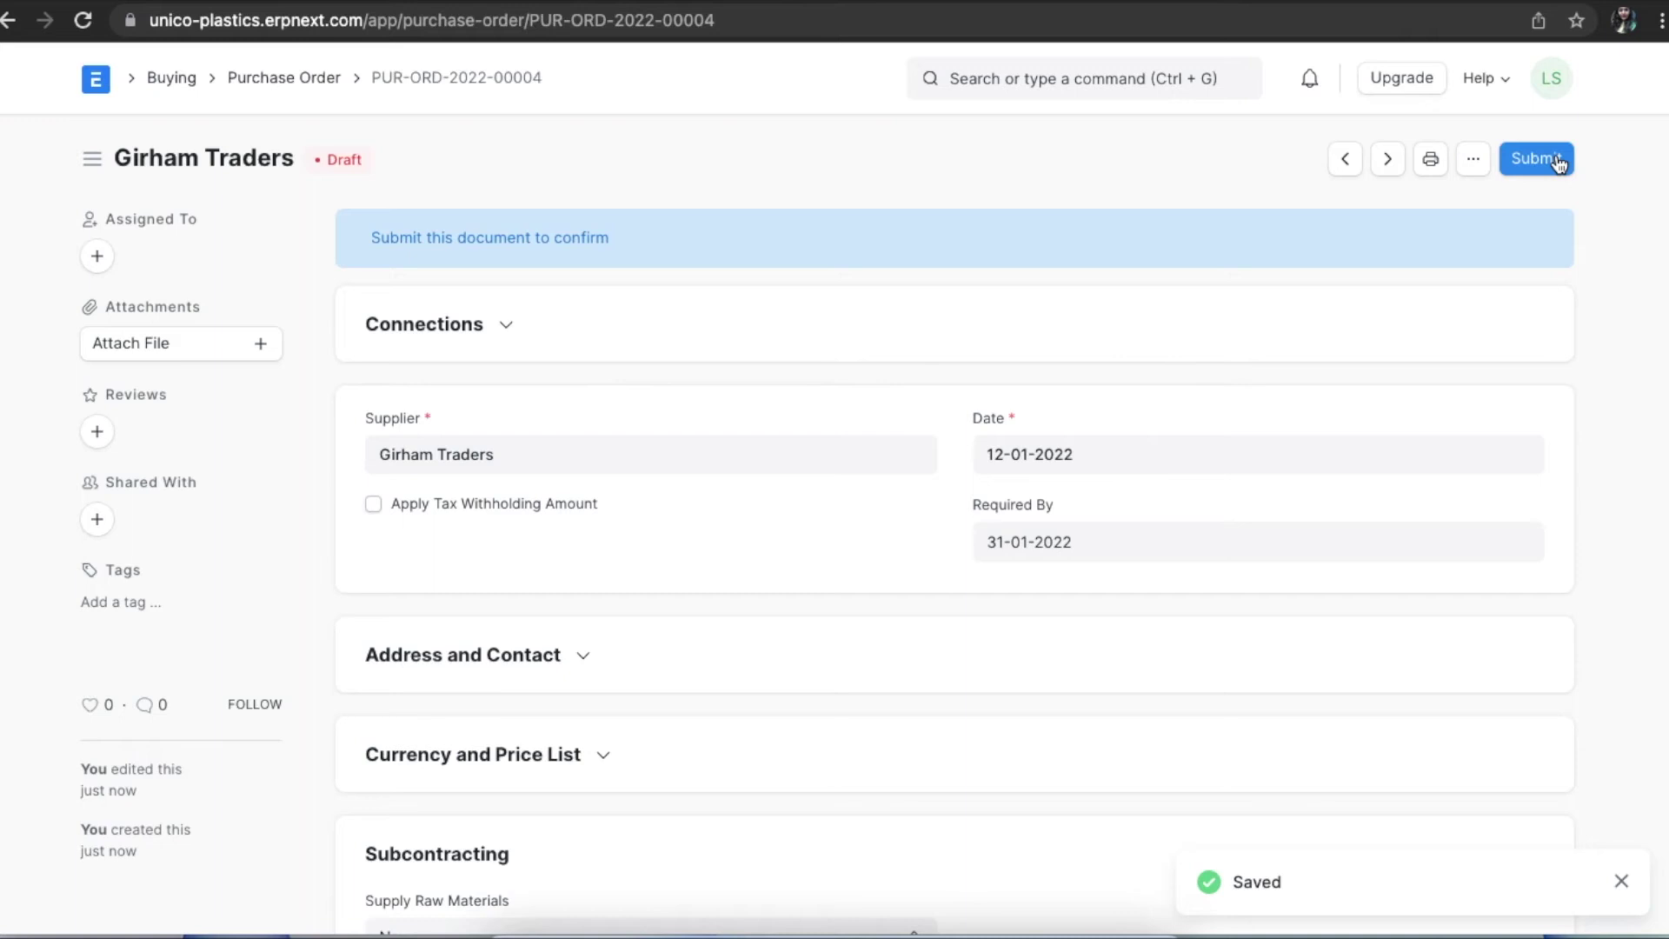
click(1555, 161)
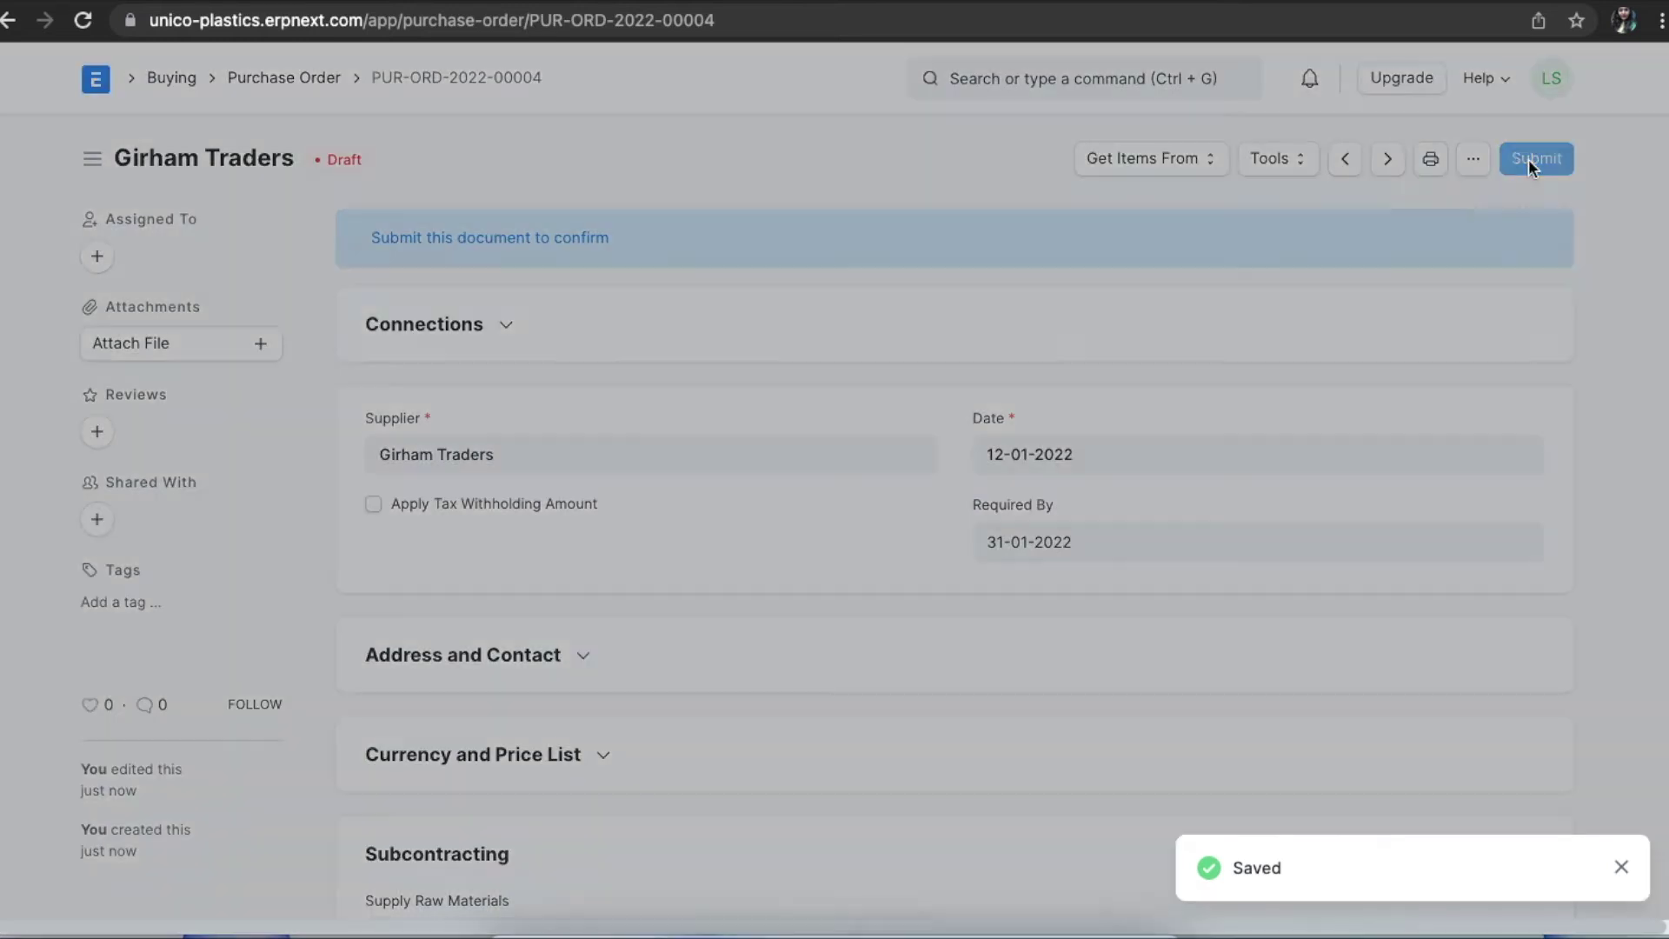
click(1122, 257)
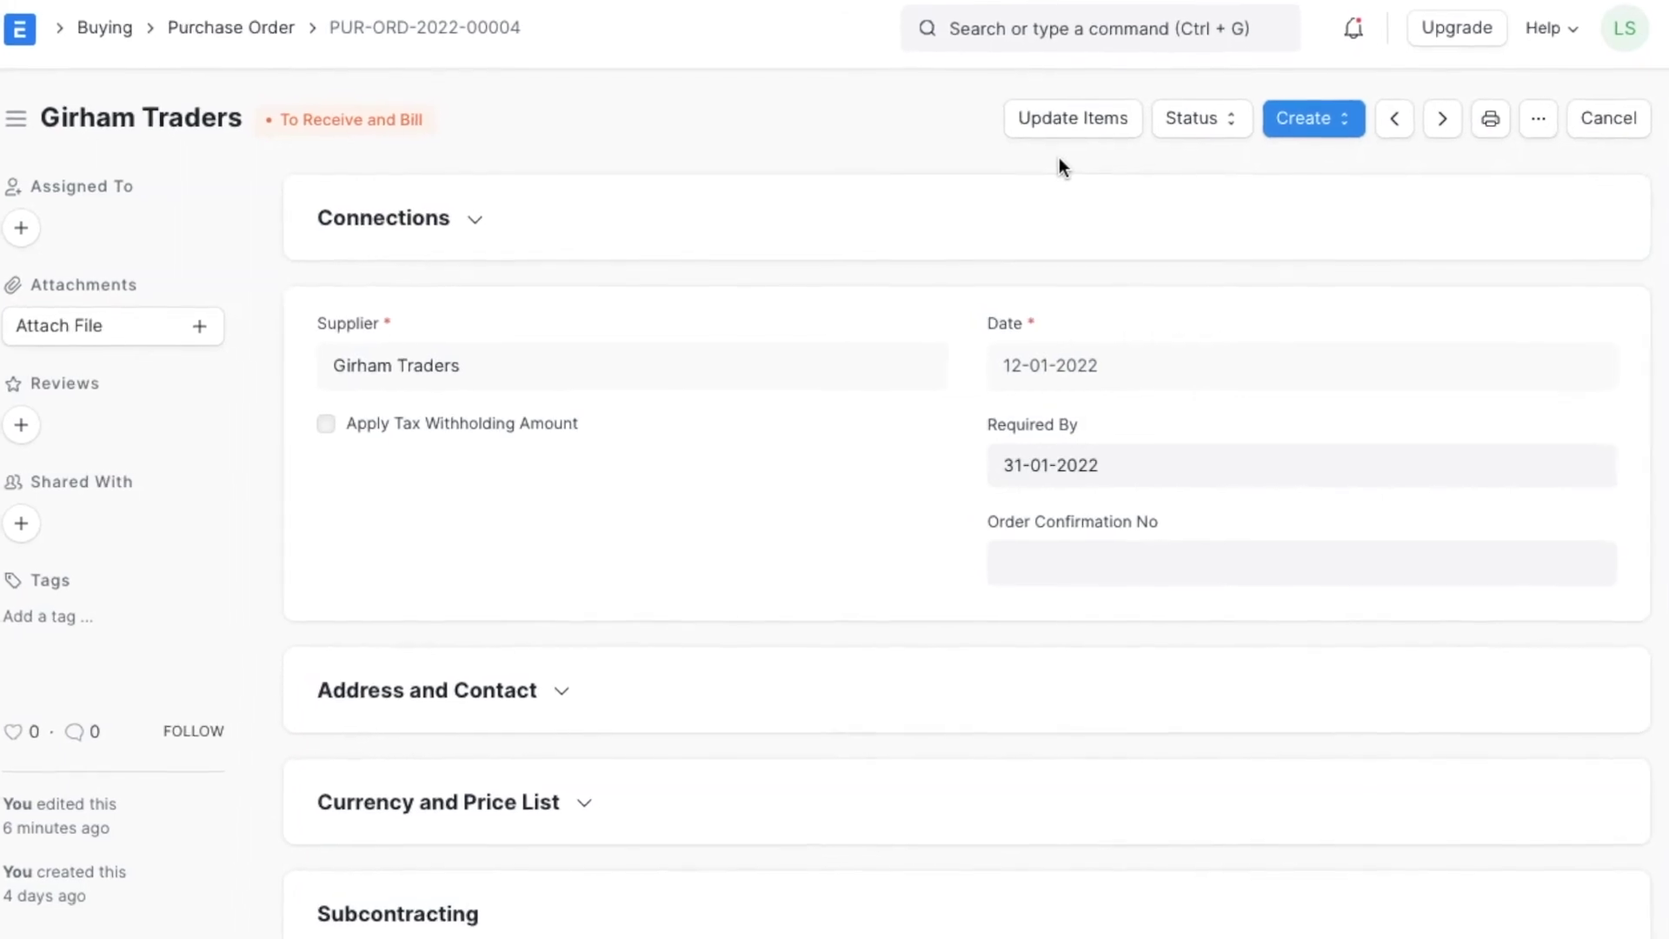
Open Update Items on the submitted order and review item UPI002's full details.
click(1115, 126)
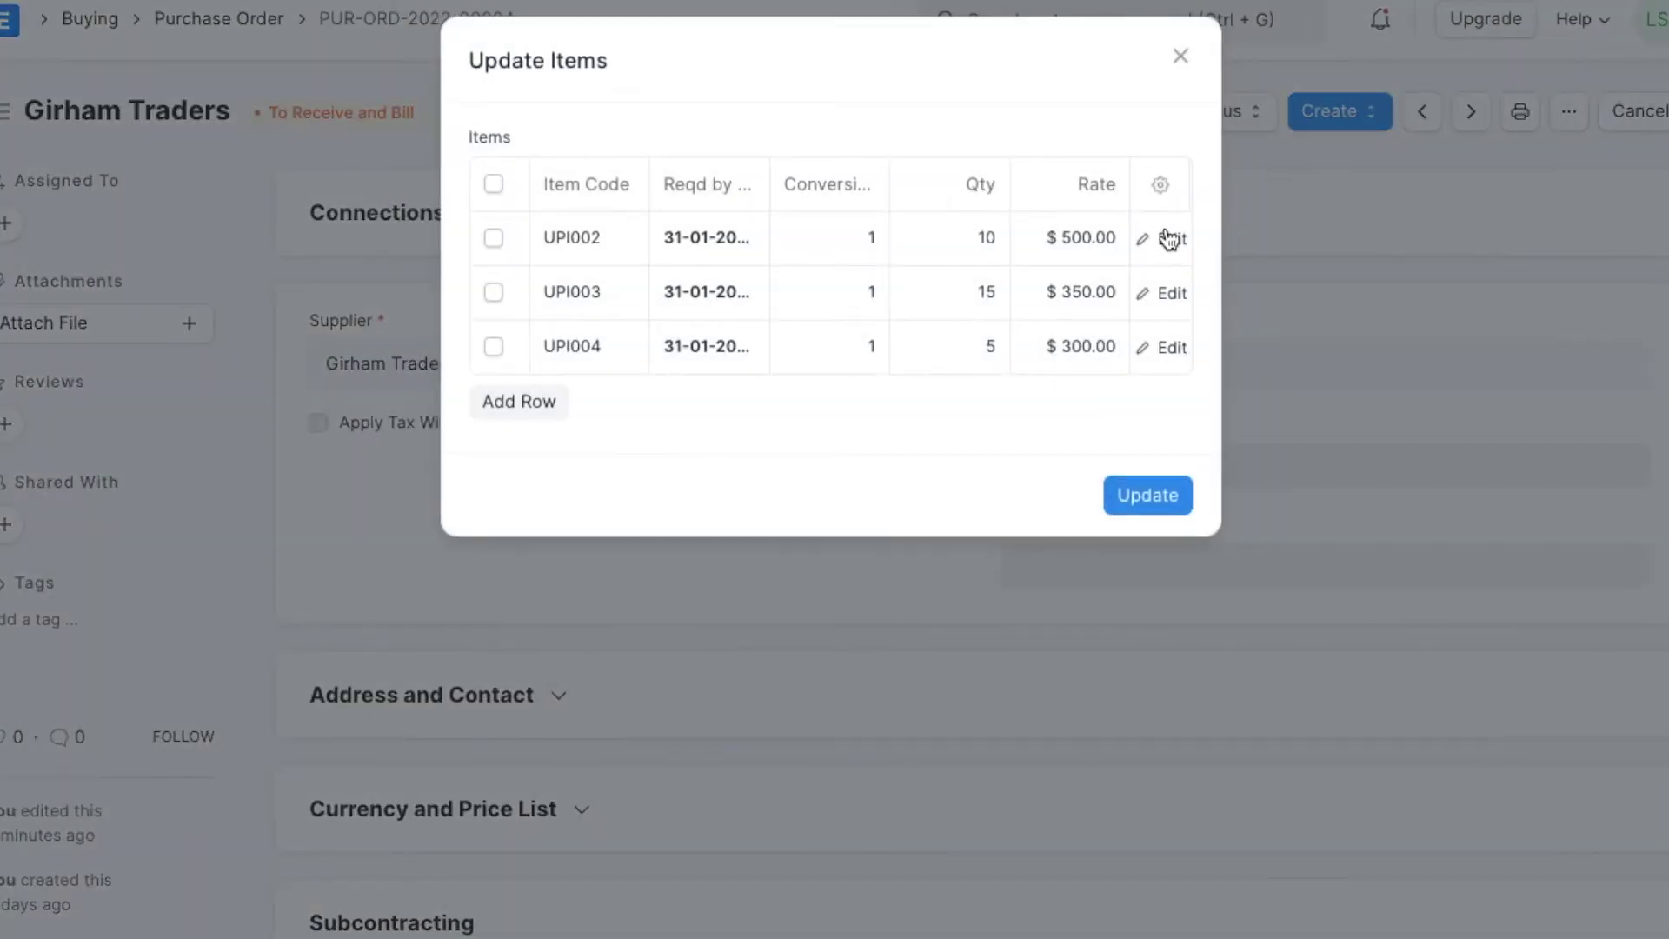
click(1169, 238)
scroll(643, 328, down, 3)
scroll(628, 406, down, 3)
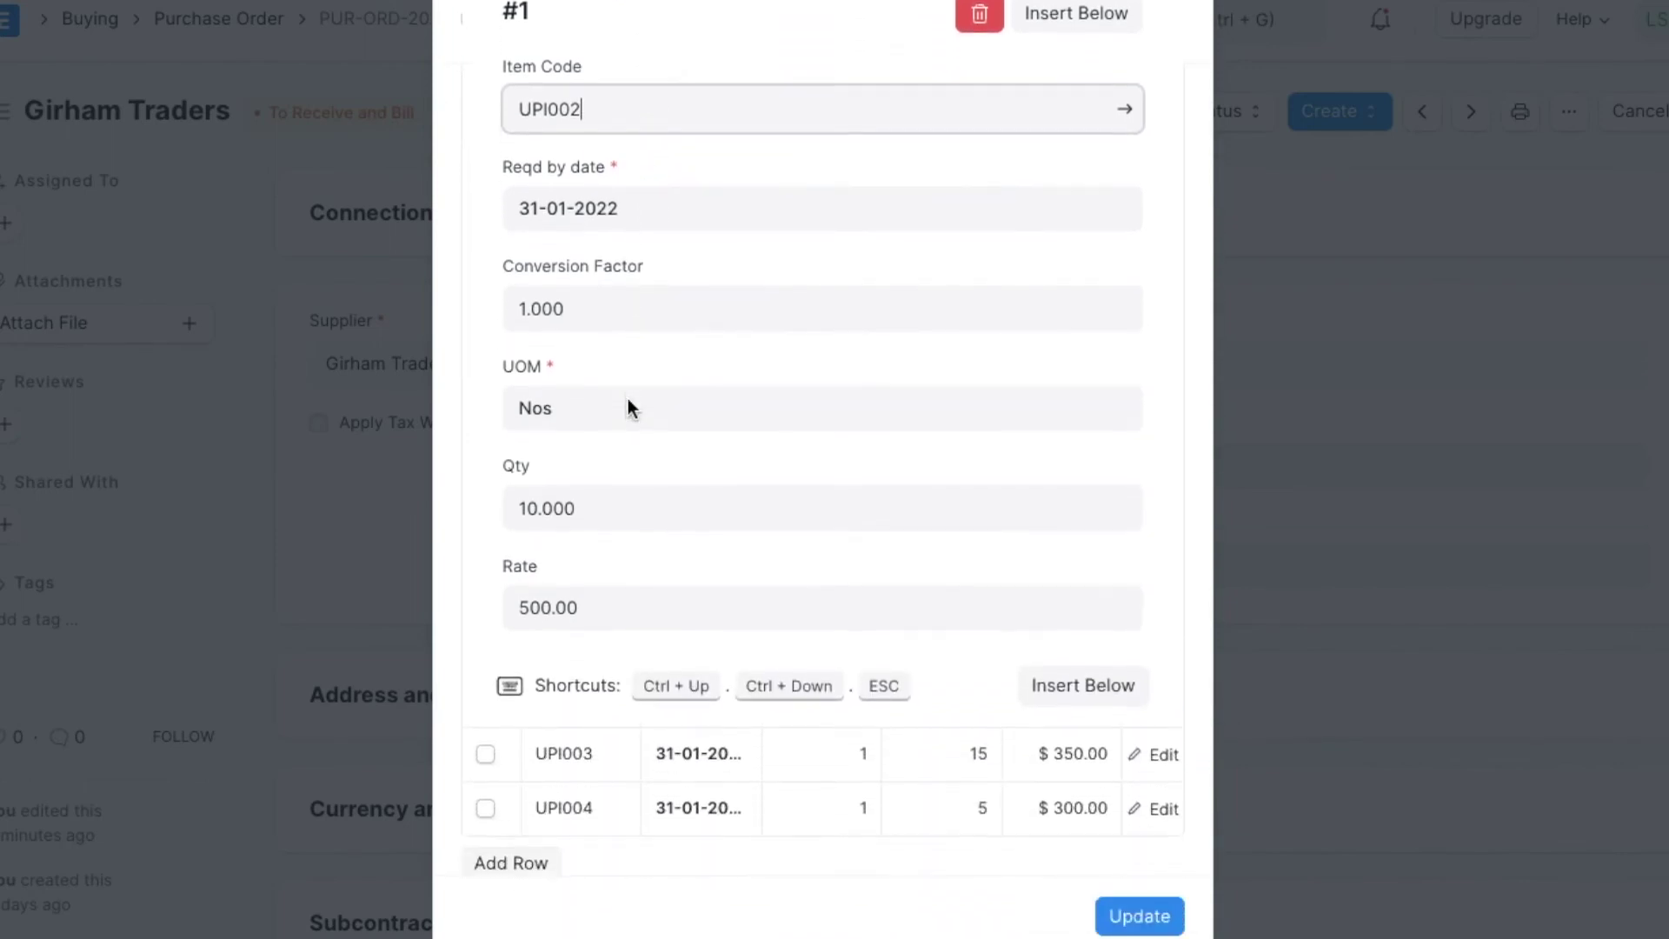
scroll(627, 402, down, 1)
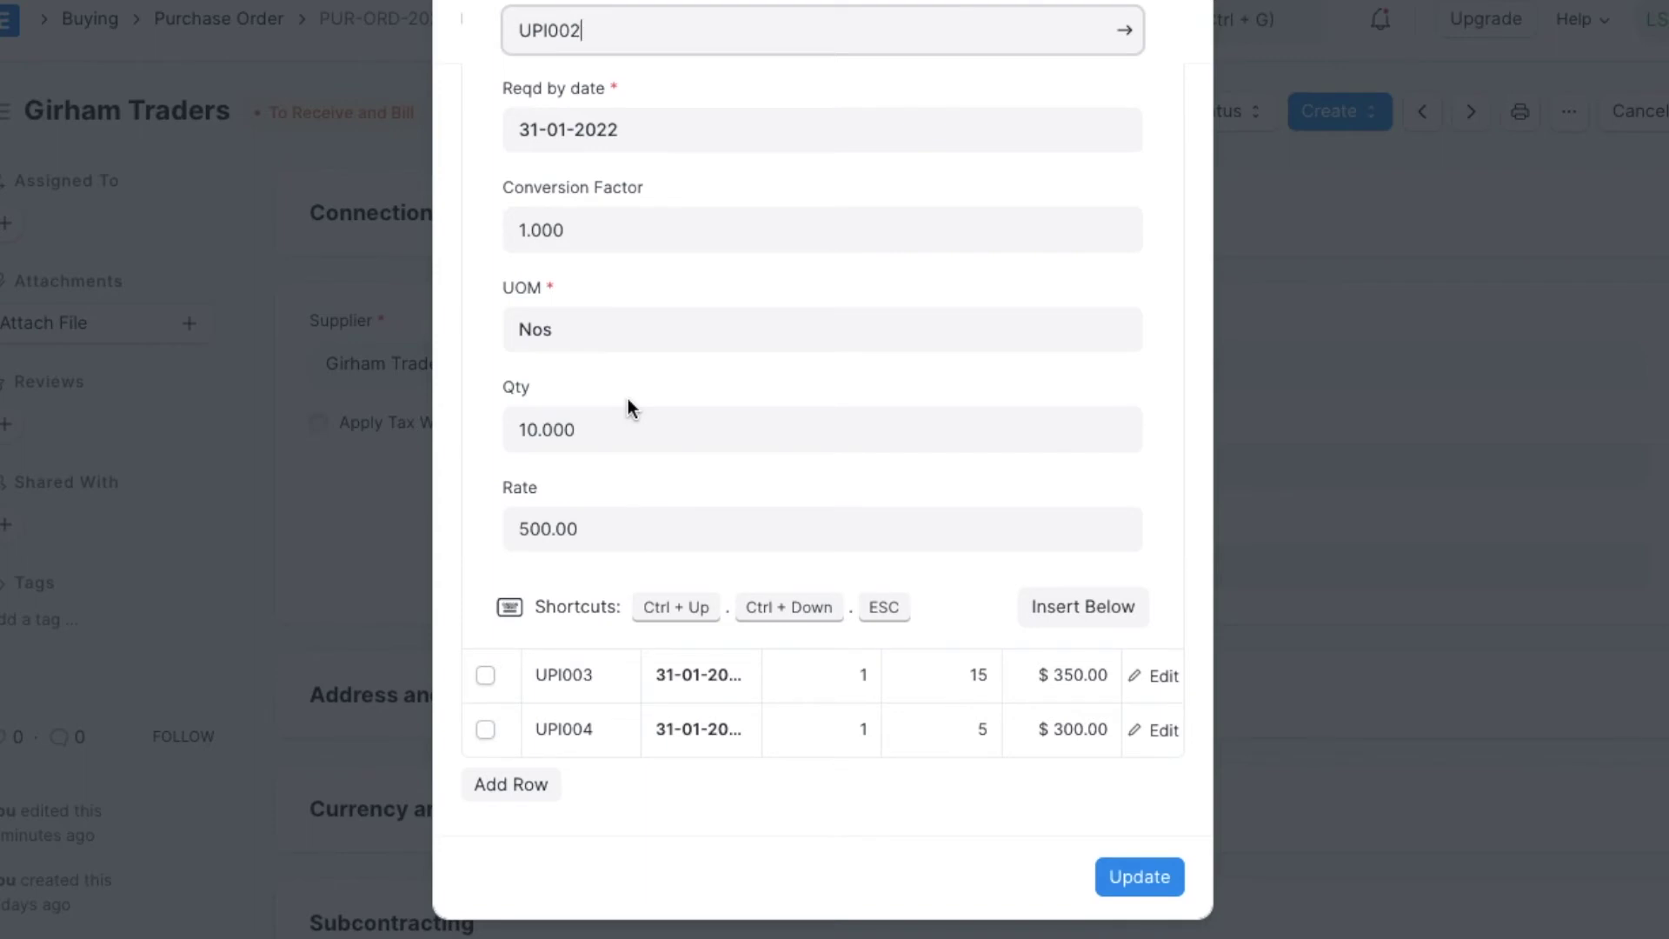
scroll(627, 401, up, 2)
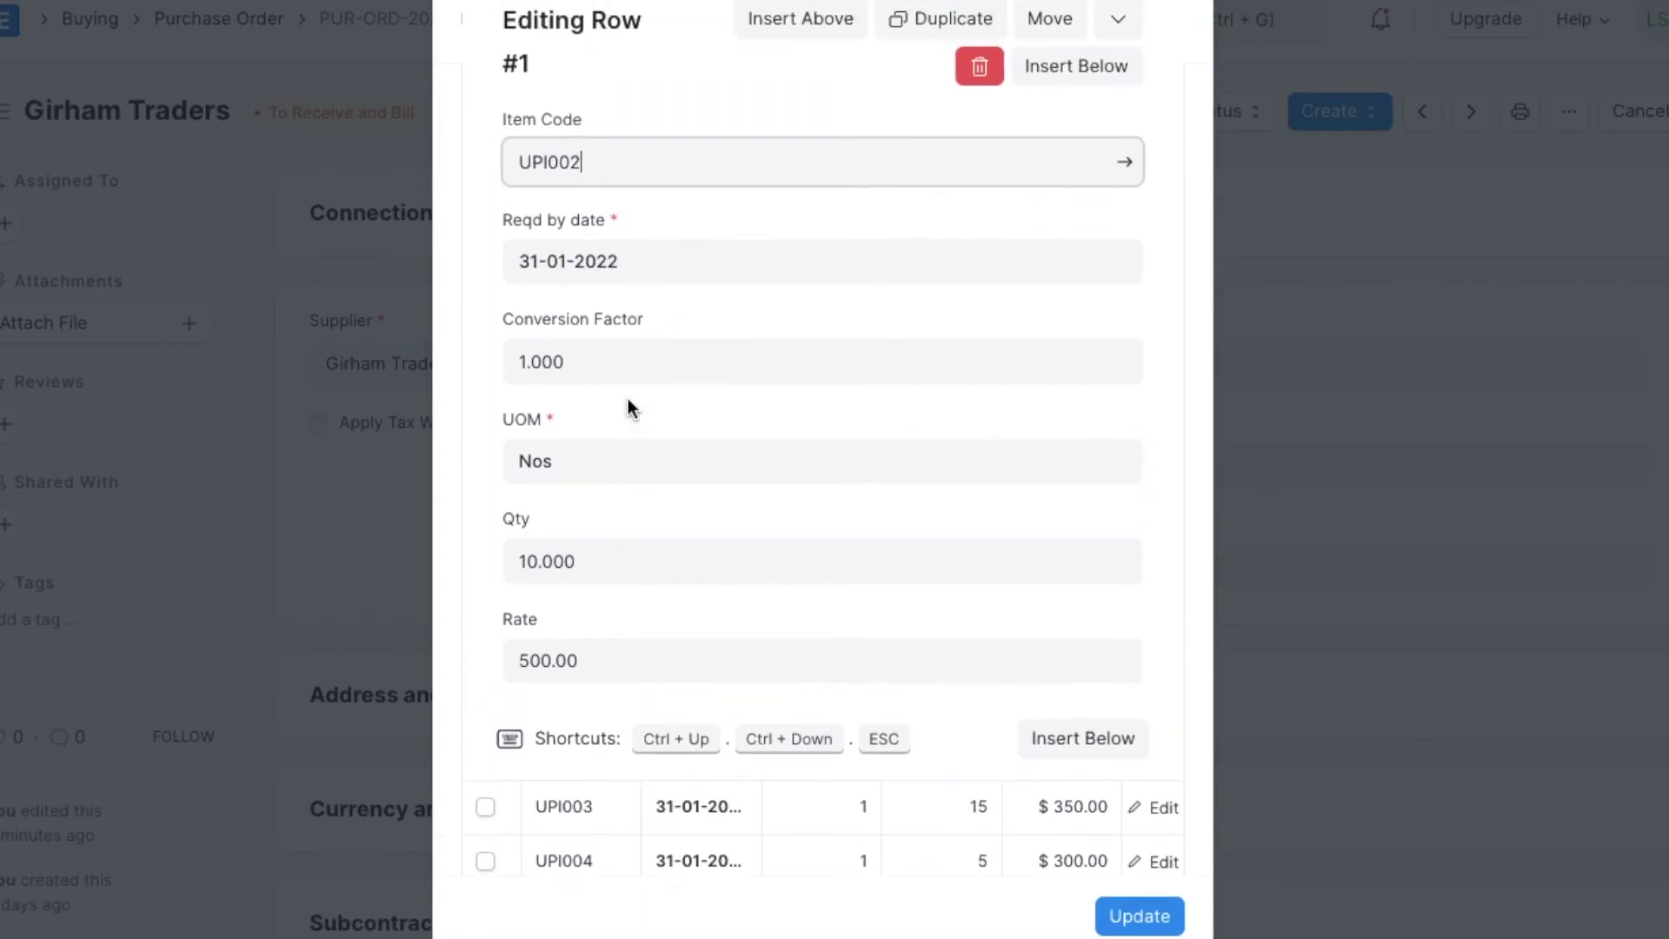
scroll(628, 402, up, 1)
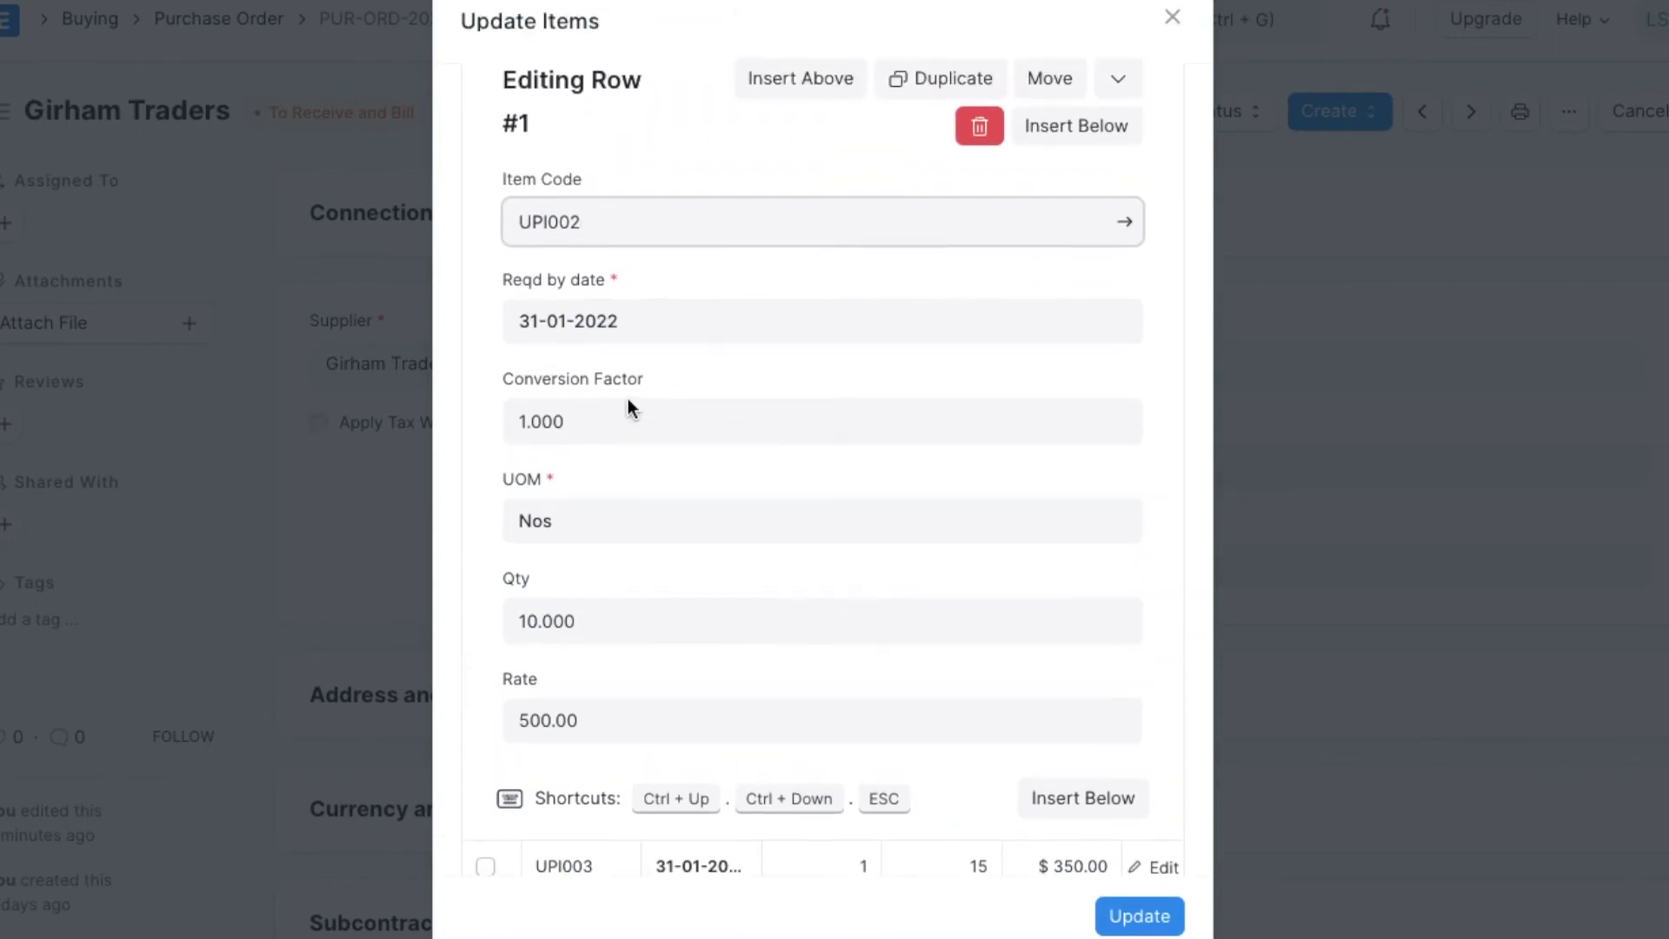
click(1119, 78)
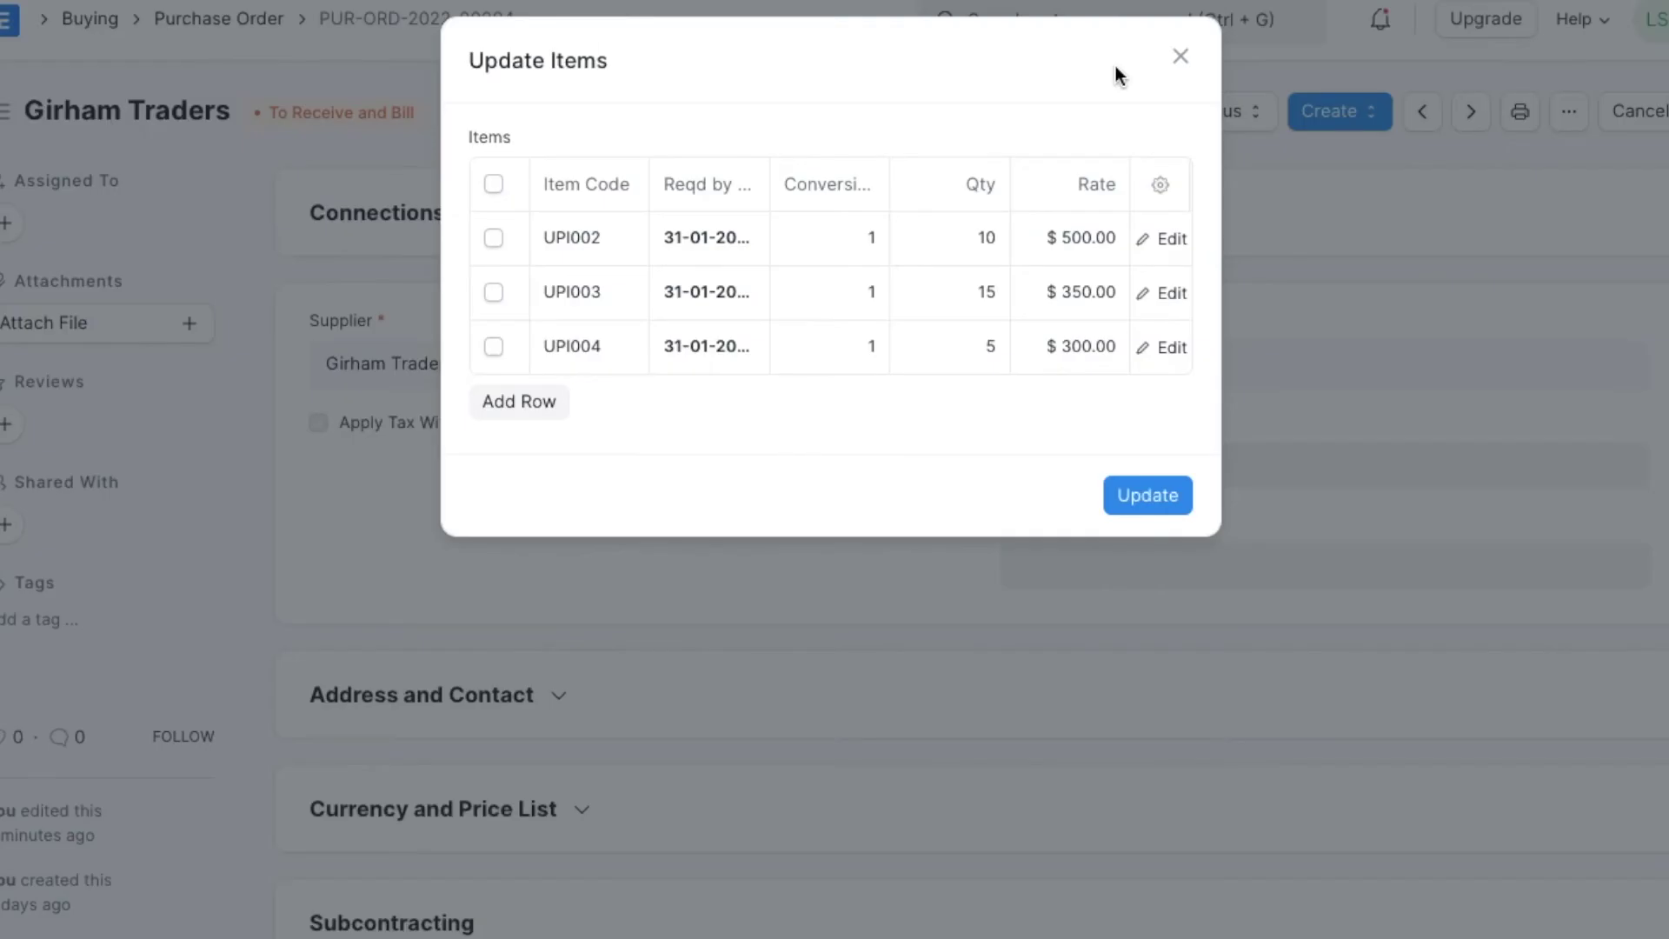
Delete the UPI004 row and update the order, leaving UPI002 and UPI003.
click(492, 351)
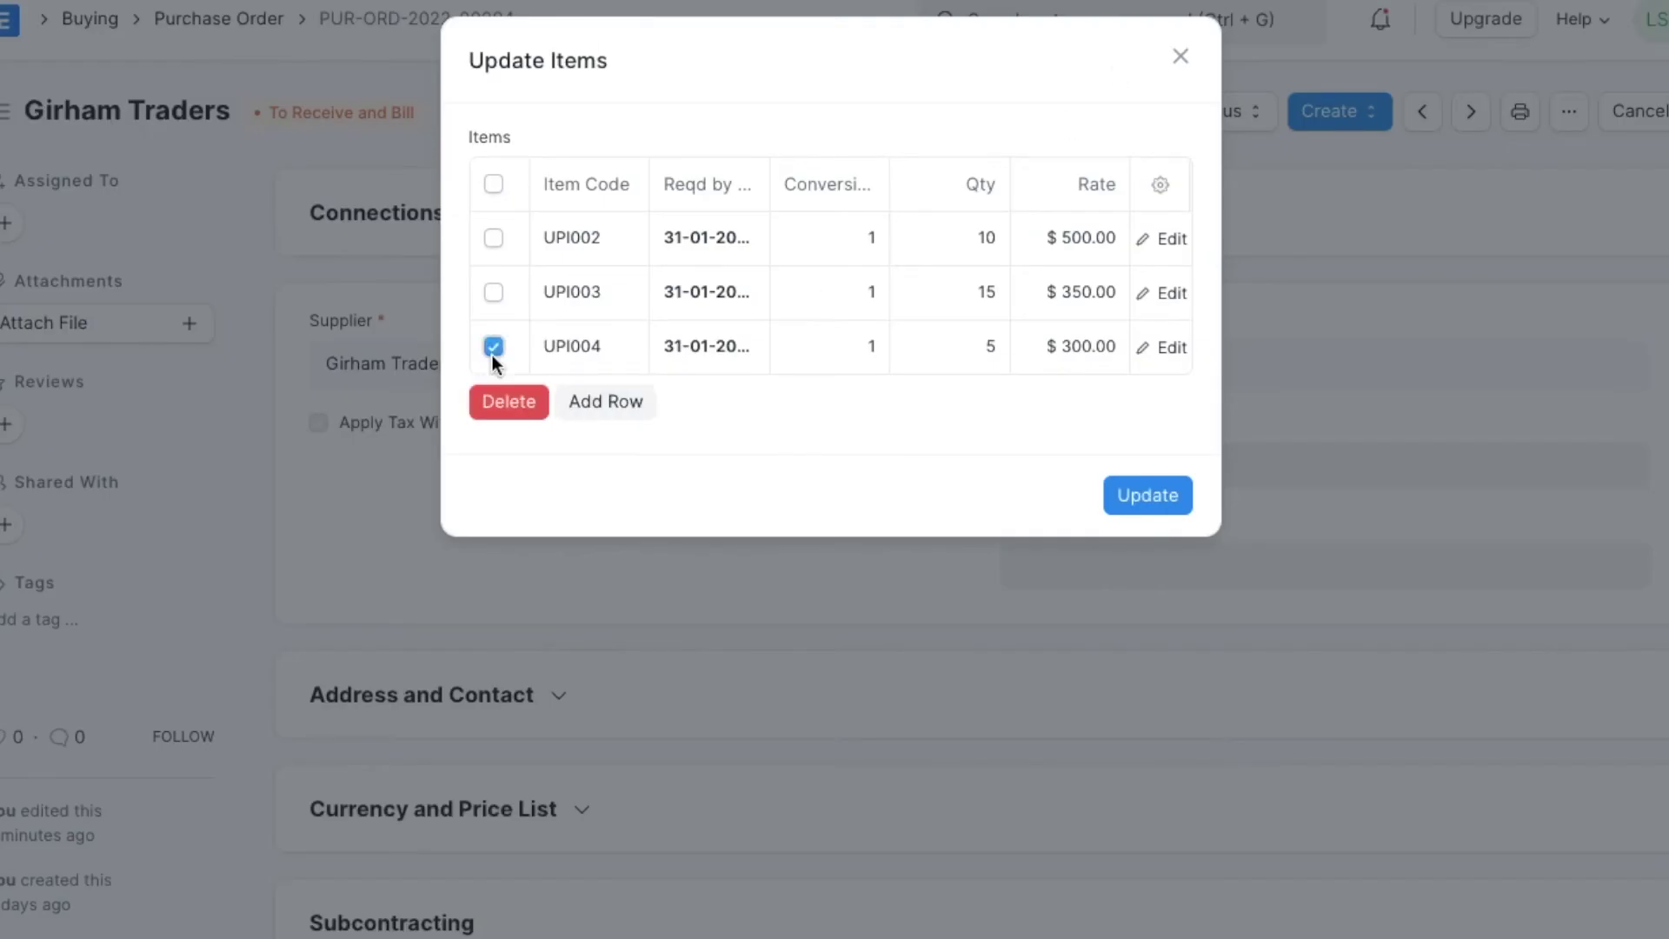
click(506, 406)
click(1123, 451)
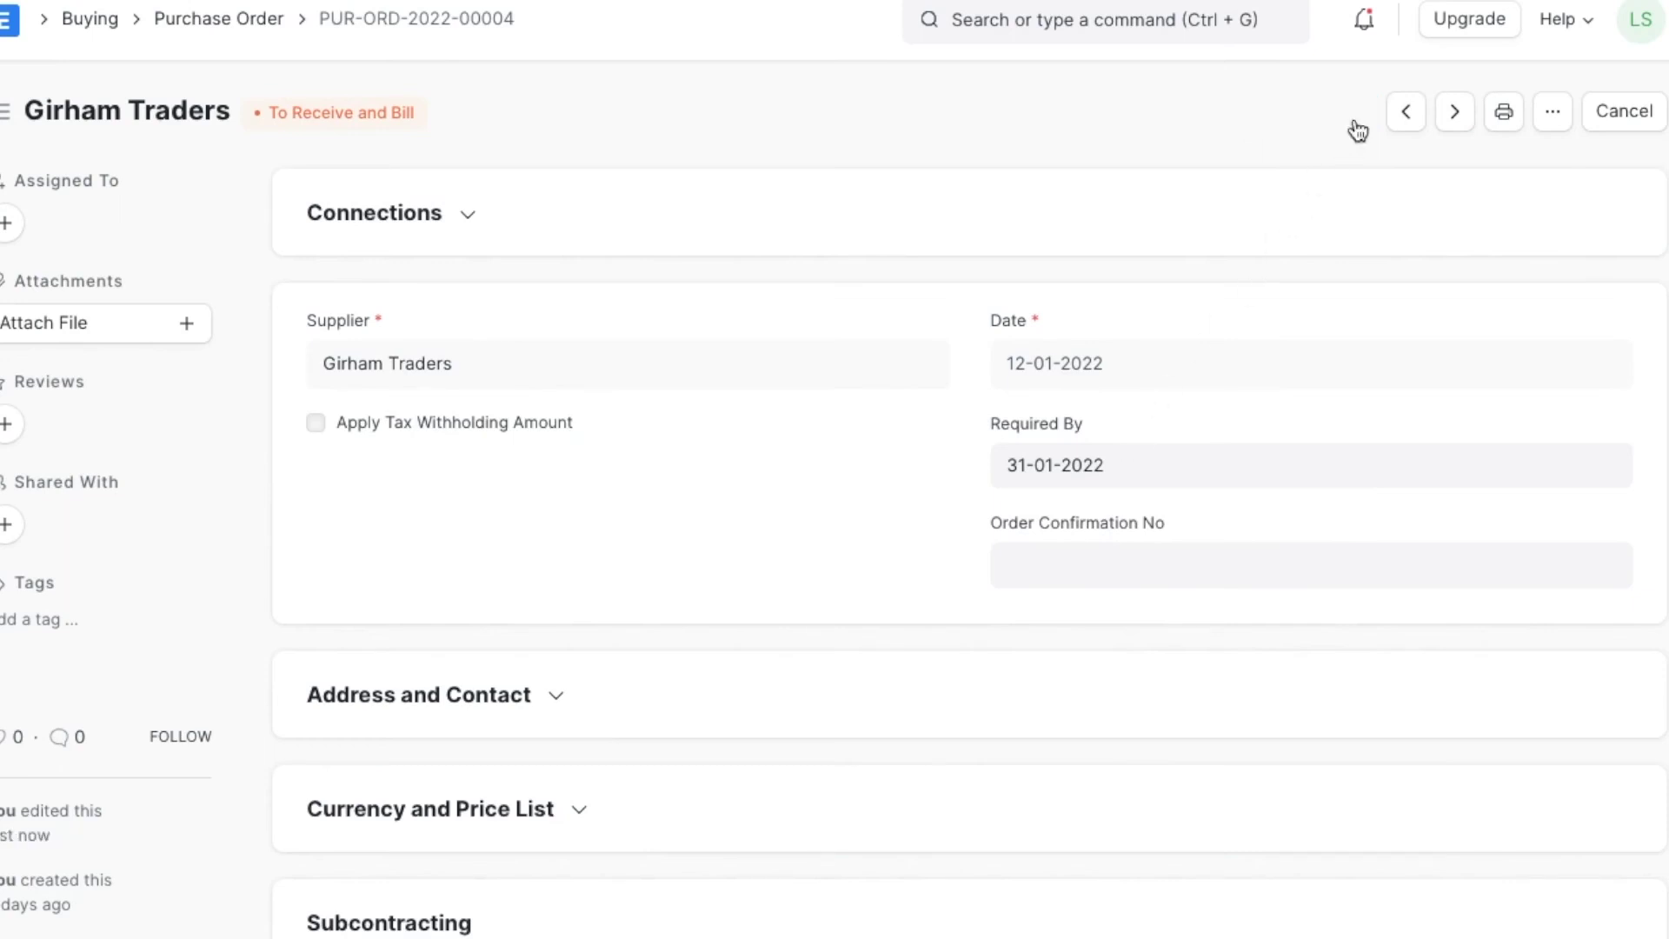
click(1356, 123)
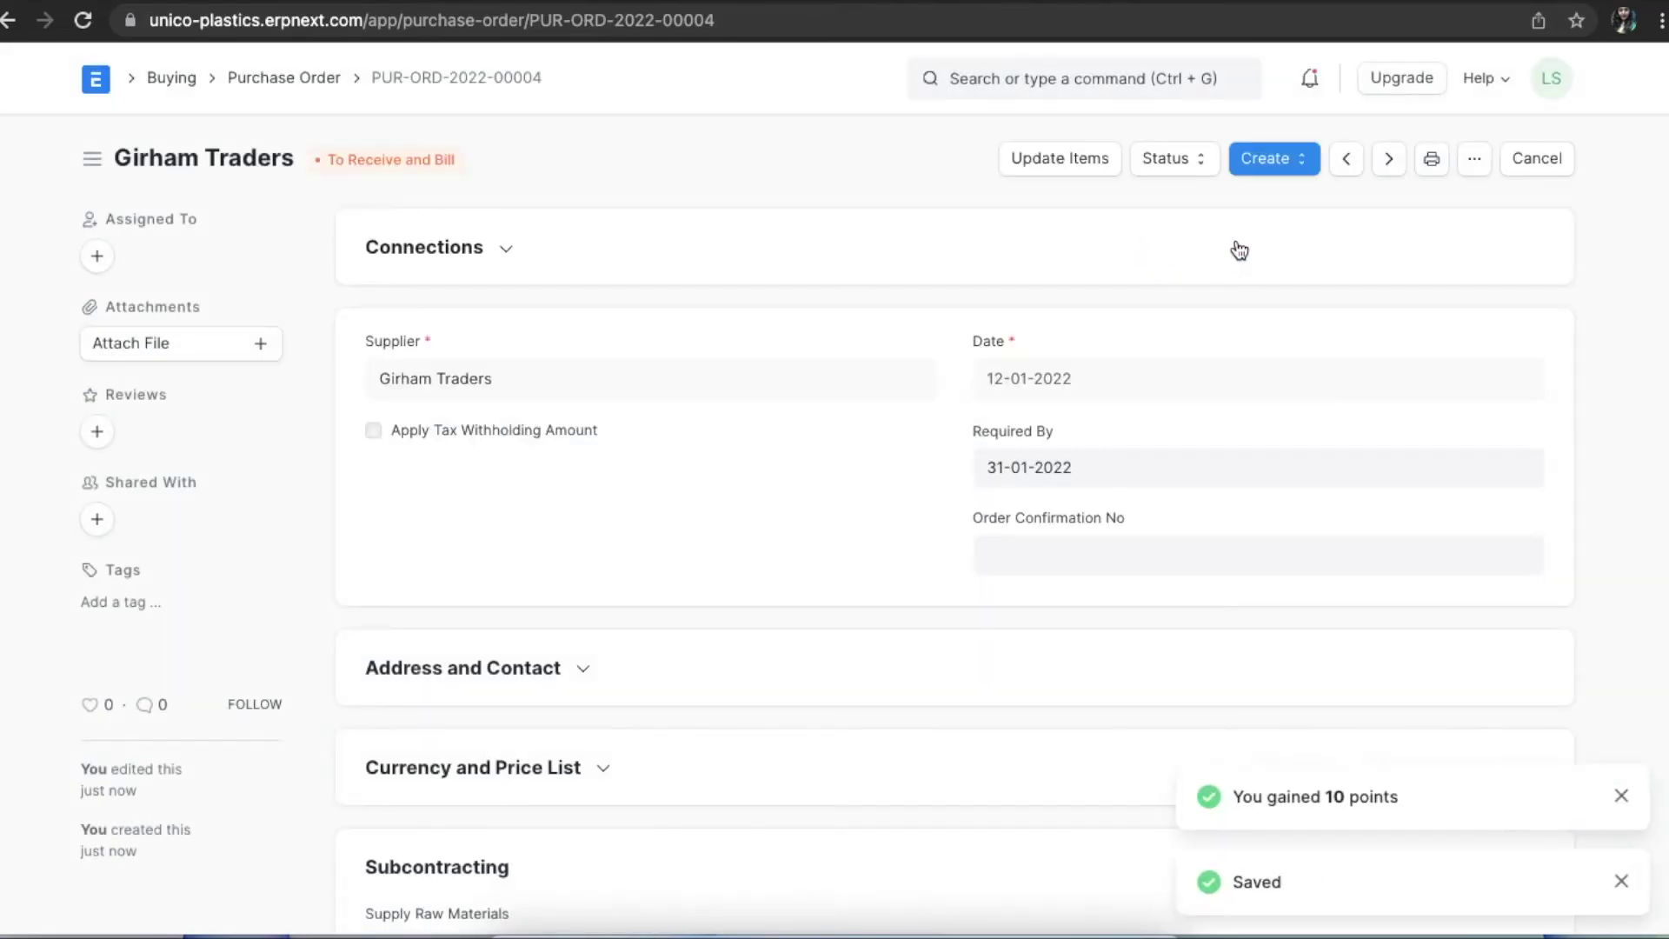
Check the Status options for holding or closing PUR-ORD-2022-00004.
click(1186, 159)
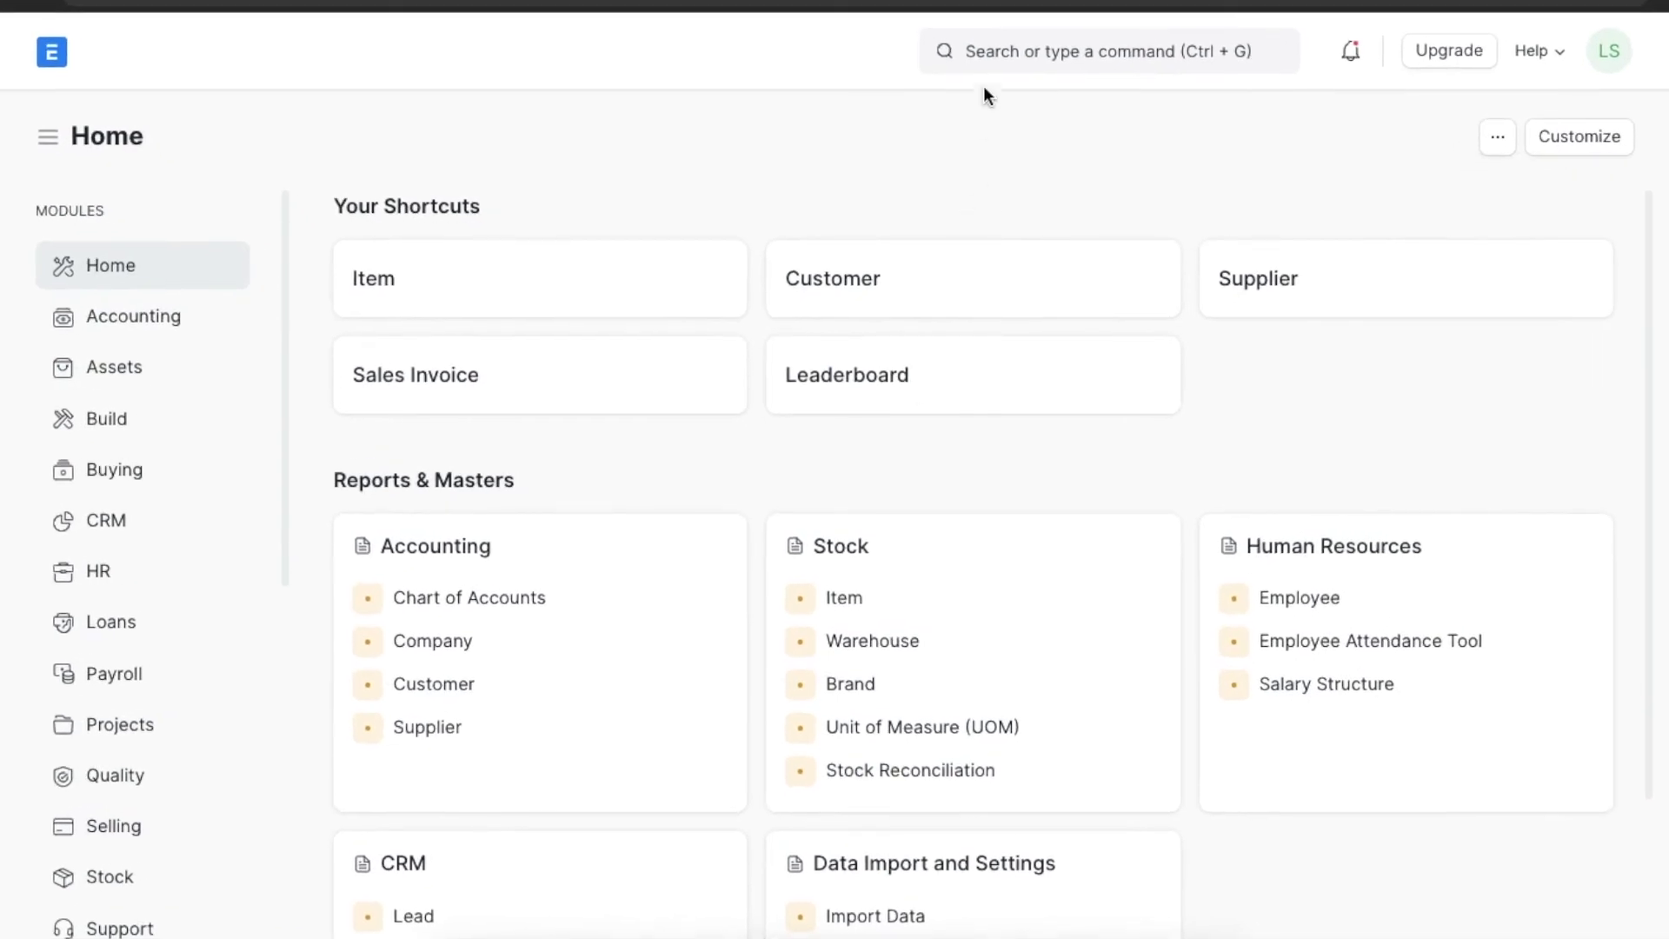
Open the Plastic Furniture Set request from the Material Request list.
click(989, 61)
text(material re)
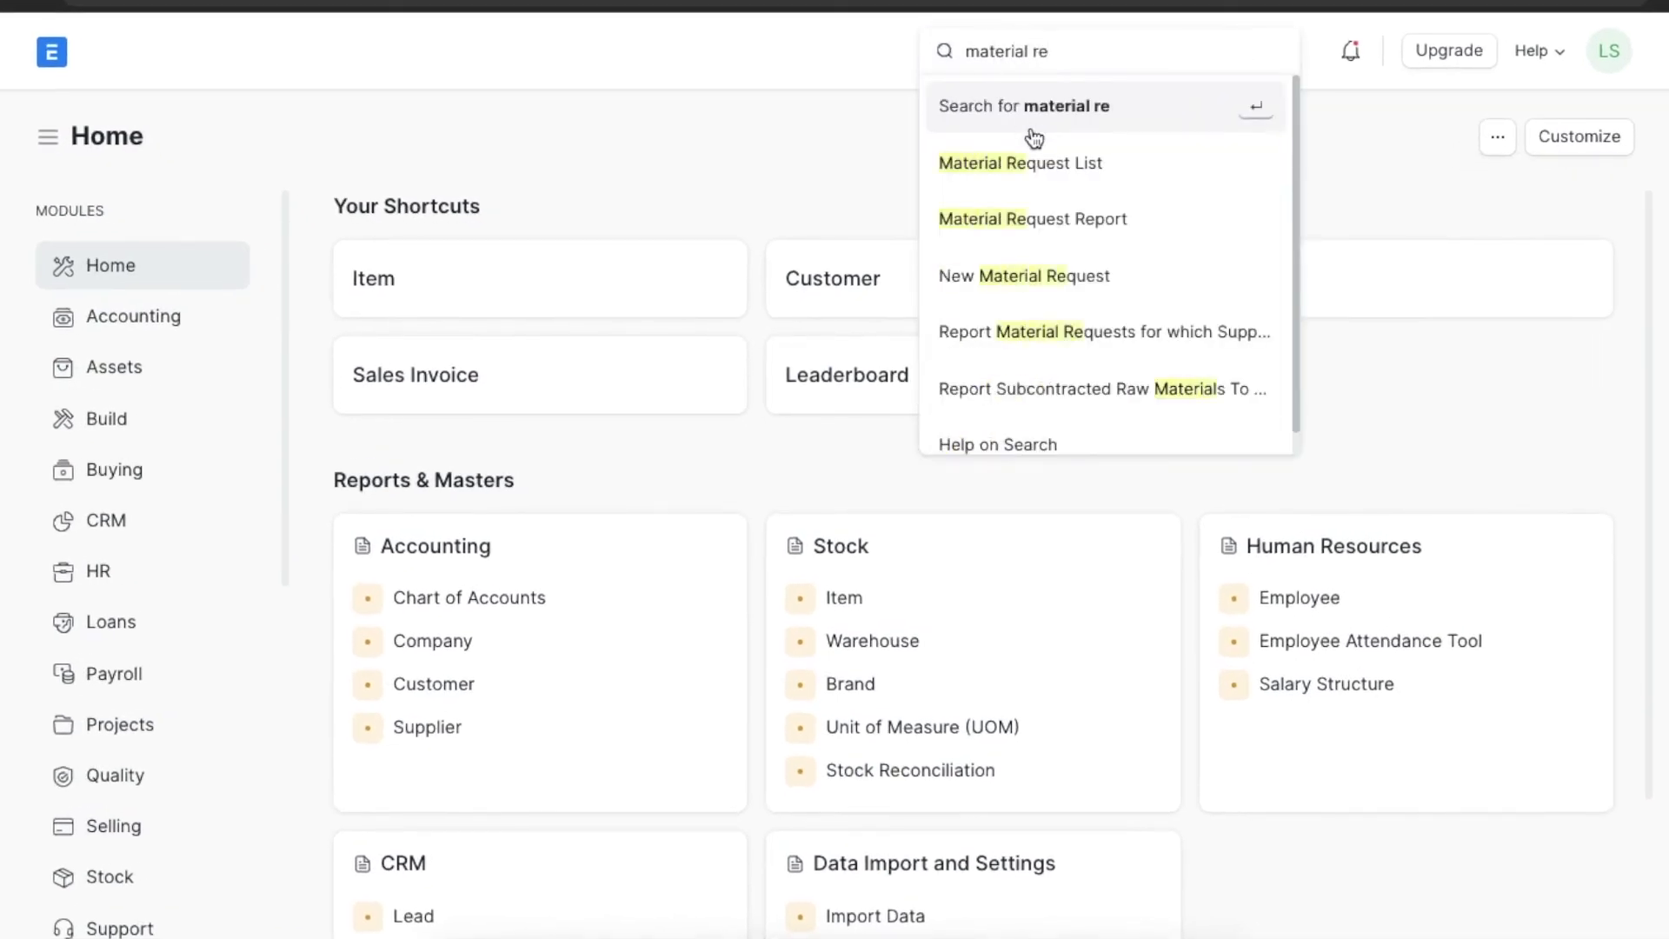
click(1091, 173)
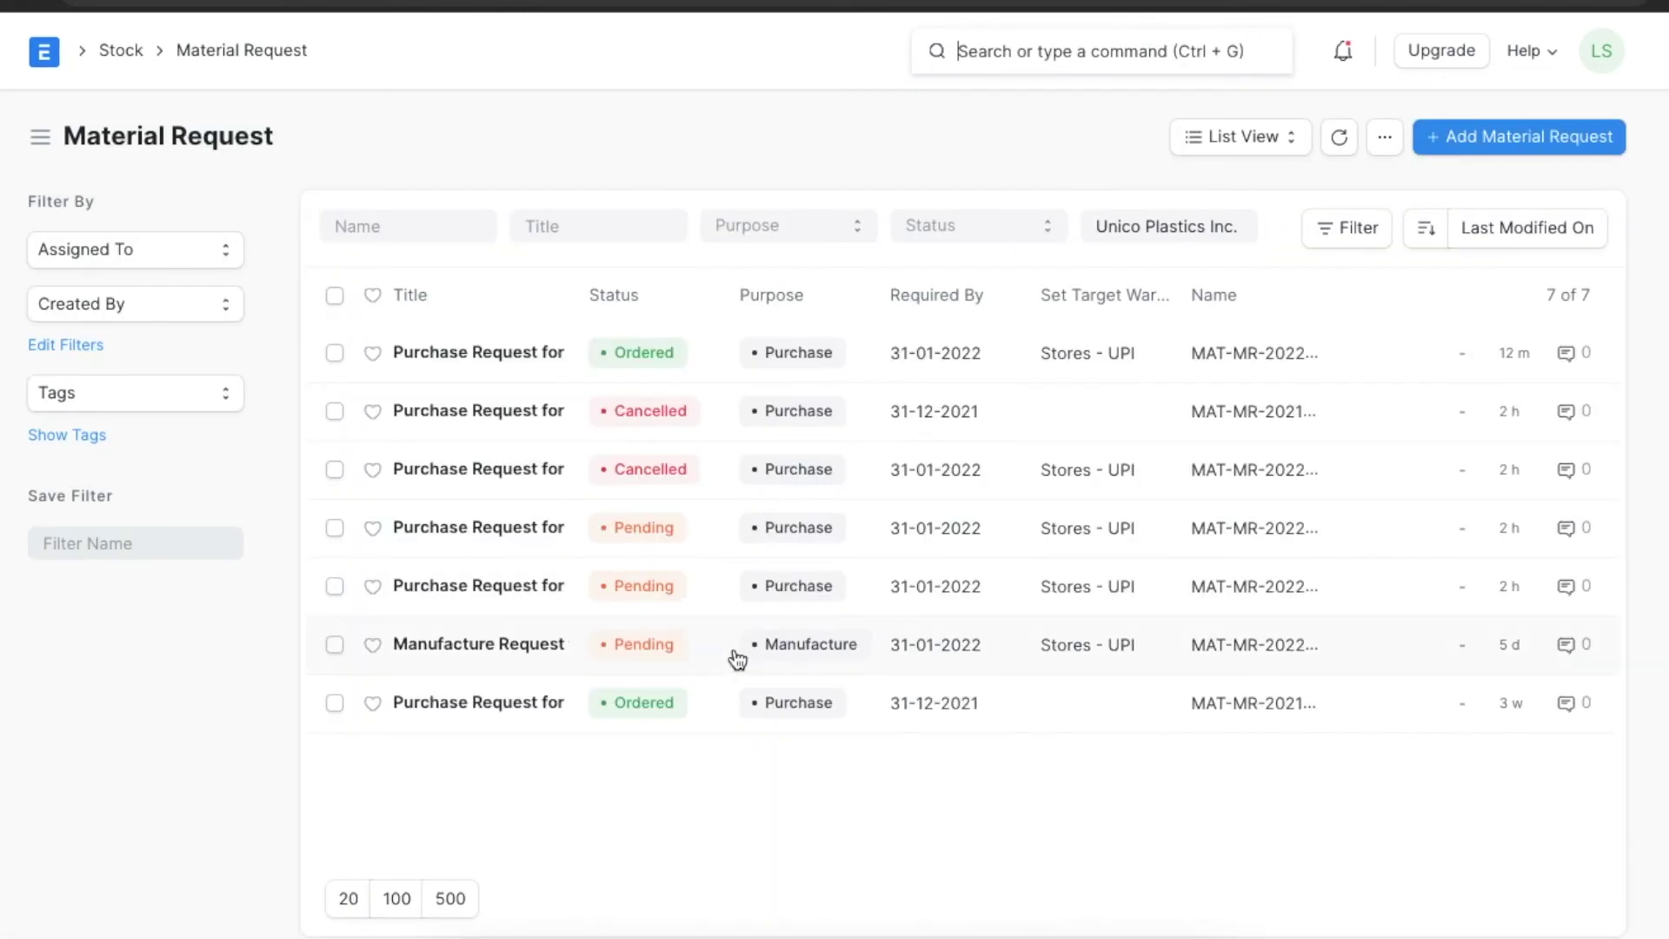
scroll(733, 660, down, 1)
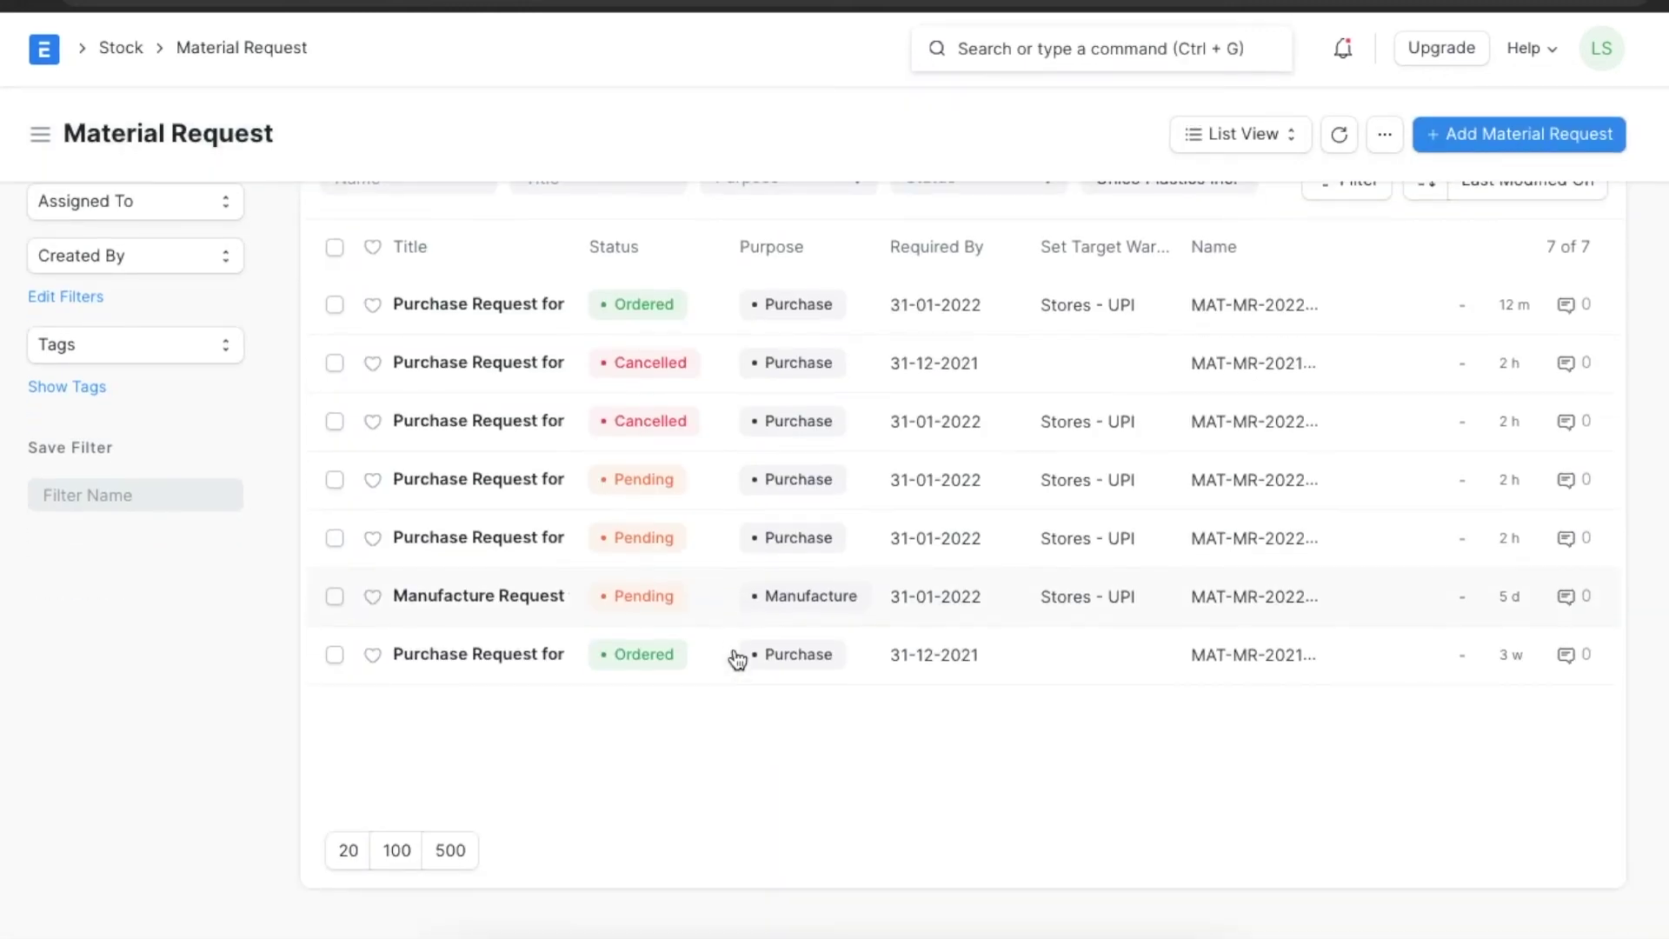
click(530, 542)
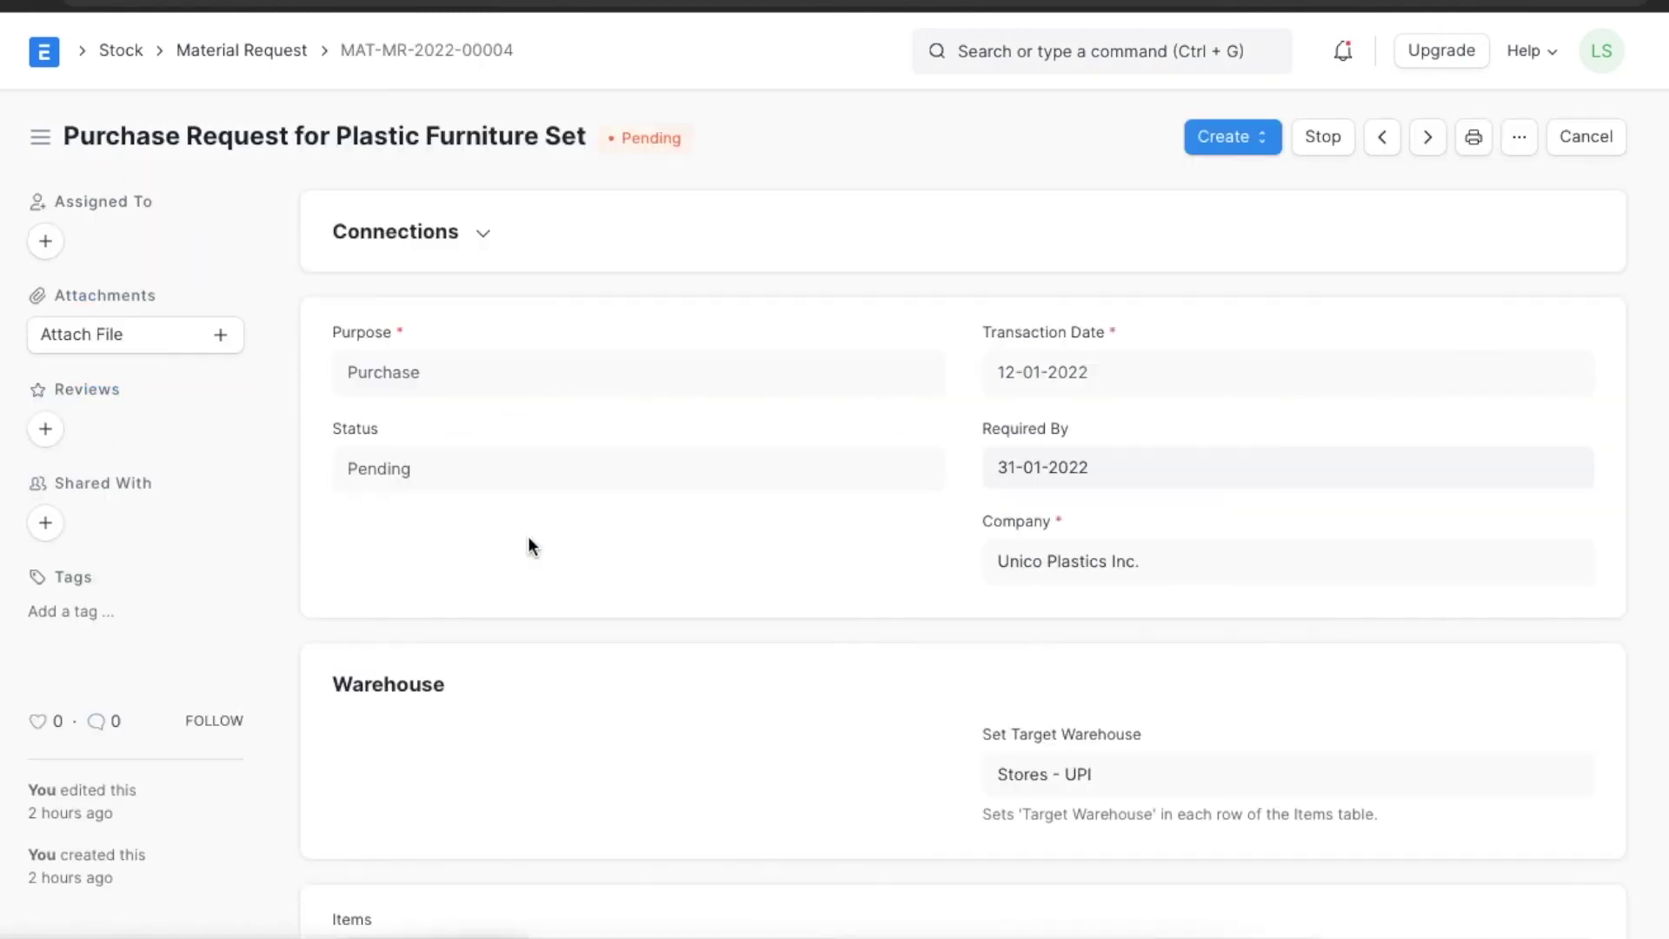
Create a Girham Traders purchase order from the request, then save and submit it.
click(1252, 140)
click(1260, 191)
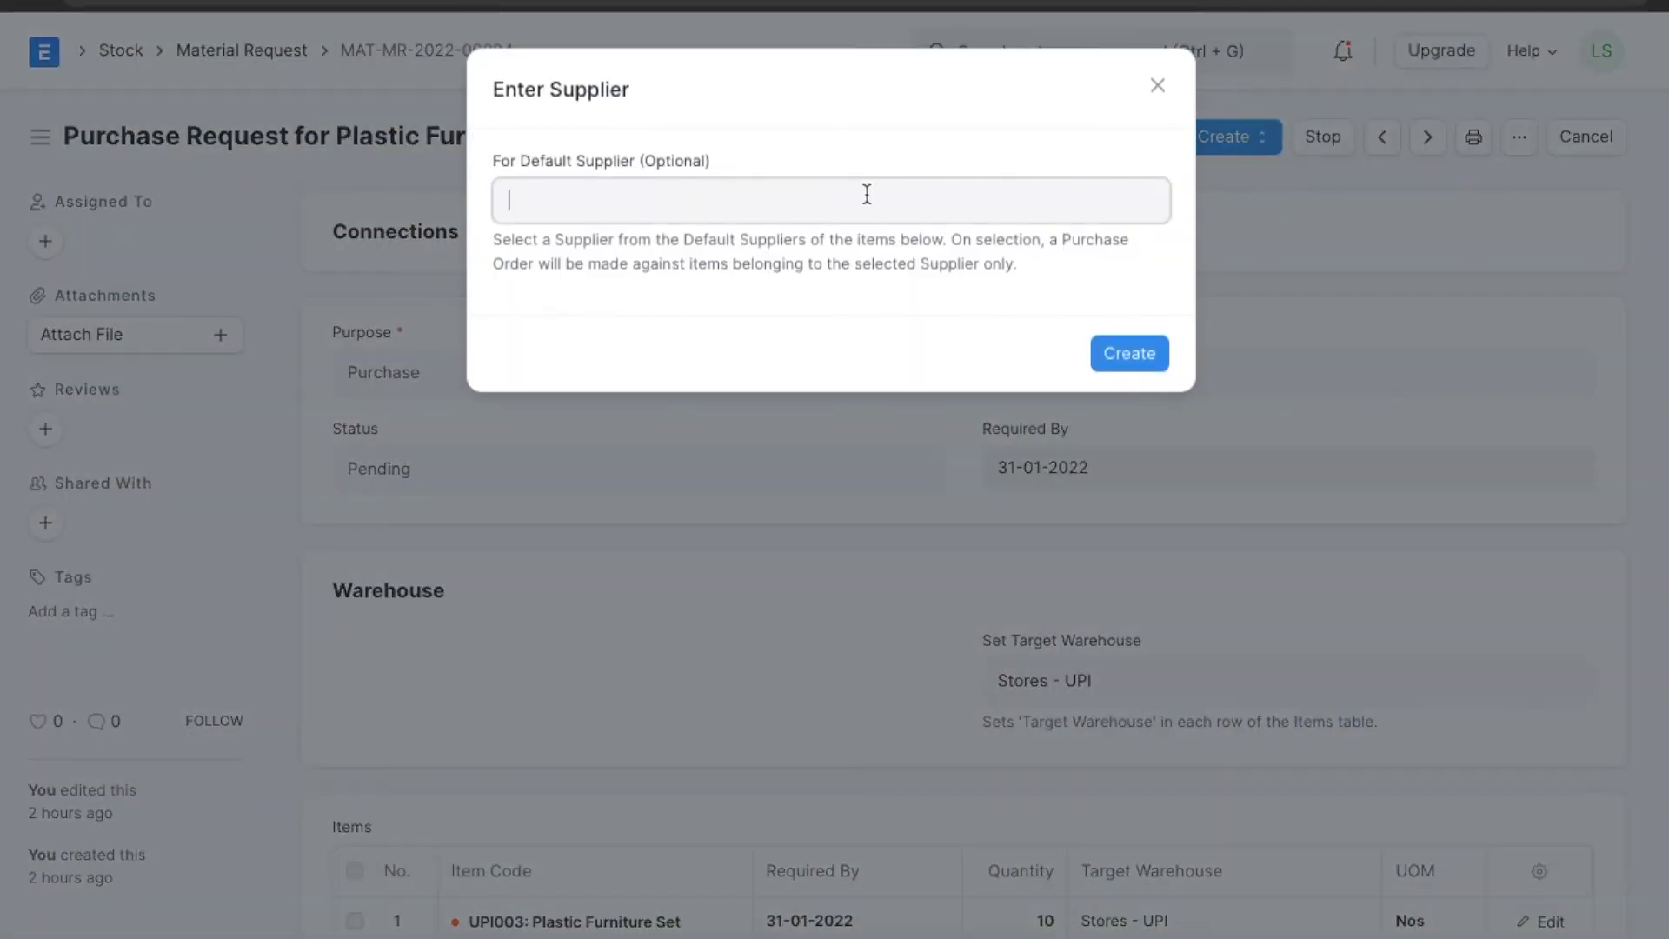
click(784, 249)
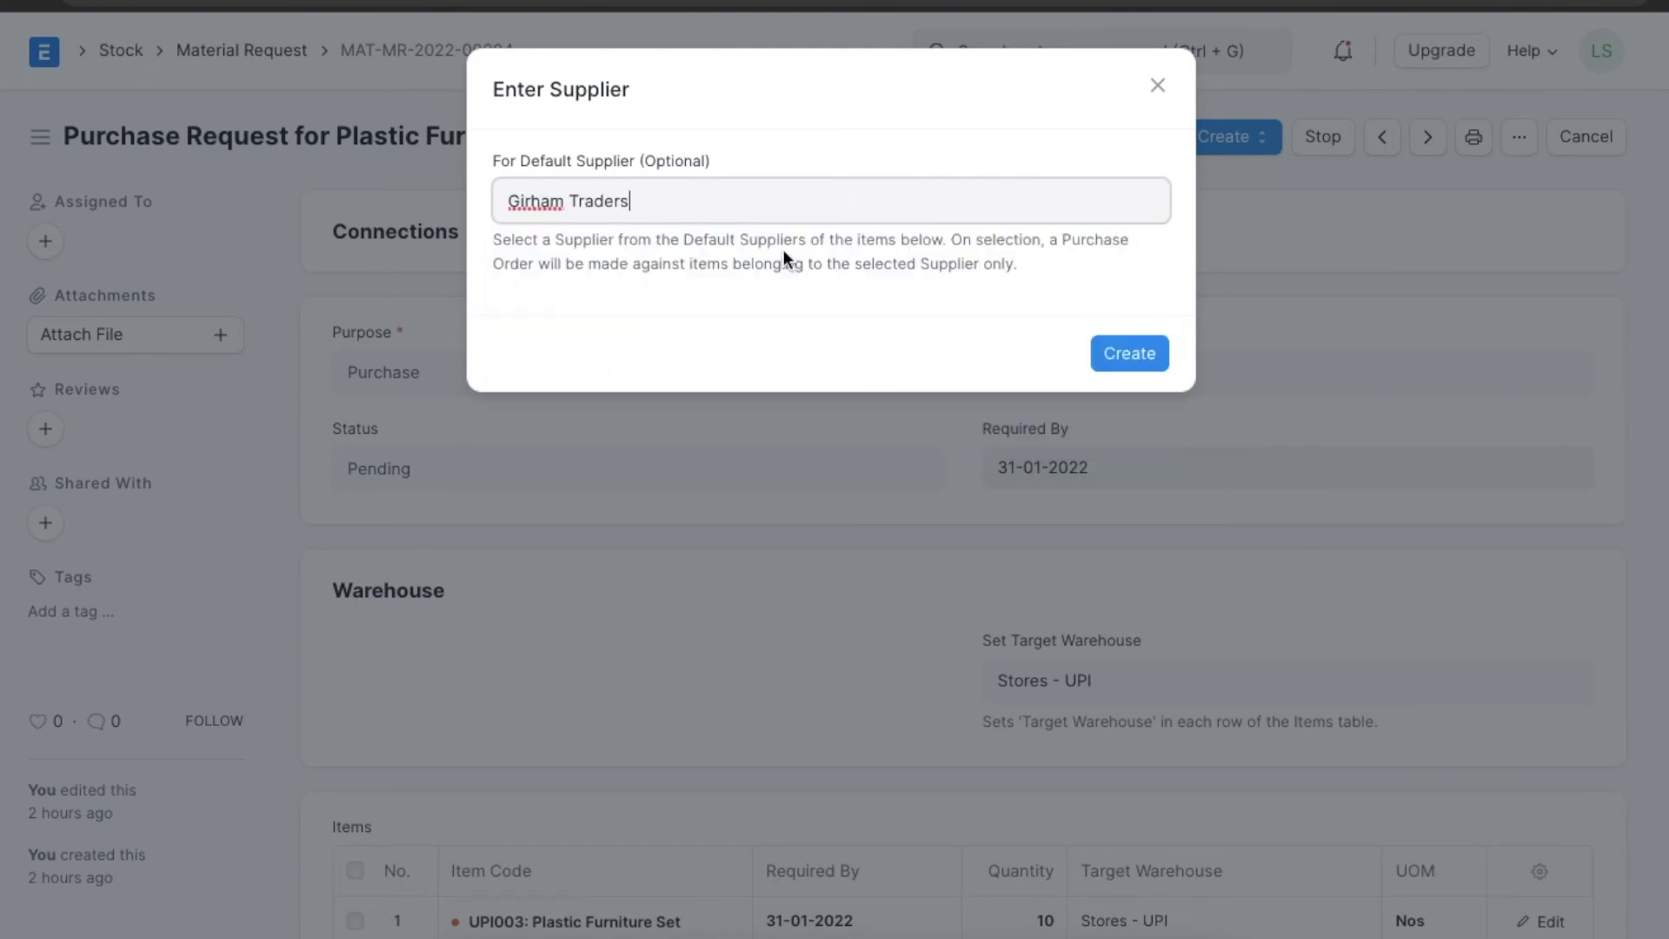
click(1135, 358)
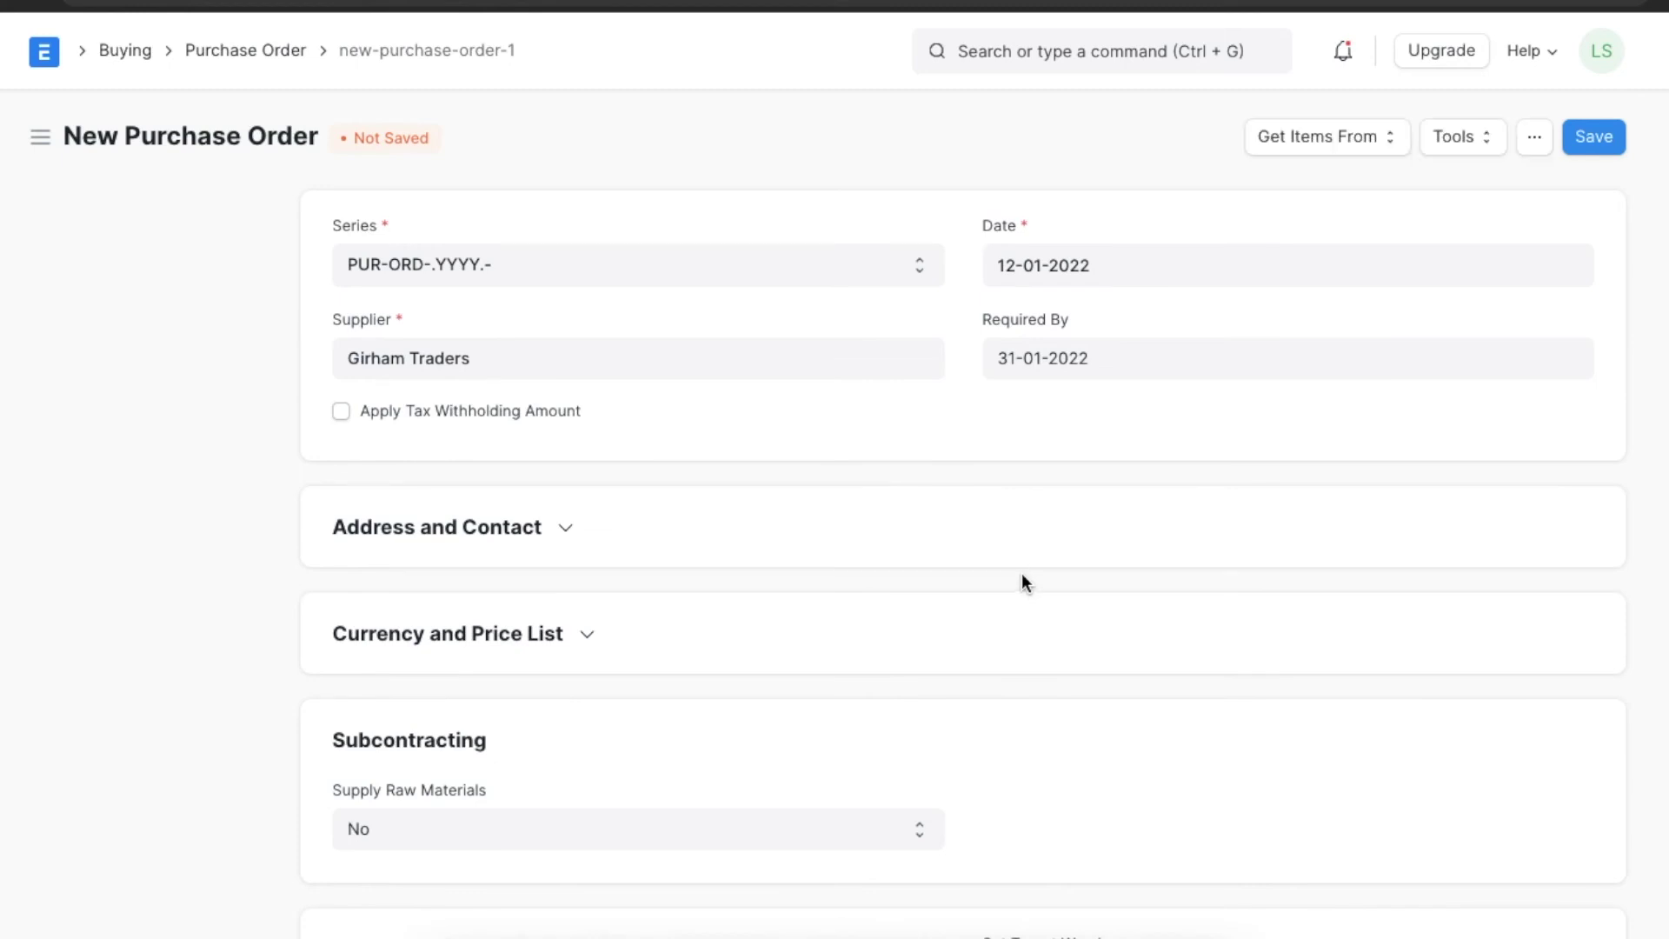
scroll(1020, 574, down, 7)
scroll(1021, 572, up, 7)
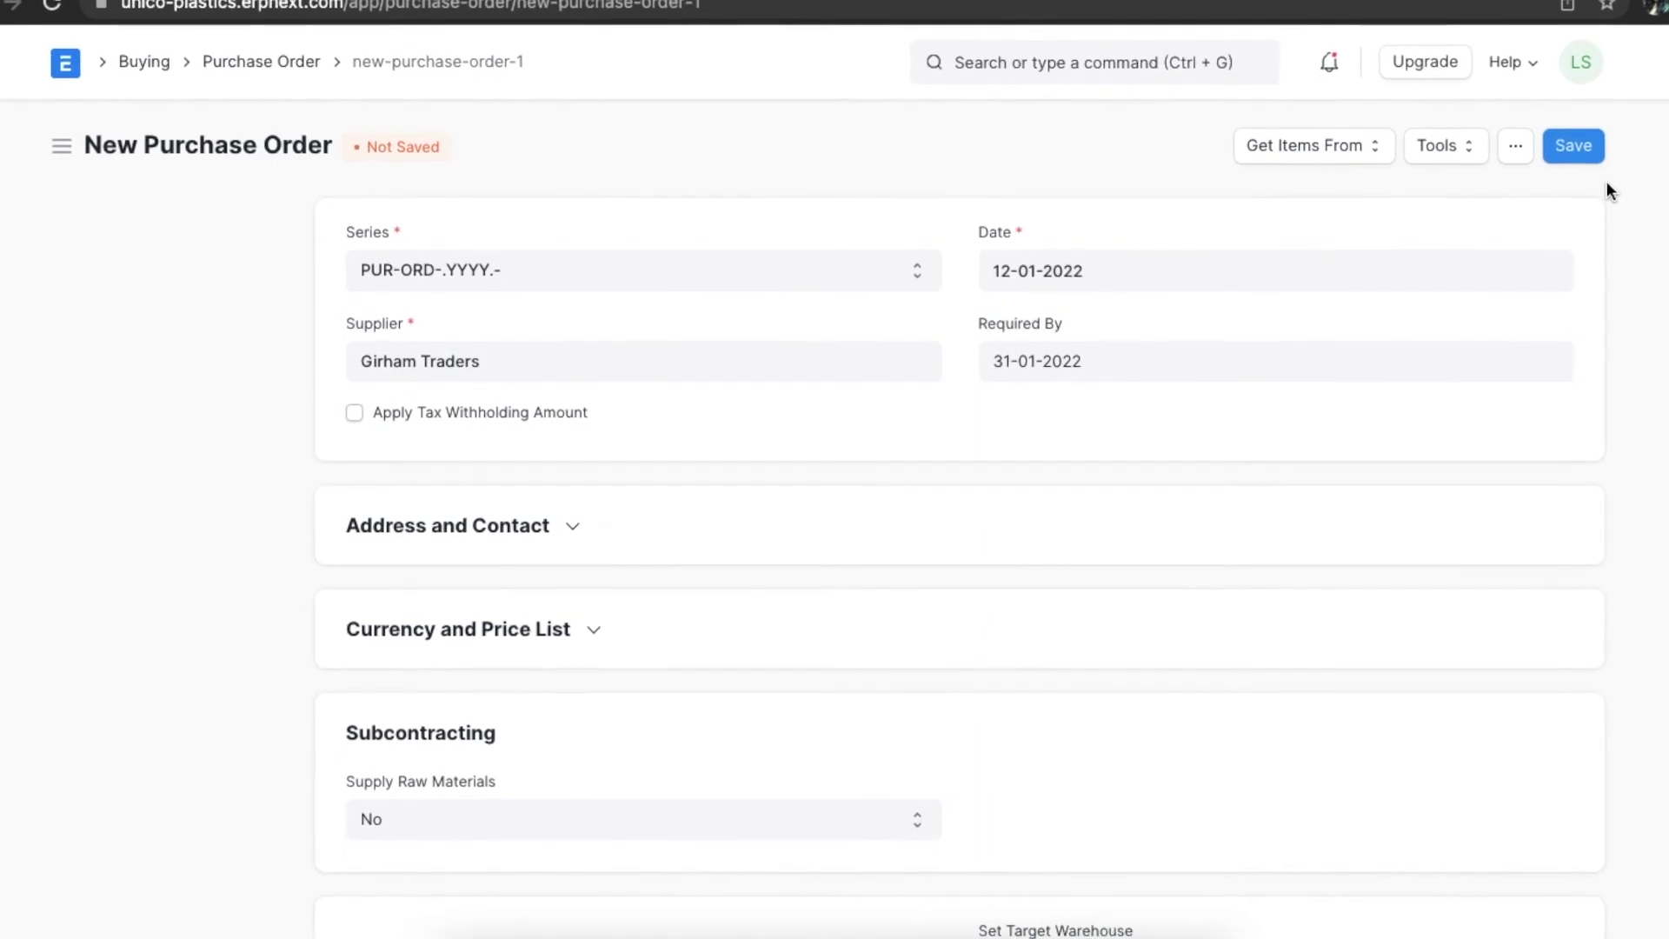
click(1552, 155)
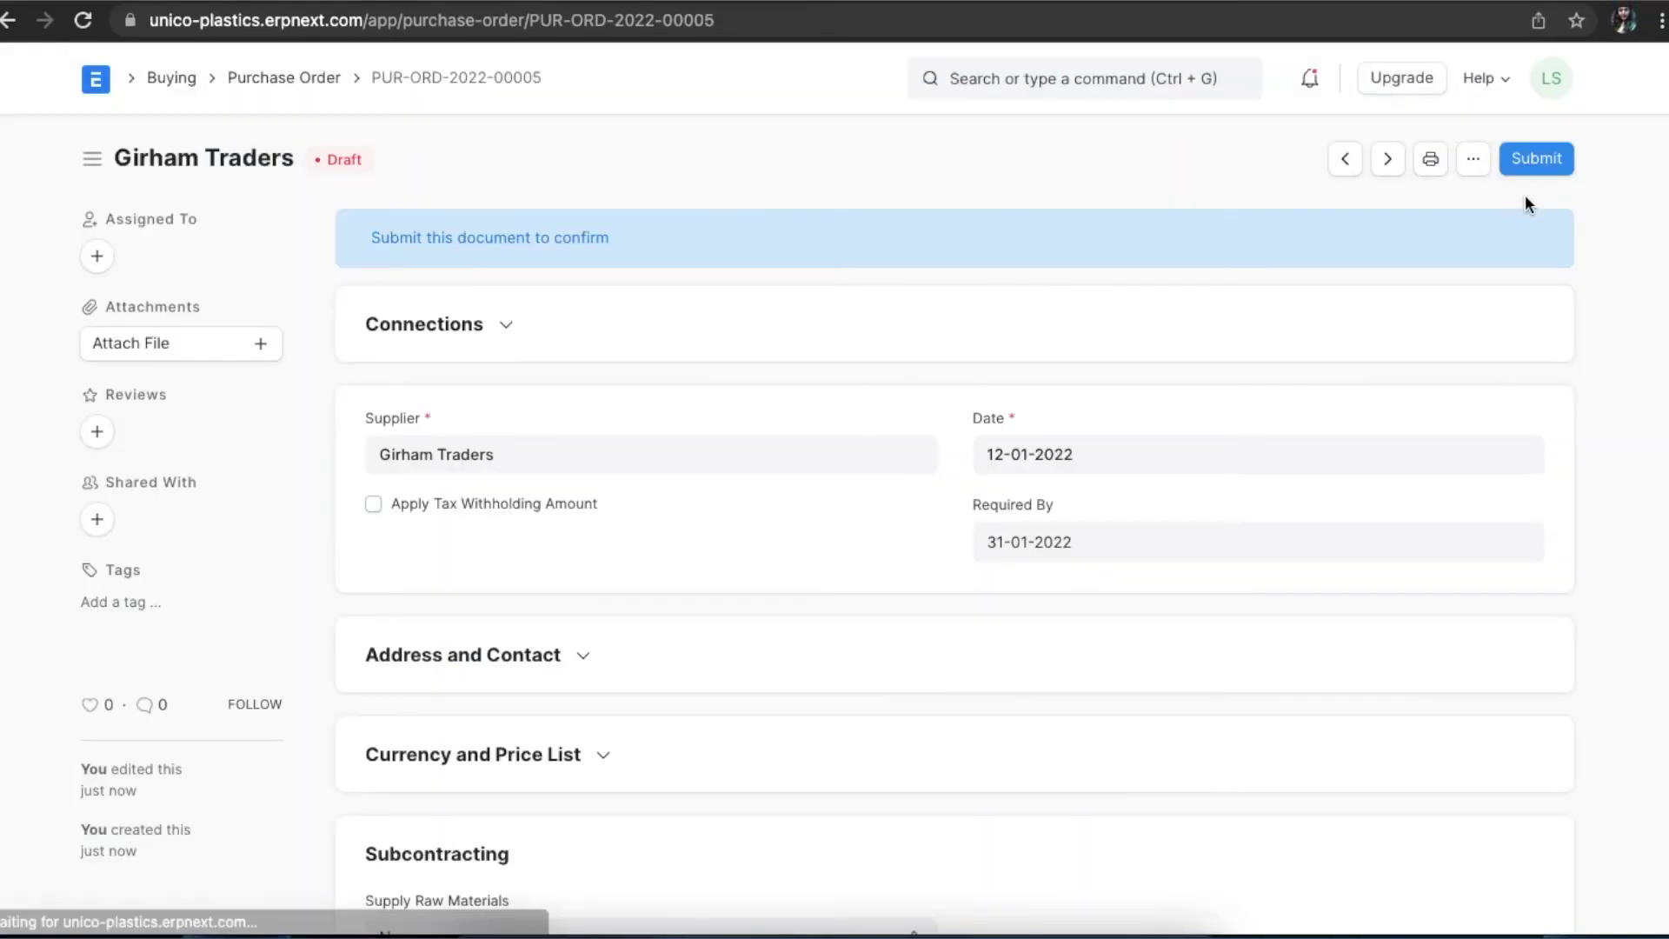
click(1541, 160)
click(1121, 257)
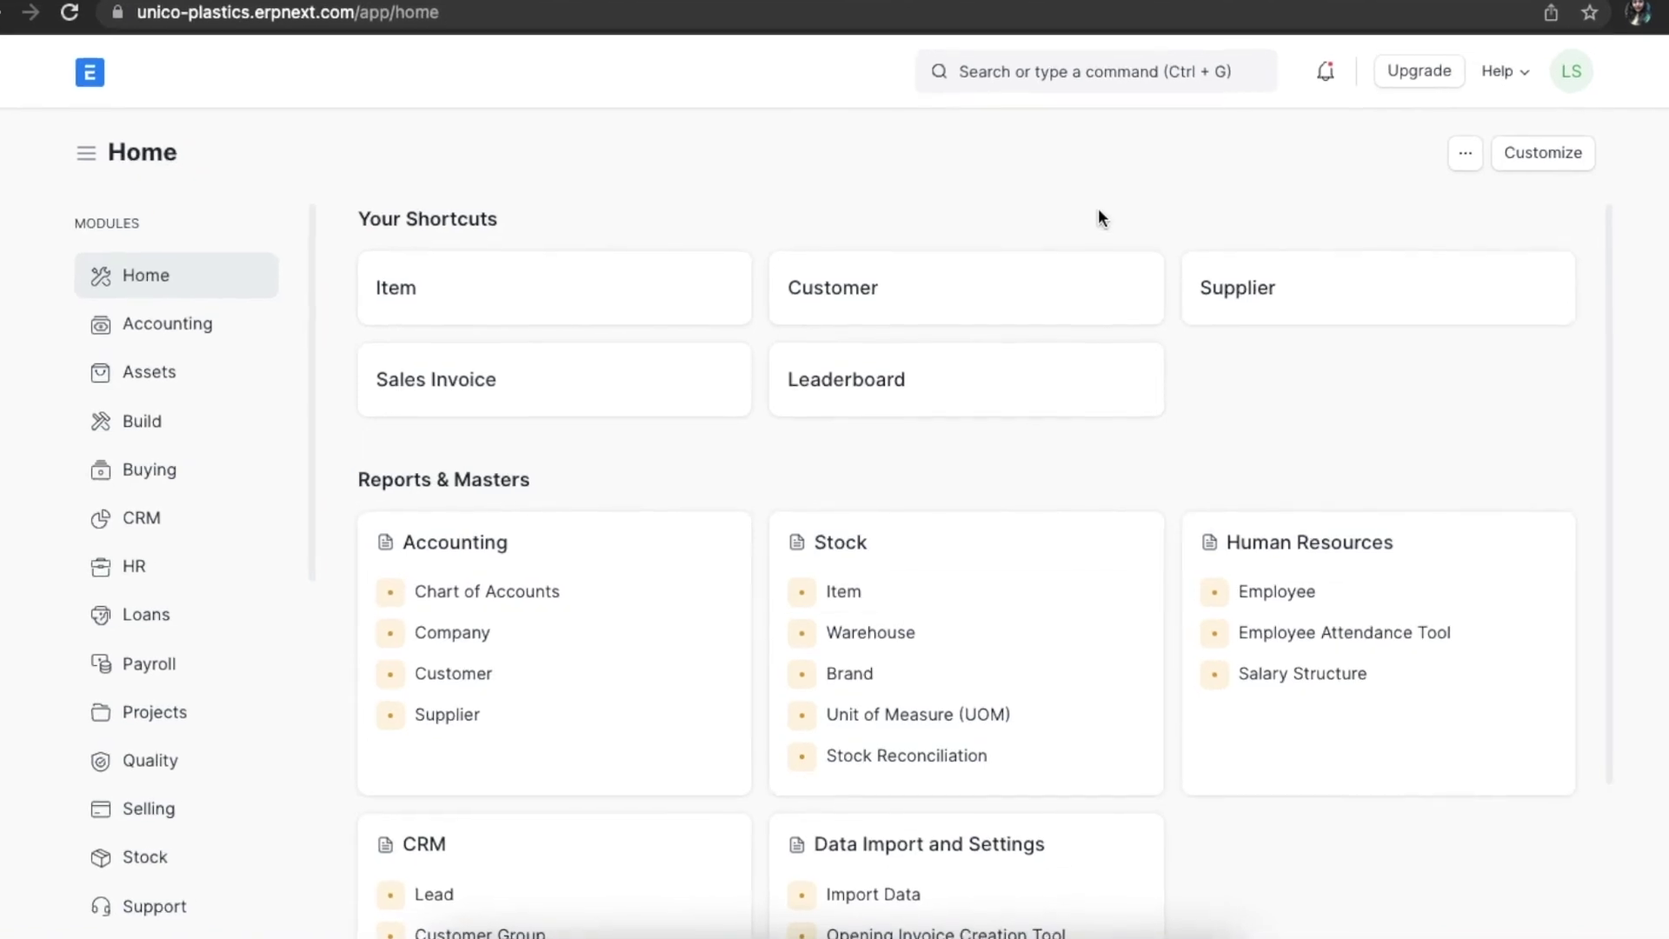
Open the Watkon Inc. quotation from the Supplier Quotation list.
click(1096, 65)
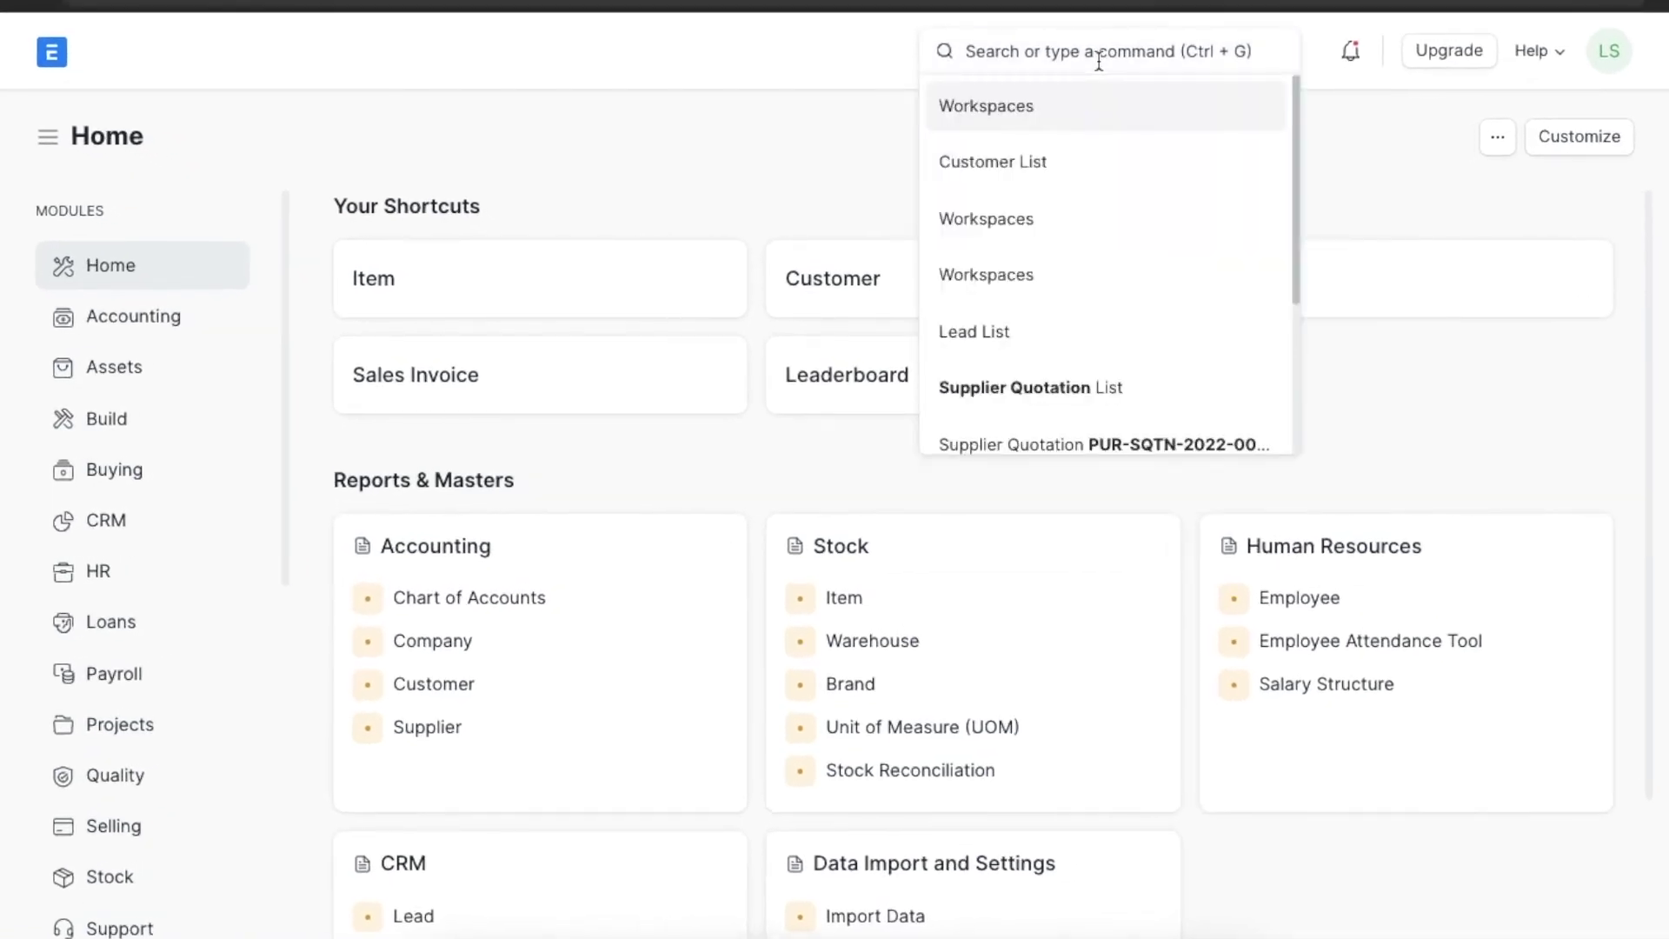
text(supplier)
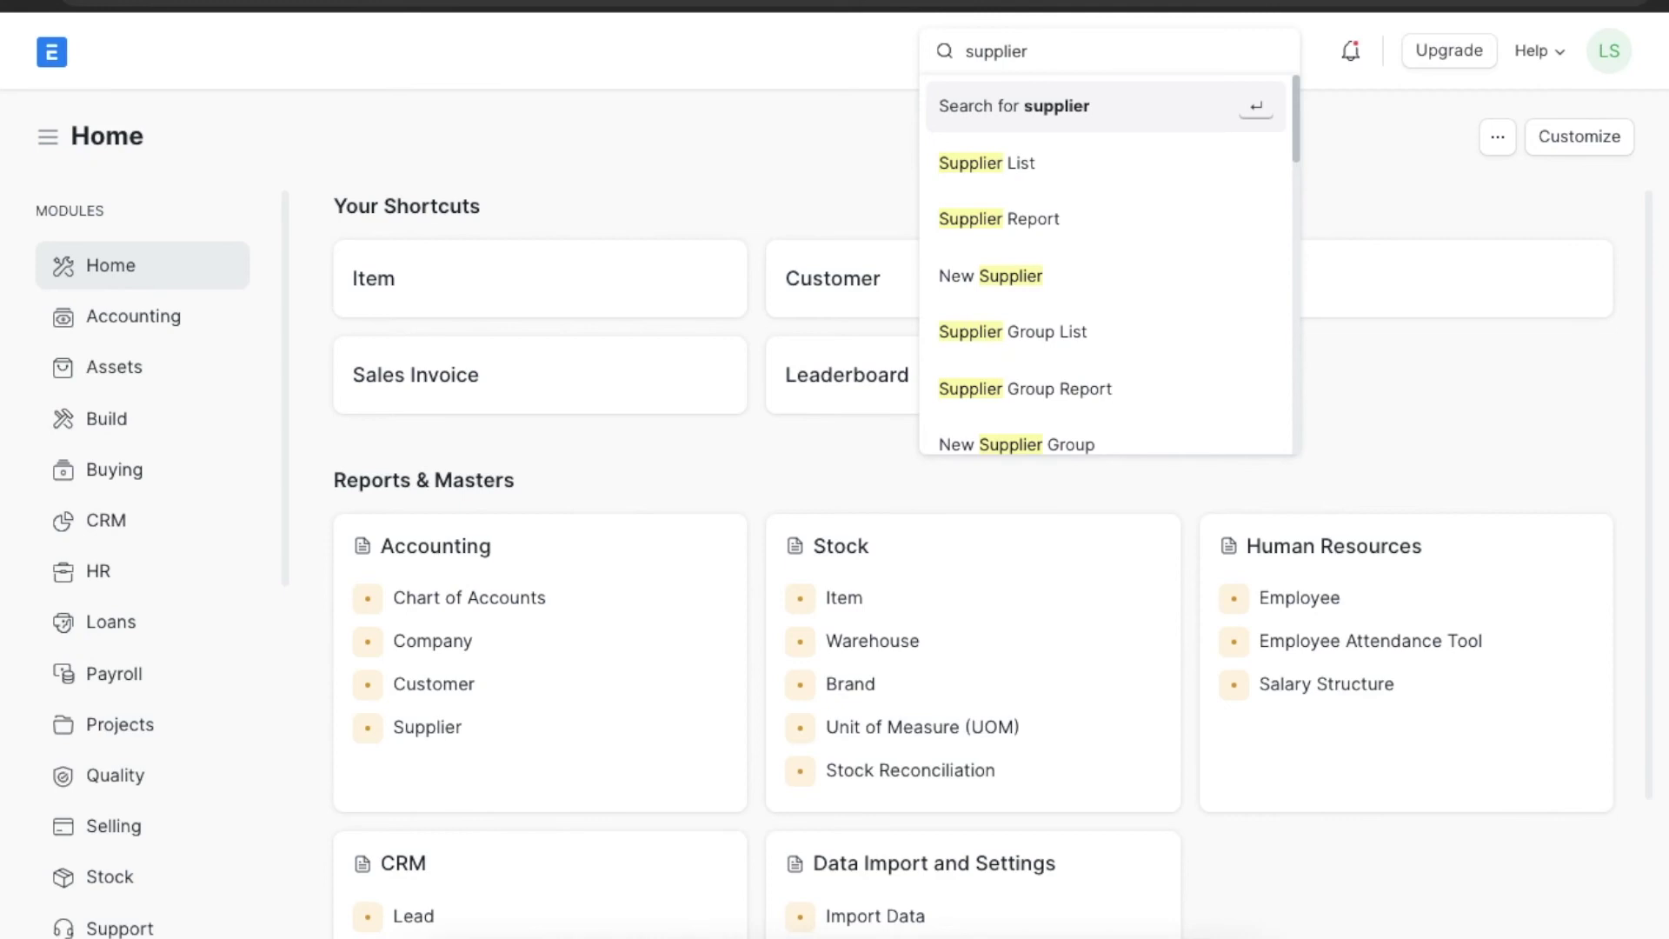
text( quo)
click(1128, 165)
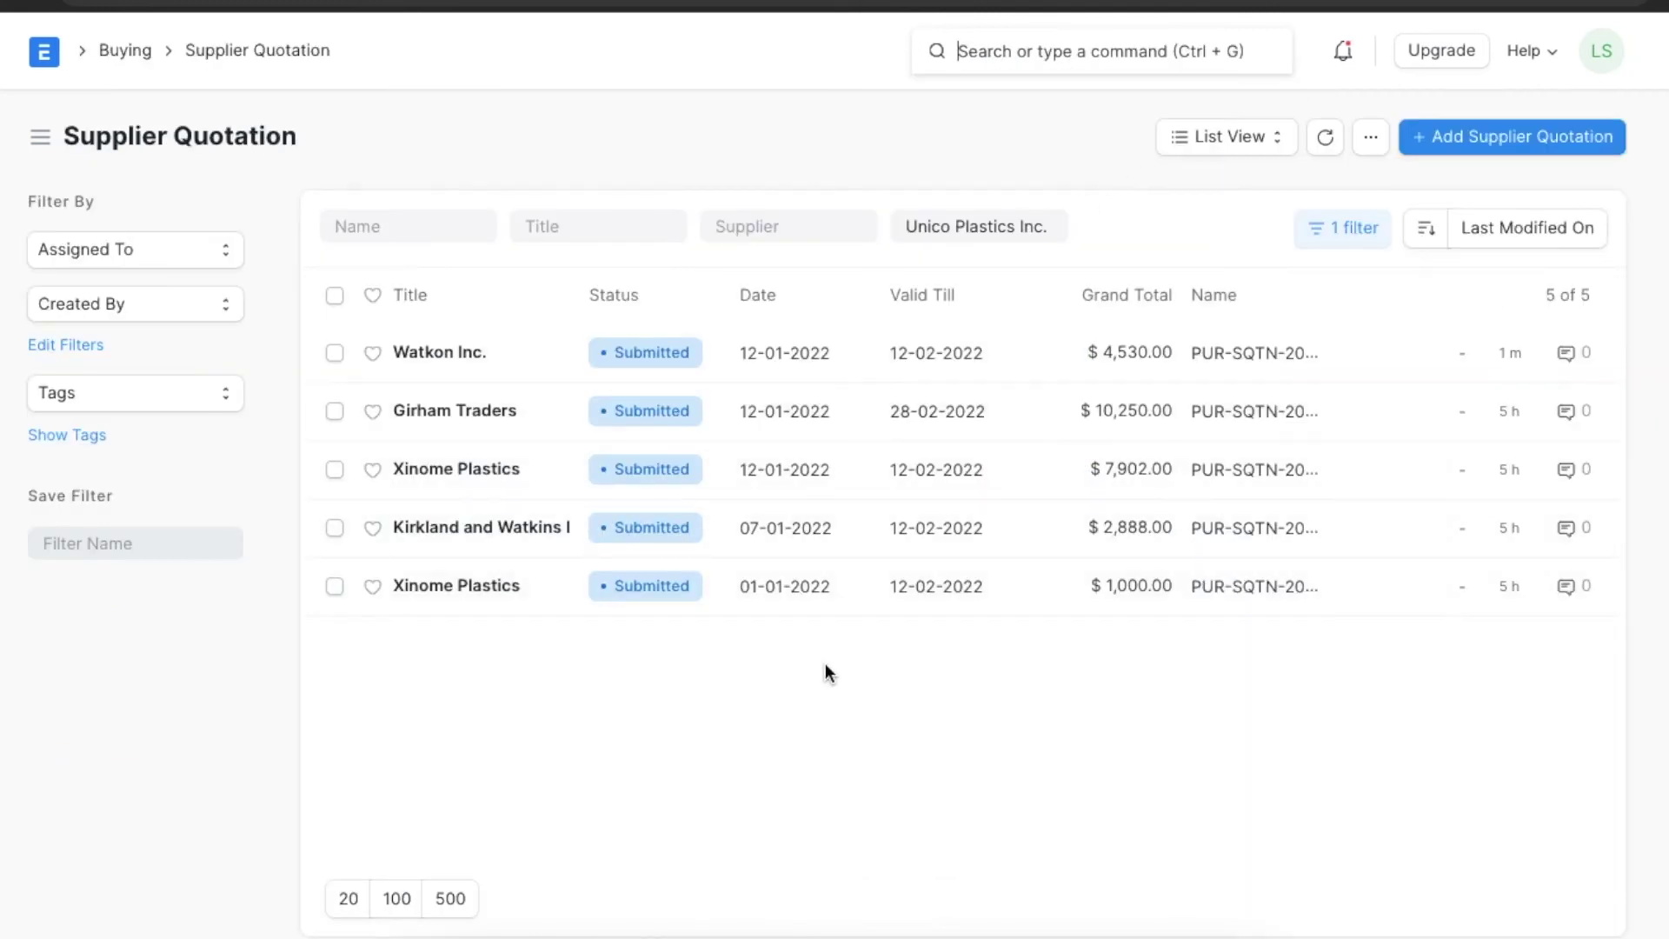
click(467, 357)
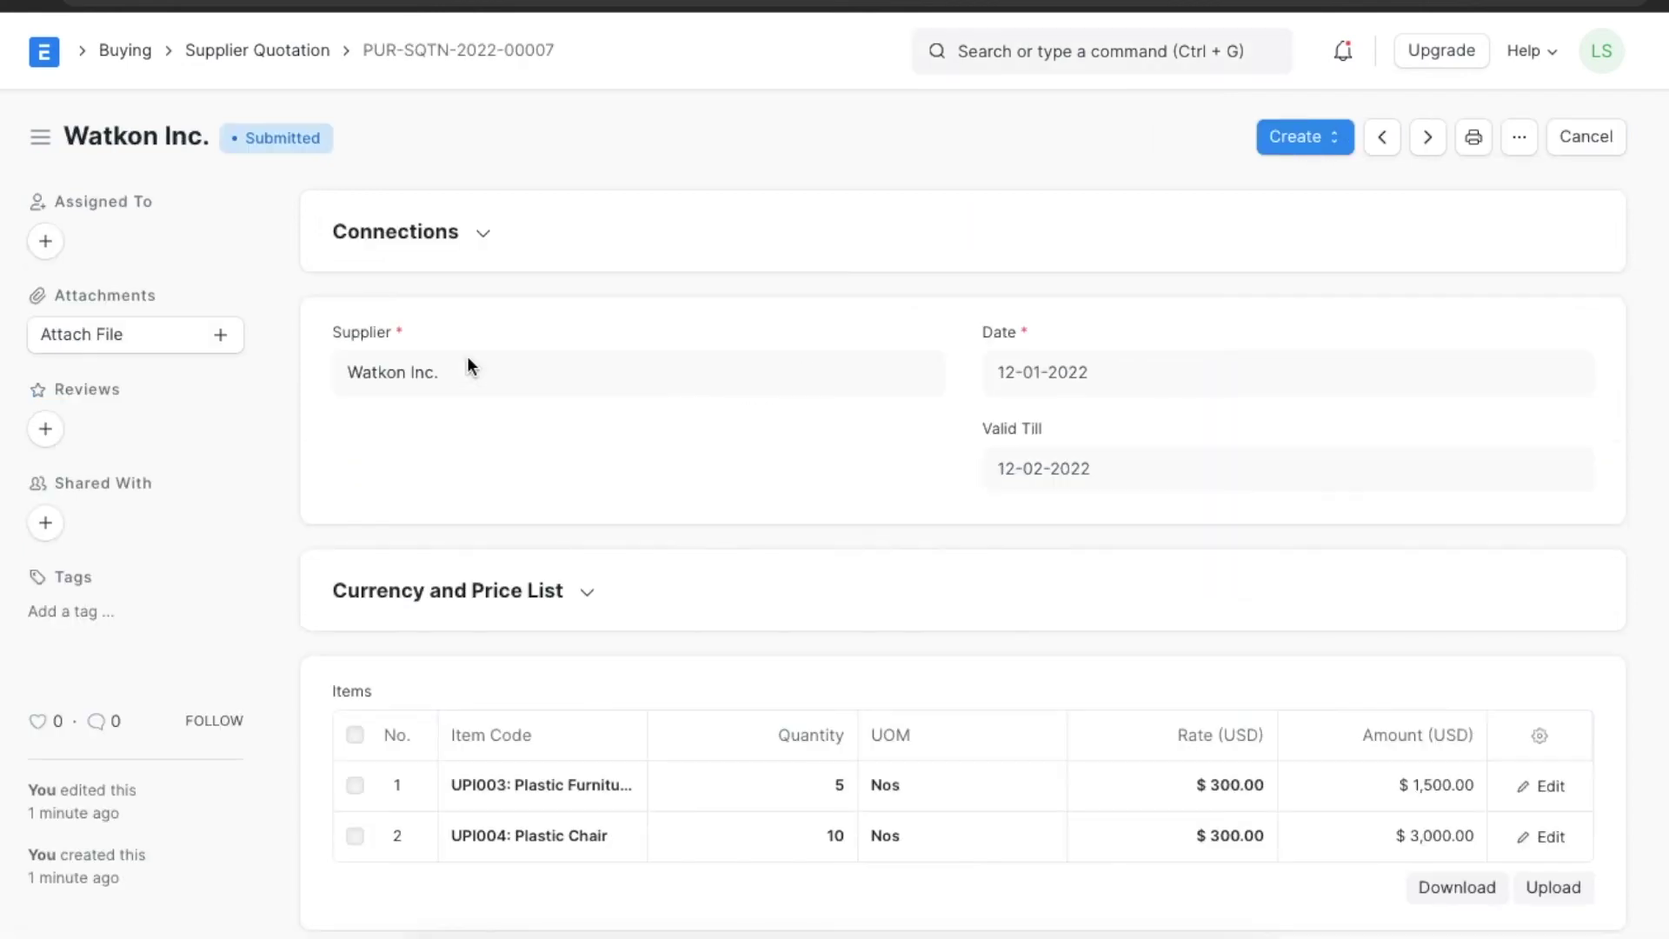
Create a purchase order from it, required by 31-01-2022, then save and submit.
click(1324, 148)
click(1332, 202)
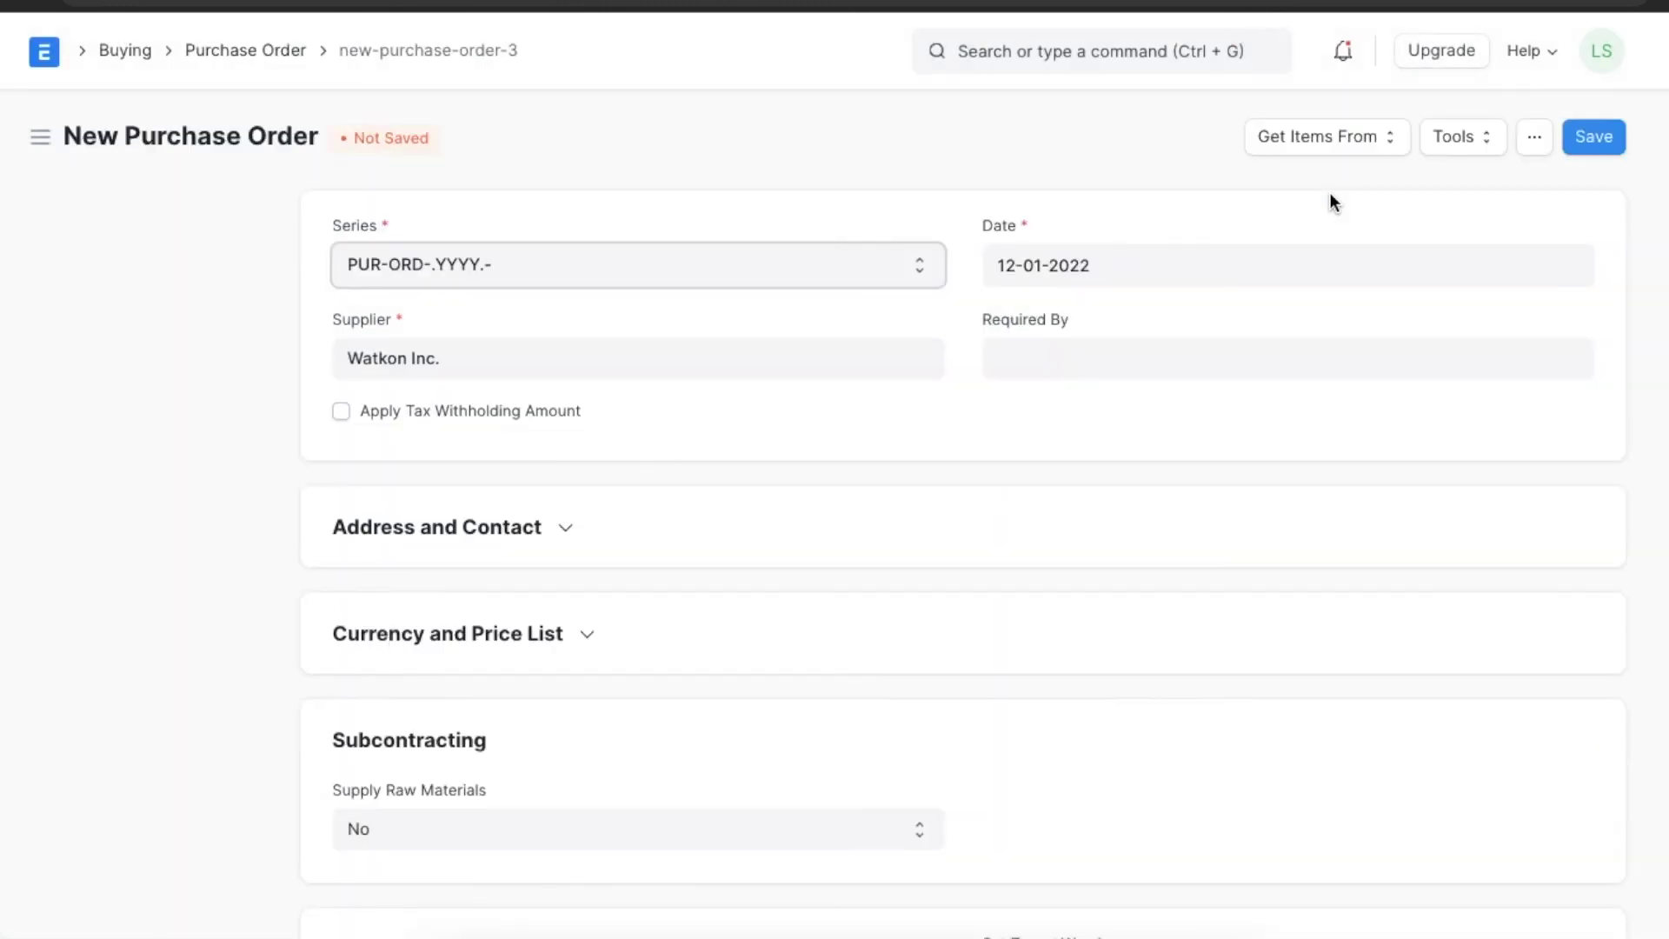
click(1154, 355)
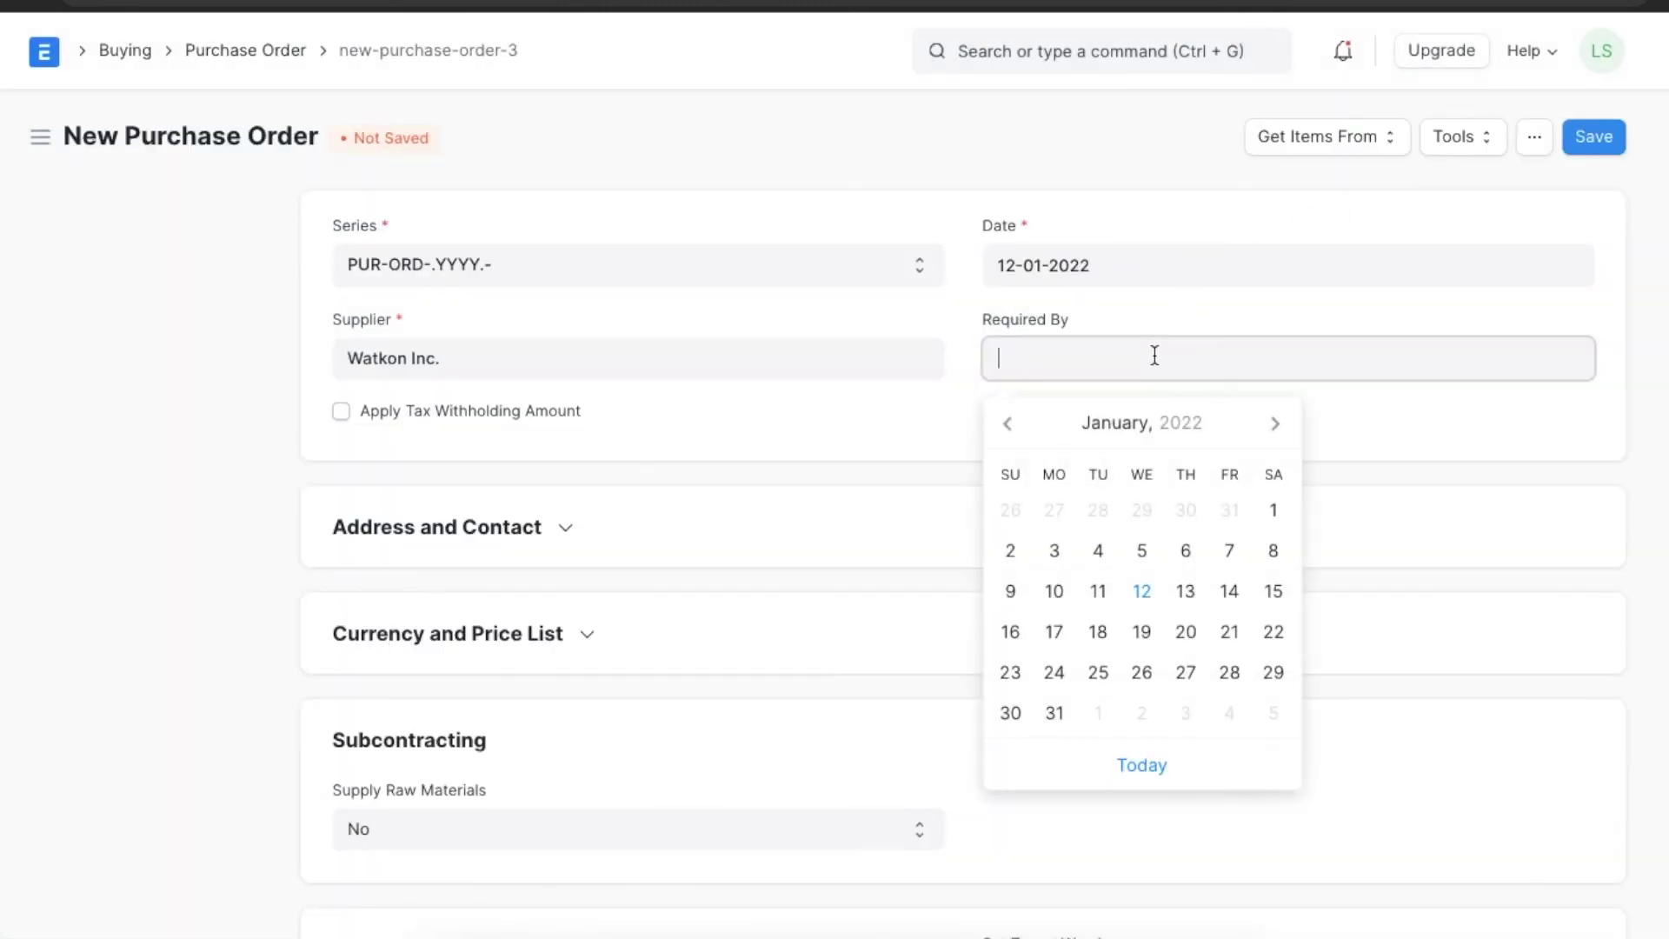
click(1055, 713)
click(1590, 137)
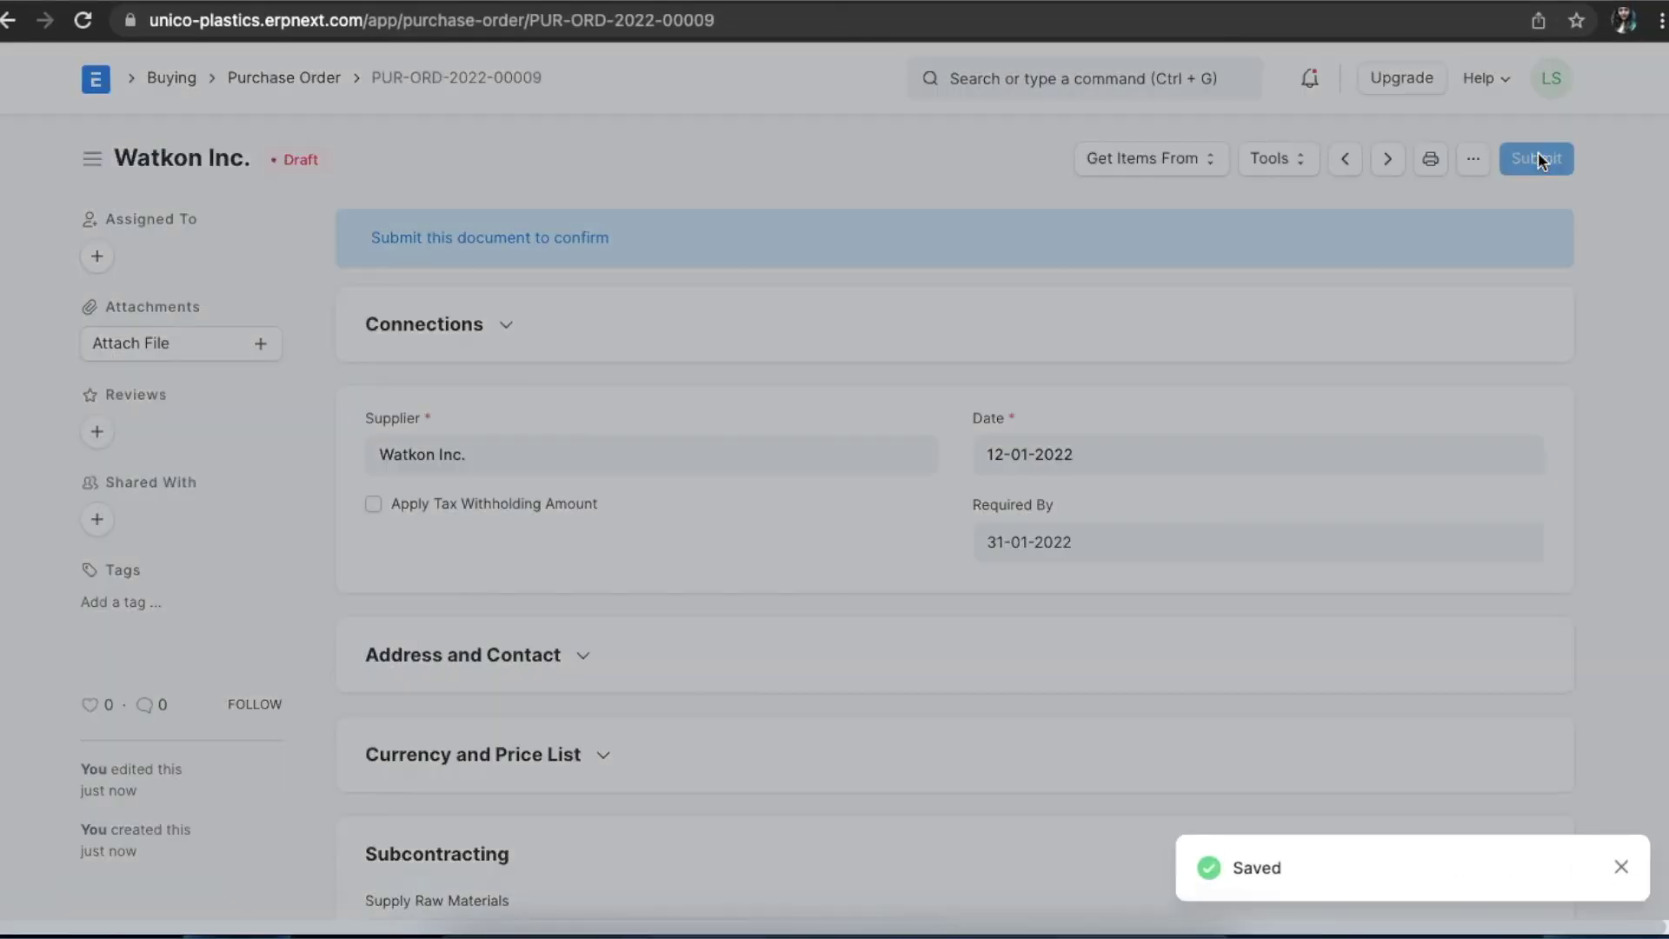
click(1537, 157)
click(1119, 258)
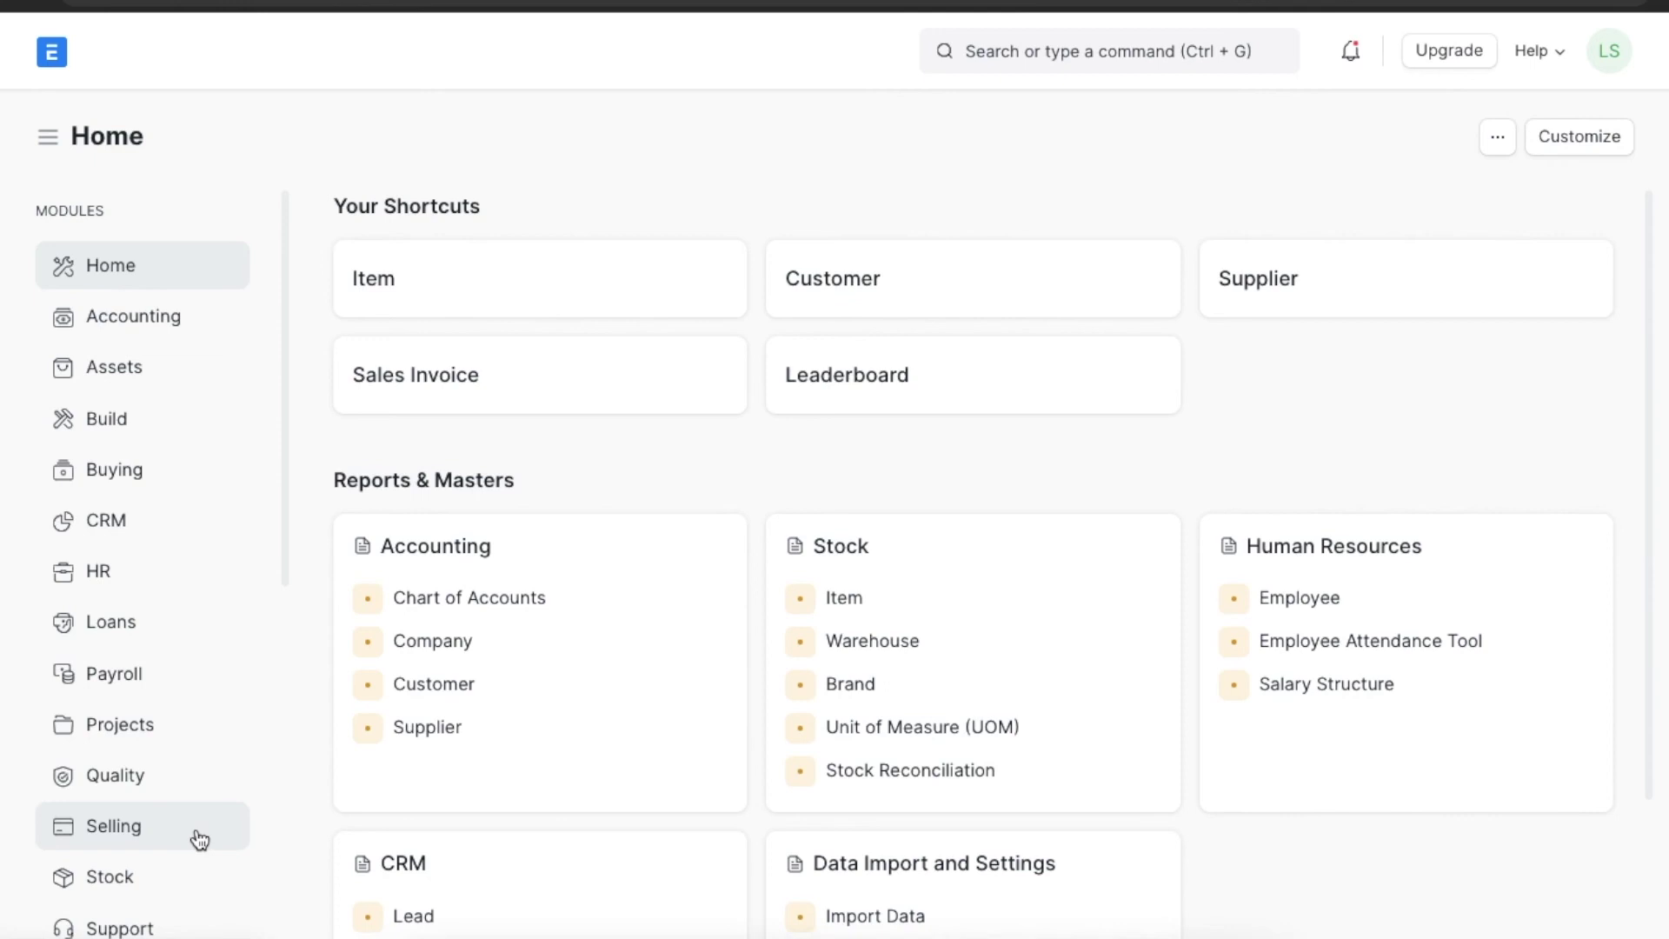
Start a new Blanket Order from the Selling workspace with order type Purchasing.
click(198, 837)
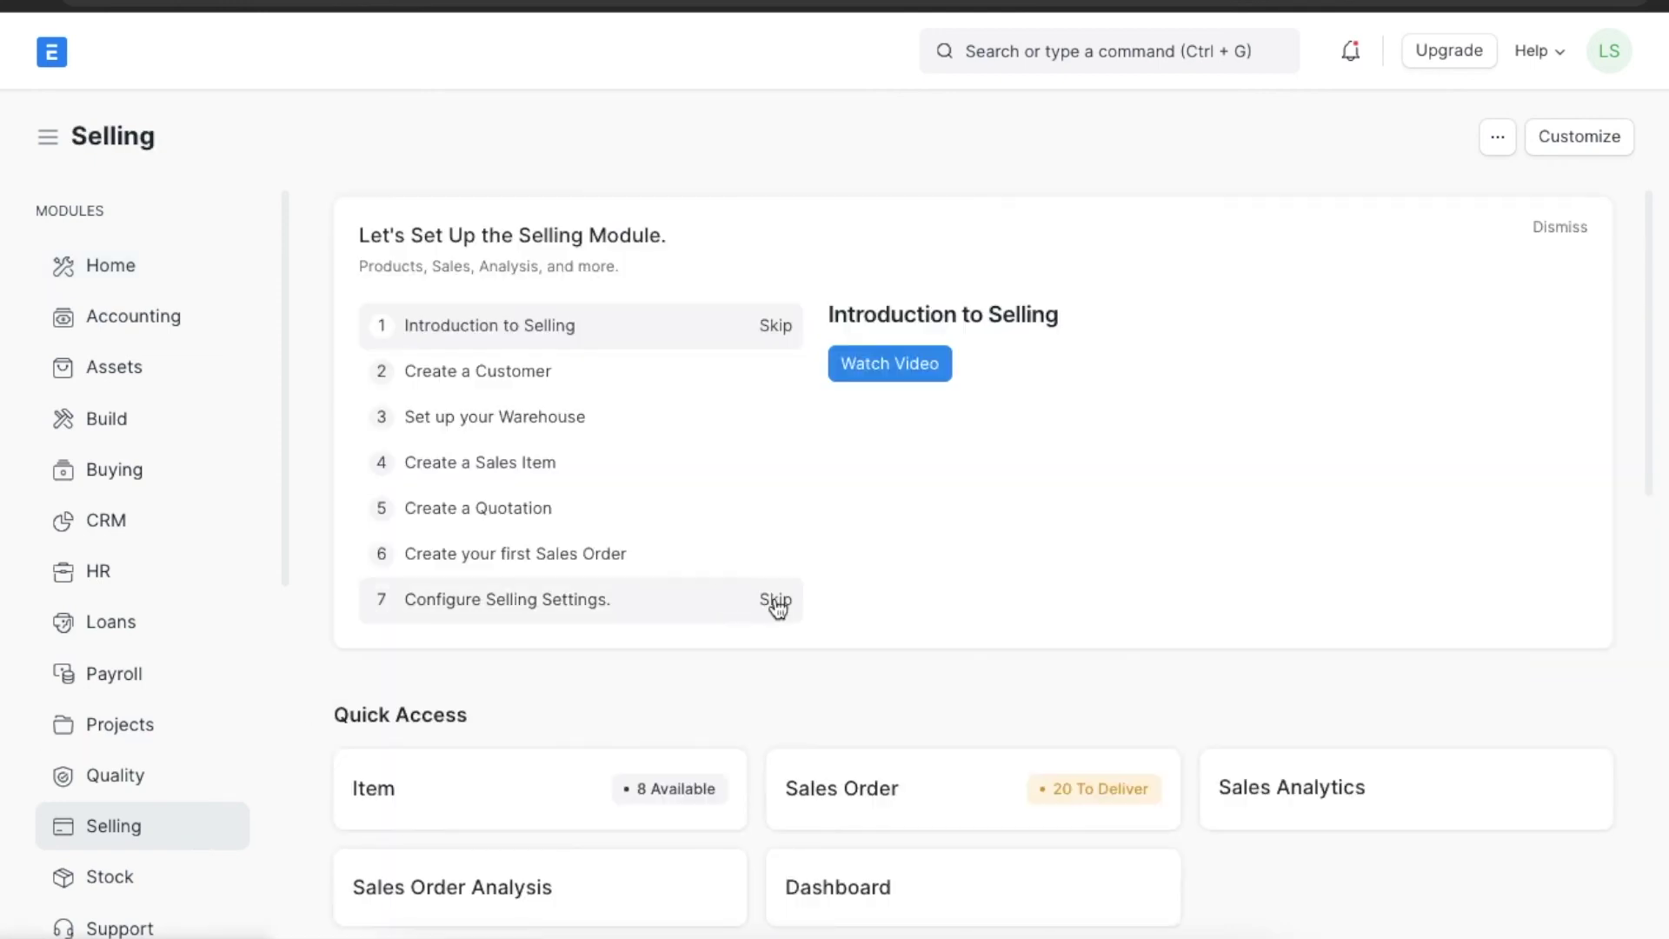
scroll(776, 608, down, 5)
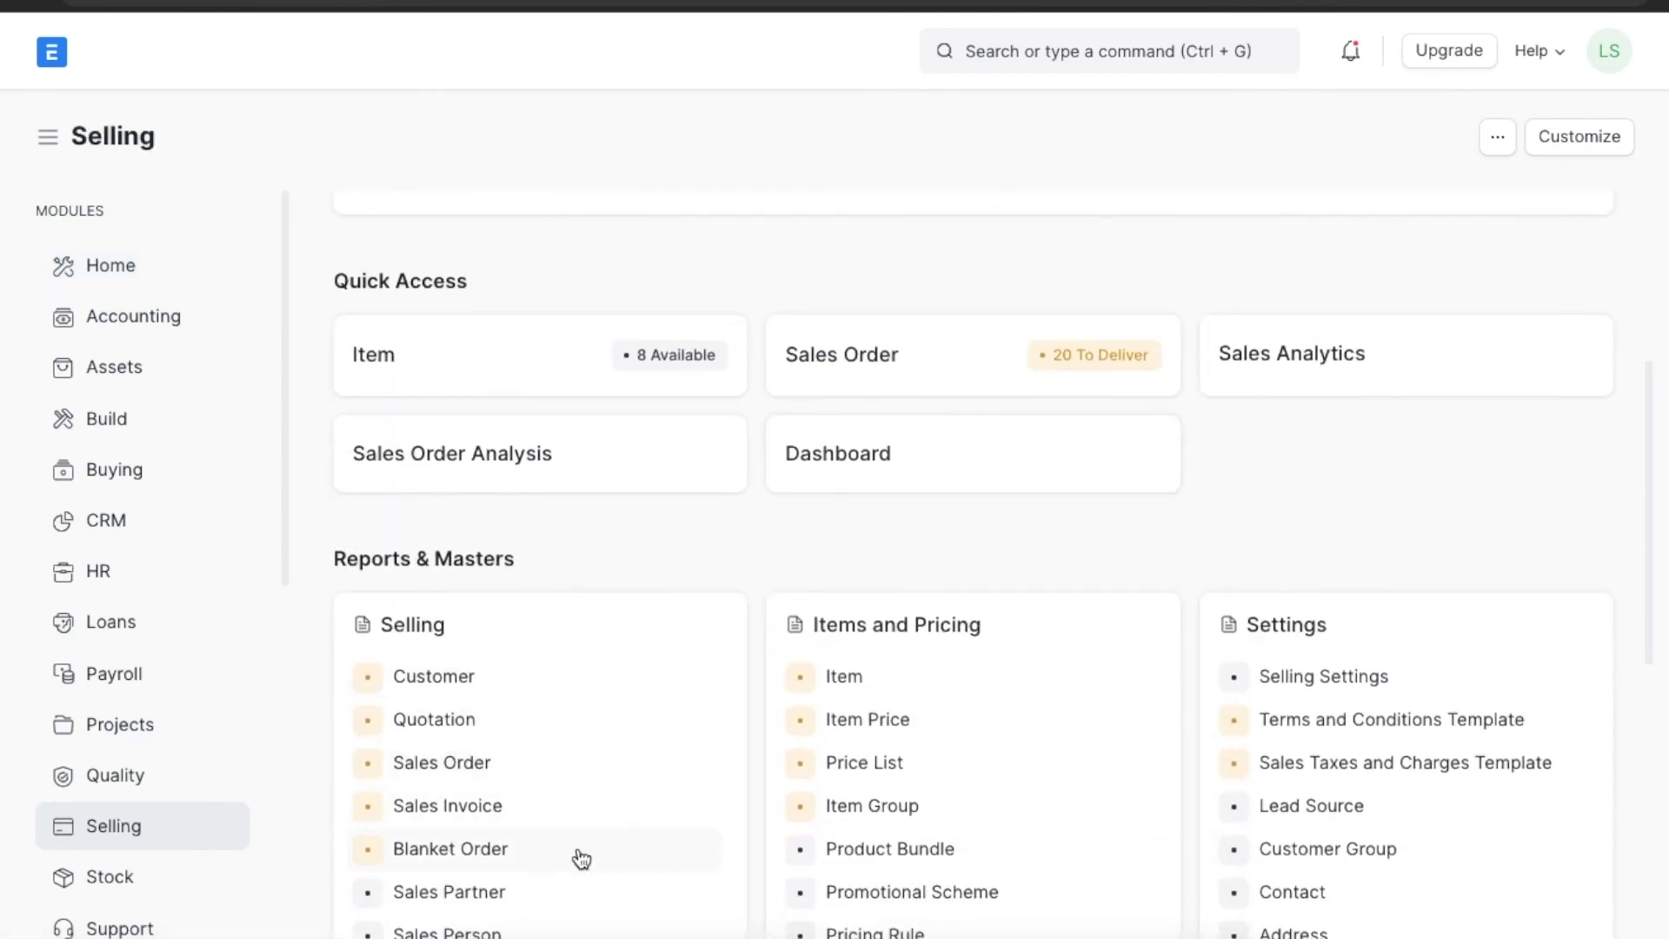
click(577, 850)
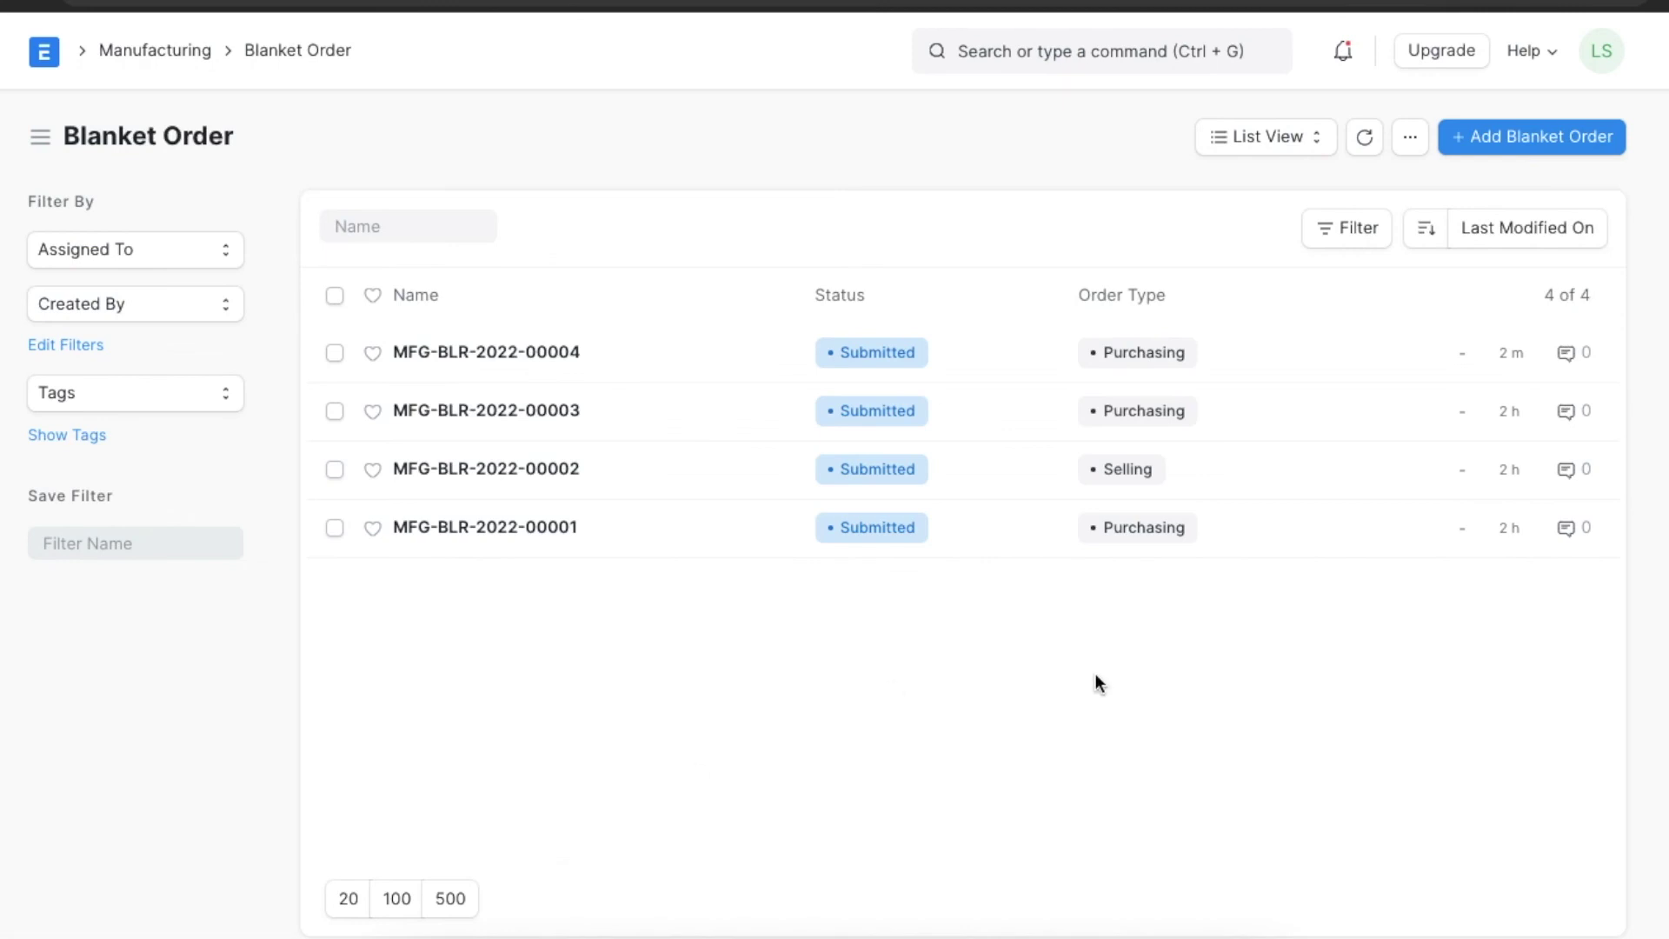
click(1501, 132)
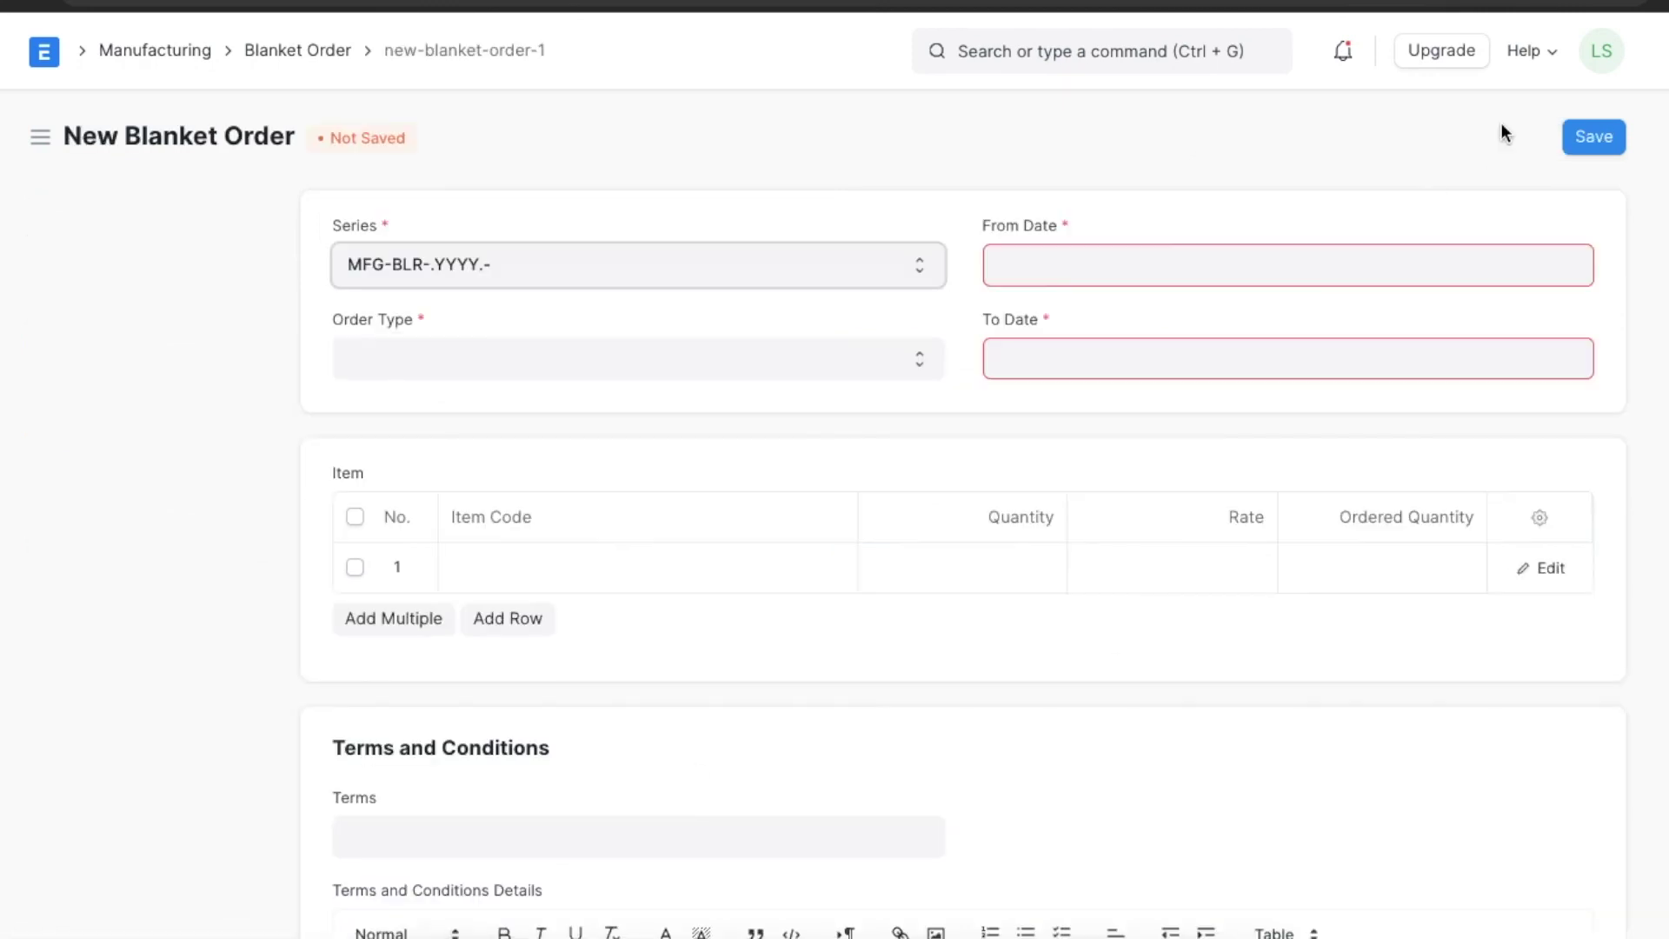
click(869, 359)
click(833, 416)
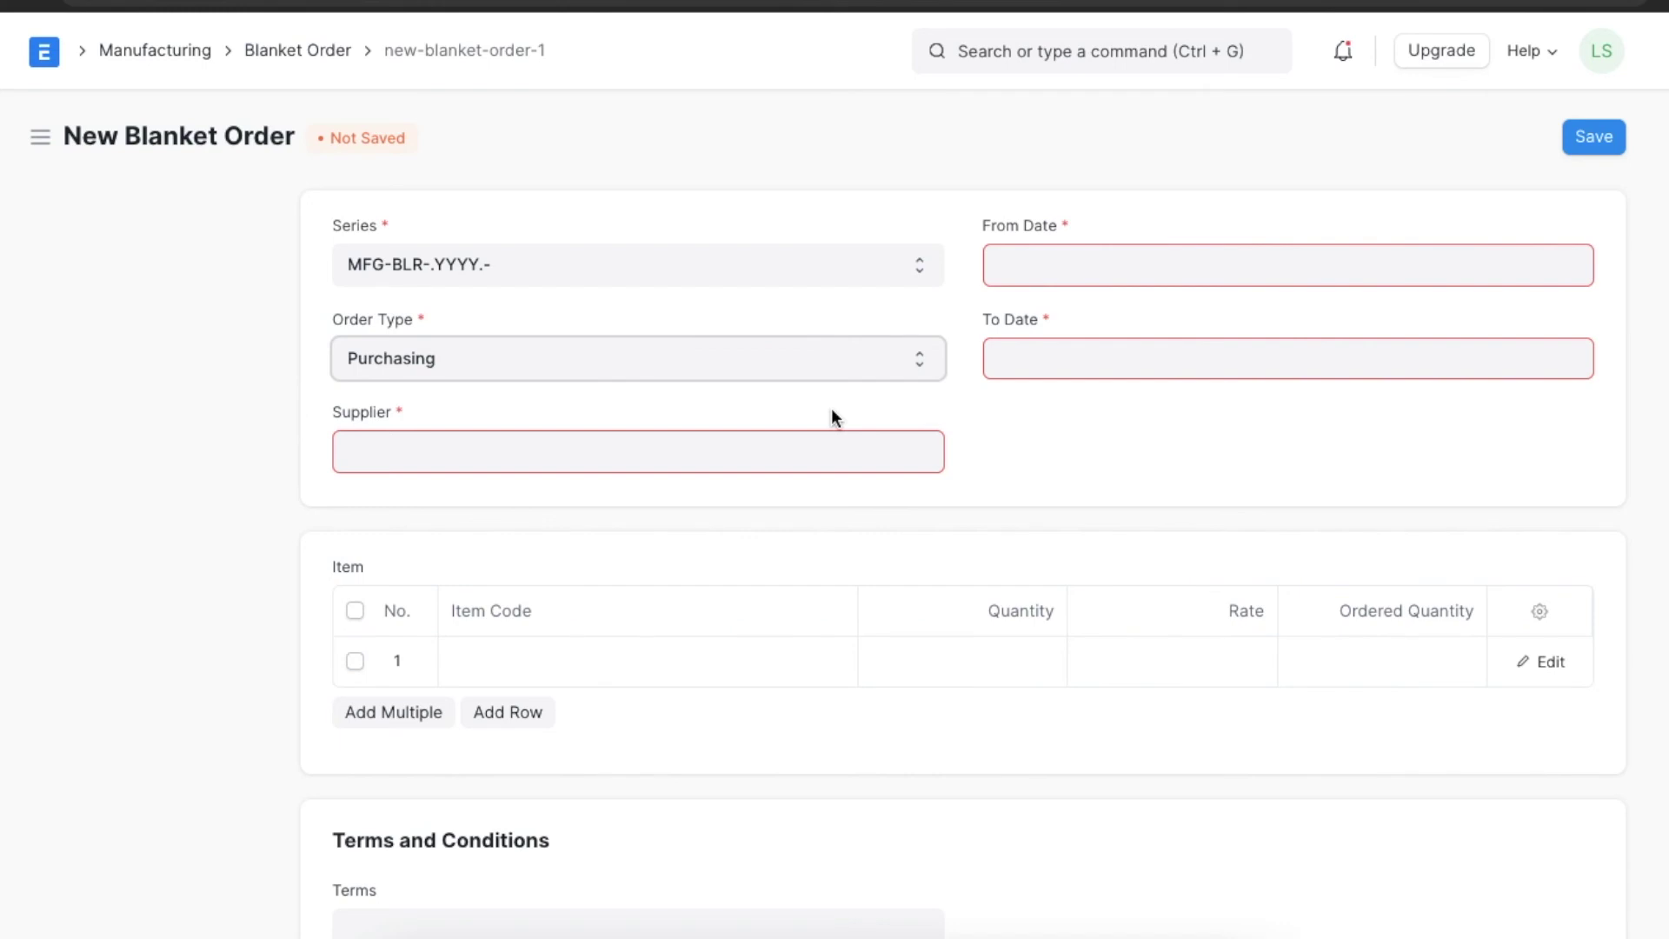
Set supplier Girham Traders, from date 01-01-2022 and to date 28-02-2022.
click(756, 447)
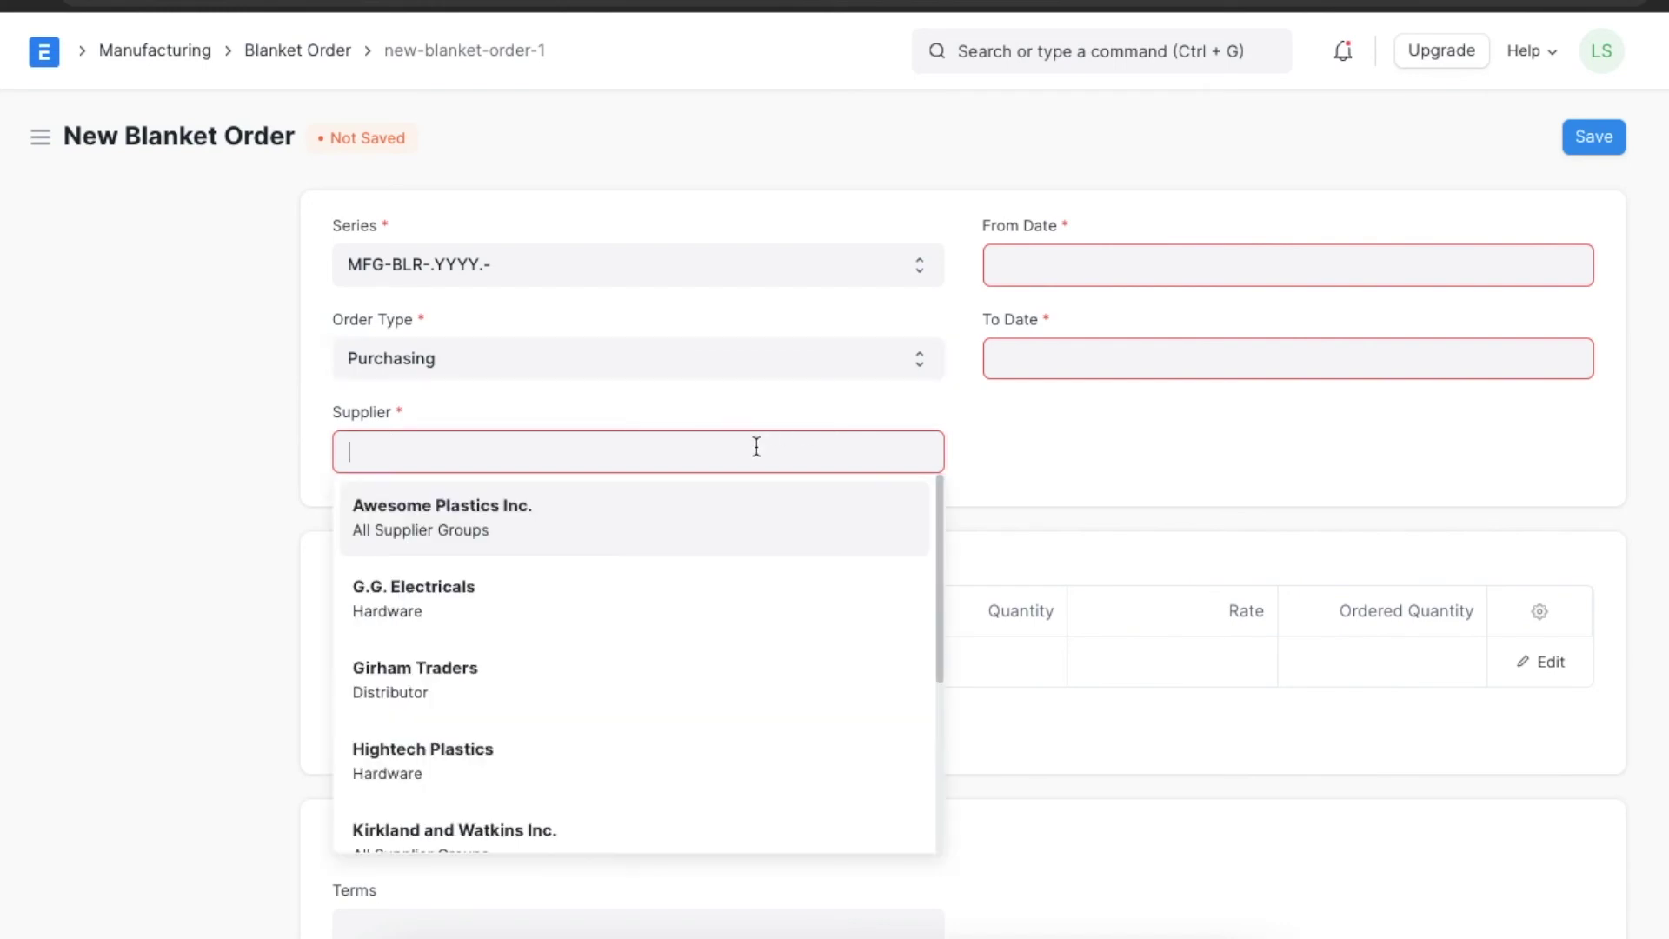
click(660, 663)
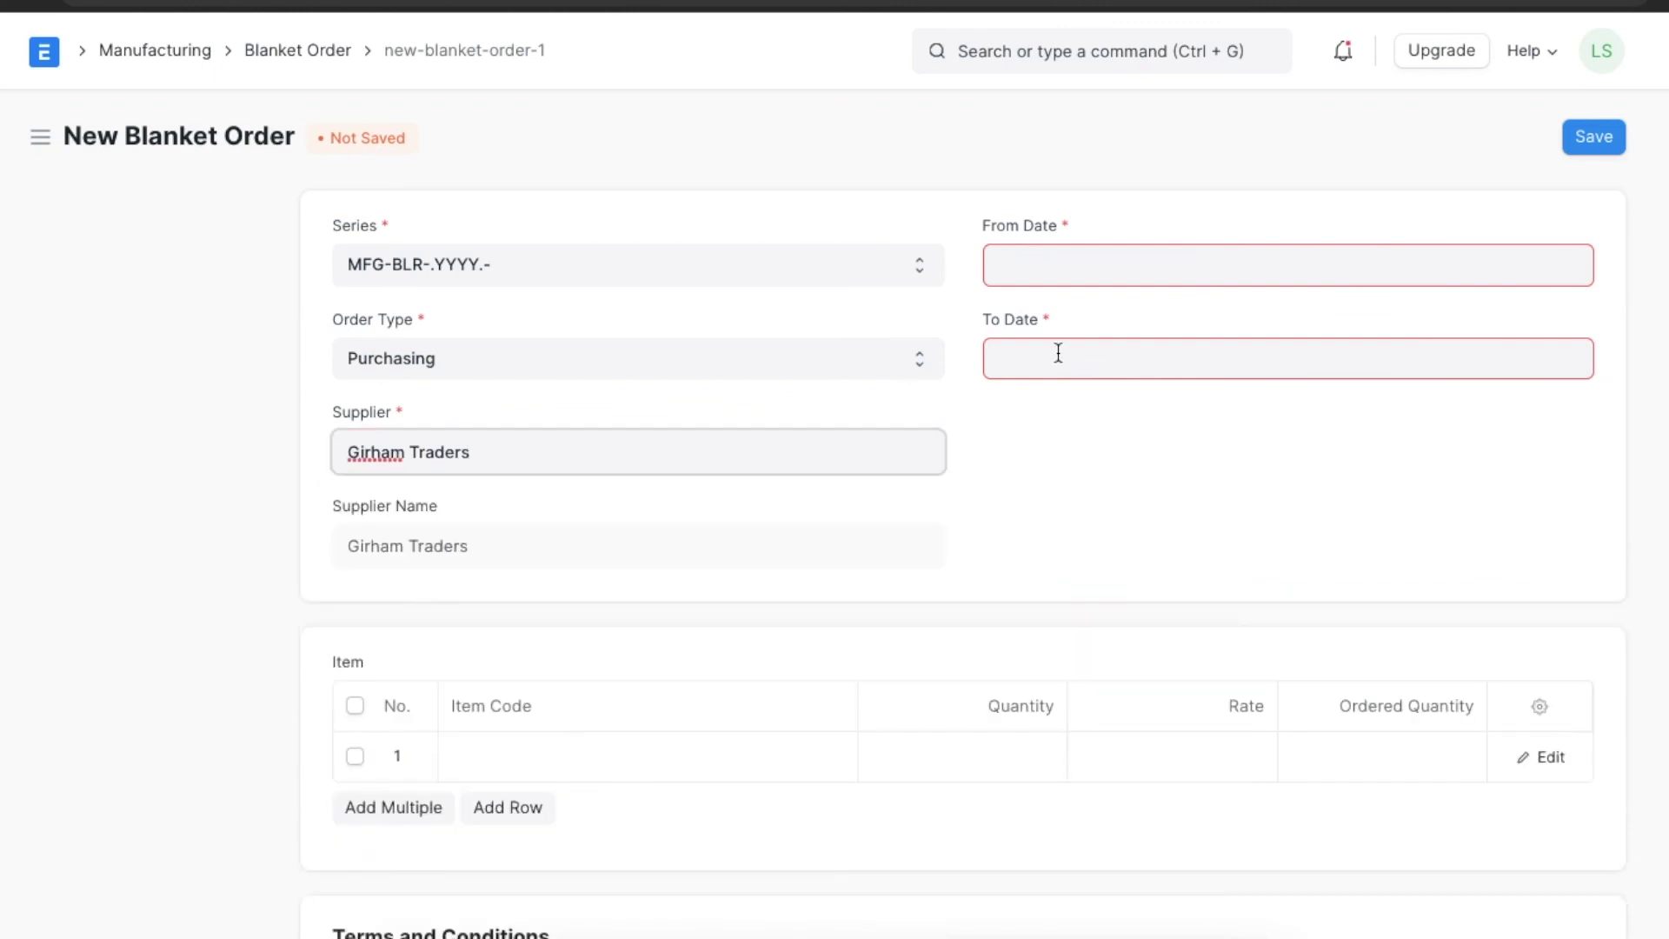
click(1067, 275)
click(1273, 415)
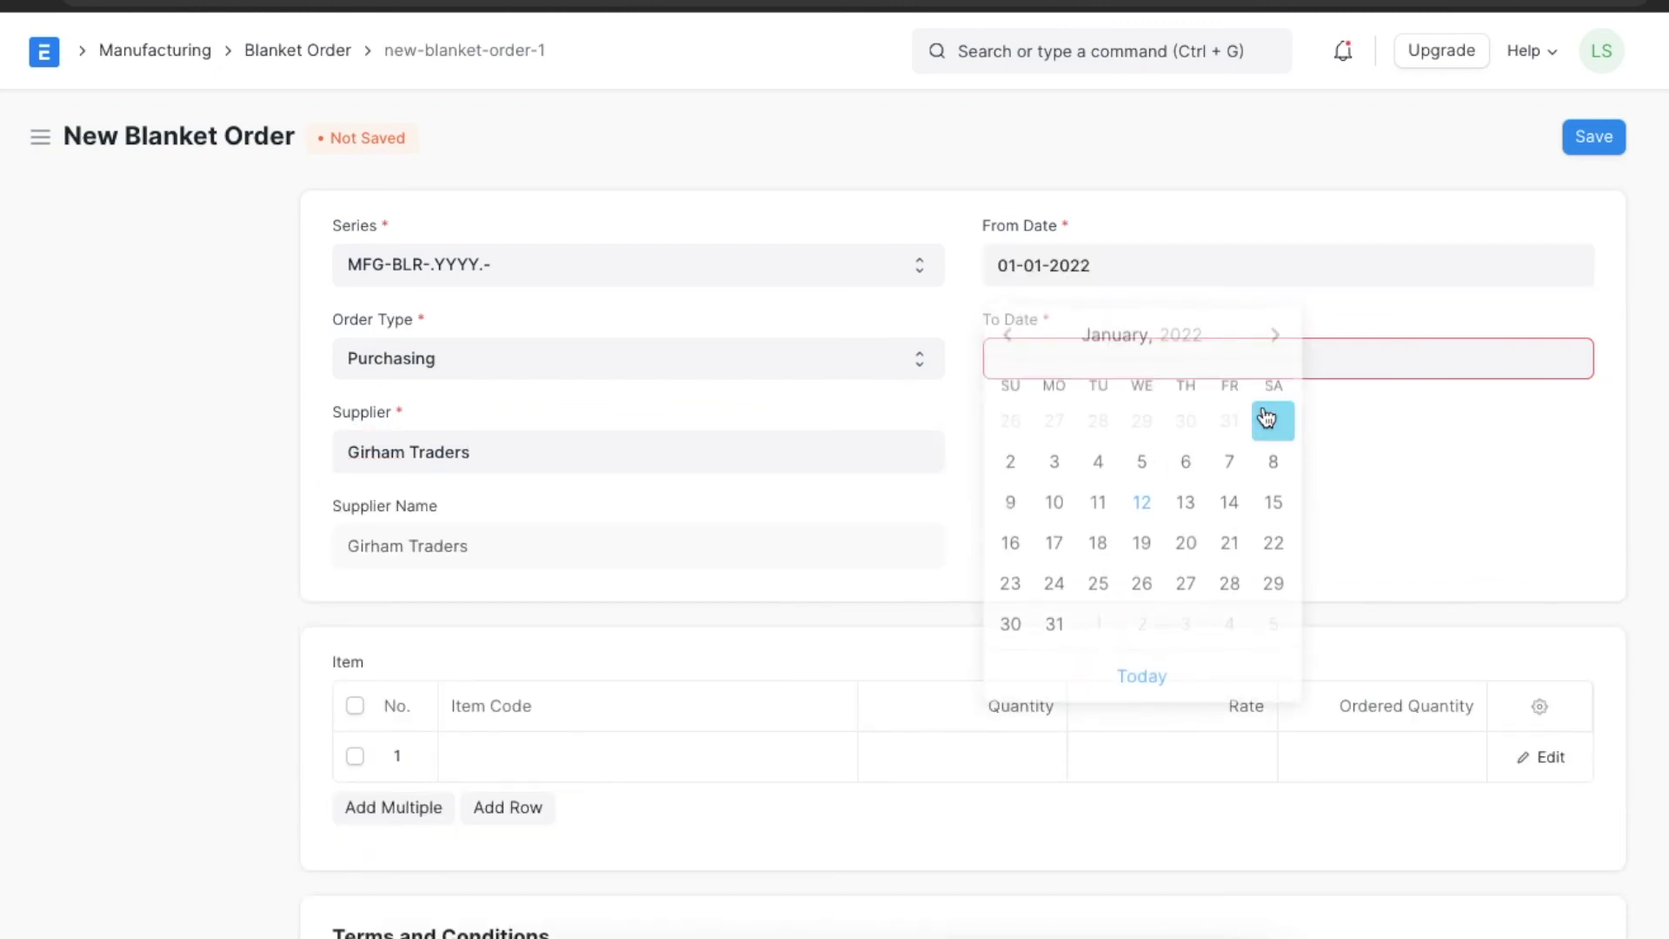
click(1229, 354)
click(1274, 424)
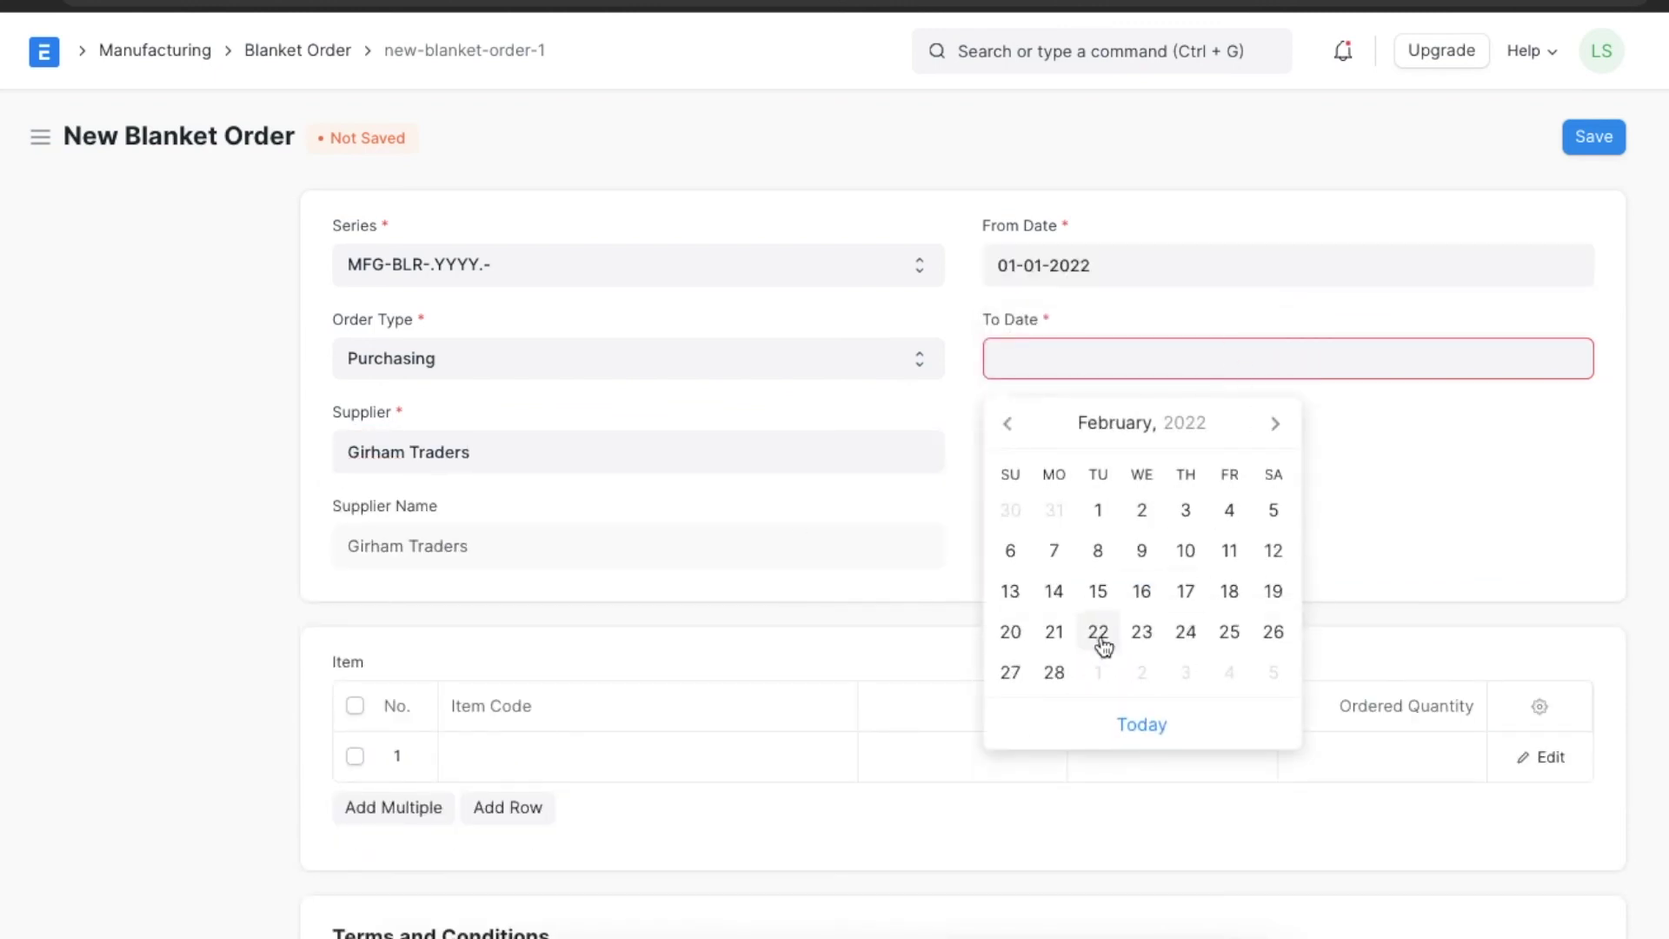
click(1054, 674)
scroll(1055, 671, down, 3)
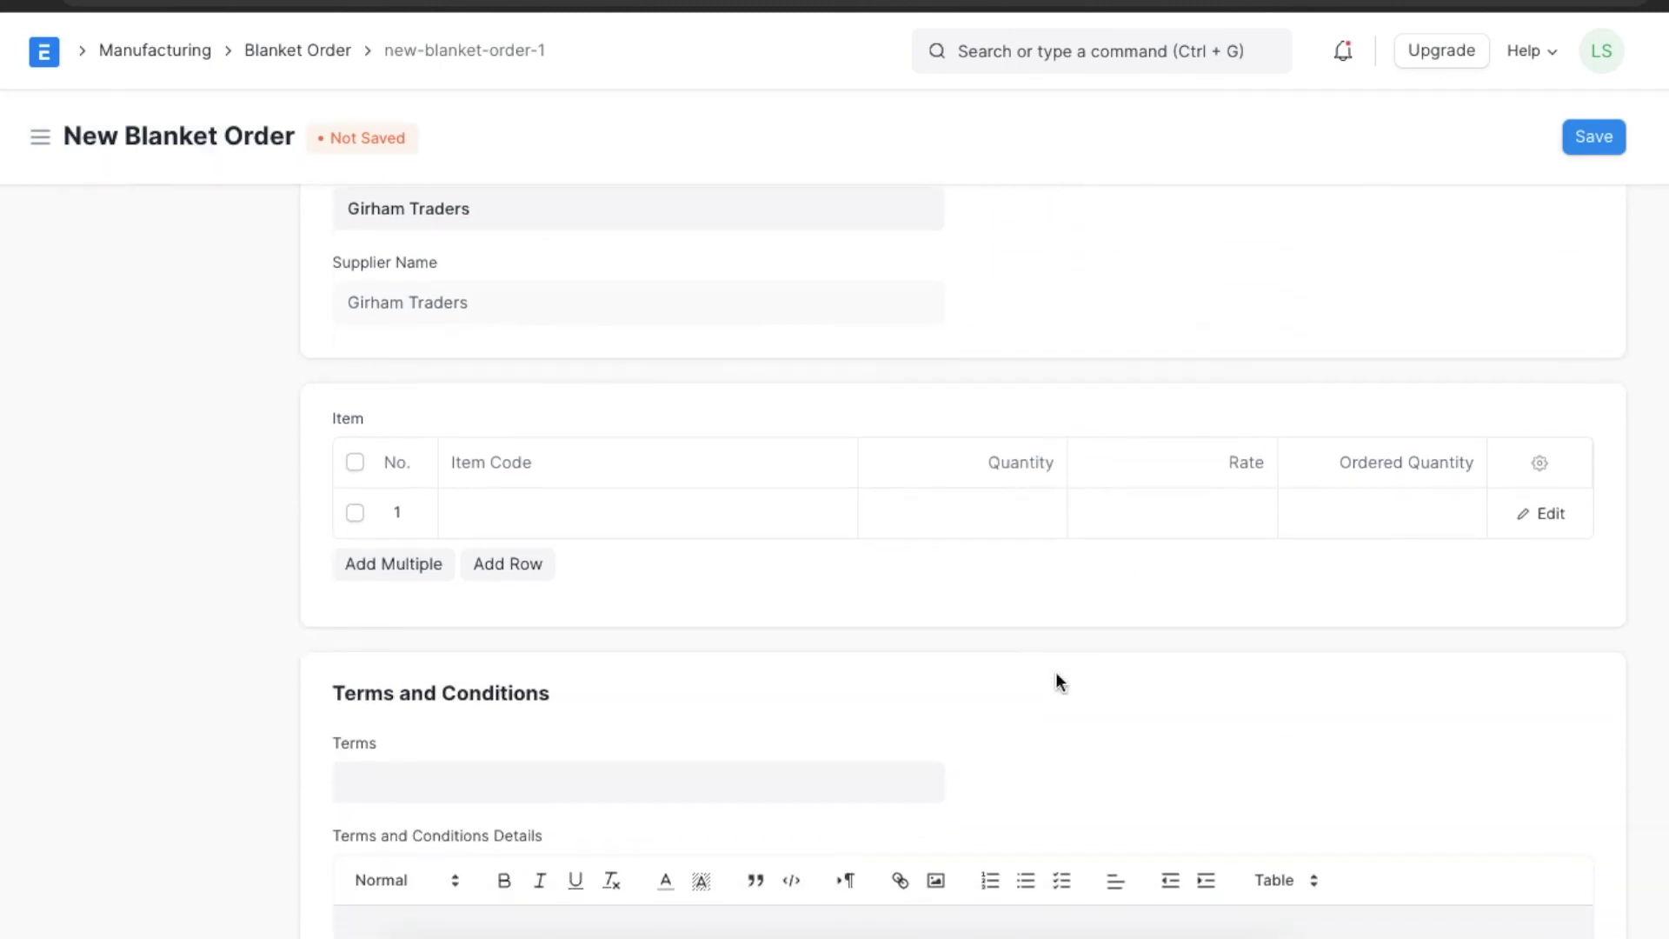
Add item UPI001 with quantity 30 at rate 200.
click(549, 526)
text(U)
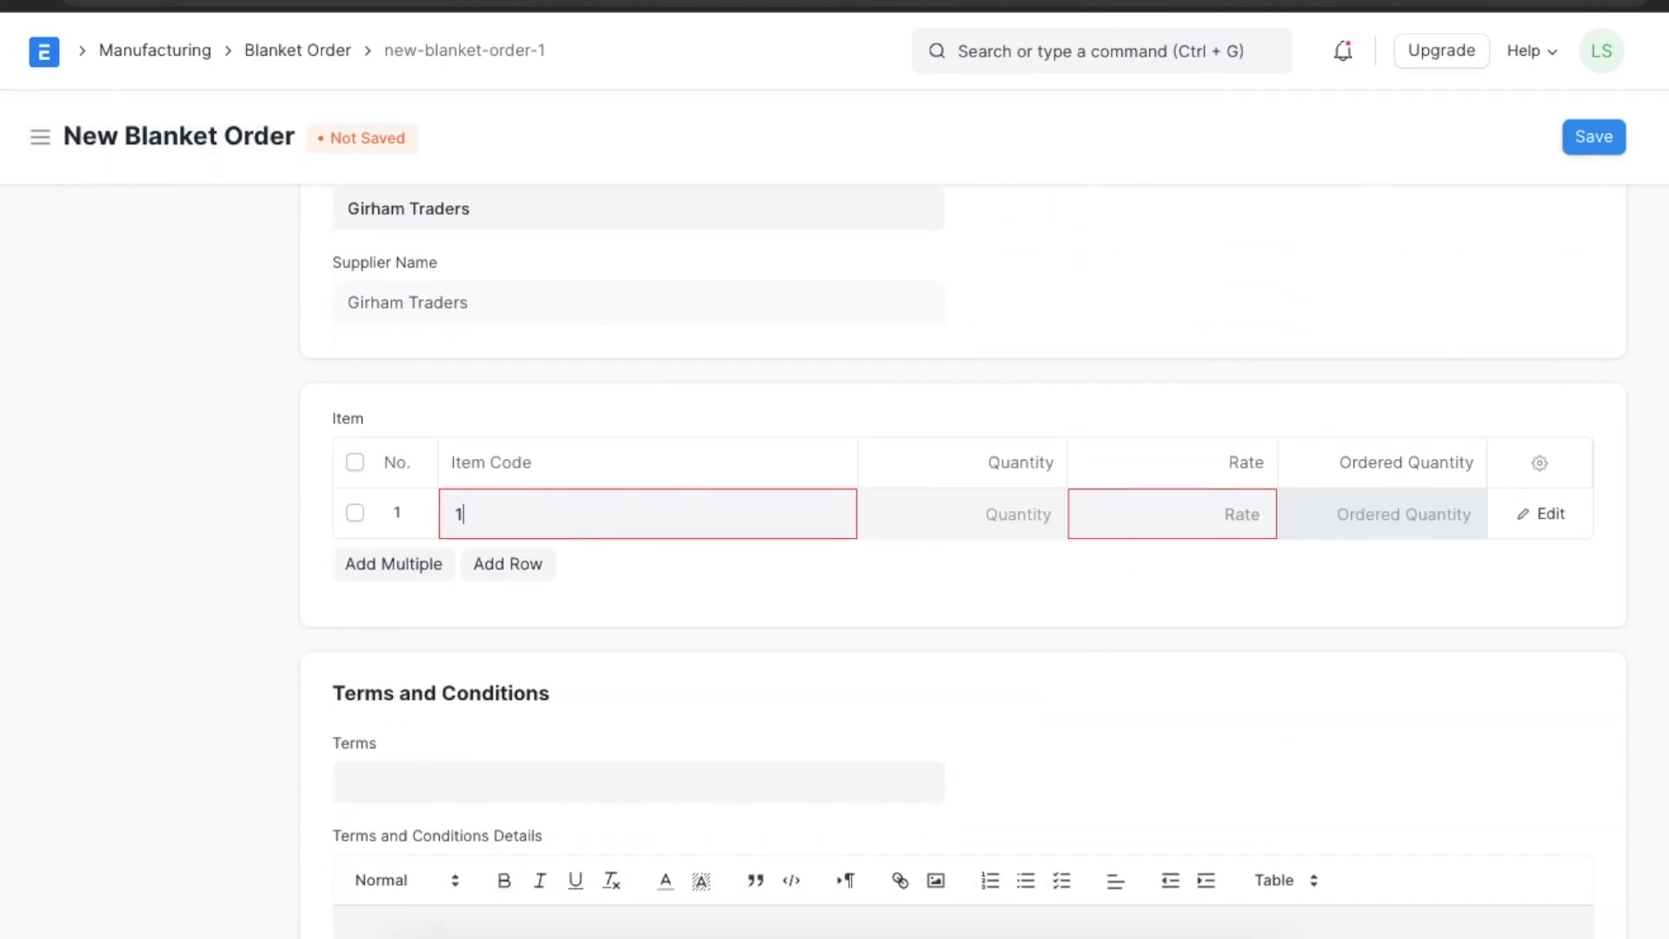
click(540, 570)
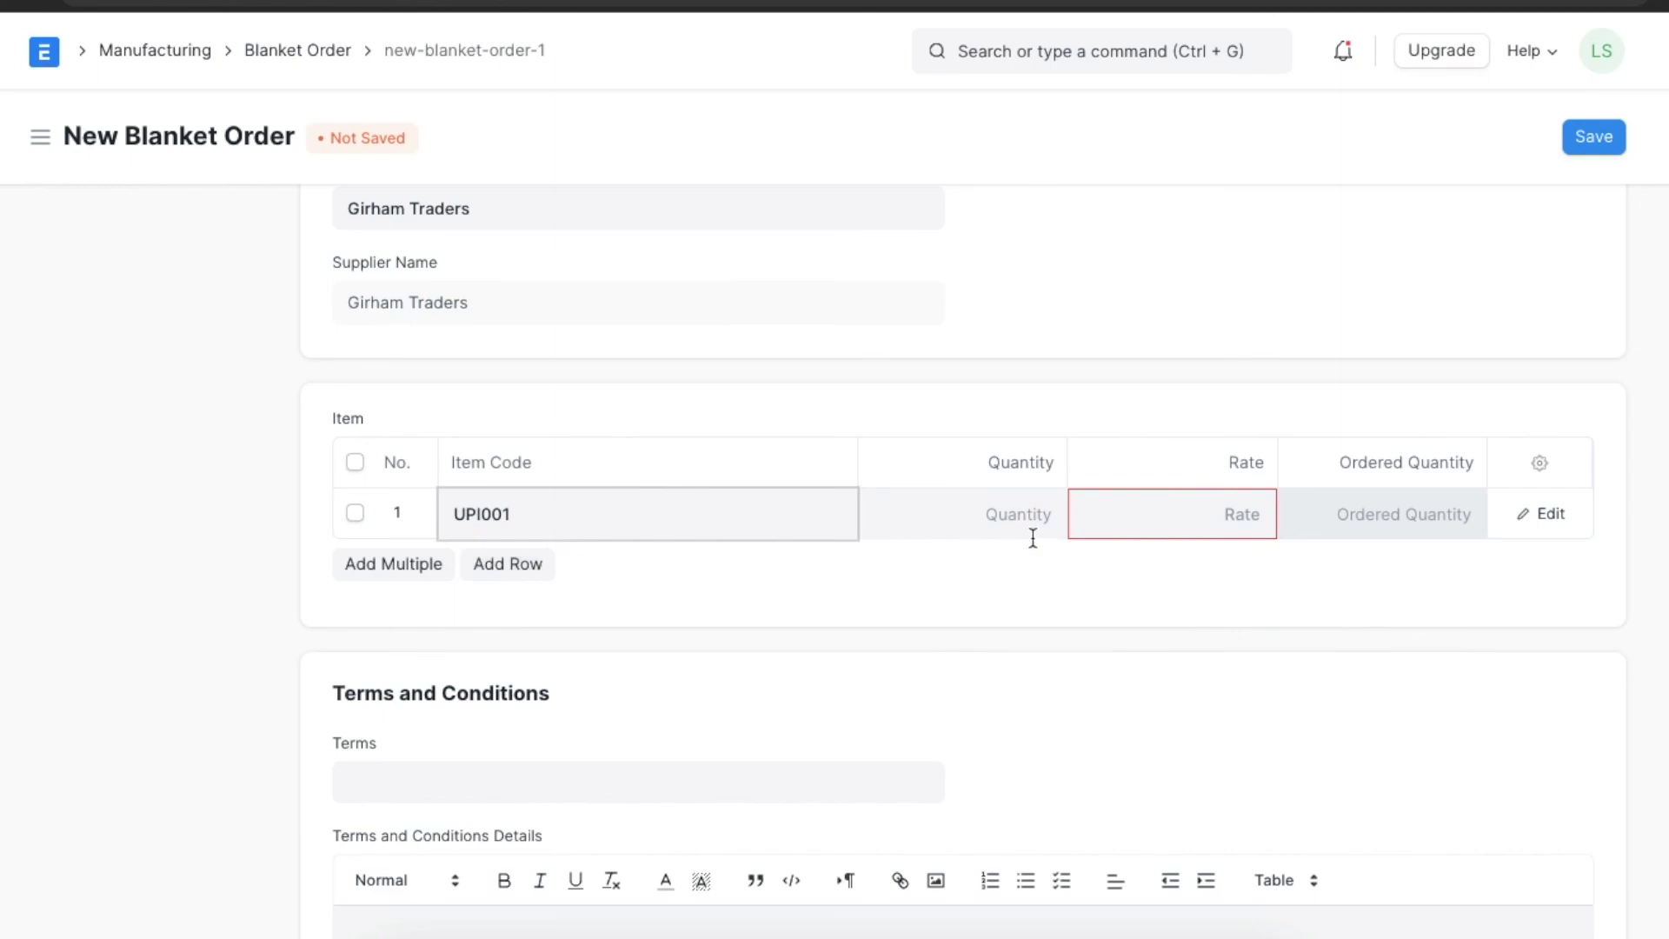
click(993, 518)
text(30)
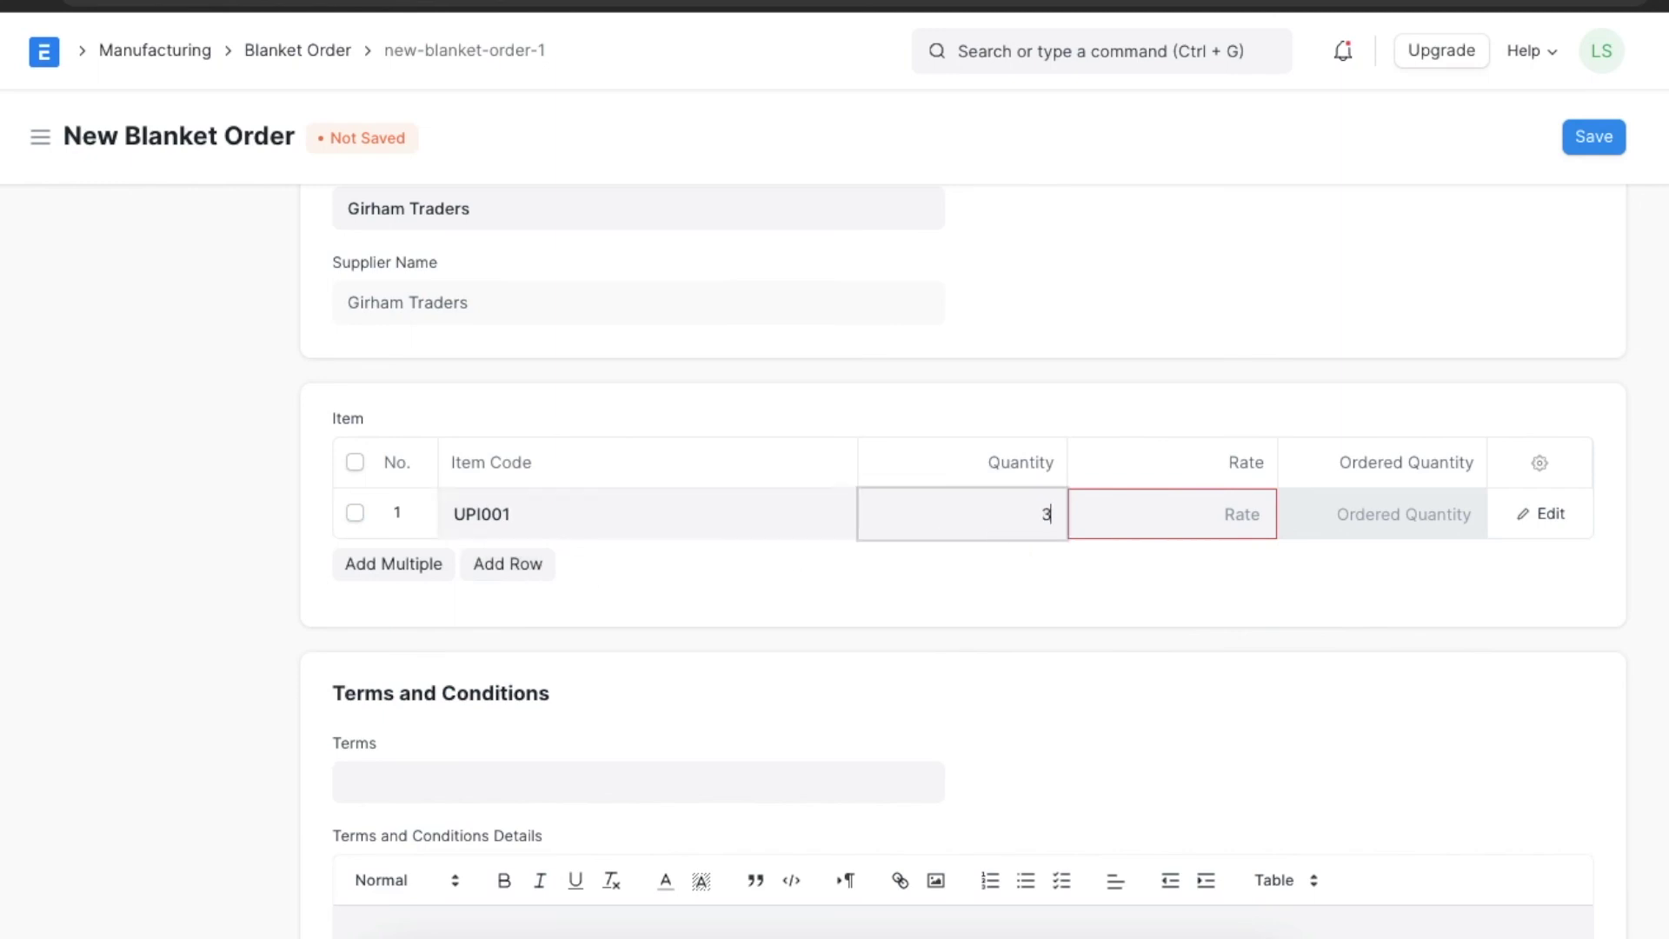
click(1158, 525)
text(200)
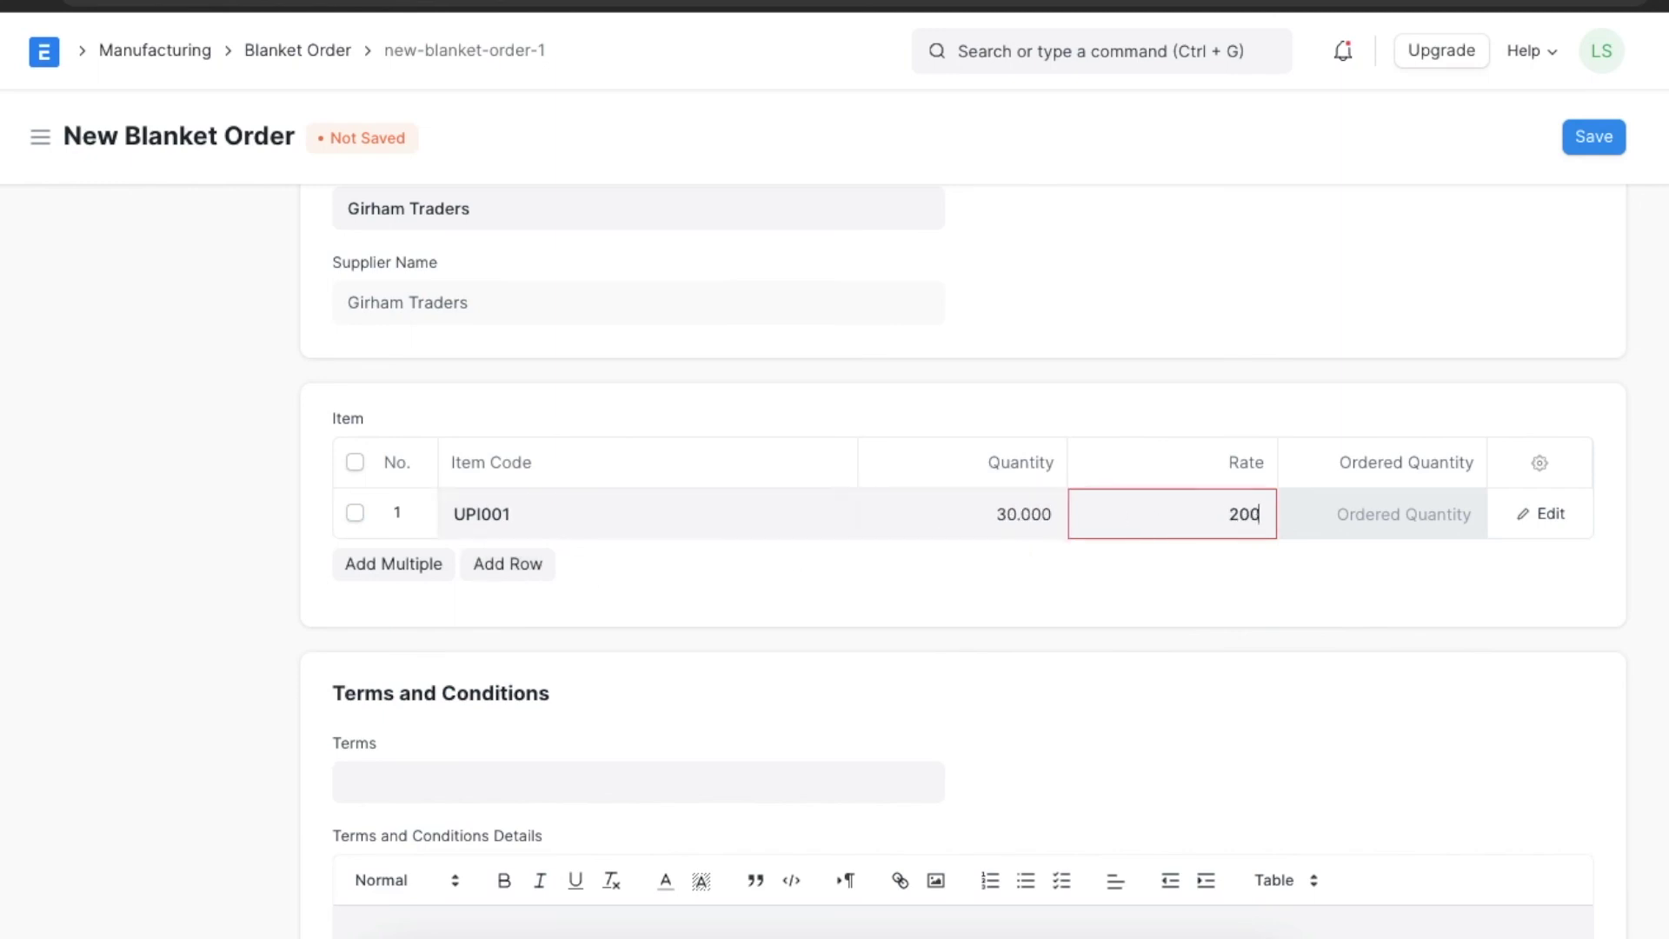
Add a second row for UPI002 with quantity 40 at rate 300.
click(533, 572)
click(532, 569)
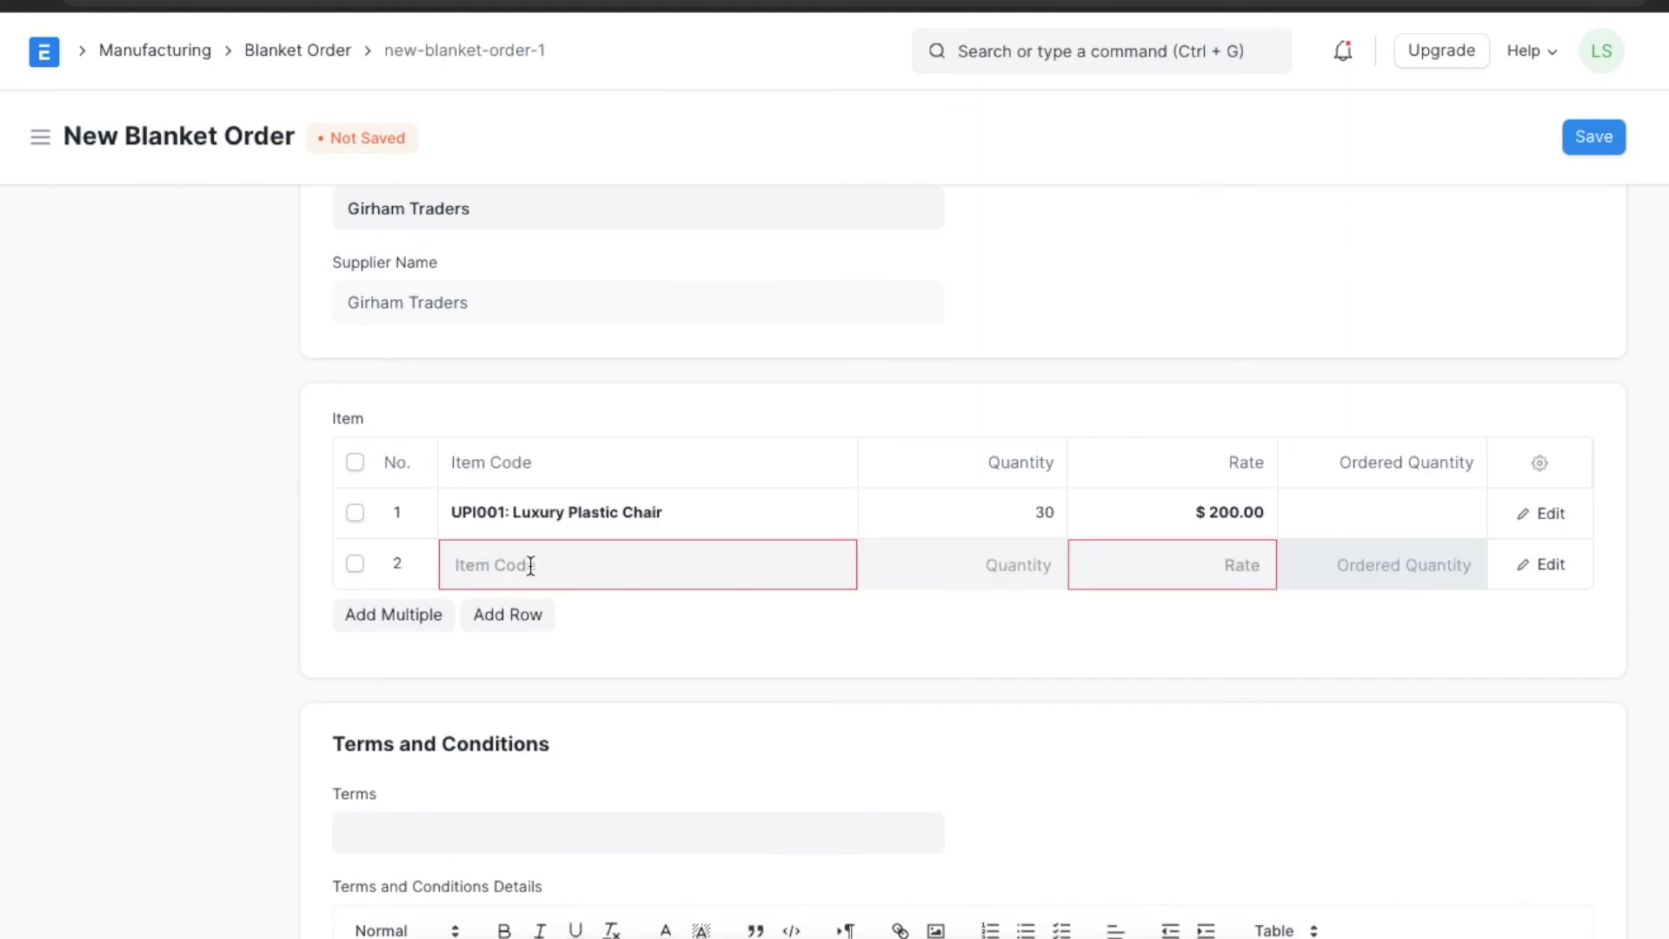
text(U)
click(714, 626)
click(967, 571)
text(40)
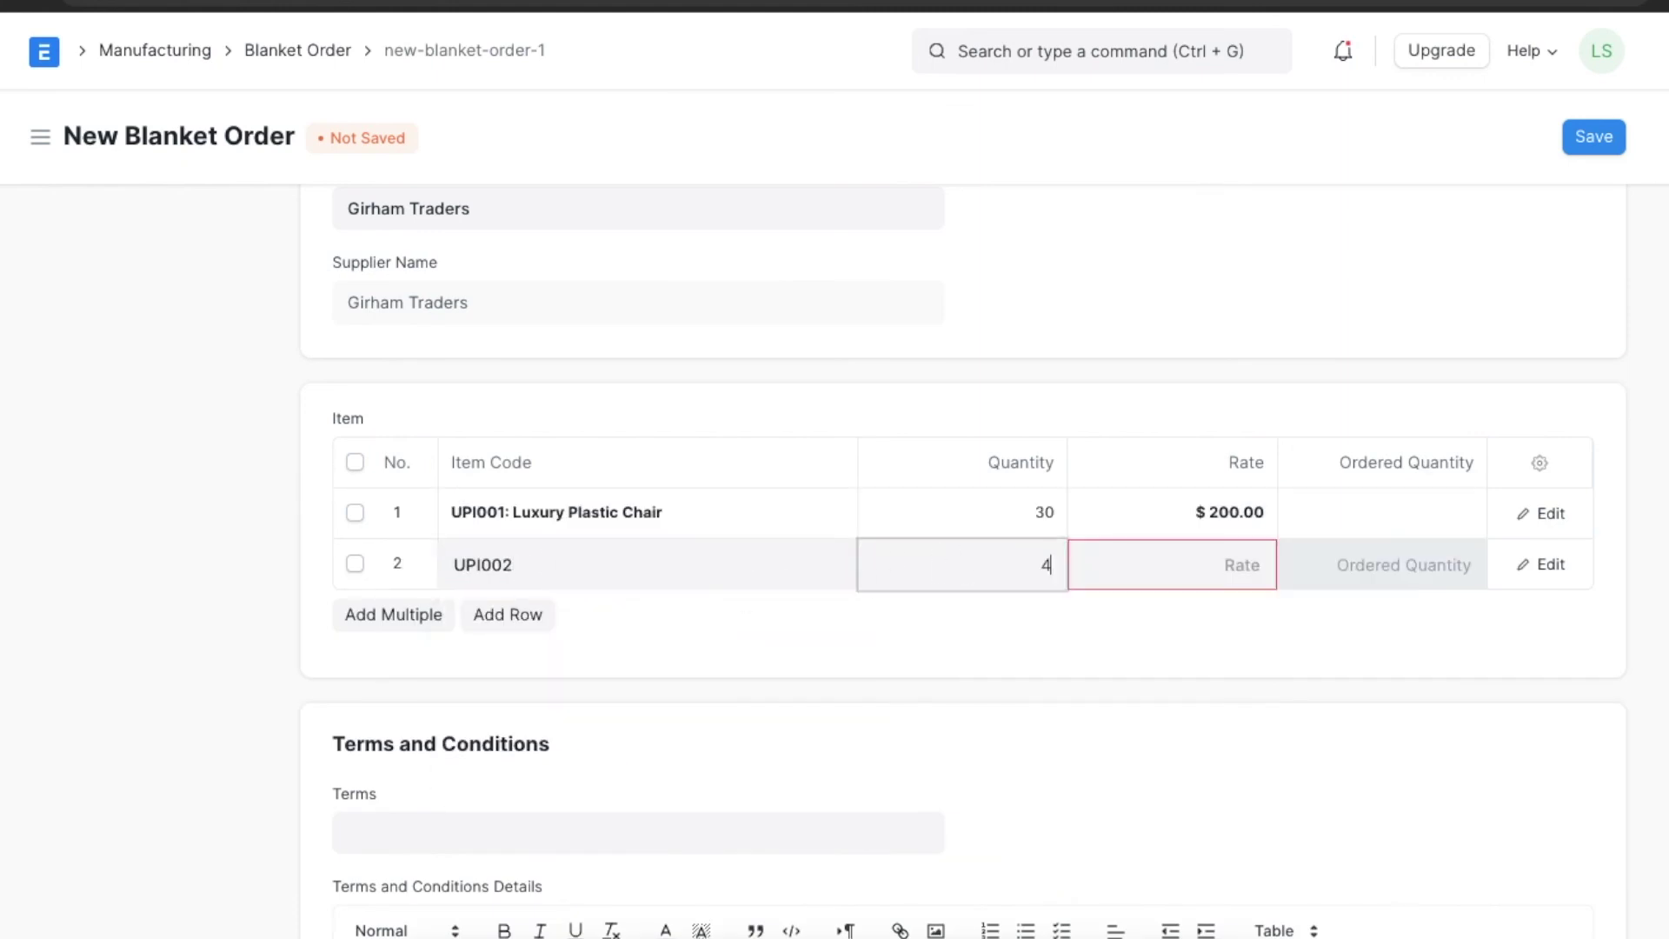
click(1170, 553)
text(300)
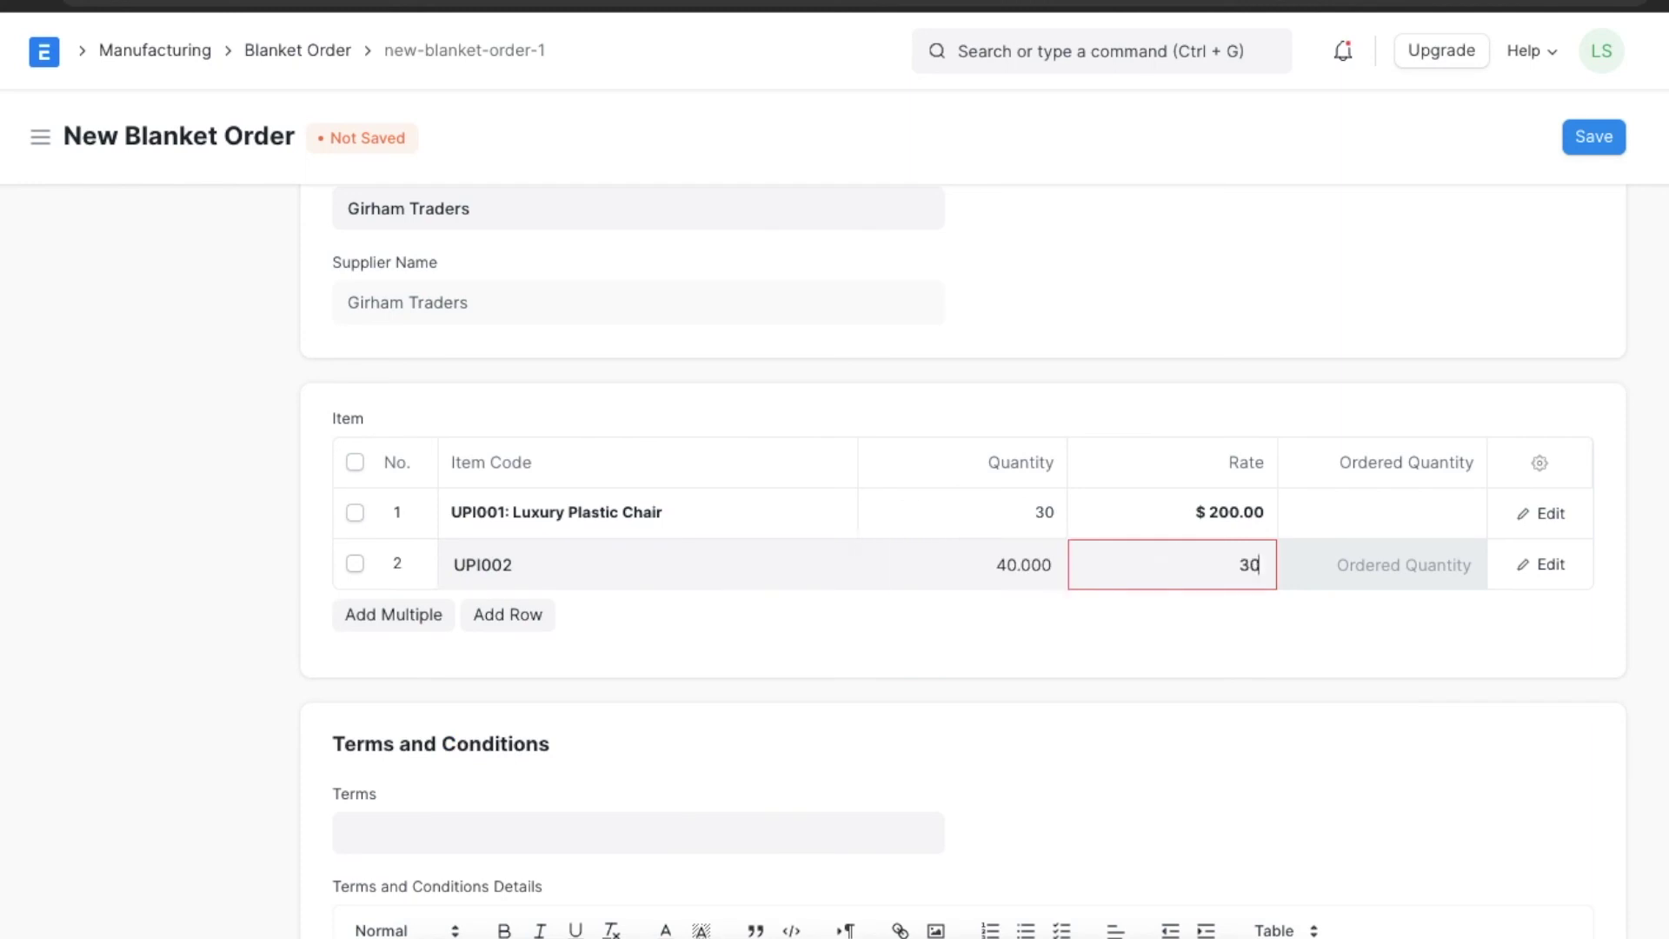
click(1170, 637)
Apply Default Terms and Conditions, save as MFG-BLR-2022-00005, and begin submitting.
scroll(1169, 640, down, 3)
click(785, 587)
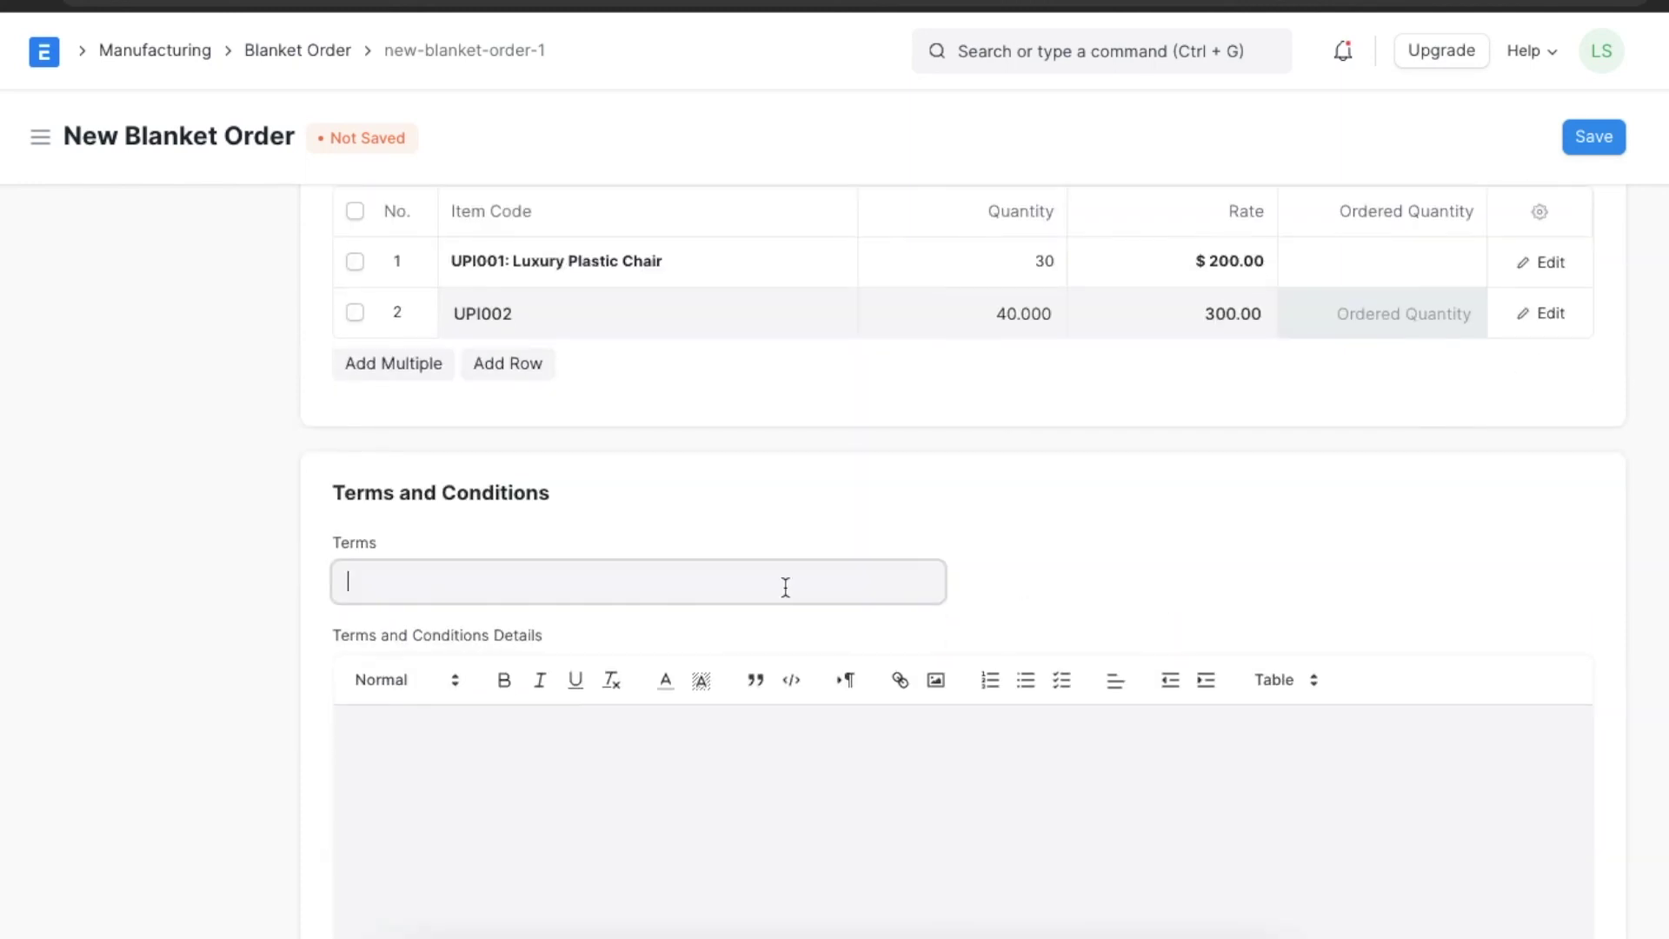
text(de)
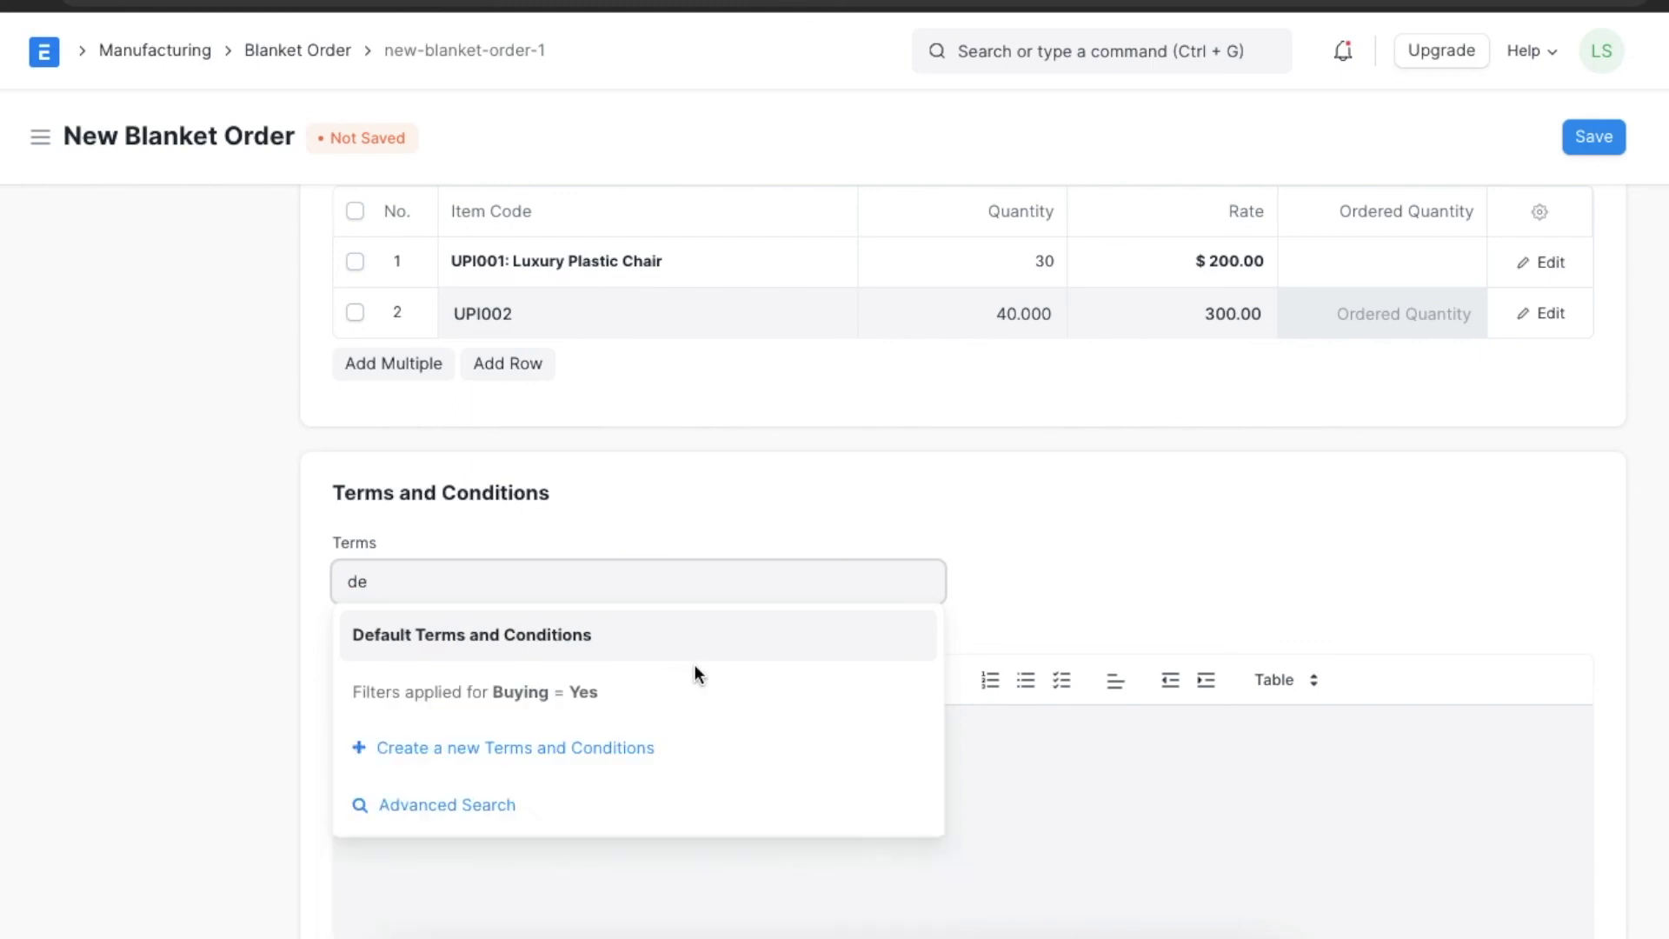
click(694, 656)
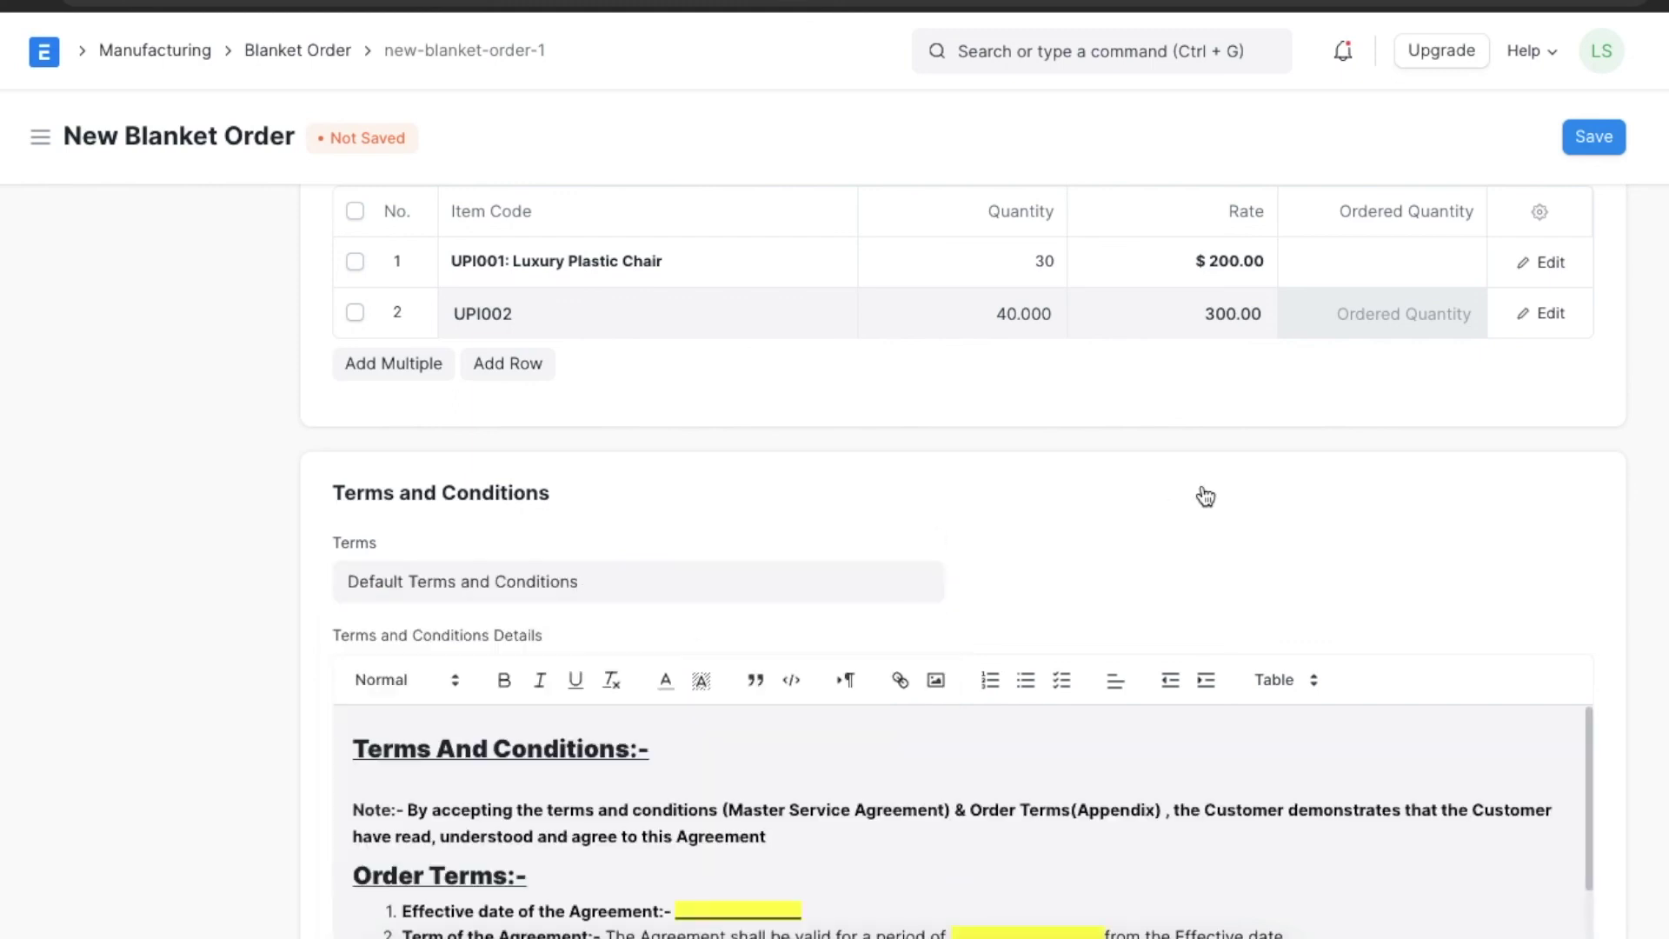
scroll(1204, 494, up, 6)
click(1587, 145)
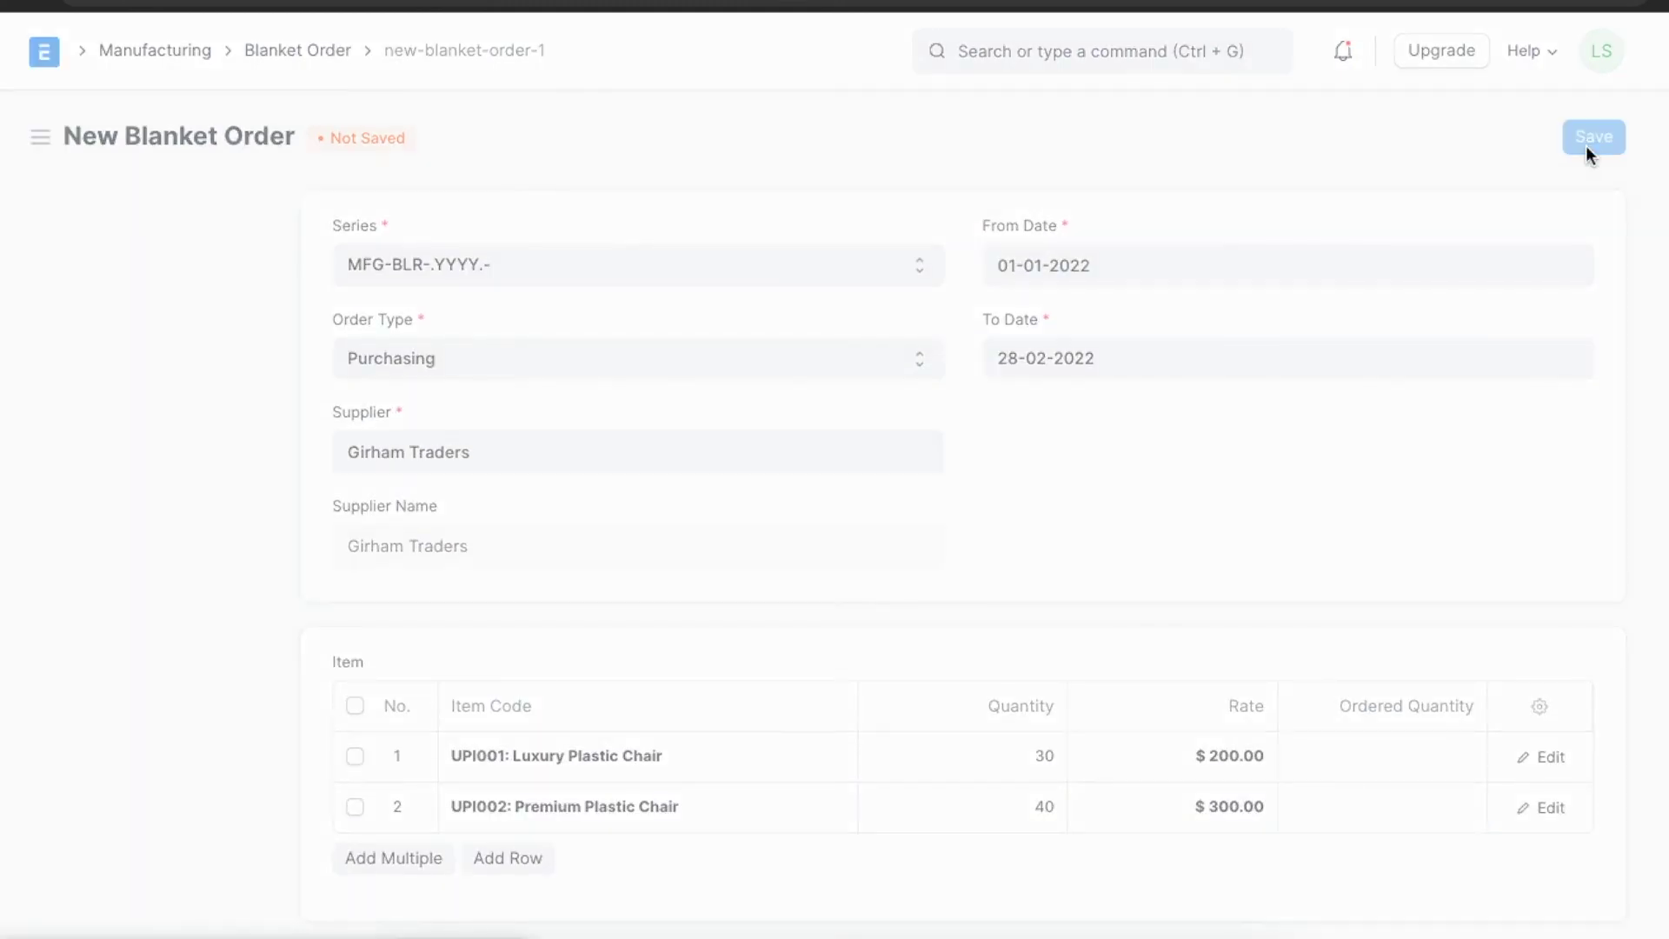
click(1587, 153)
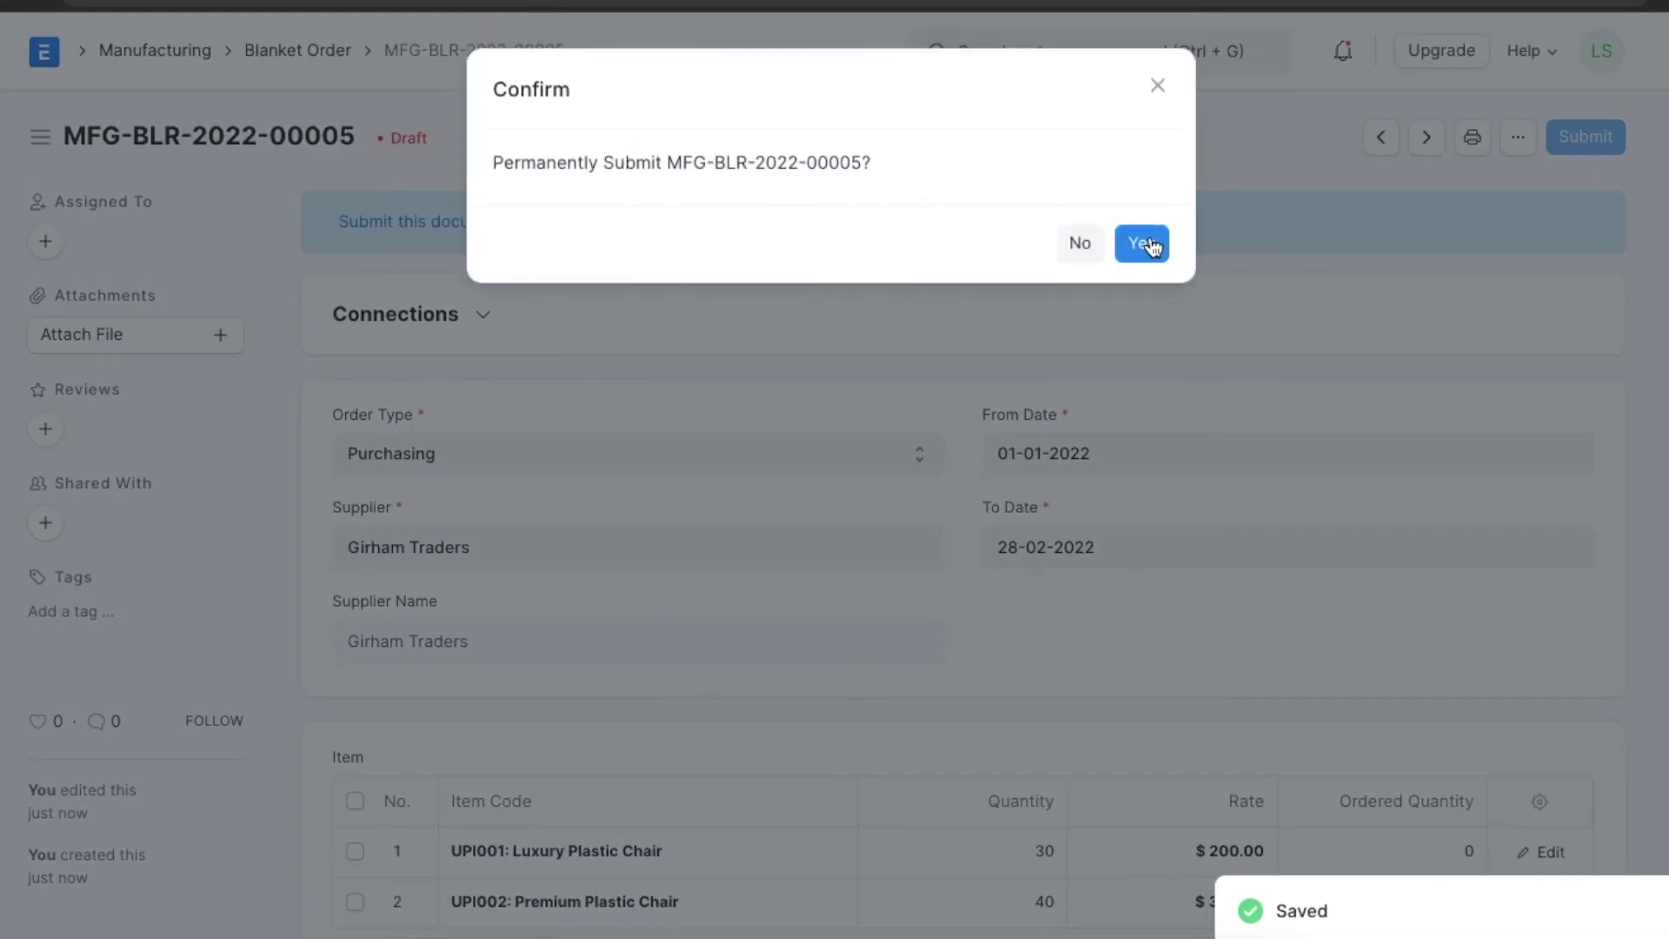
Confirm submission of the blanket order and create a purchase order from it.
click(1145, 242)
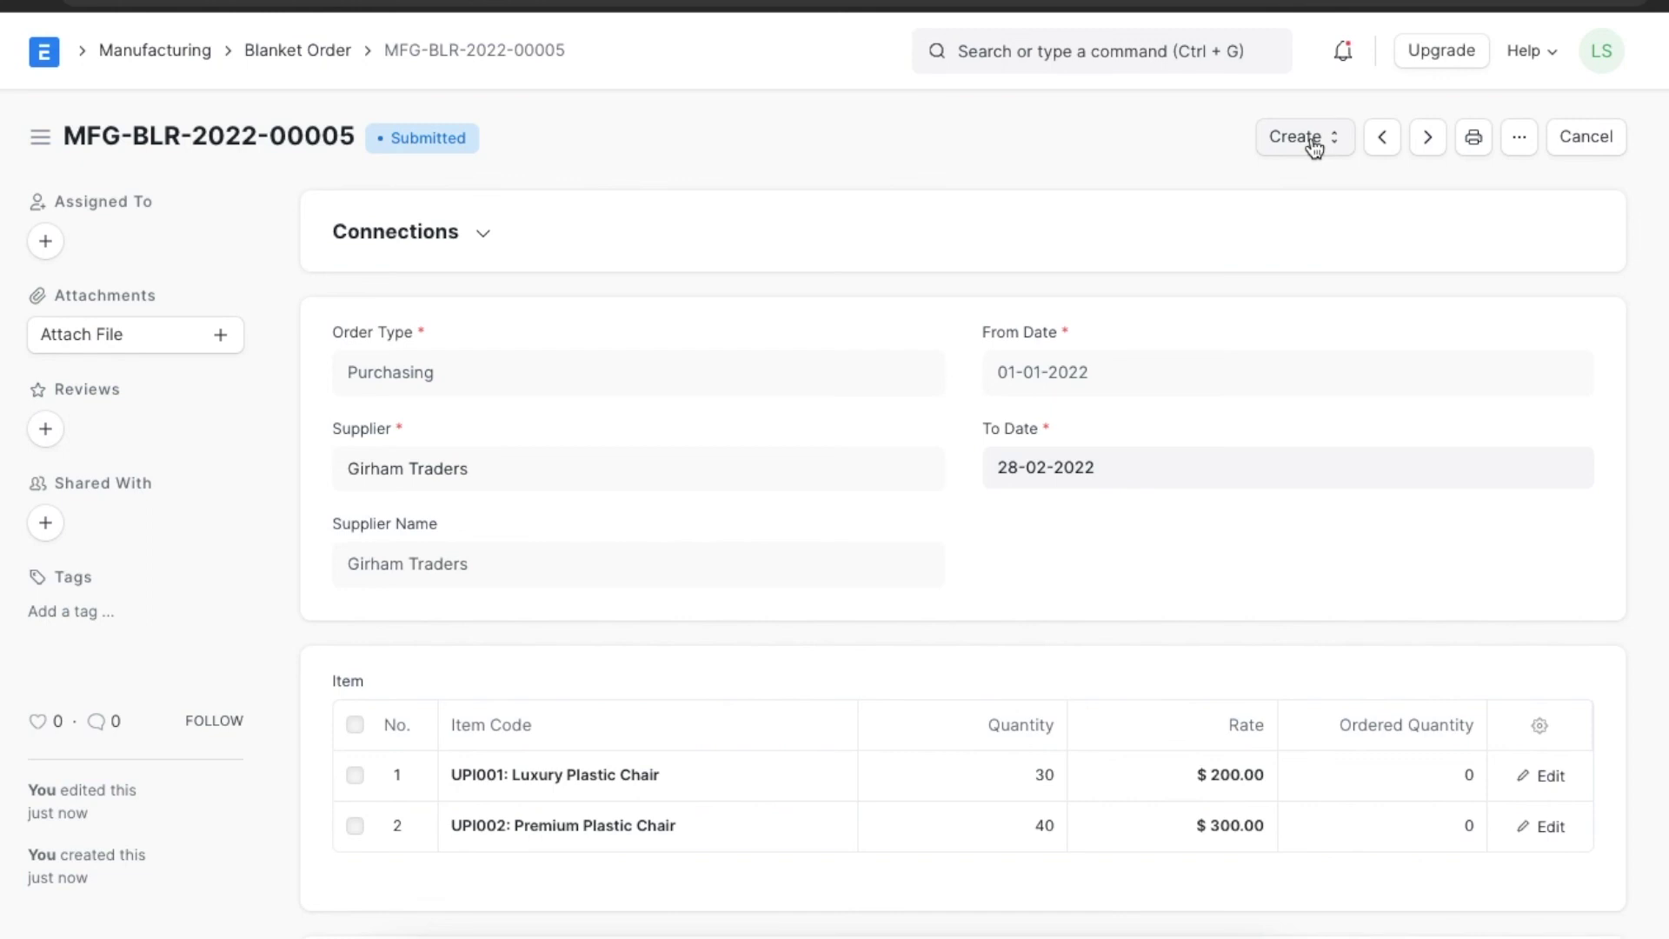
click(1315, 138)
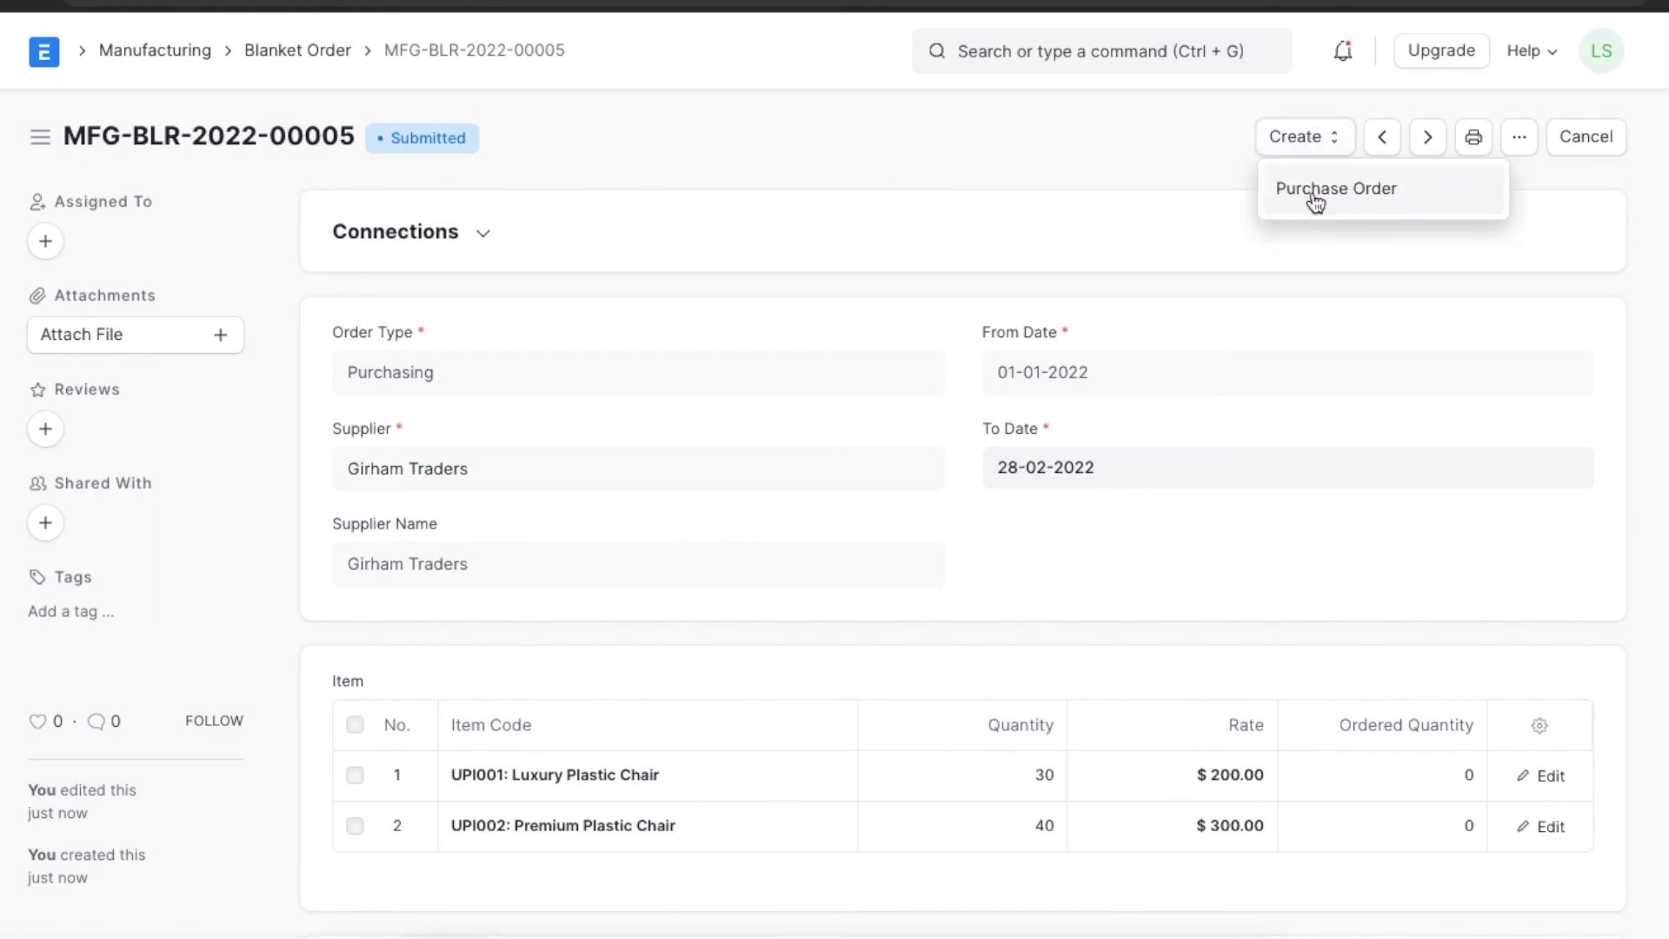
click(1314, 198)
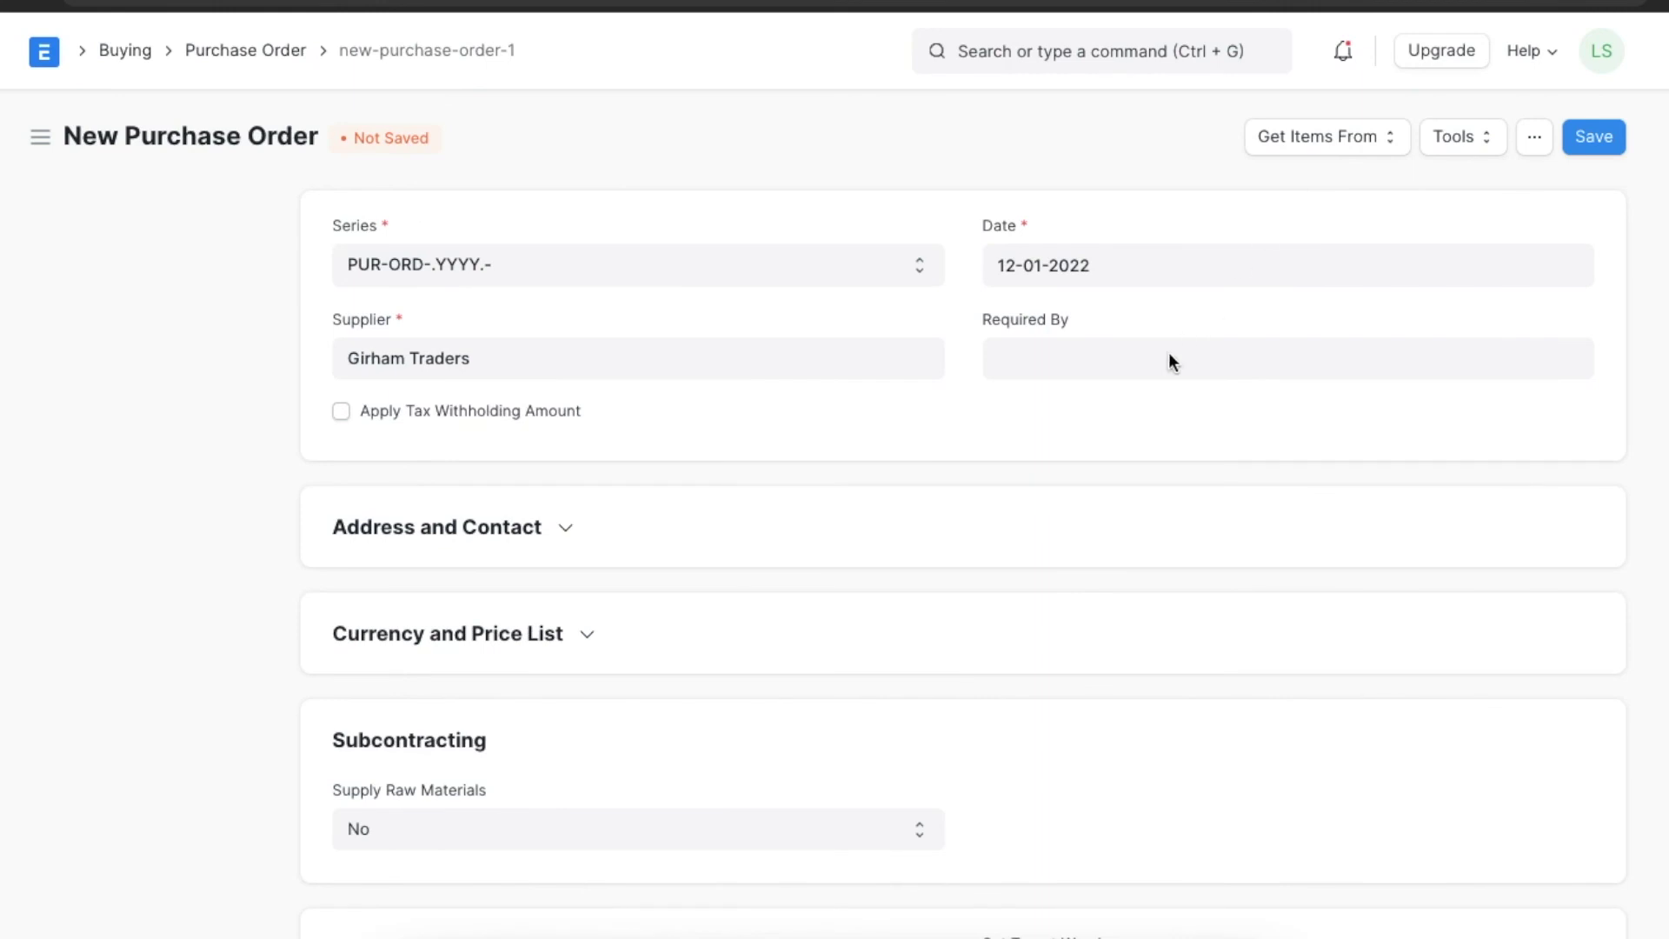
Set the new purchase order's Required By date to 31-01-2022.
click(1171, 356)
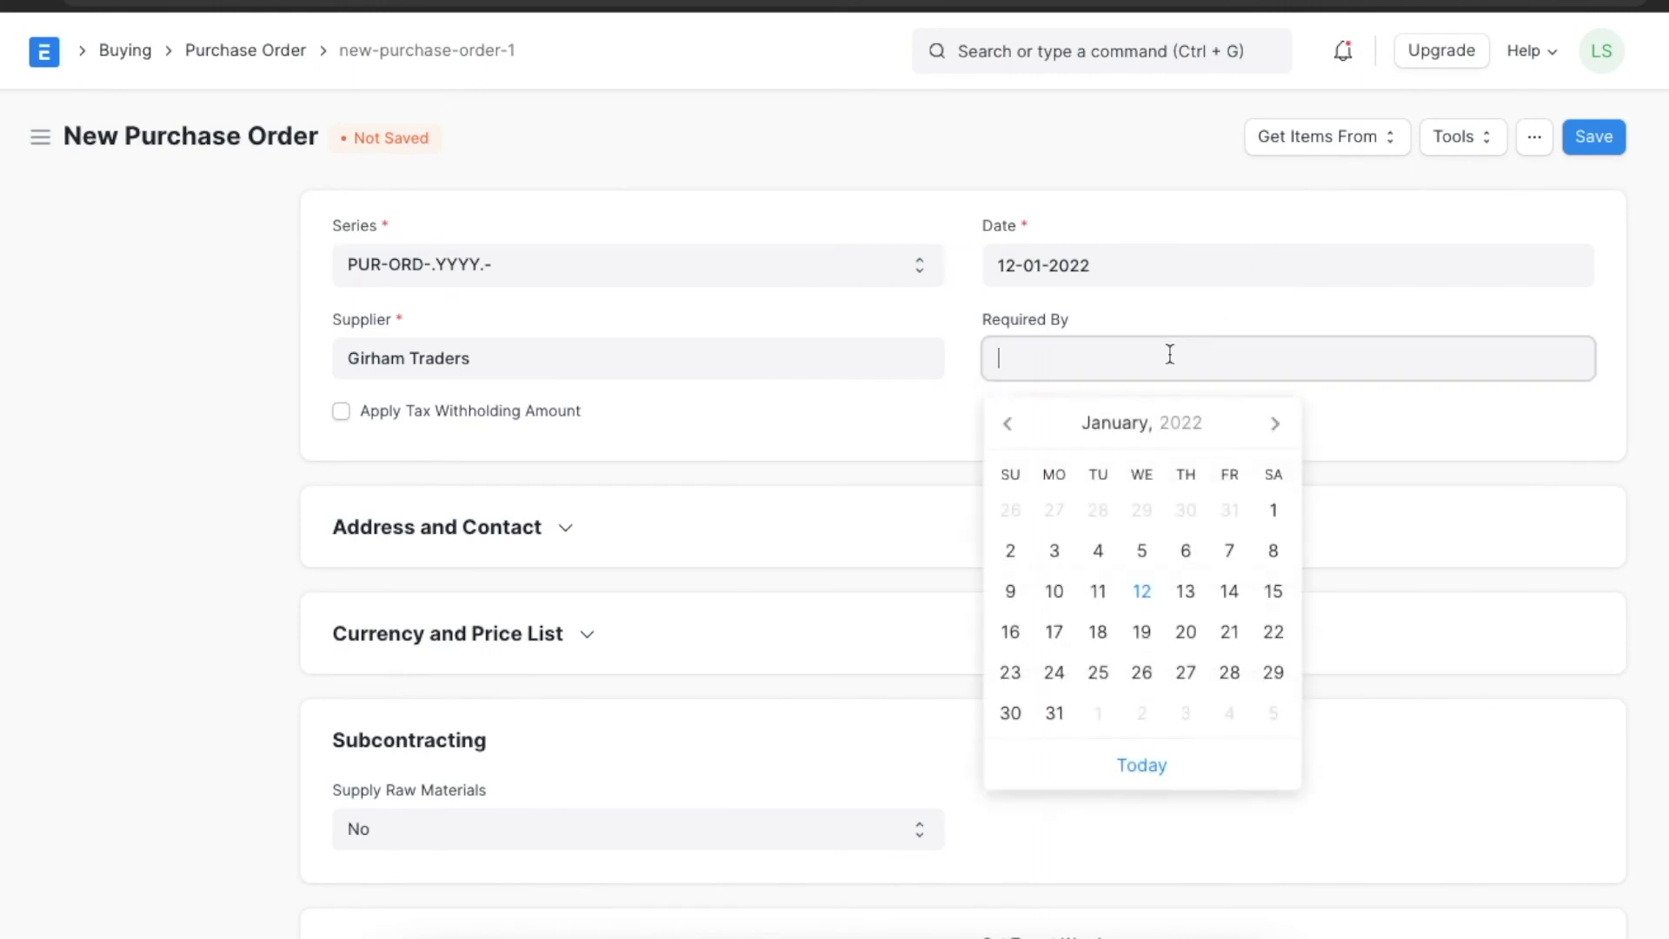
click(1051, 715)
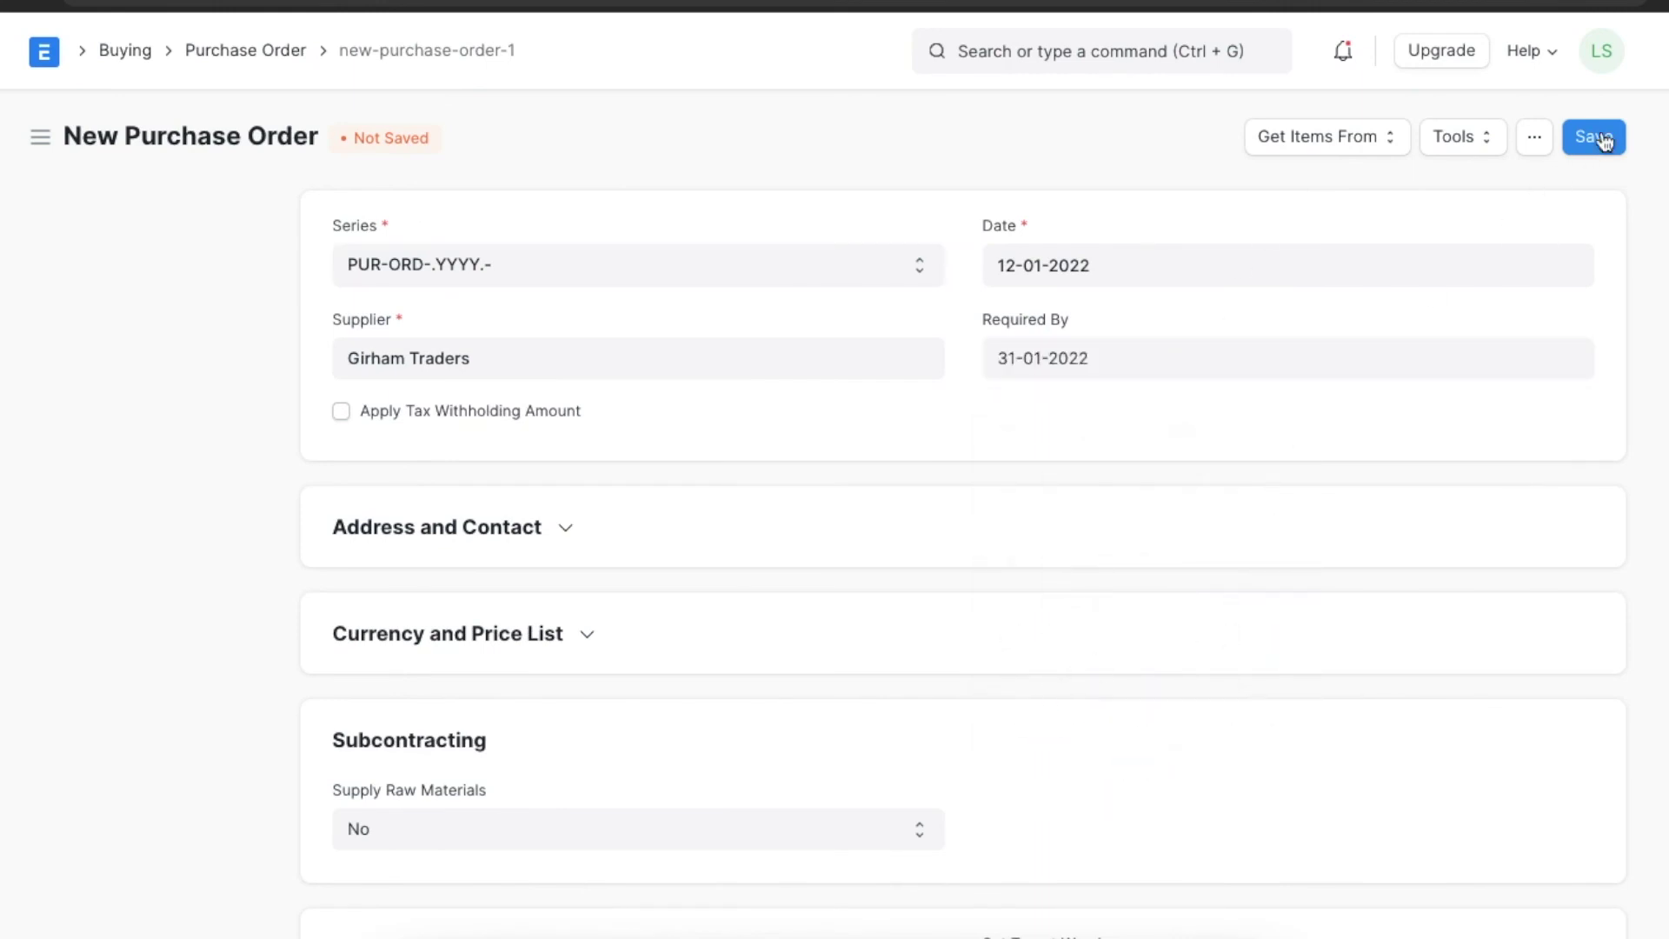
scroll(1361, 641, down, 5)
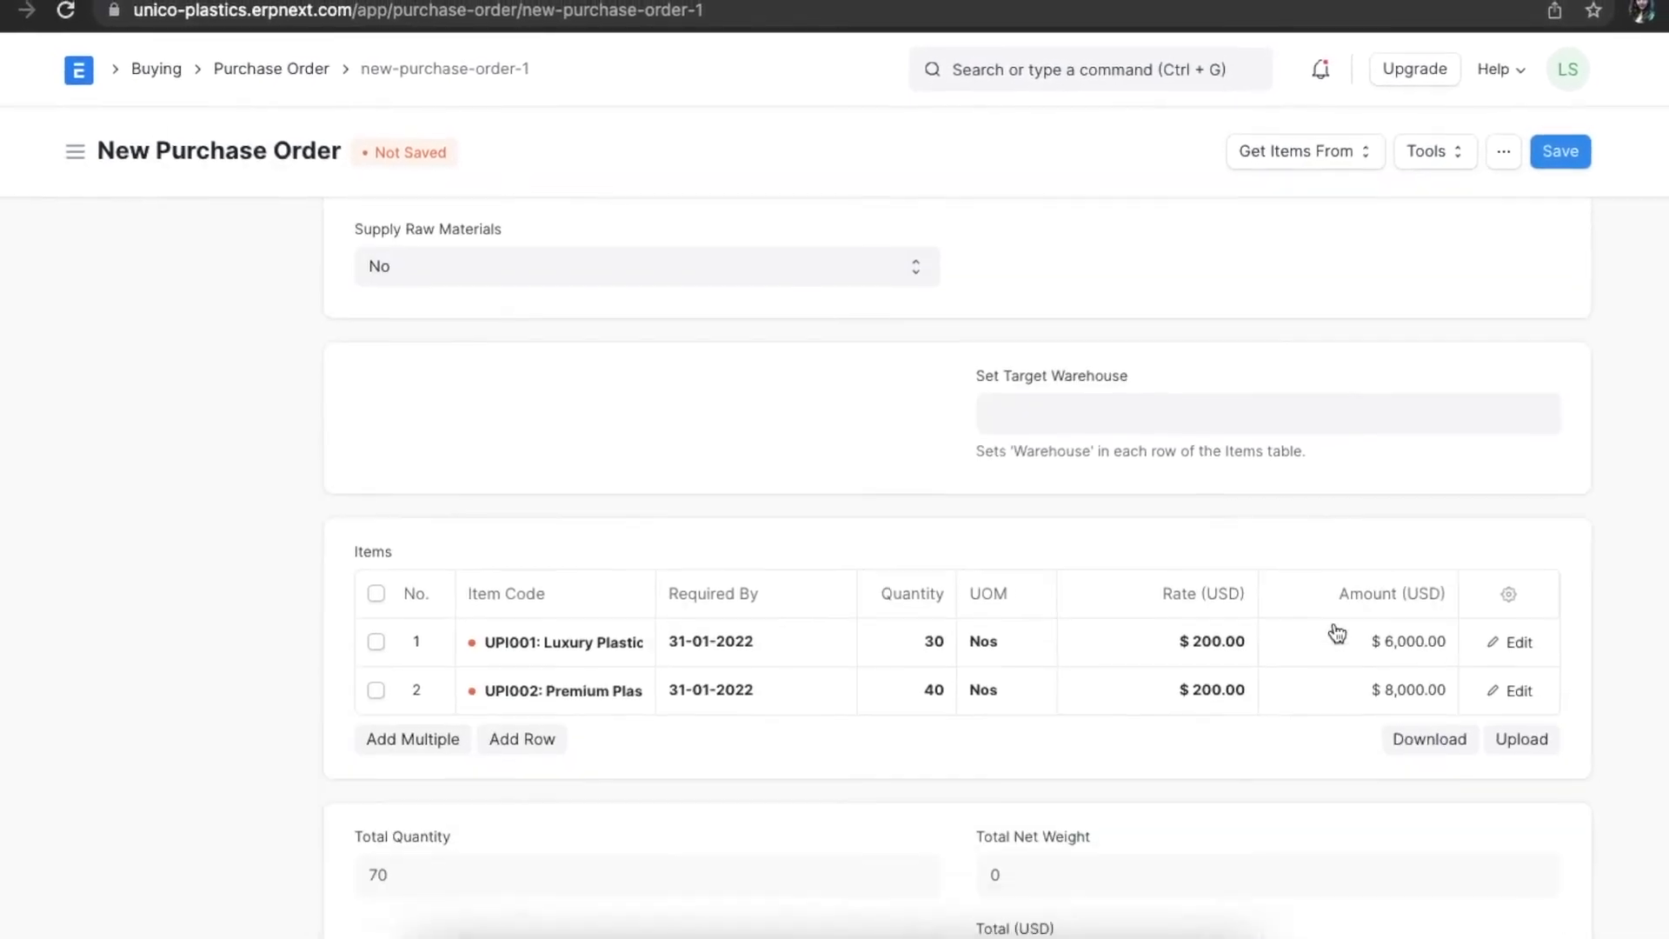